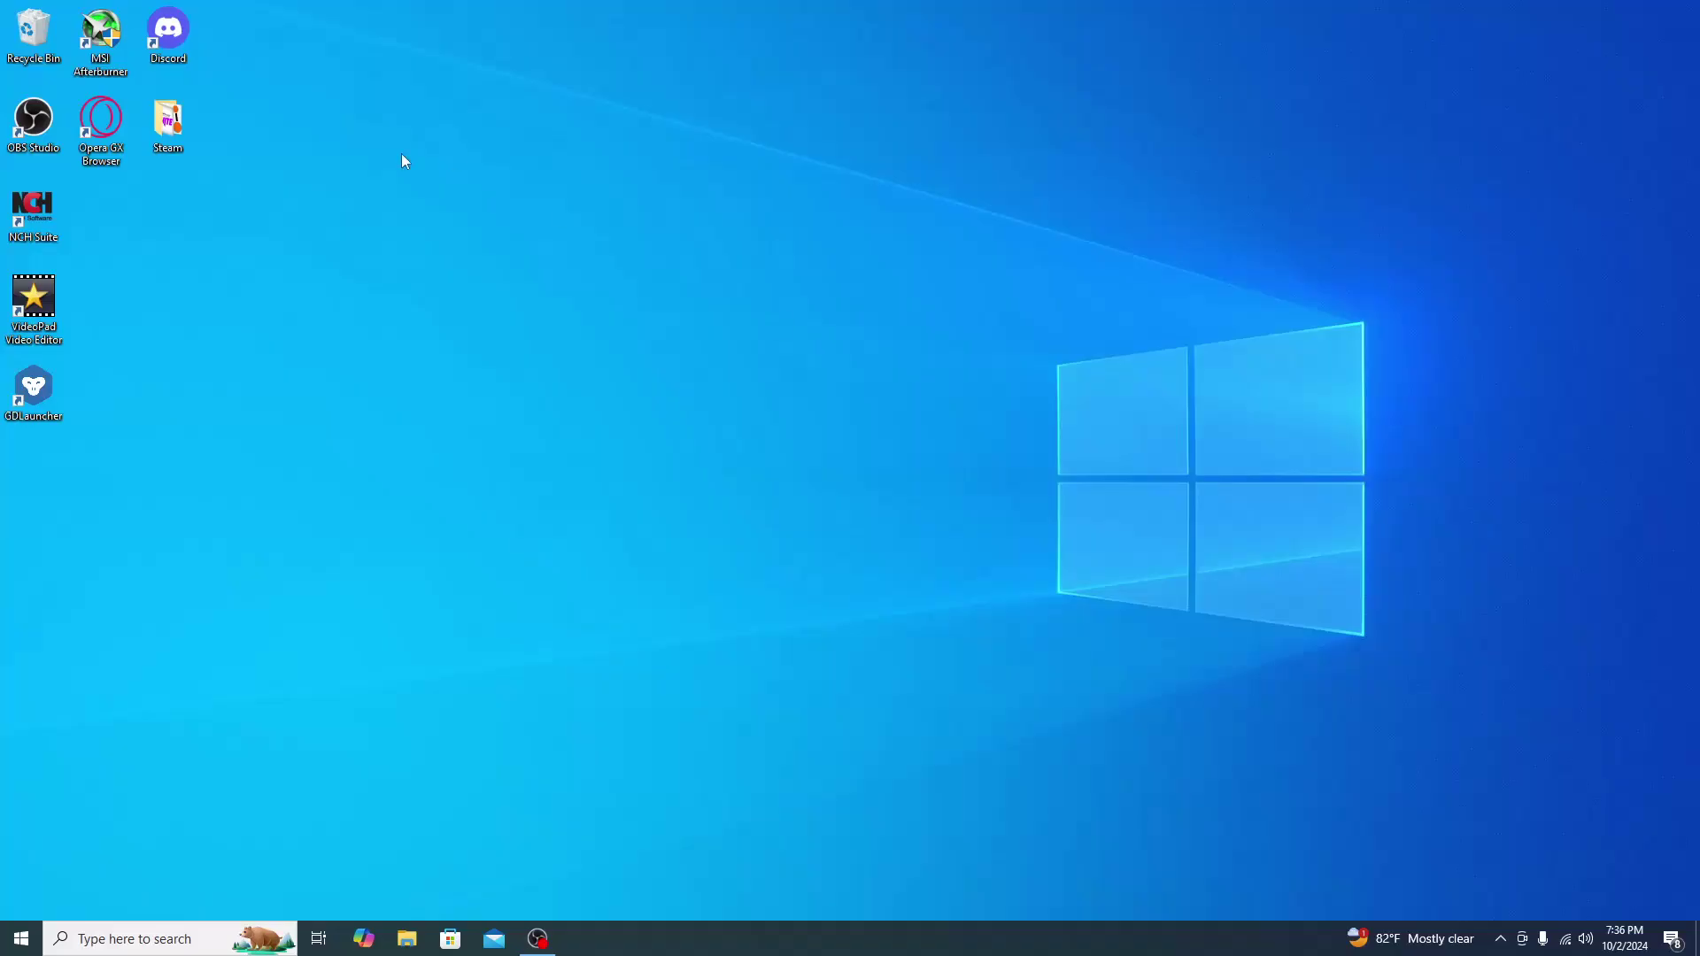
Open Opera GX, search 'gd launcher', and go to the official gdlauncher.com site.
{"action": "double_click", "coordinate": [121, 131]}
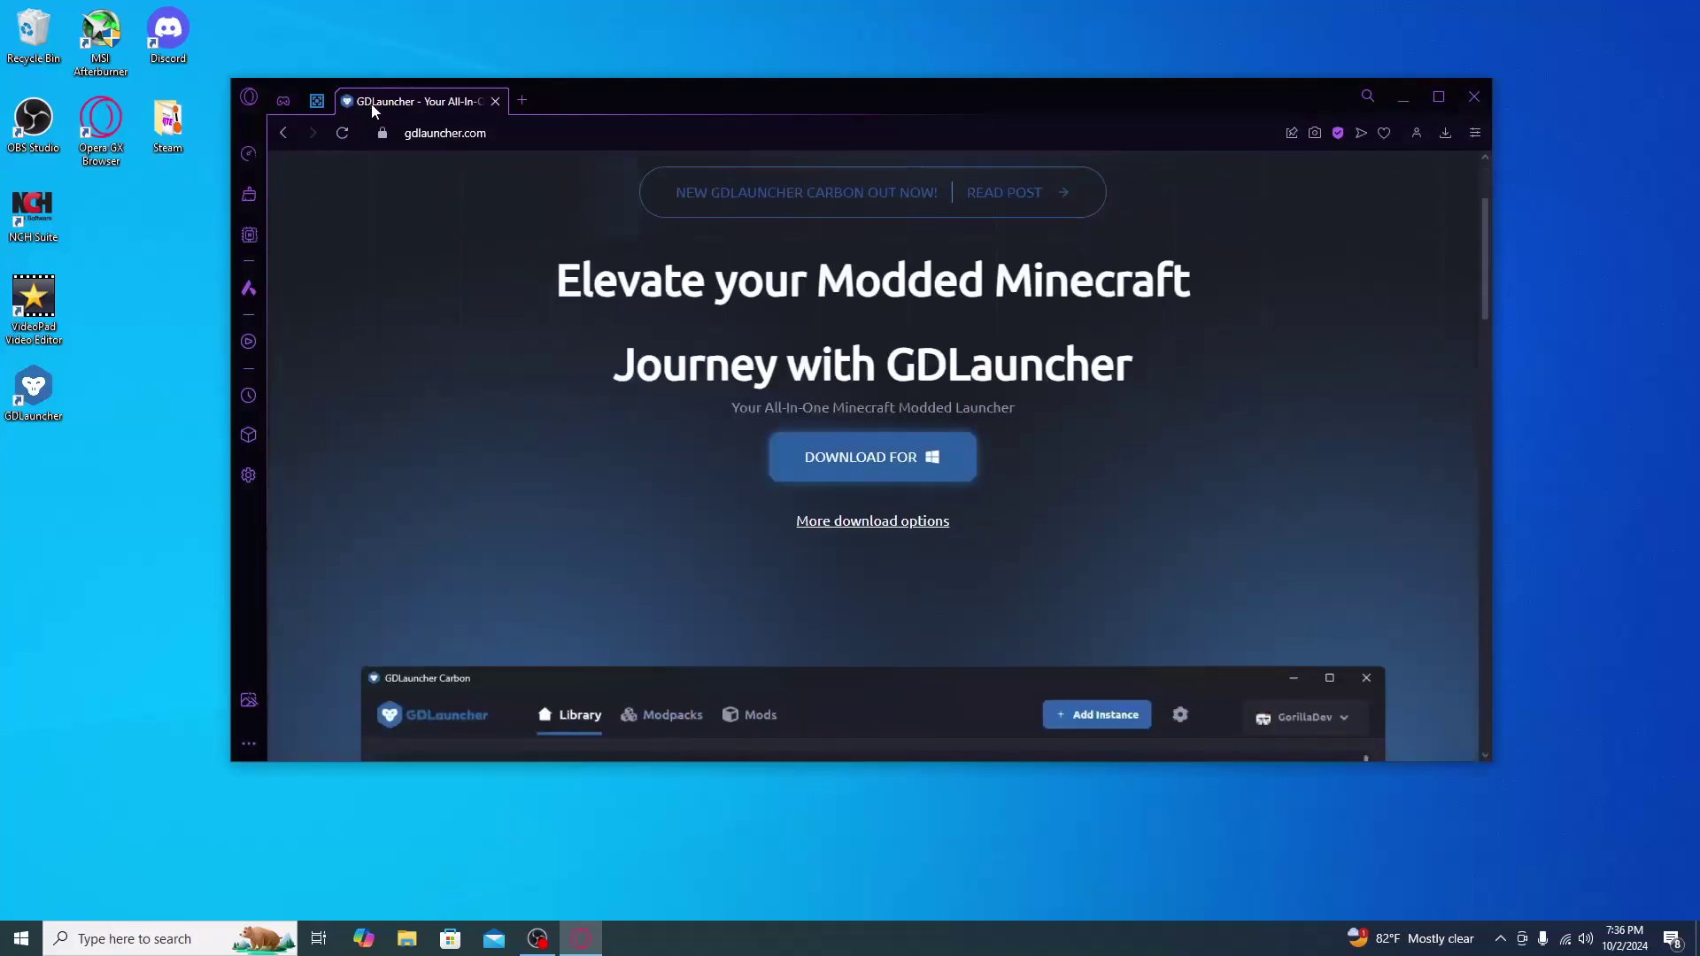
{"action": "left_click", "coordinate": [522, 100]}
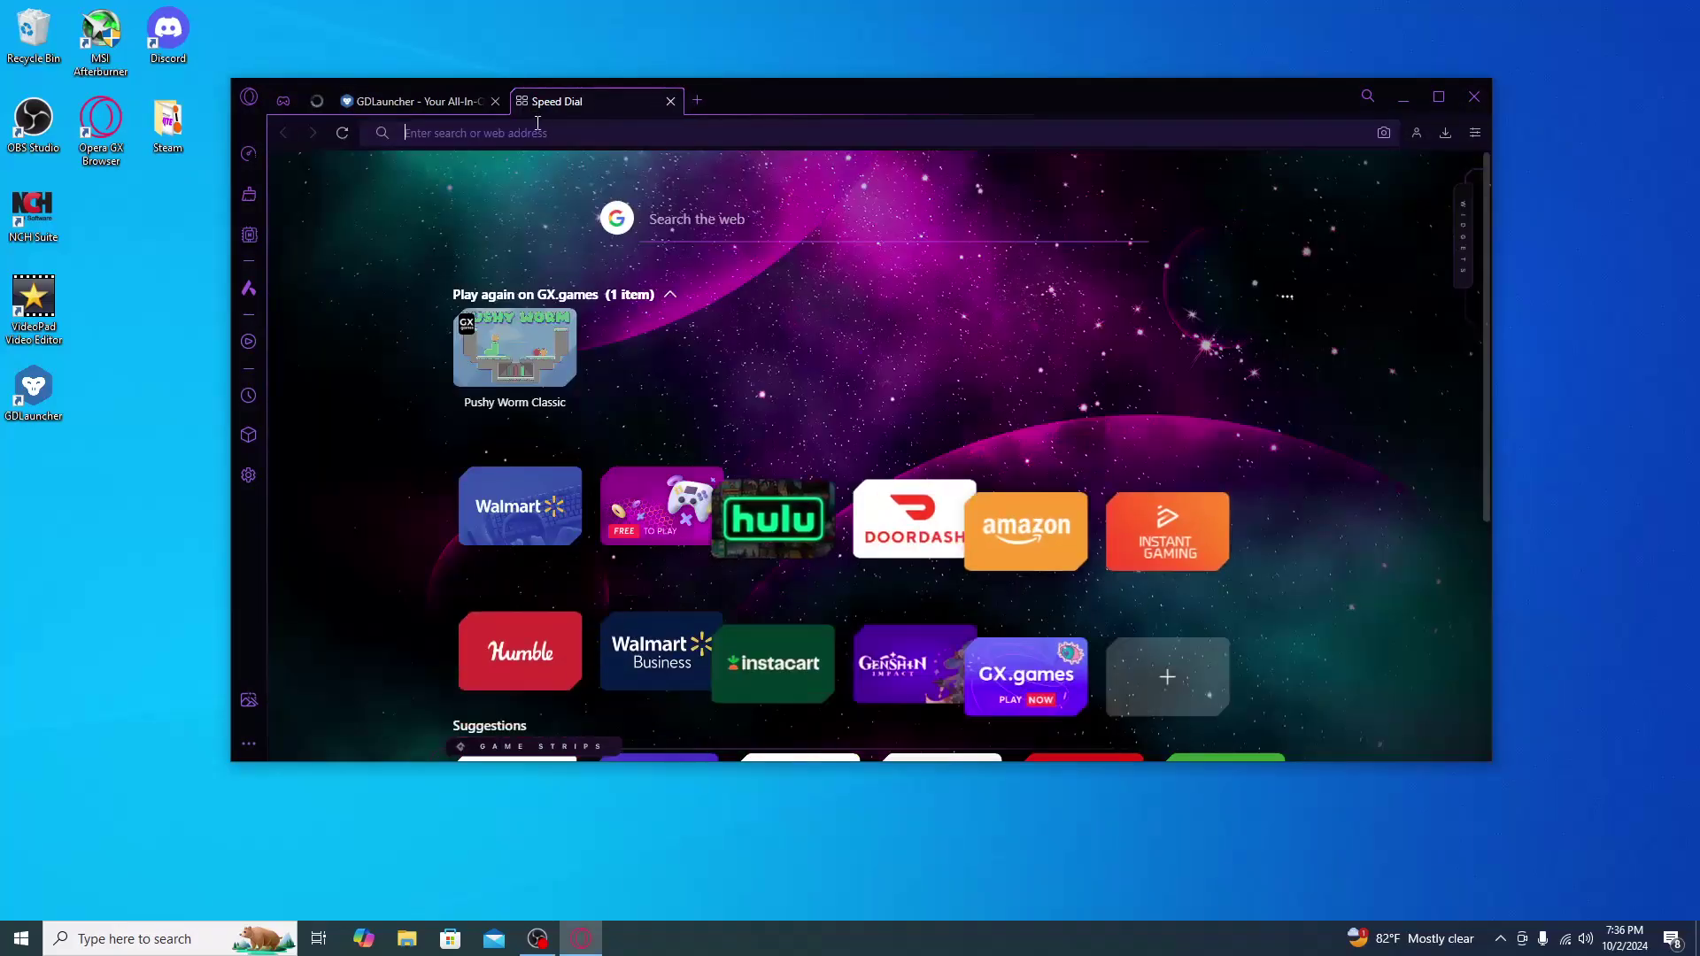
{"action": "type", "text": "gd"}
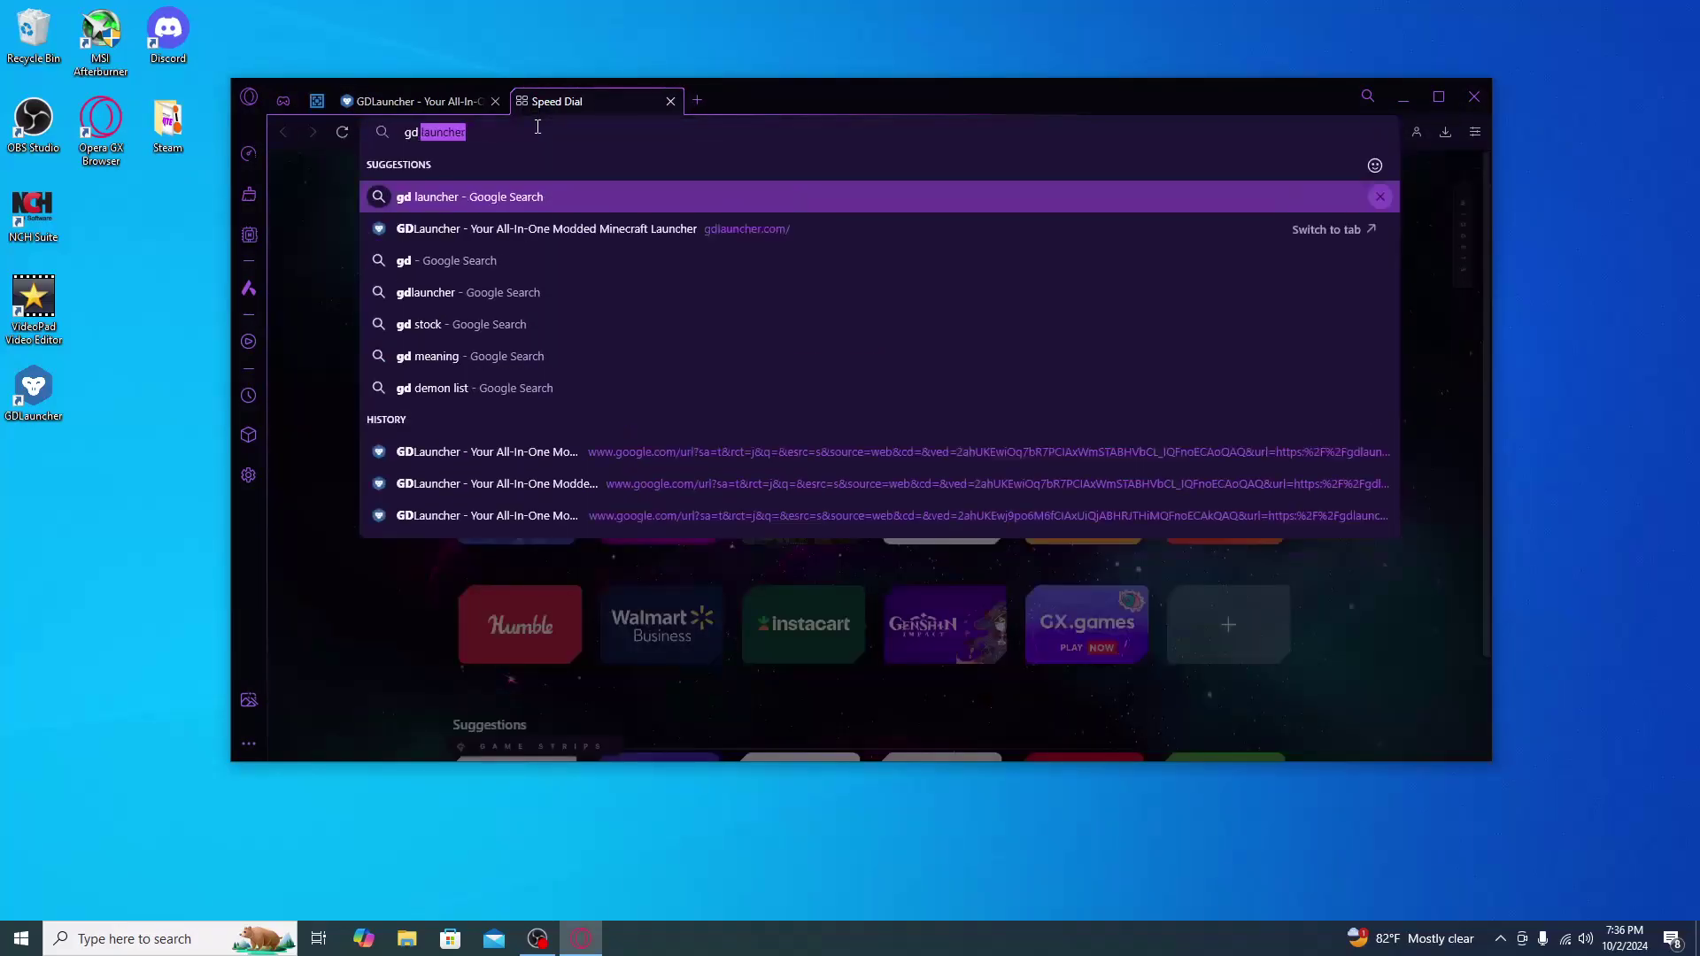
{"action": "key", "text": "Return"}
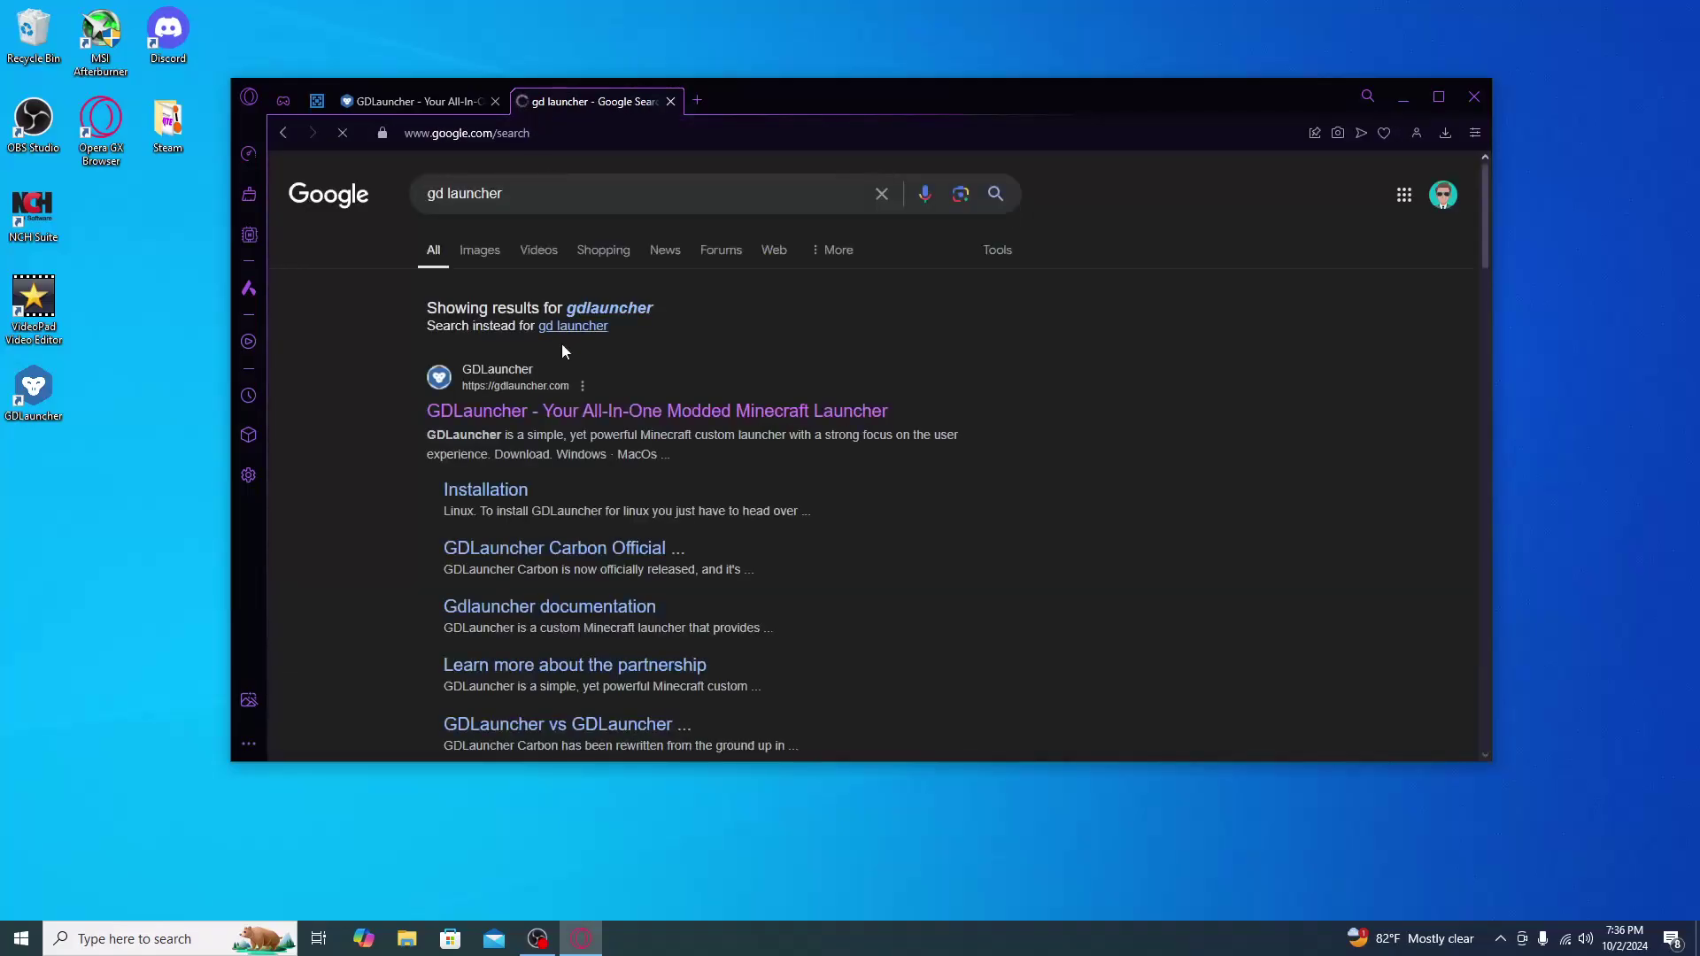
{"action": "left_click", "coordinate": [555, 416]}
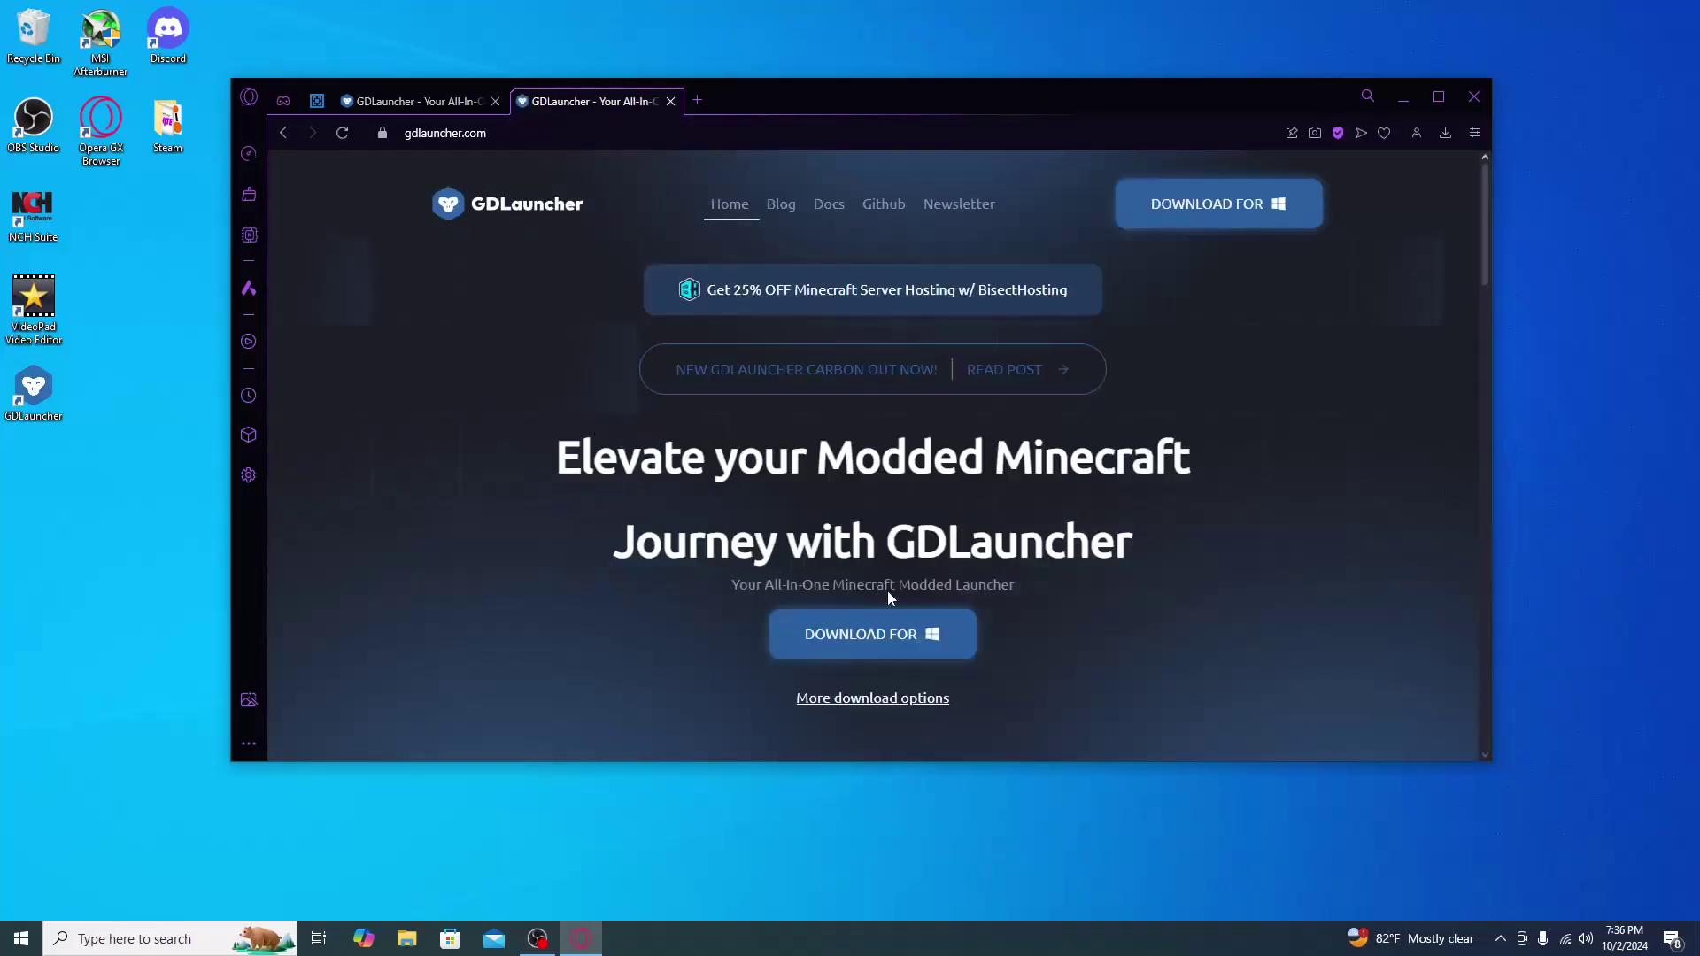
Save the GDLauncher 2.0.20 Windows installer to Downloads and run it.
{"action": "scroll", "coordinate": [904, 655], "scroll_direction": "down", "scroll_amount": 1}
{"action": "left_click", "coordinate": [919, 611]}
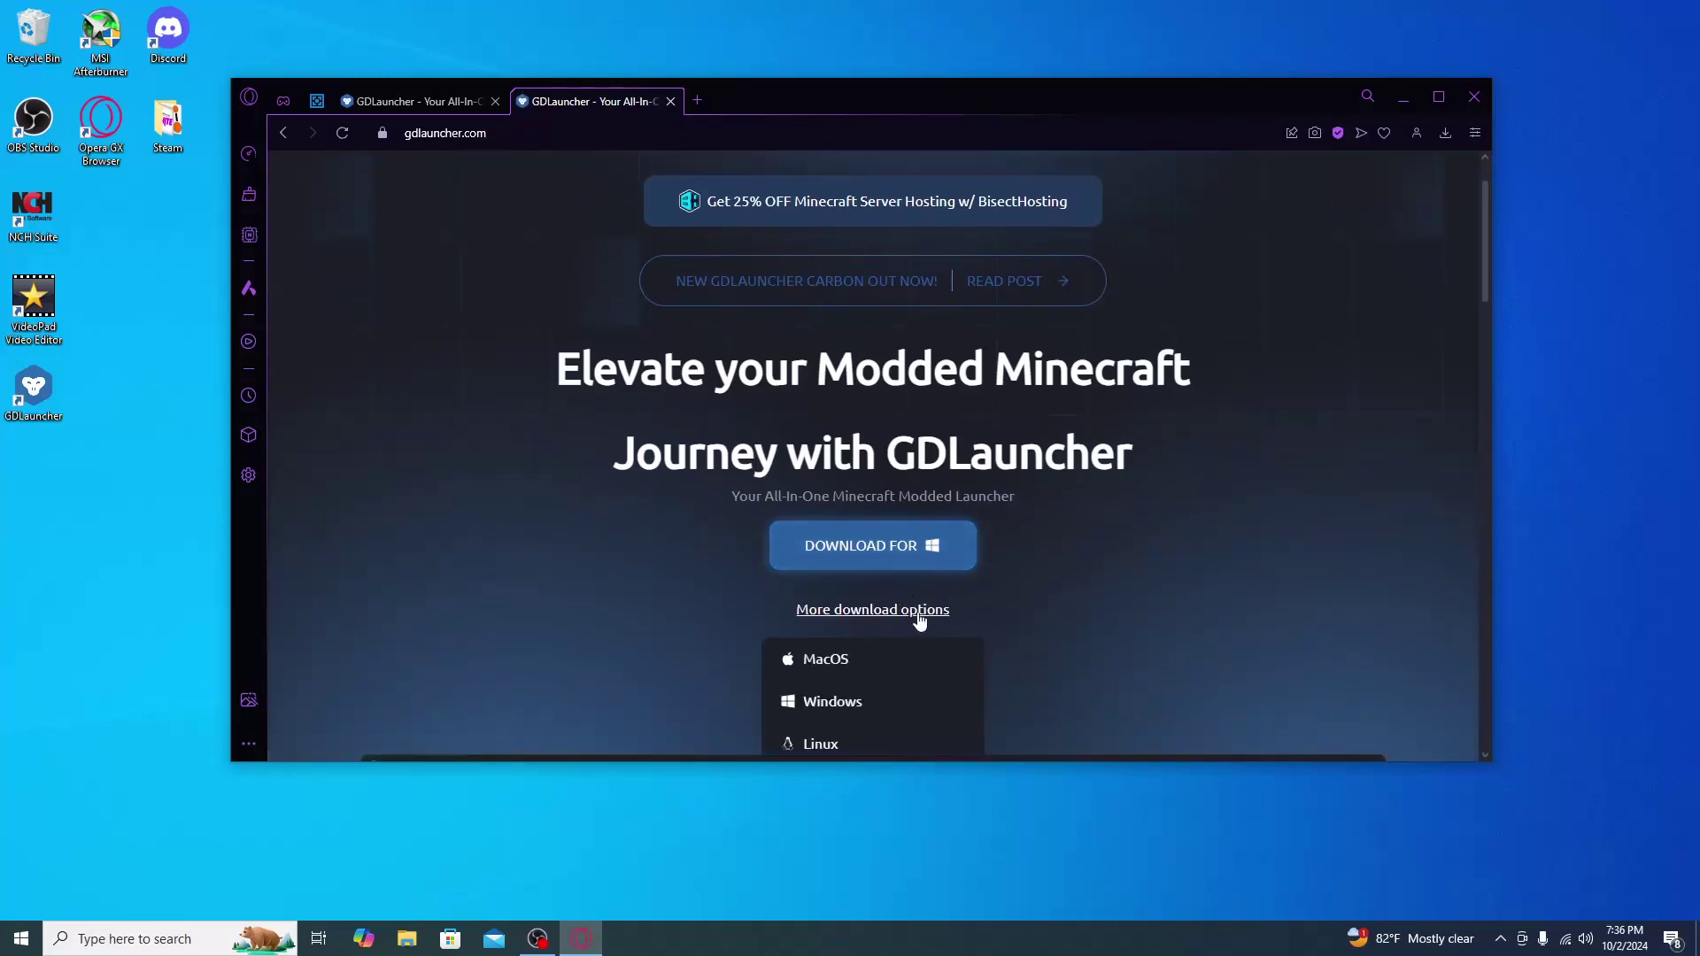
{"action": "scroll", "coordinate": [919, 620], "scroll_direction": "down", "scroll_amount": 2}
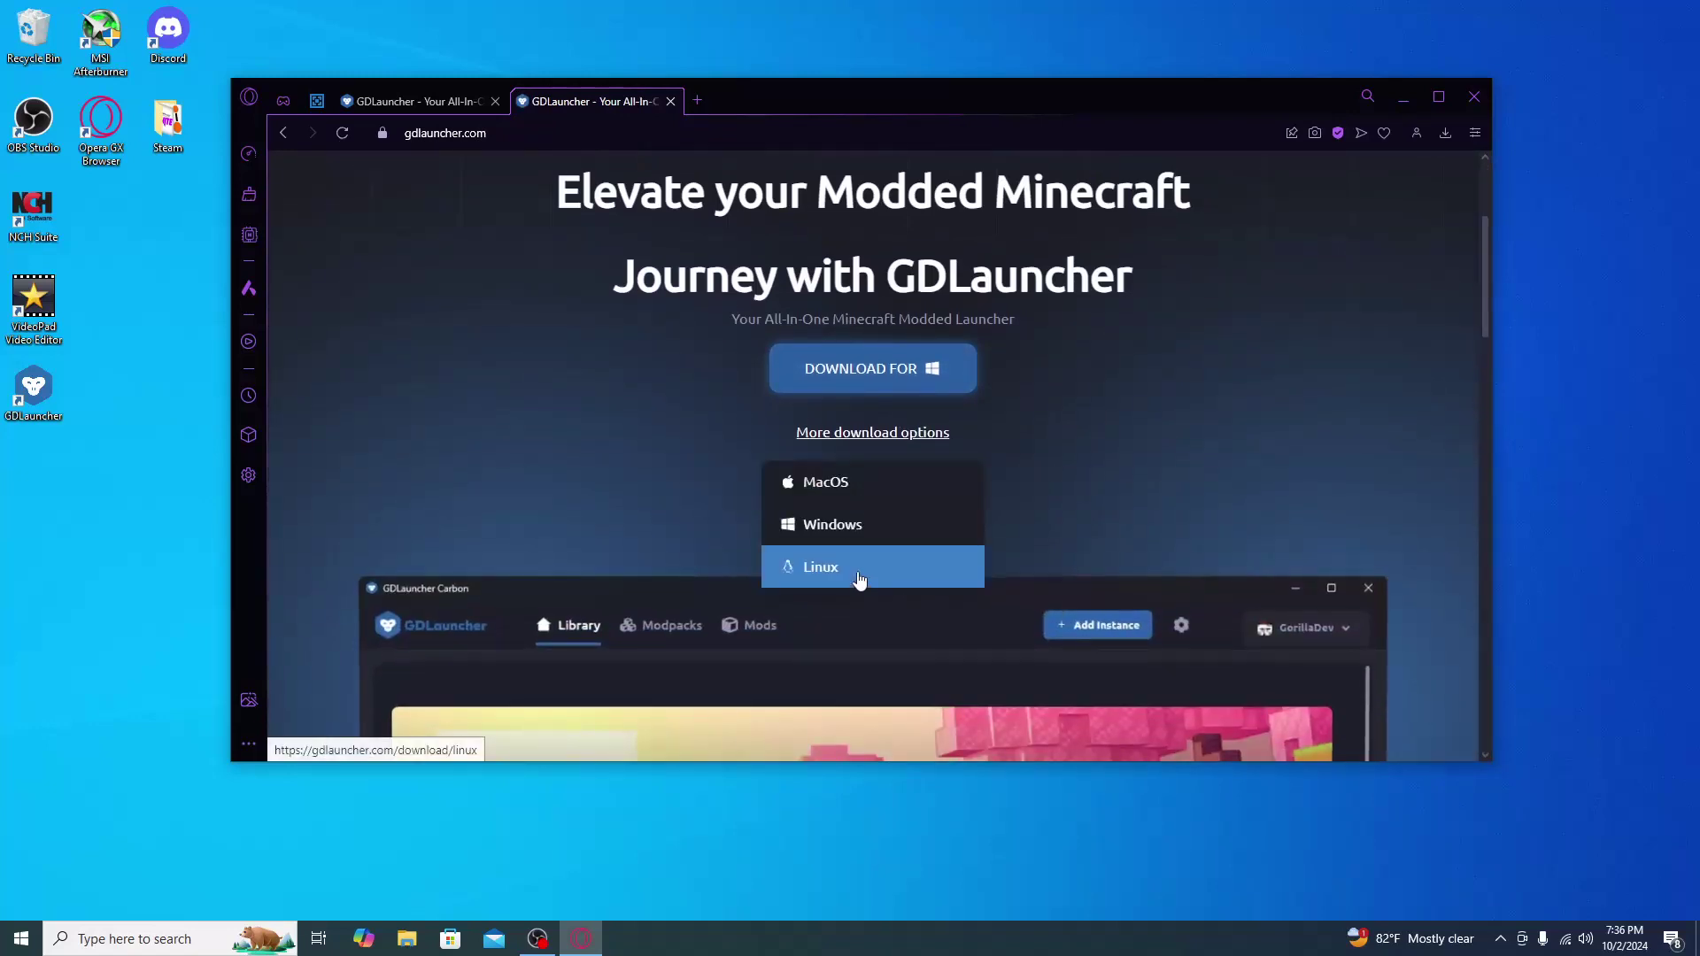
{"action": "left_click", "coordinate": [890, 366]}
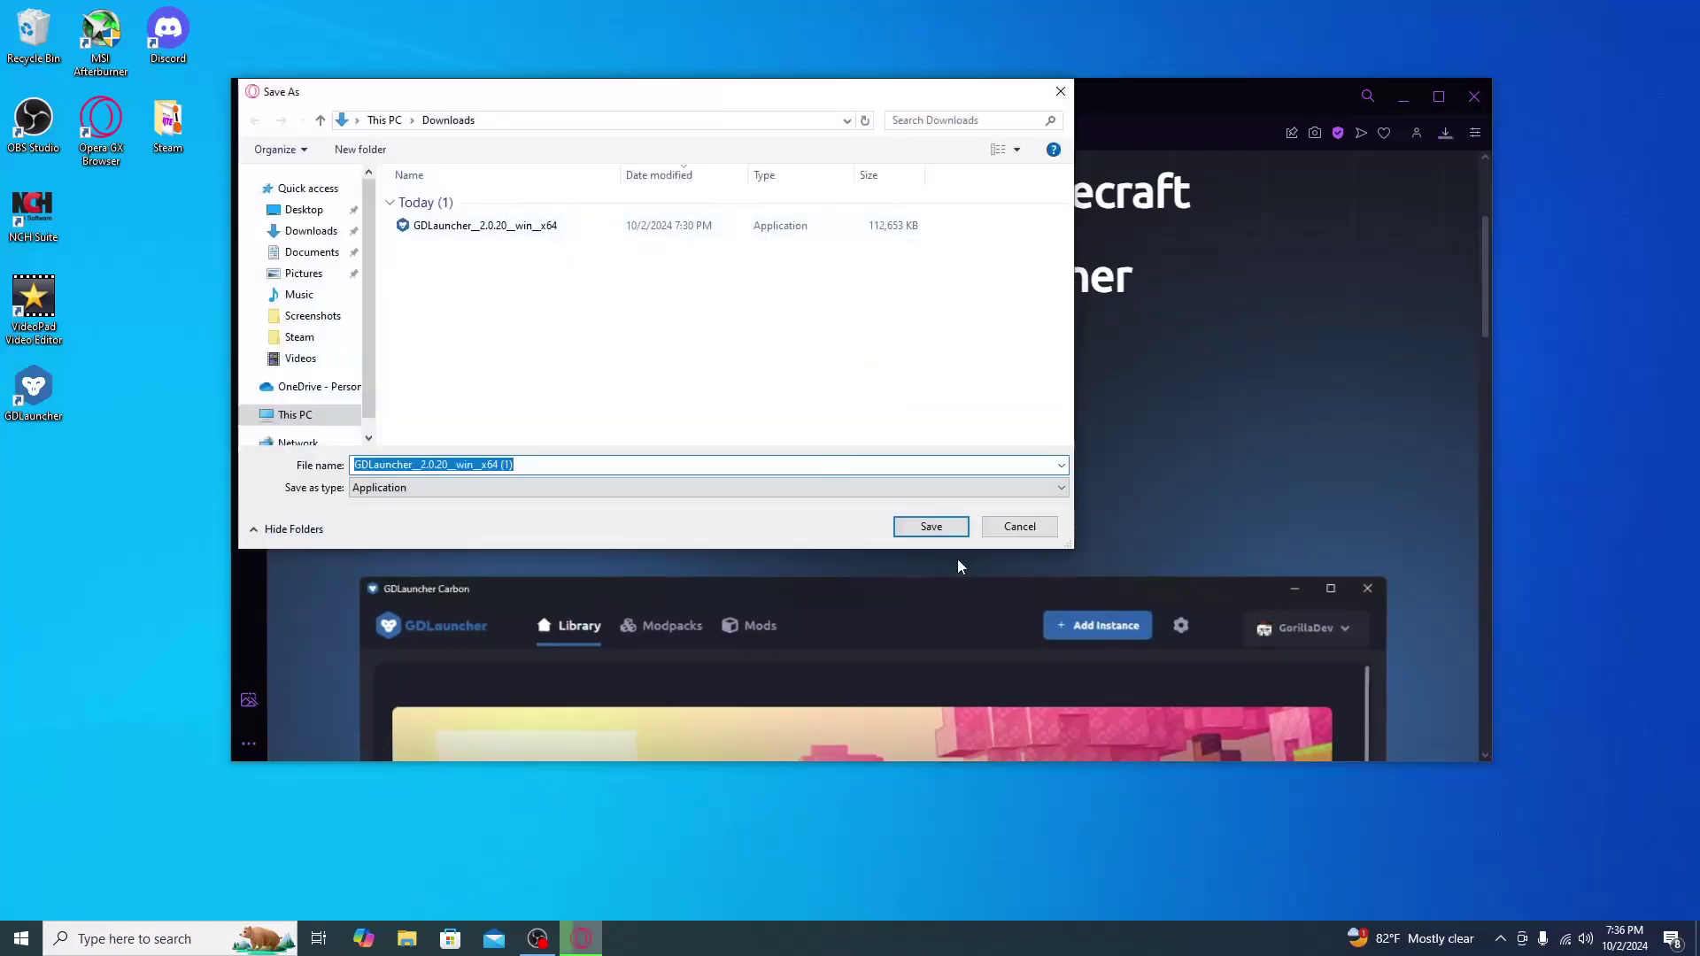
{"action": "left_click", "coordinate": [926, 527]}
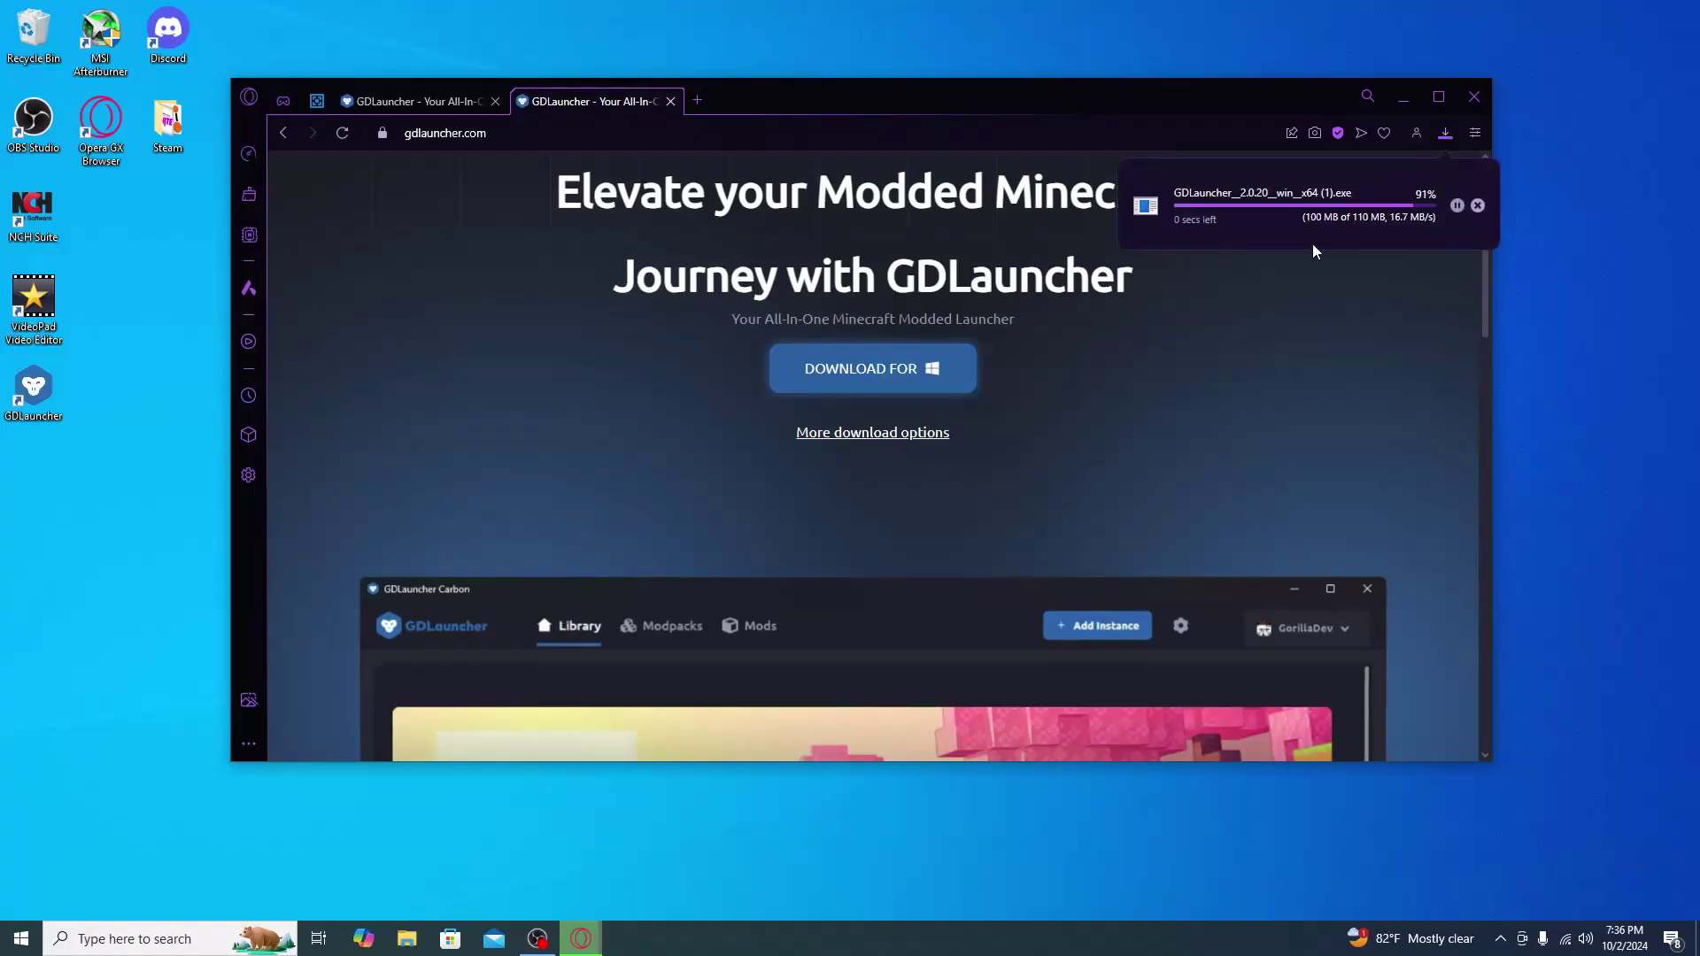
{"action": "left_click", "coordinate": [1275, 209]}
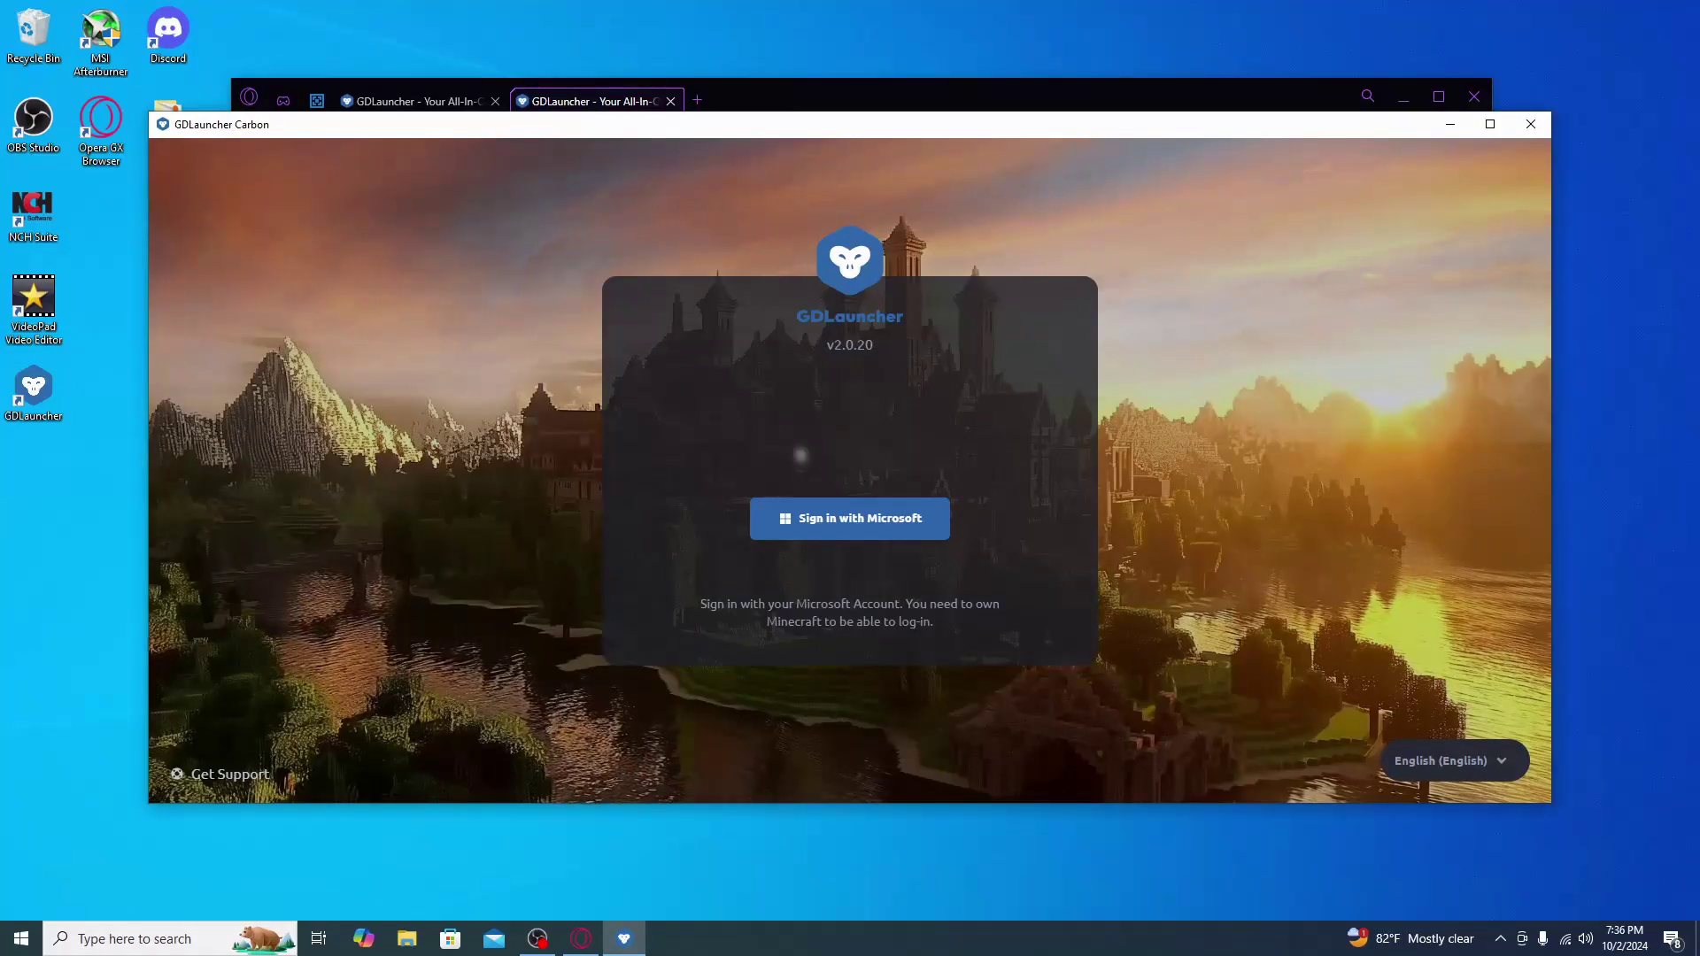
Sign in to GDLauncher with a Microsoft account using the copied code, then quit Opera GX.
{"action": "left_click", "coordinate": [881, 524]}
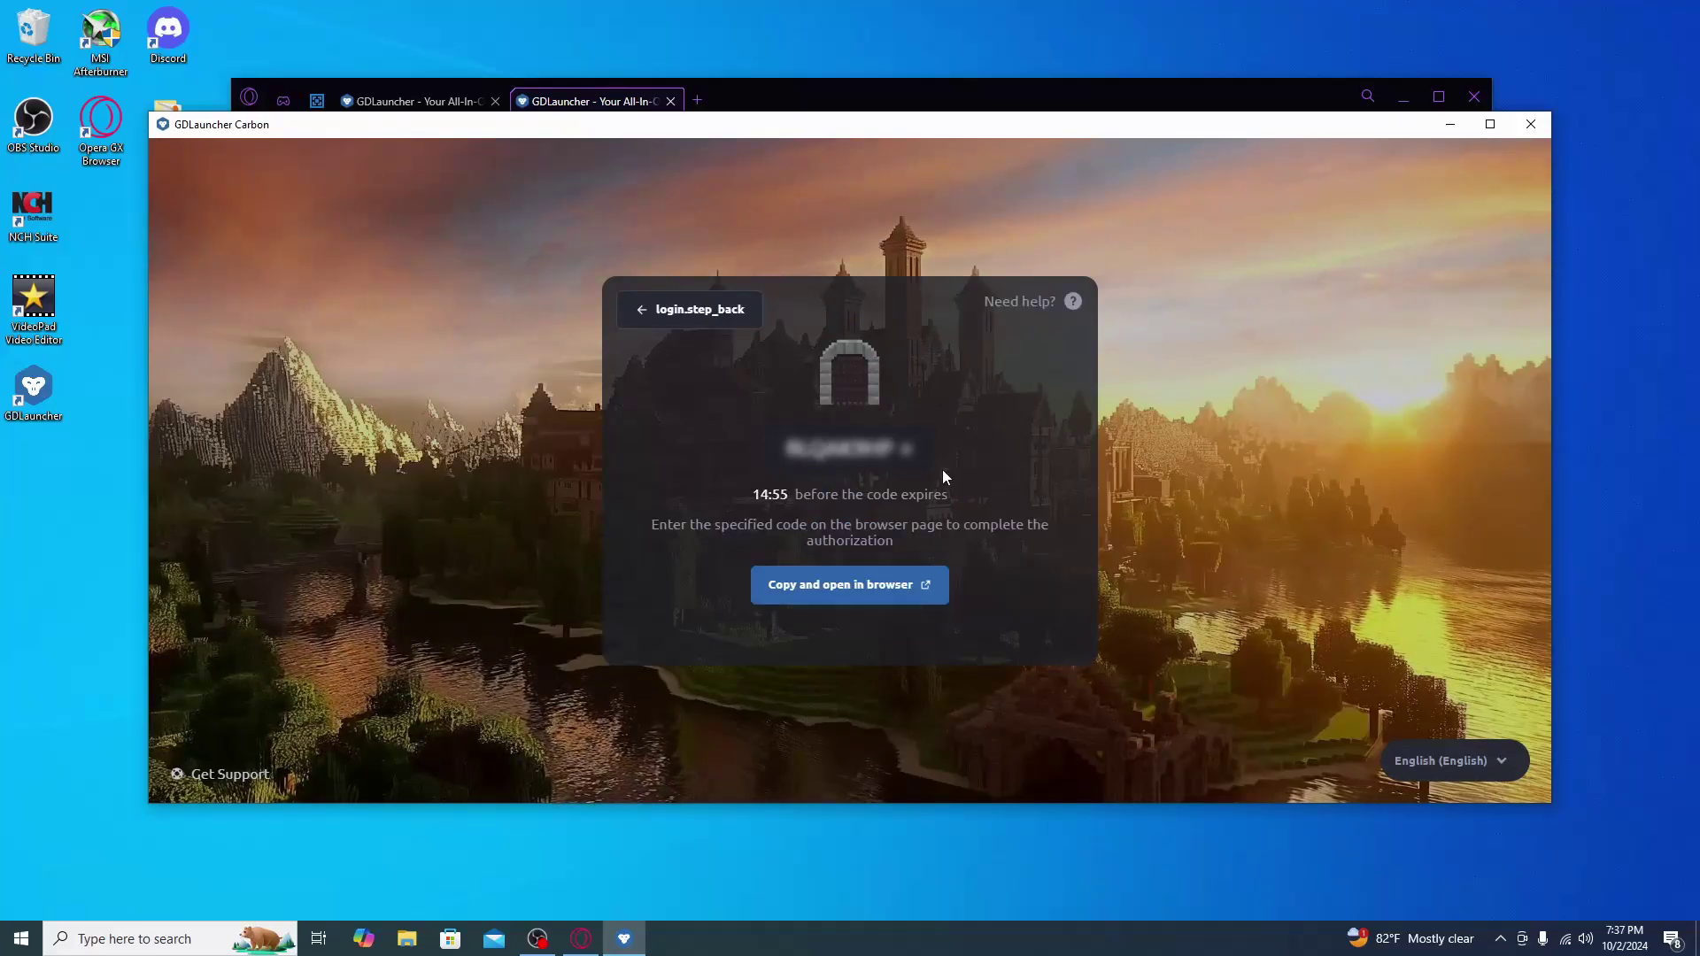
{"action": "left_click", "coordinate": [916, 470]}
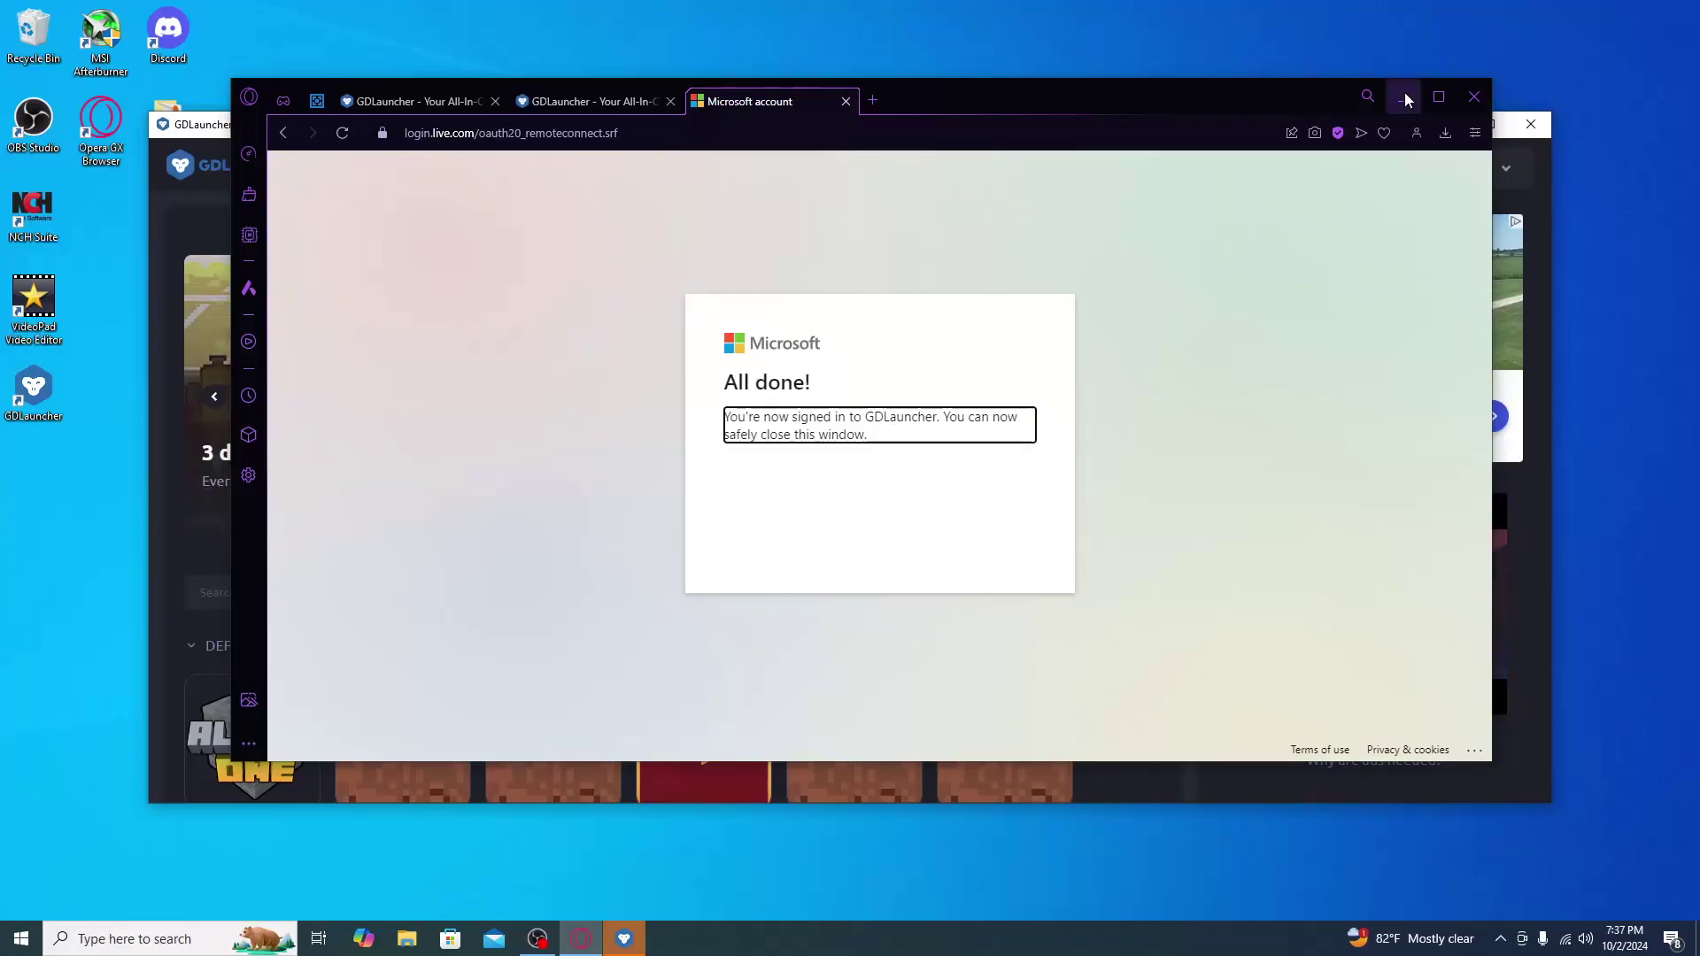
{"action": "left_click", "coordinate": [1475, 97]}
{"action": "left_click", "coordinate": [915, 478]}
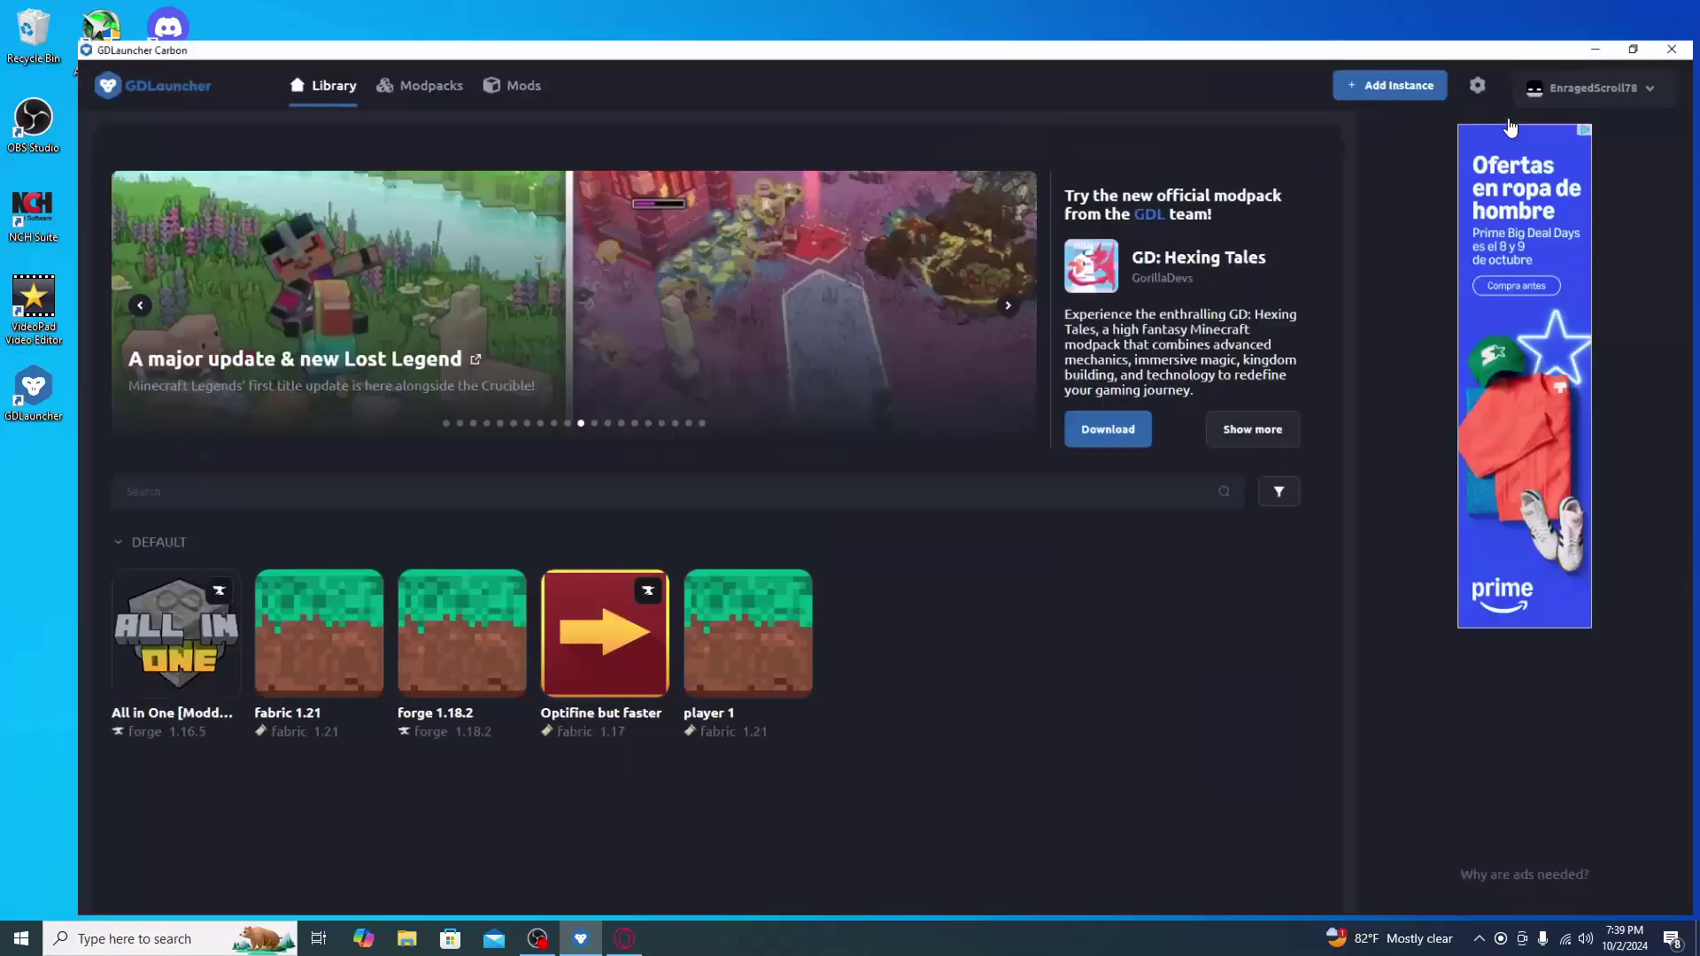
Maximize the launcher and create a Fabric 1.21.1 instance named 'Player 1'.
{"action": "left_click", "coordinate": [1490, 124]}
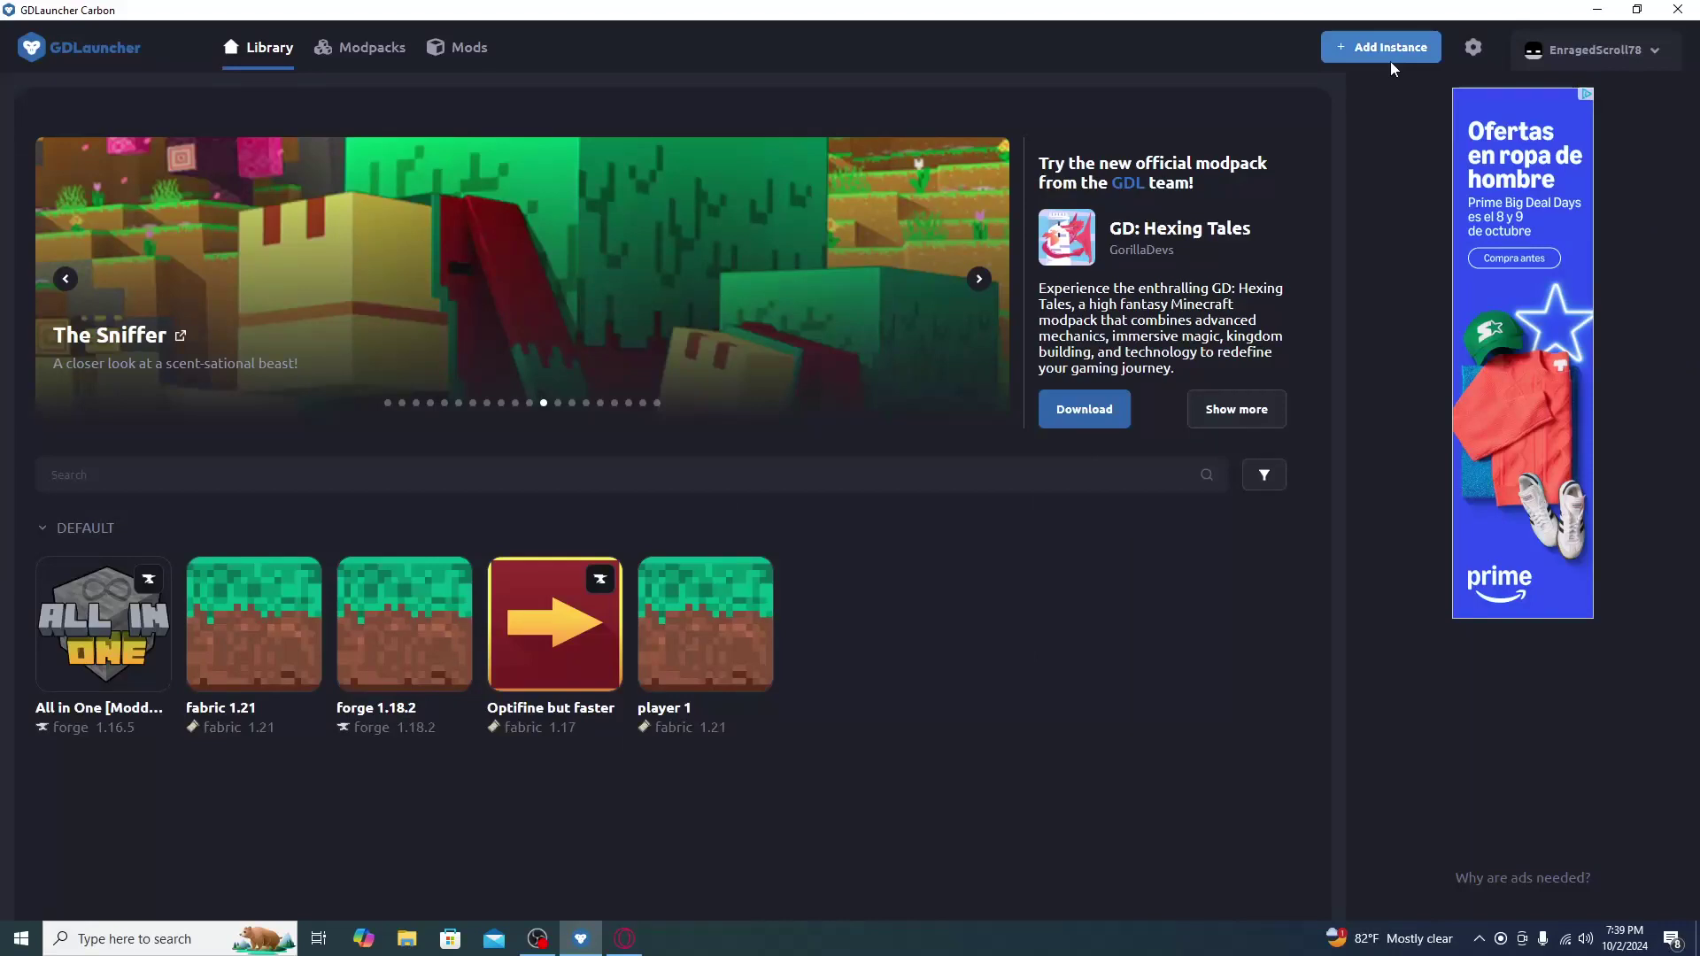
{"action": "left_click", "coordinate": [1388, 55]}
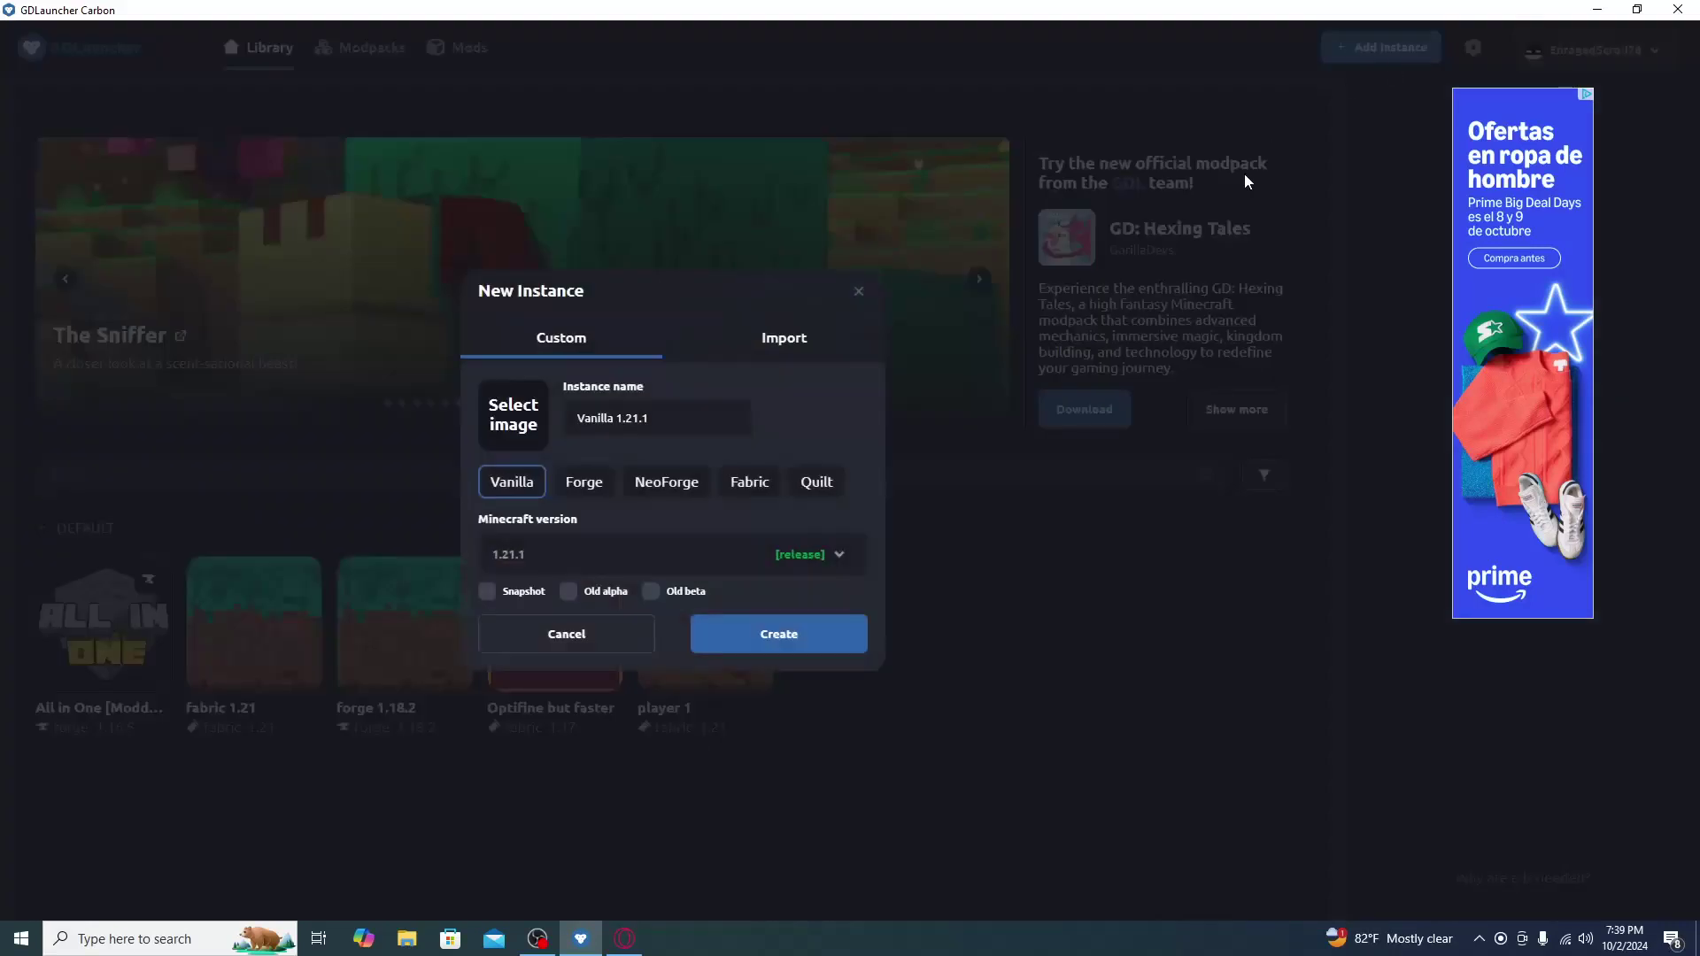
{"action": "left_click", "coordinate": [746, 487]}
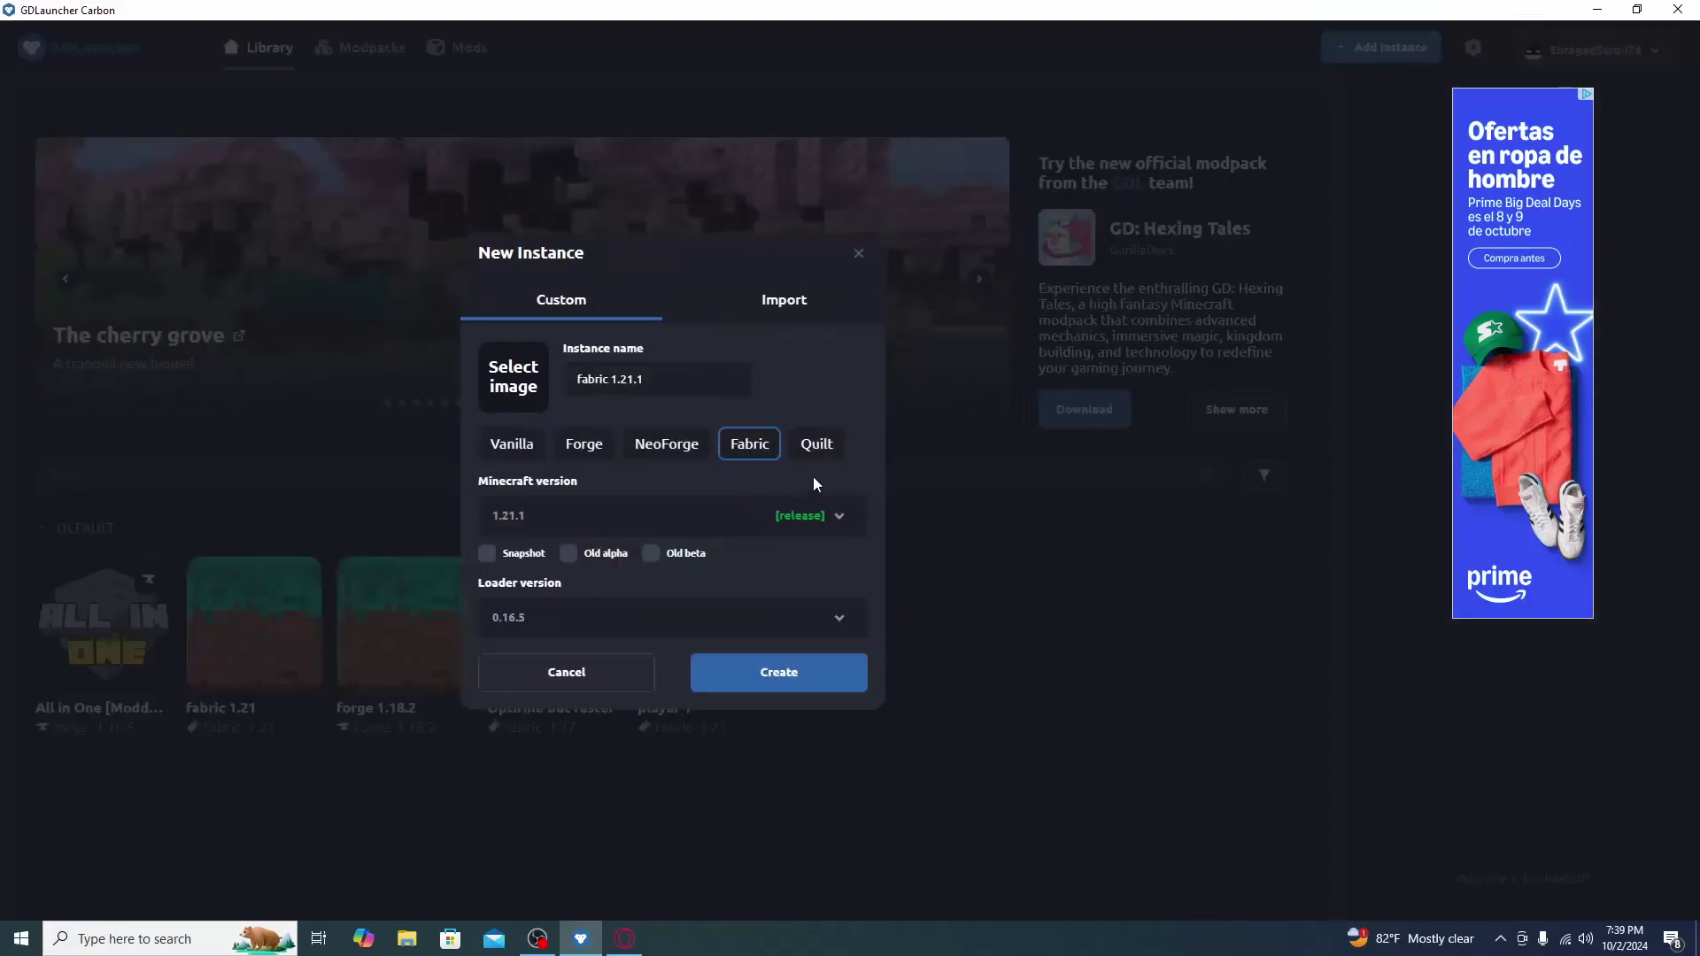
{"action": "left_click", "coordinate": [697, 523]}
{"action": "scroll", "coordinate": [639, 605], "scroll_direction": "down", "scroll_amount": 10}
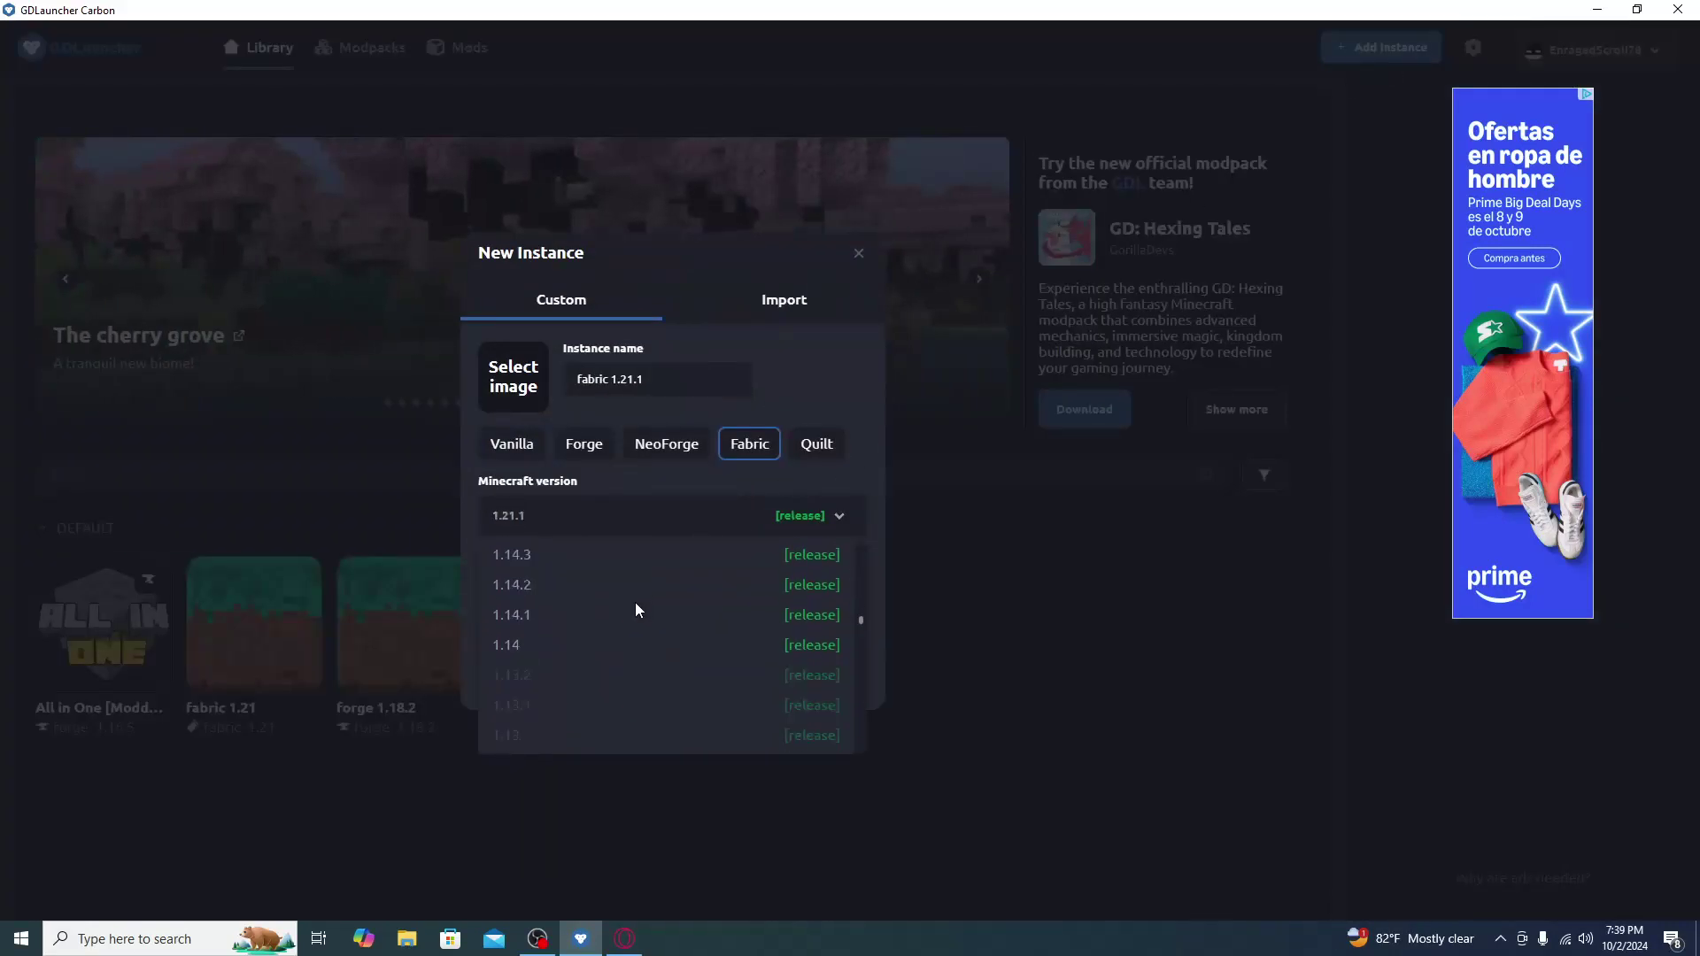
{"action": "scroll", "coordinate": [634, 604], "scroll_direction": "up", "scroll_amount": 10}
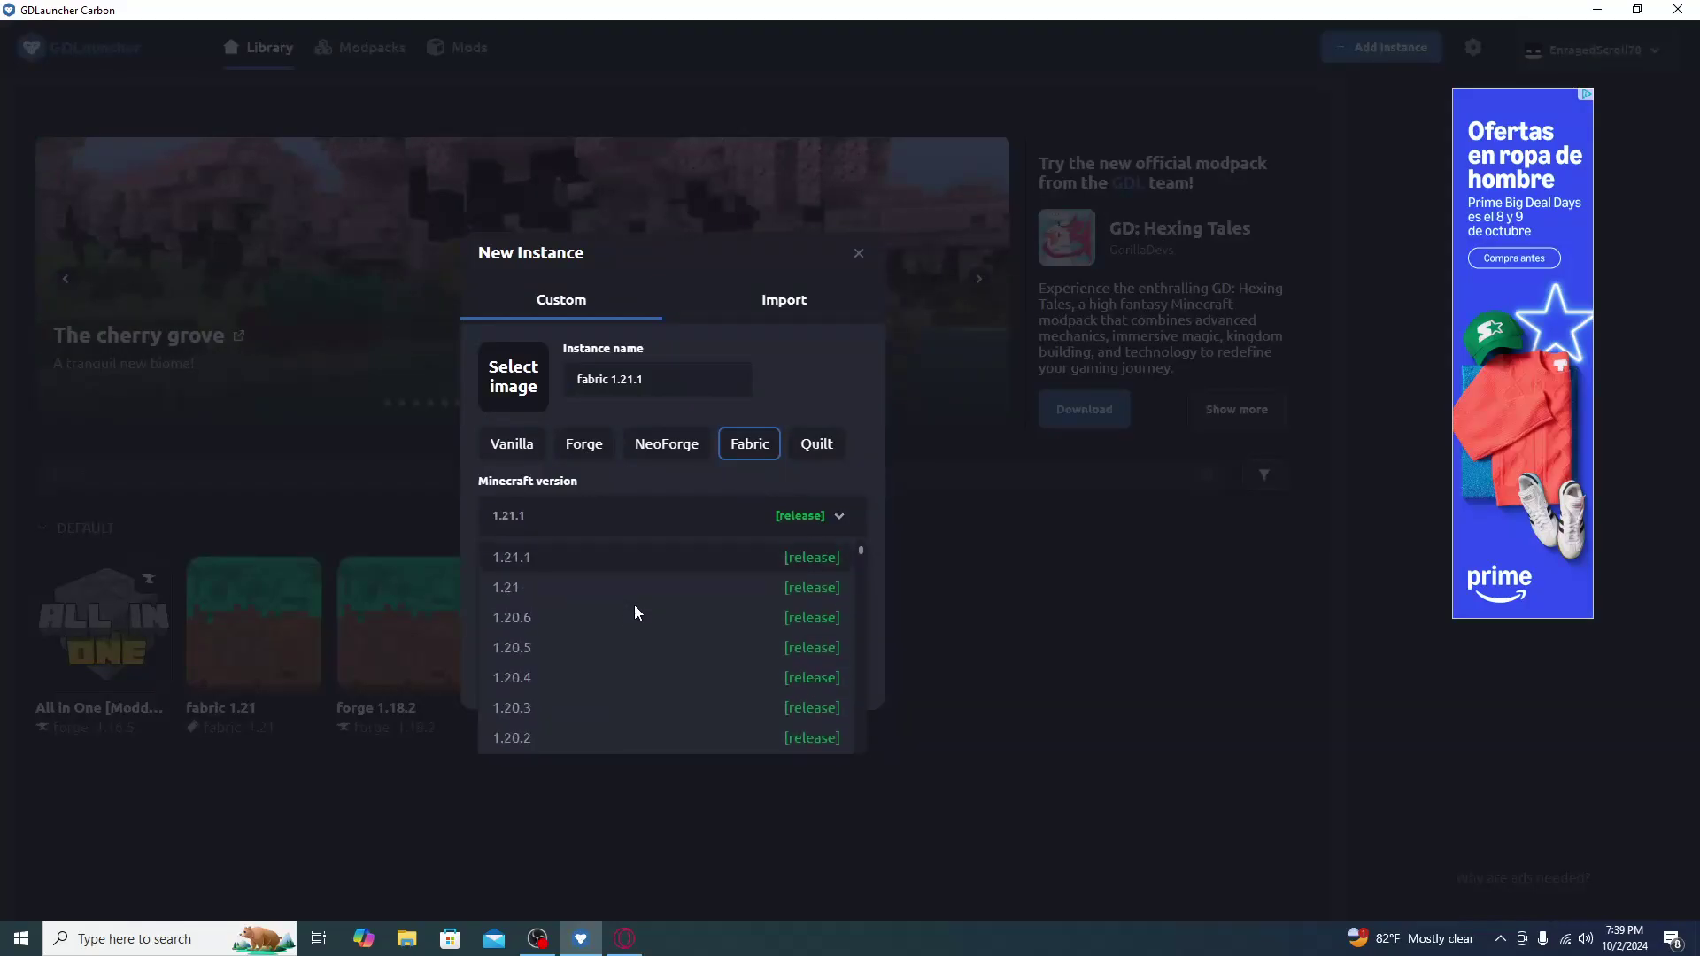
{"action": "left_click", "coordinate": [705, 518]}
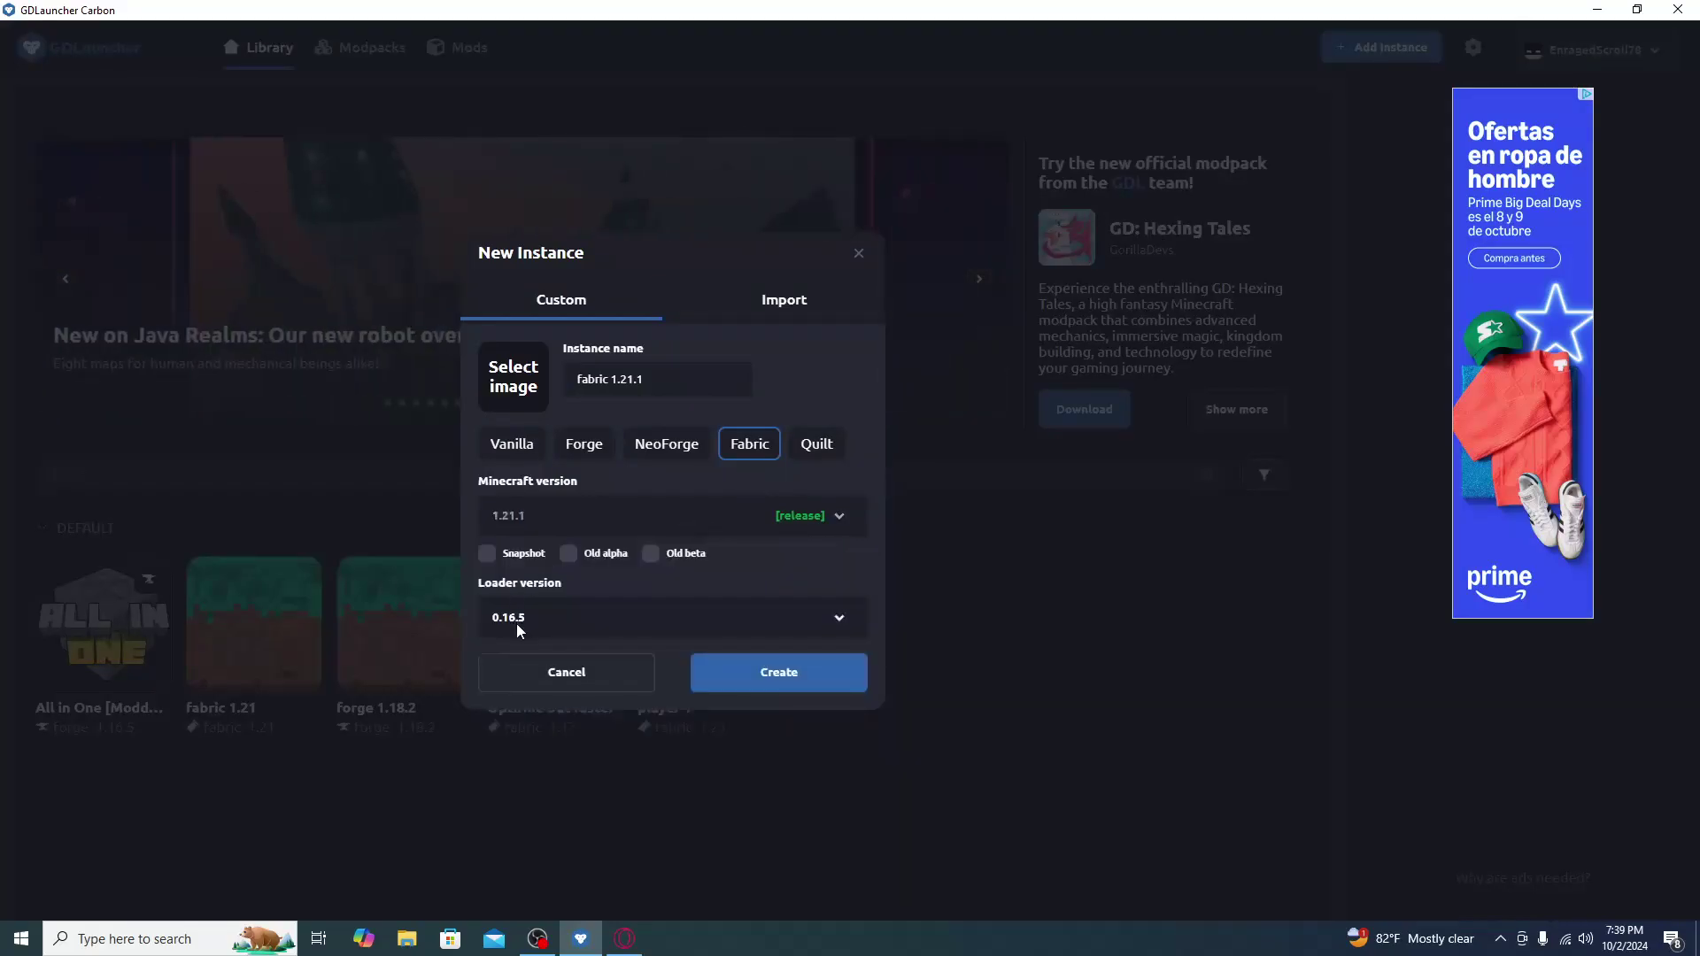
{"action": "triple_click", "coordinate": [640, 396]}
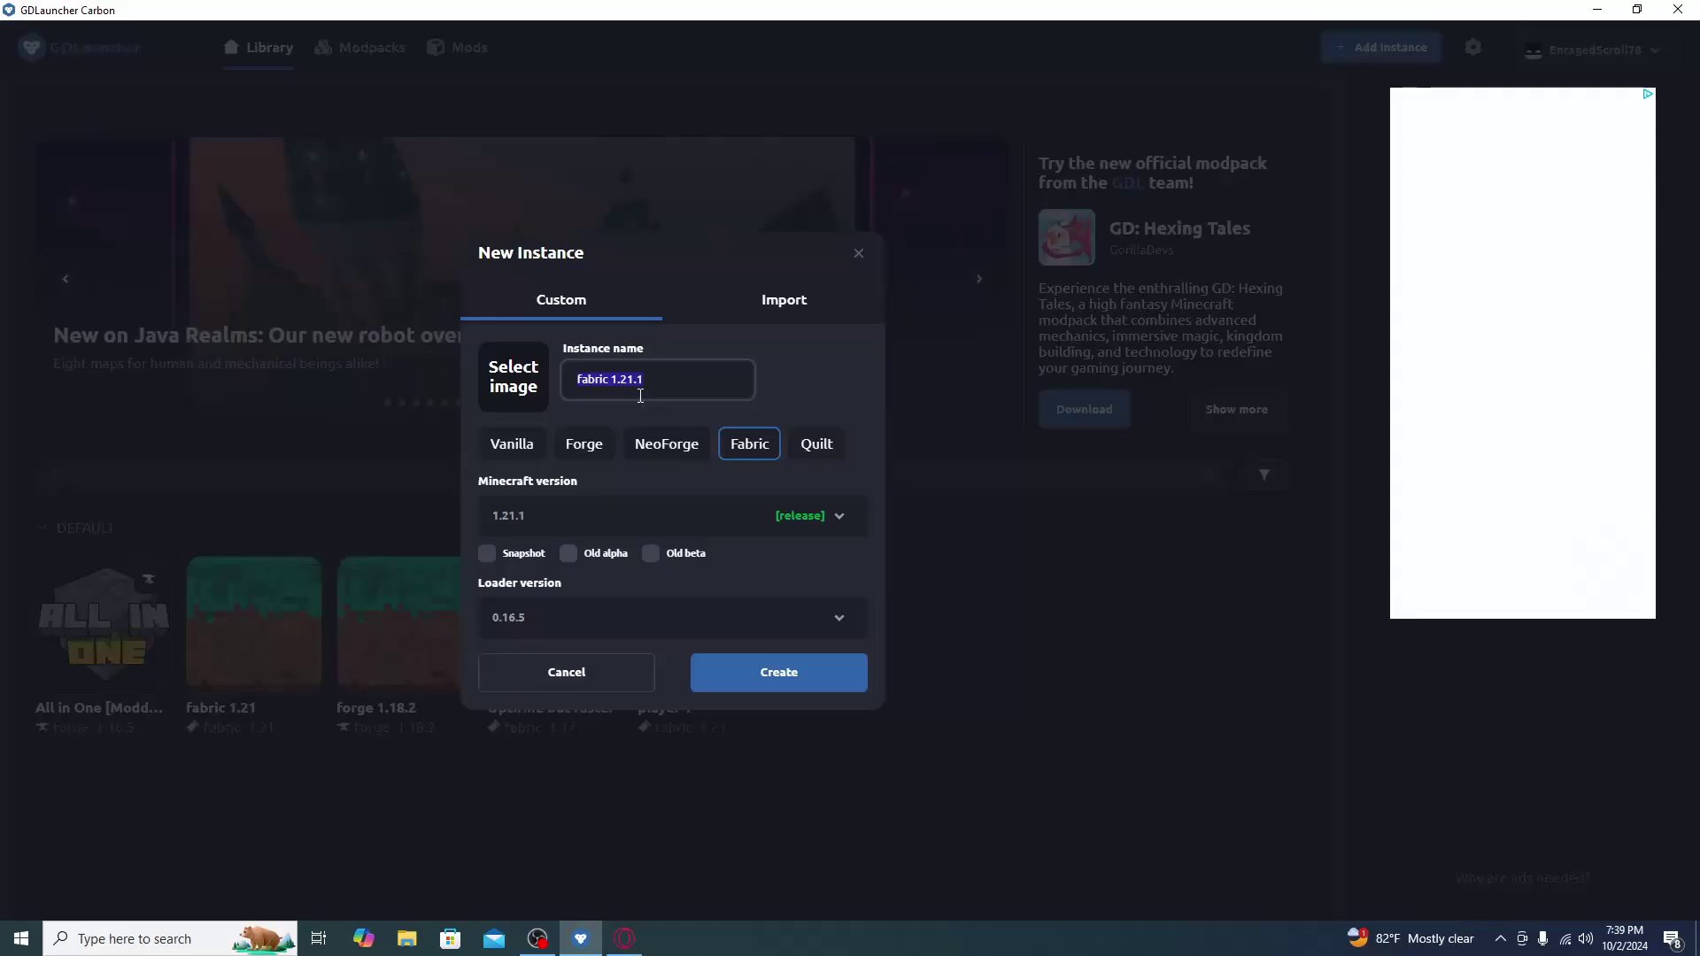
{"action": "key", "text": "BackSpace"}
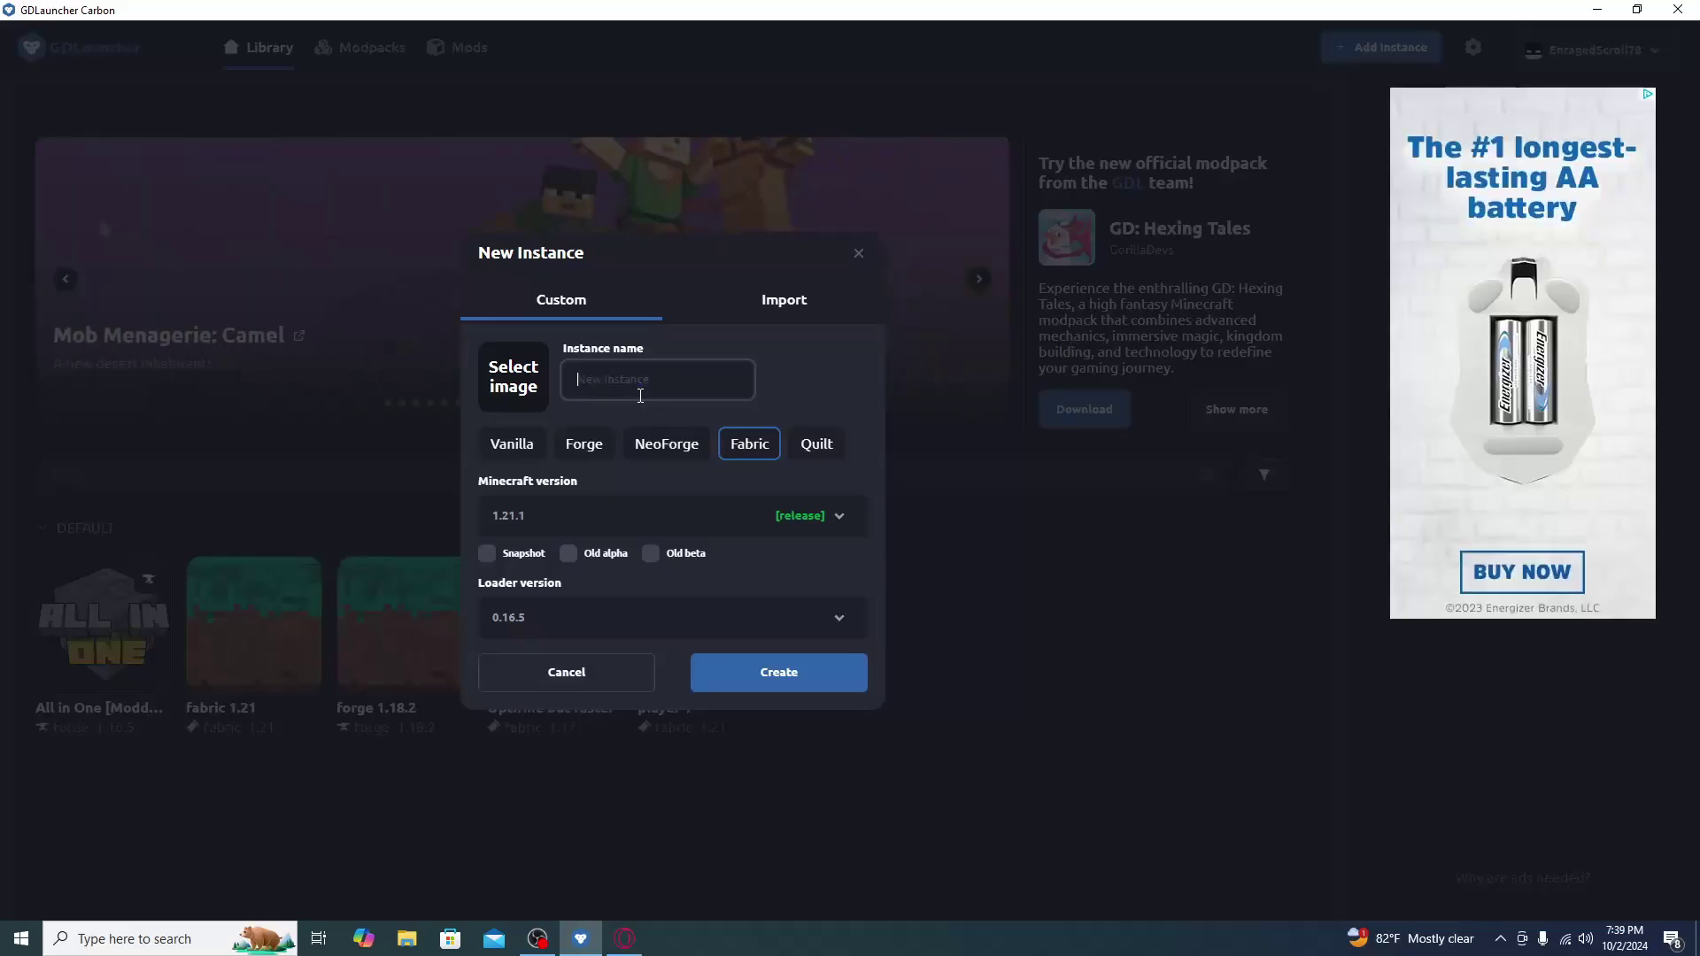
{"action": "type", "text": "PLayer 1"}
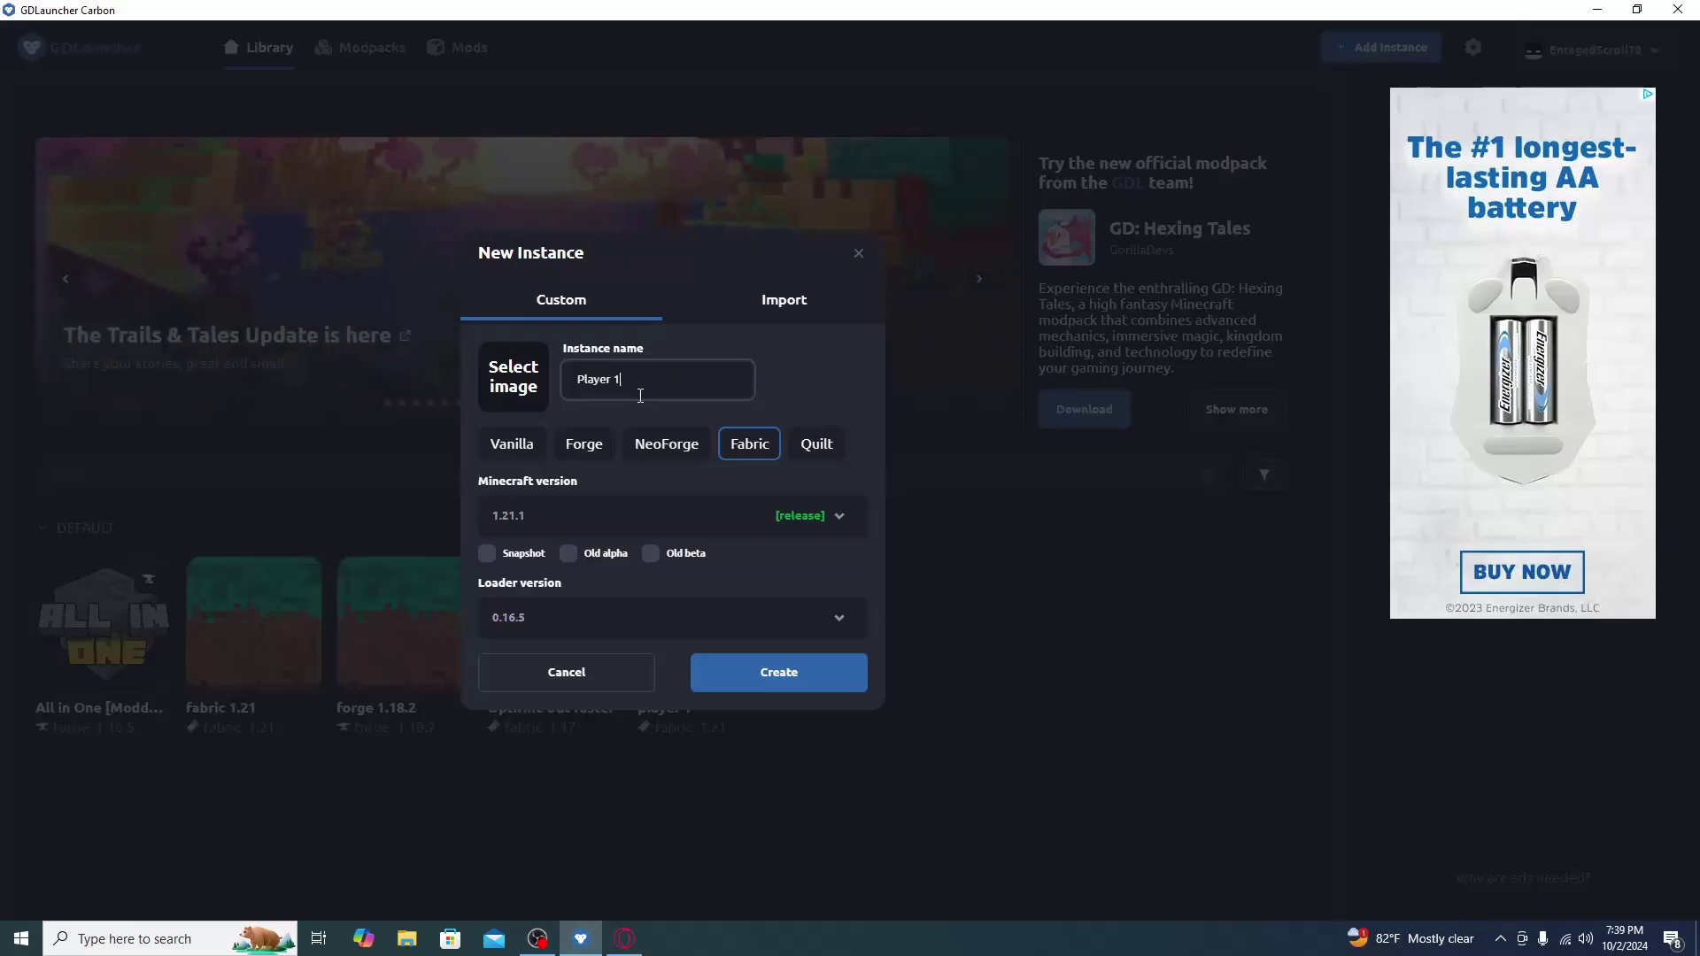
{"action": "left_click", "coordinate": [769, 673]}
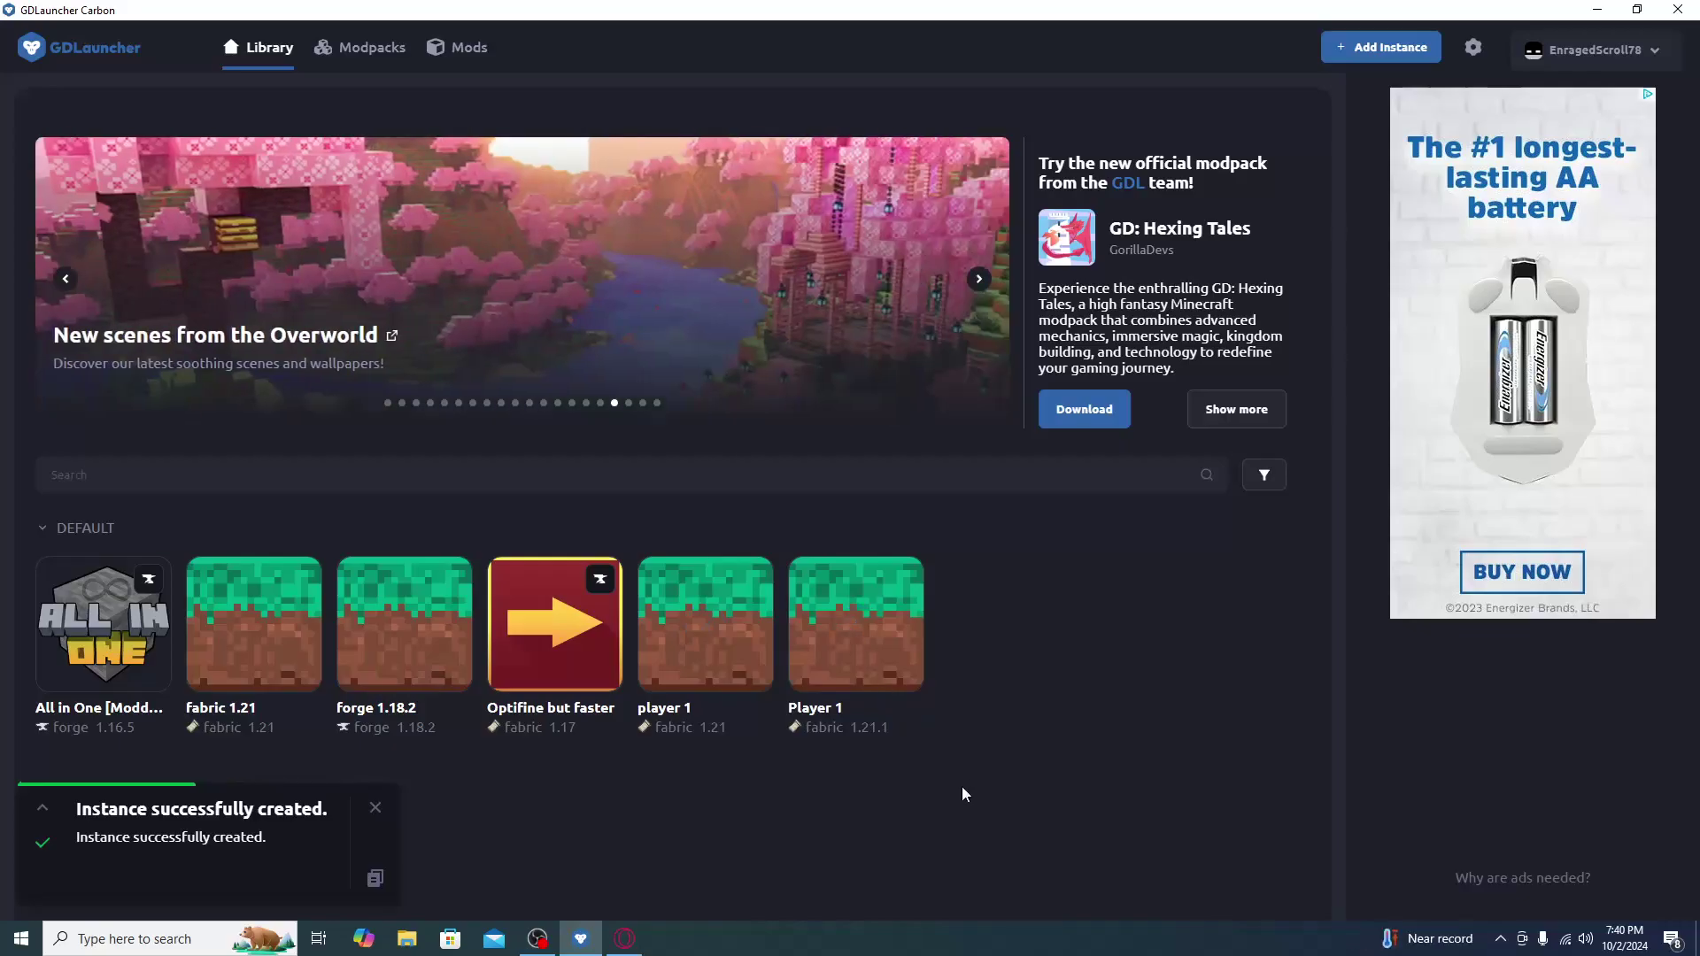
Launch the Player 1 instance and dismiss the Minecraft welcome screen.
{"action": "mouse_move", "coordinate": [873, 656]}
{"action": "left_click", "coordinate": [858, 625]}
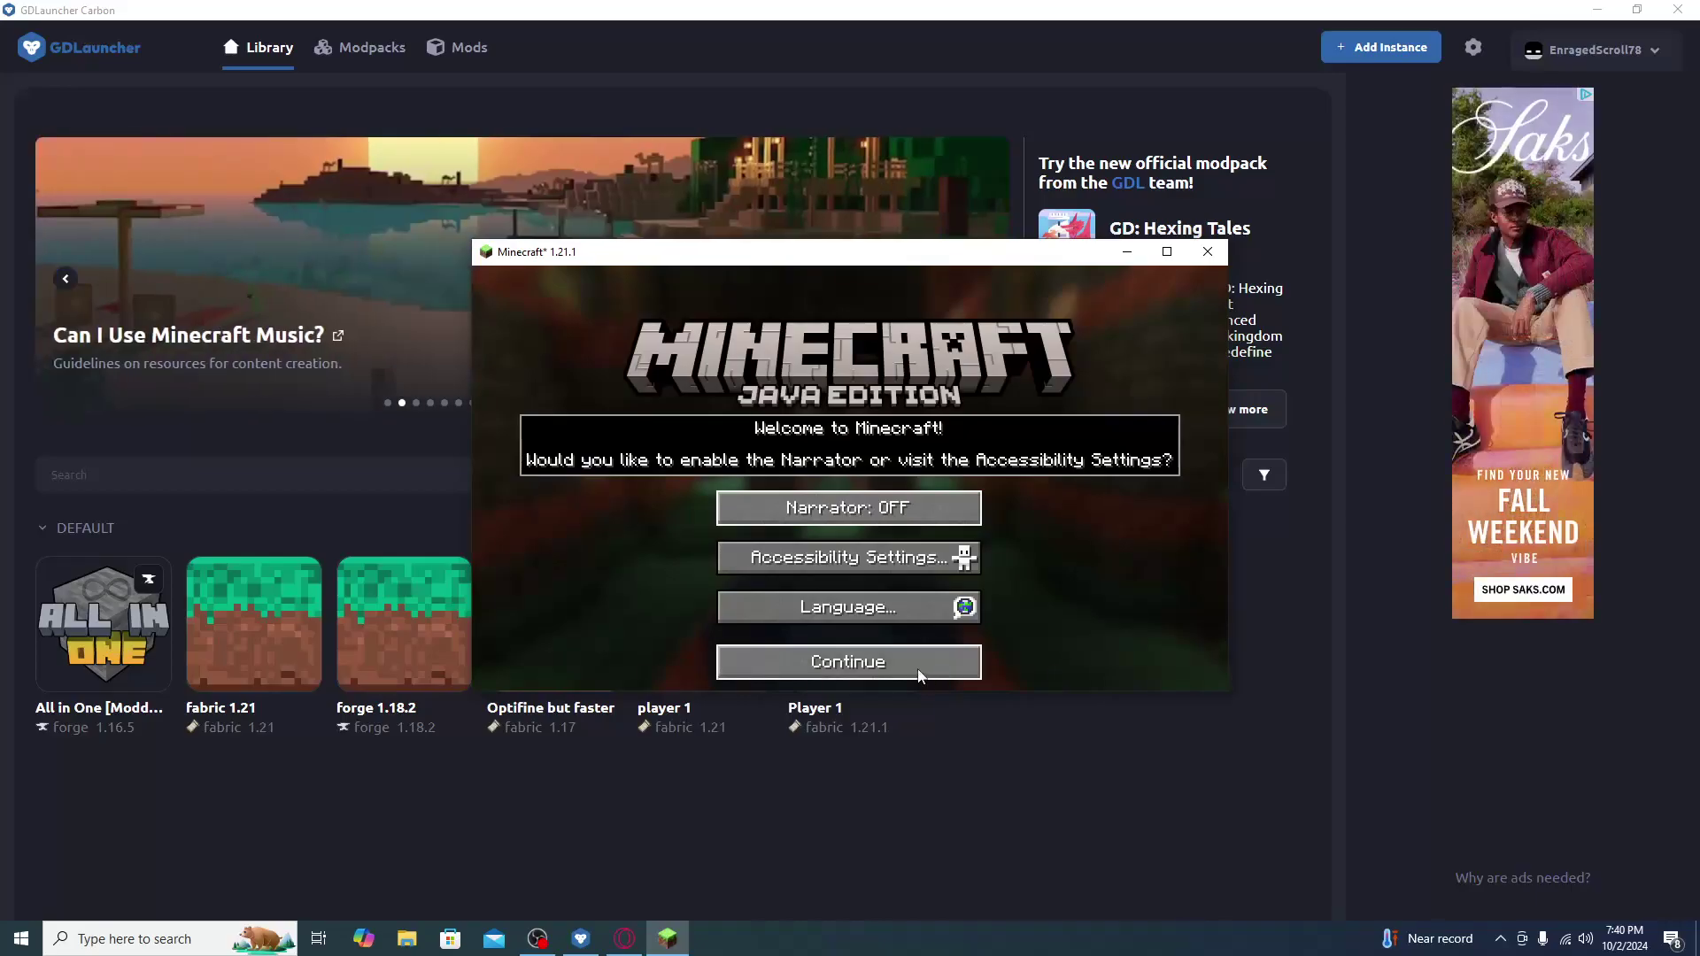
{"action": "left_click", "coordinate": [917, 668]}
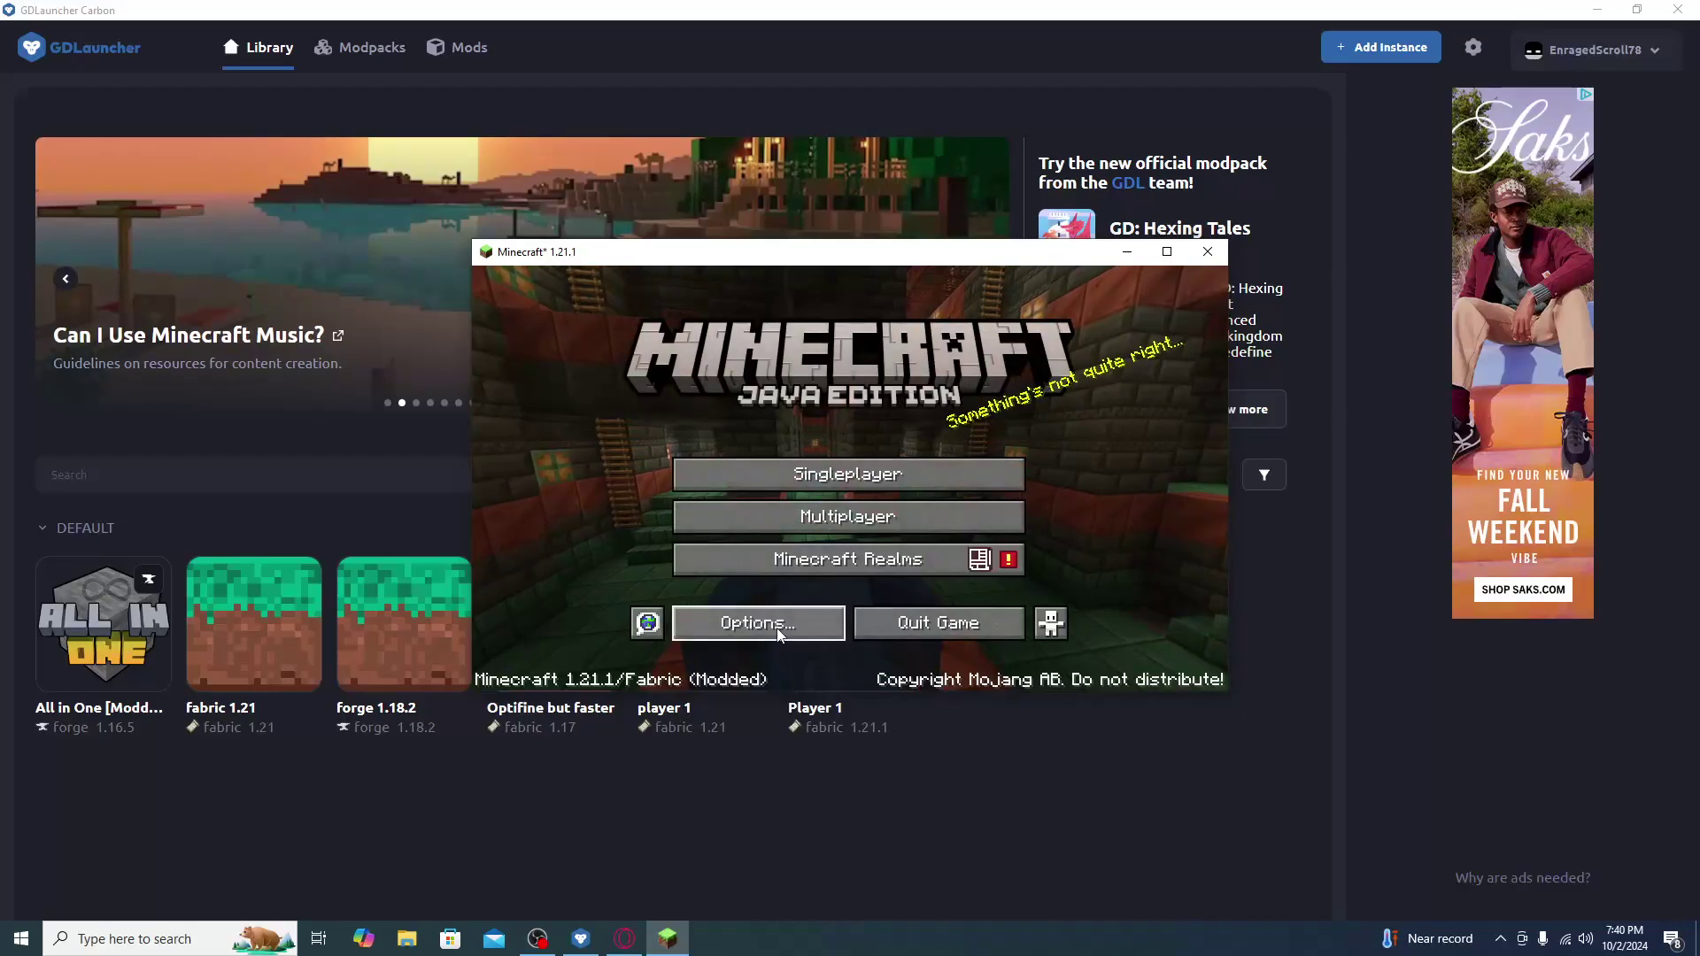
Set Music to OFF with Master Volume at 100%, then quit the game.
{"action": "left_click", "coordinate": [747, 619]}
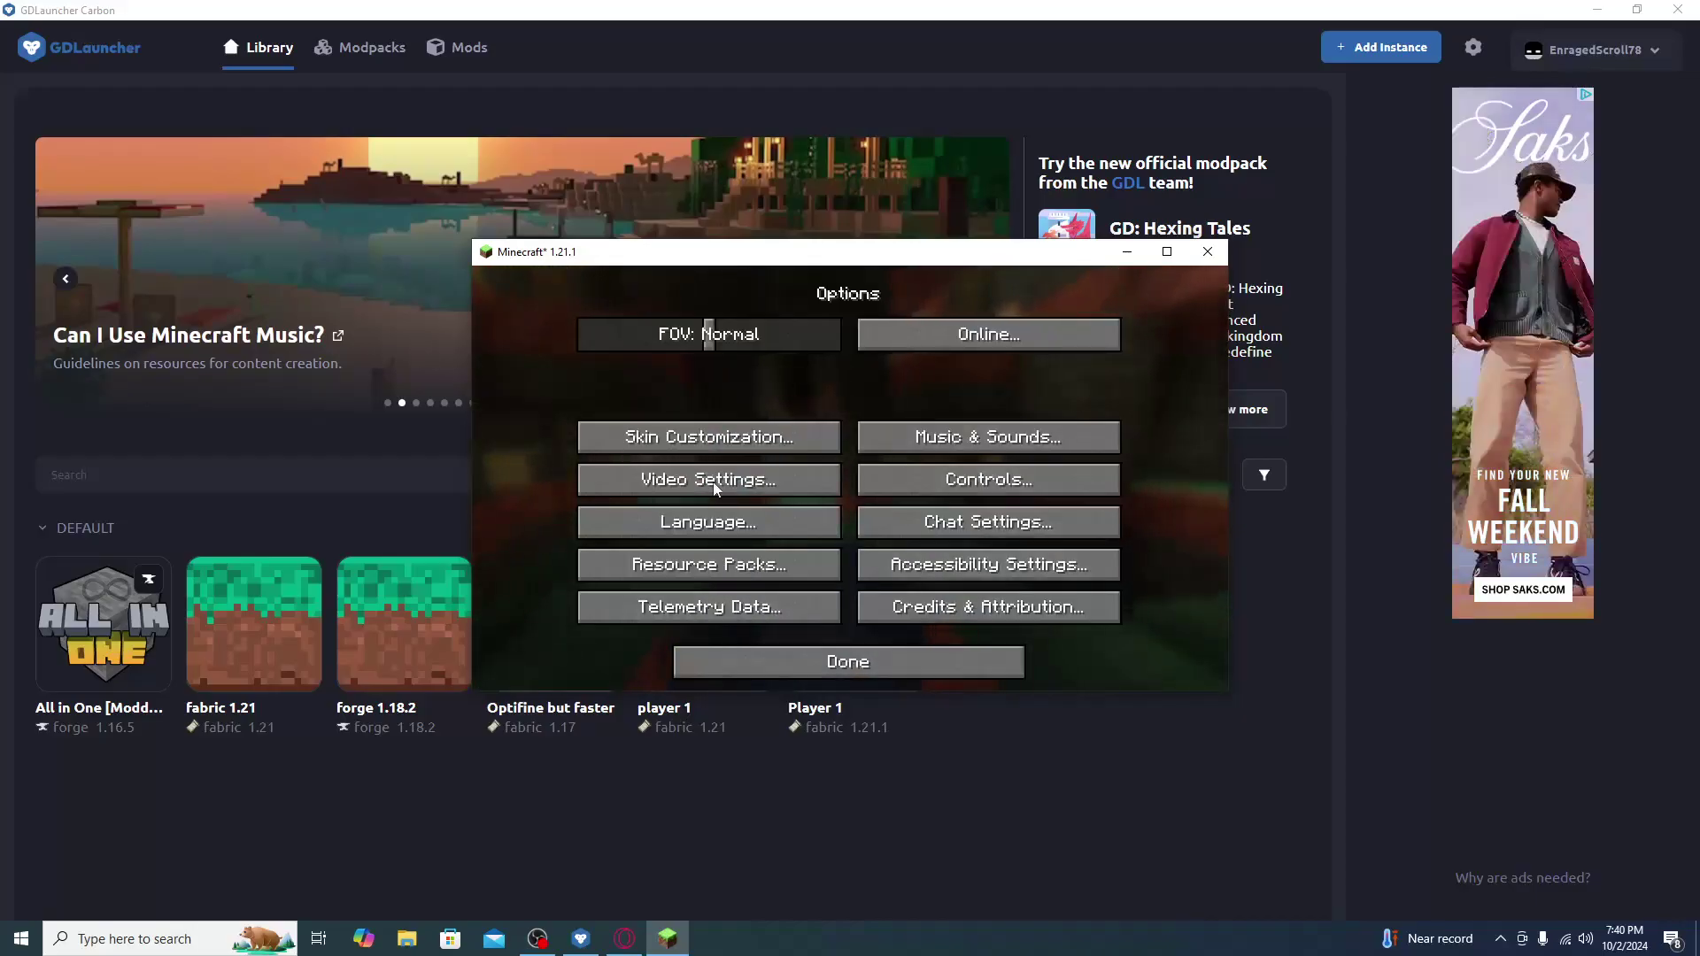
{"action": "left_click", "coordinate": [940, 445]}
{"action": "left_click_drag", "start_coordinate": [863, 357], "coordinate": [1117, 348]}
{"action": "left_click_drag", "start_coordinate": [753, 387], "coordinate": [620, 390]}
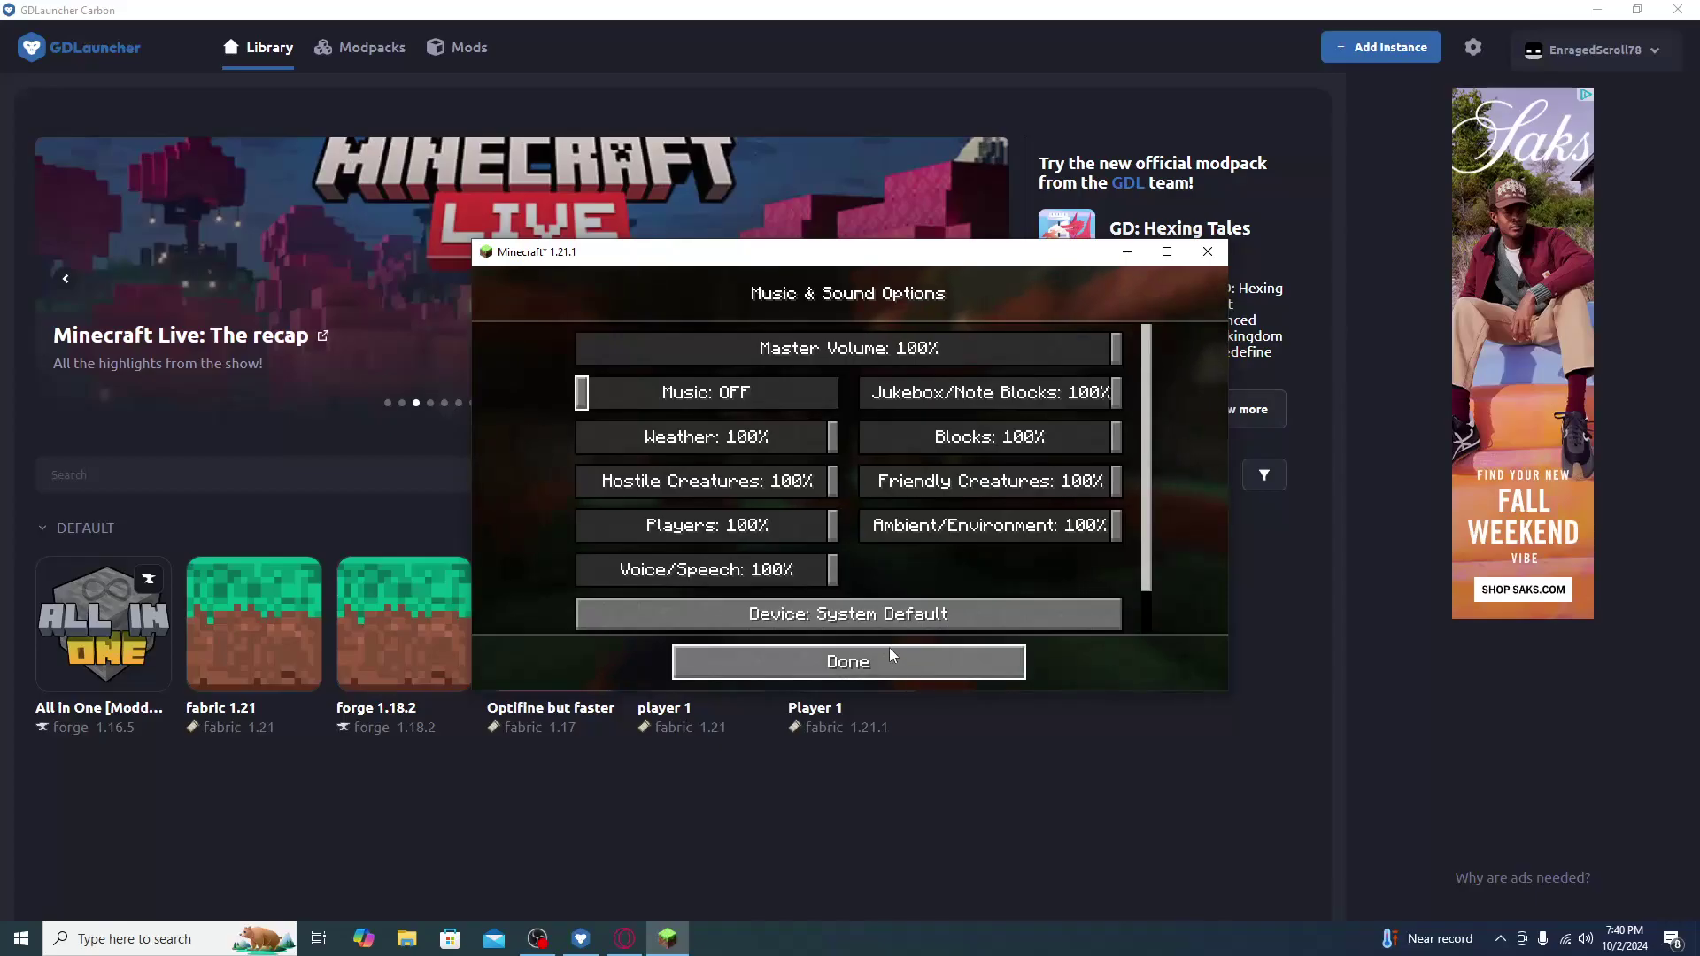
{"action": "left_click", "coordinate": [884, 677]}
{"action": "left_click", "coordinate": [919, 661]}
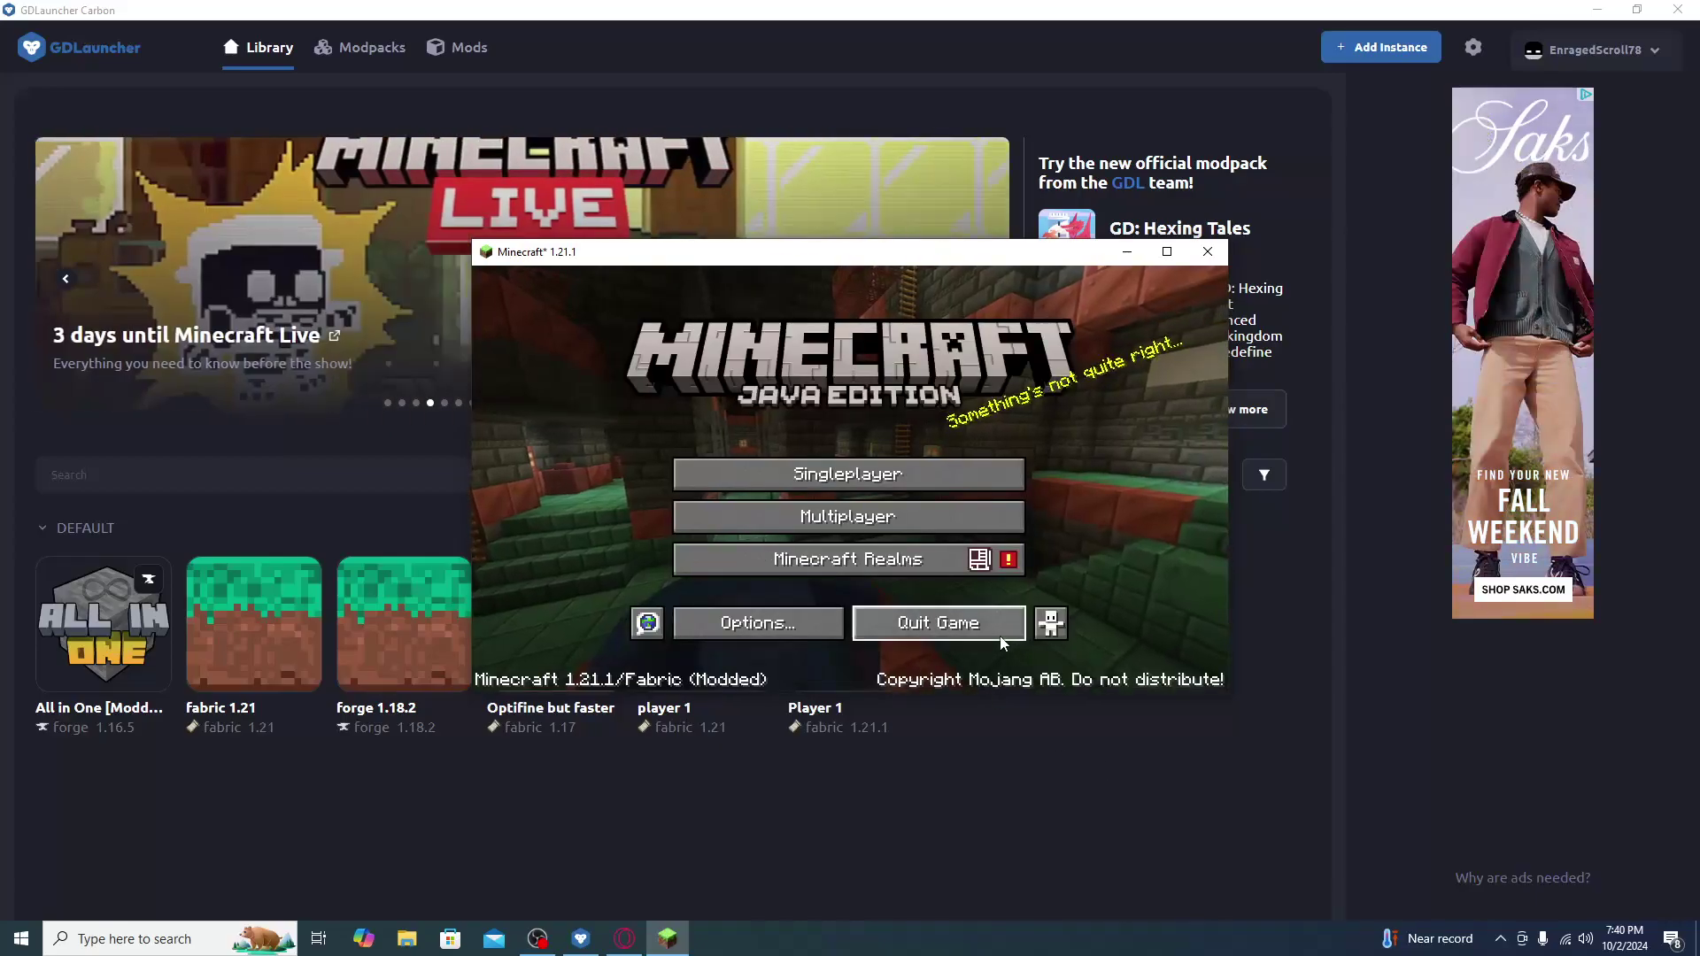
{"action": "left_click", "coordinate": [930, 619]}
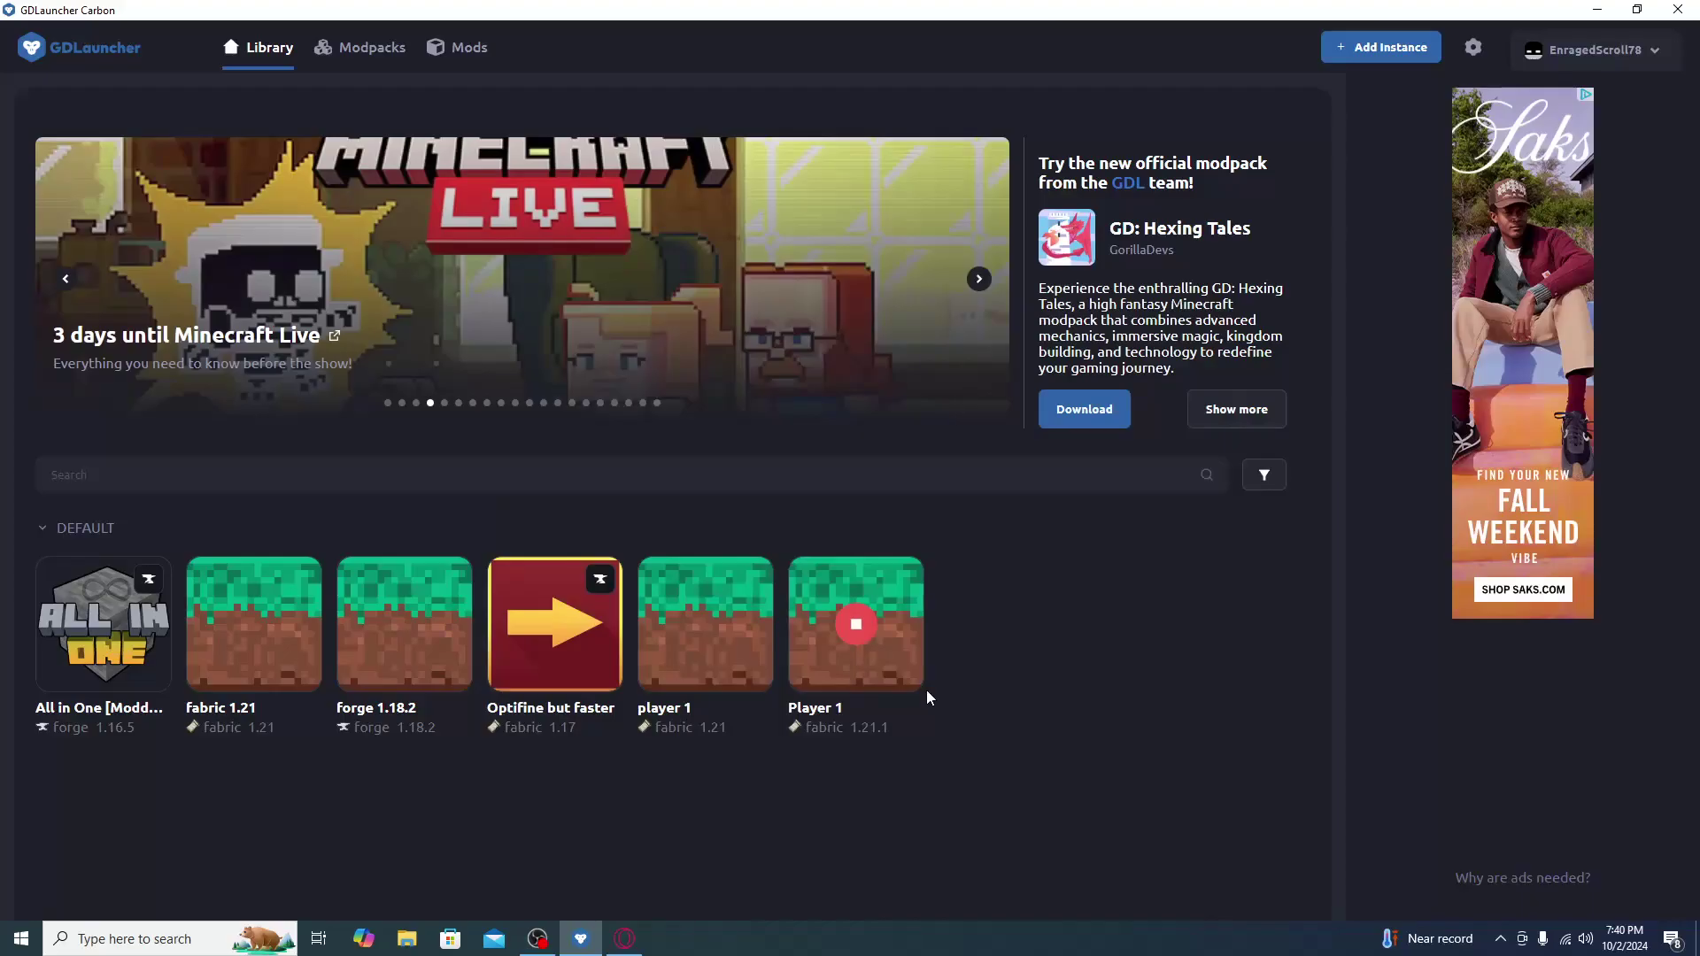
Open the Player 1 instance folder and open its options file in Notepad.
{"action": "right_click", "coordinate": [883, 589]}
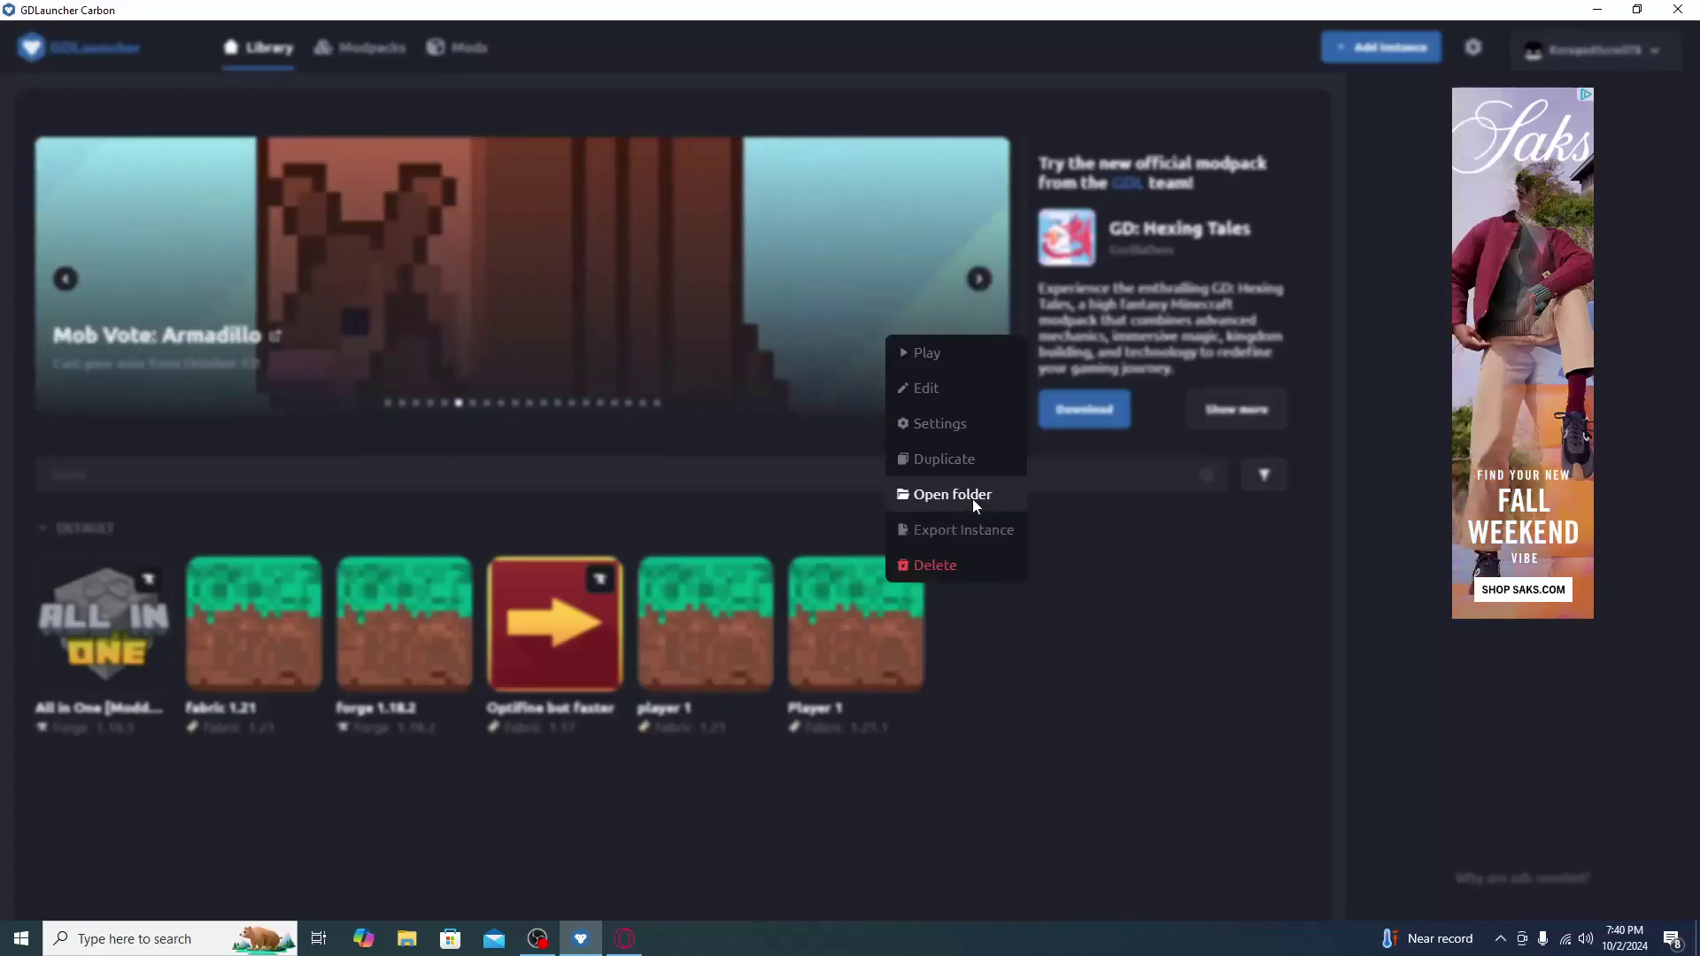
{"action": "left_click", "coordinate": [973, 504]}
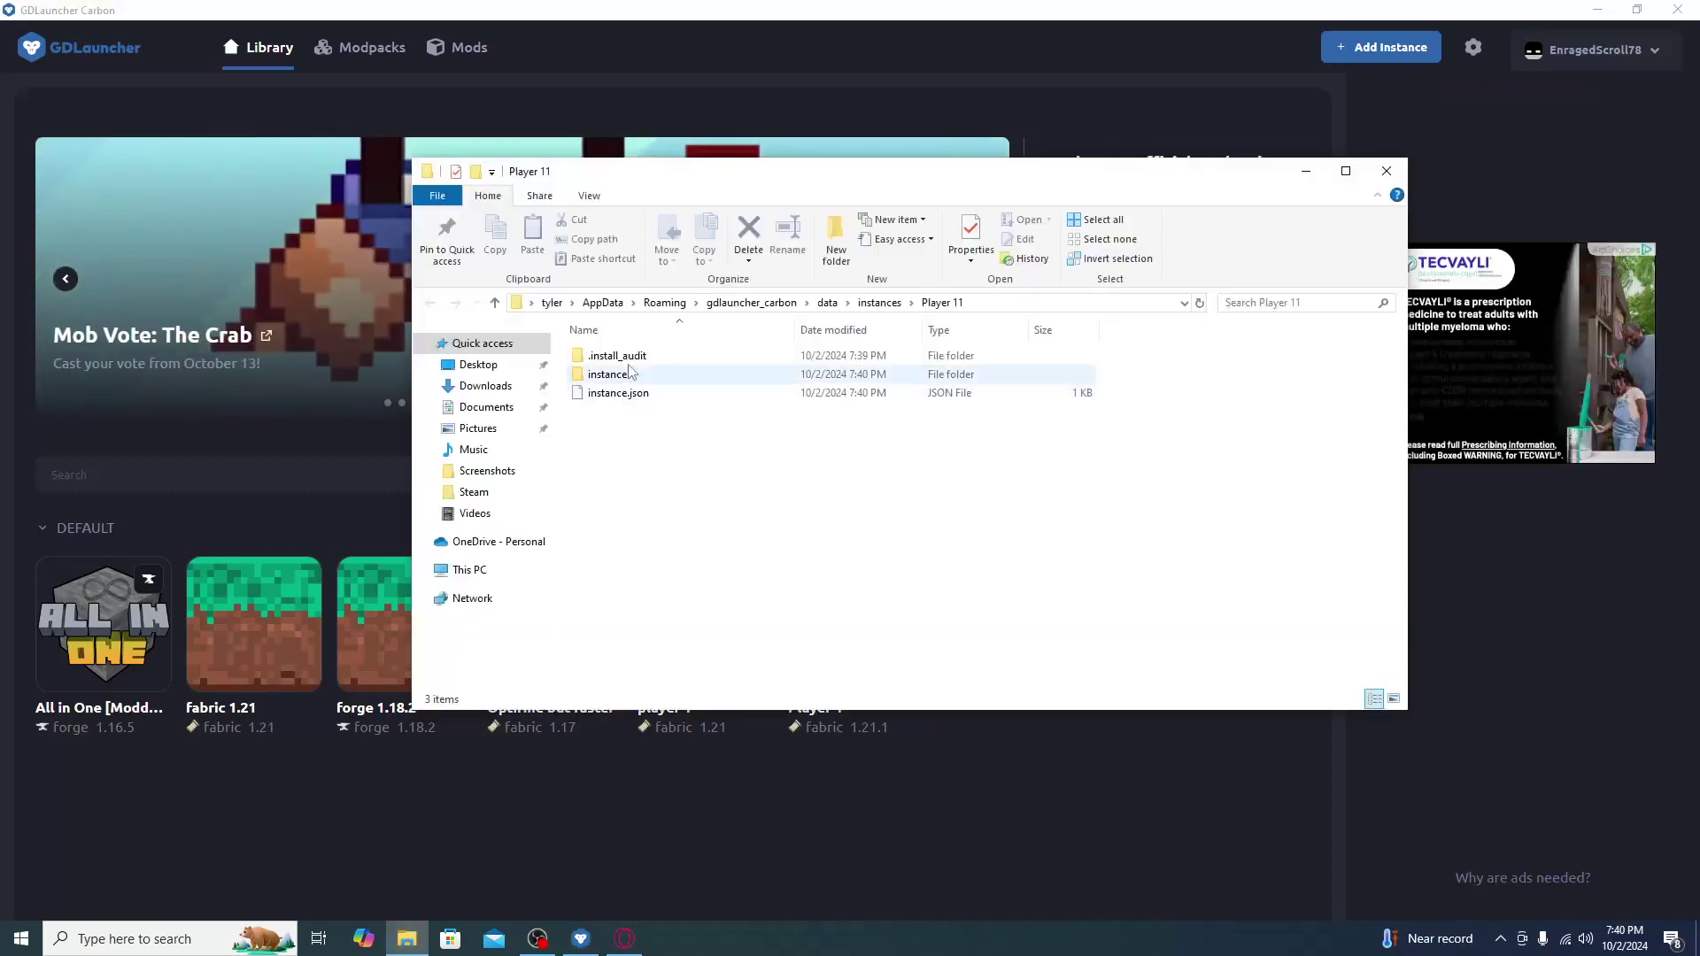
{"action": "double_click", "coordinate": [641, 374]}
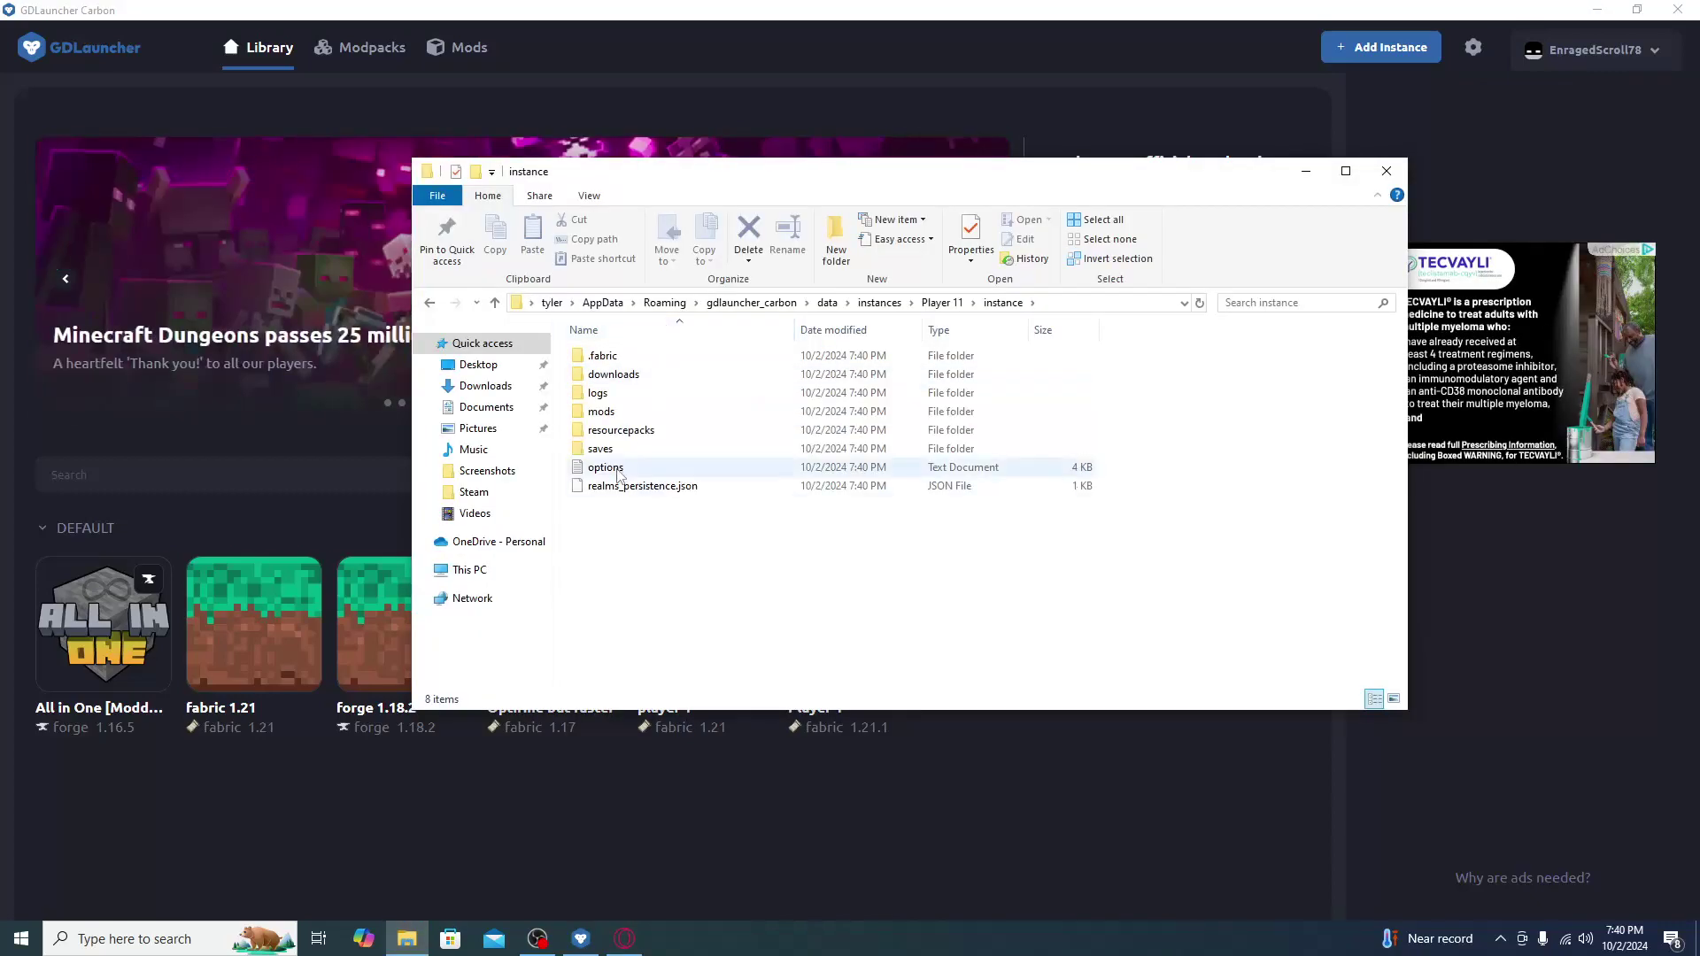
{"action": "right_click", "coordinate": [618, 475]}
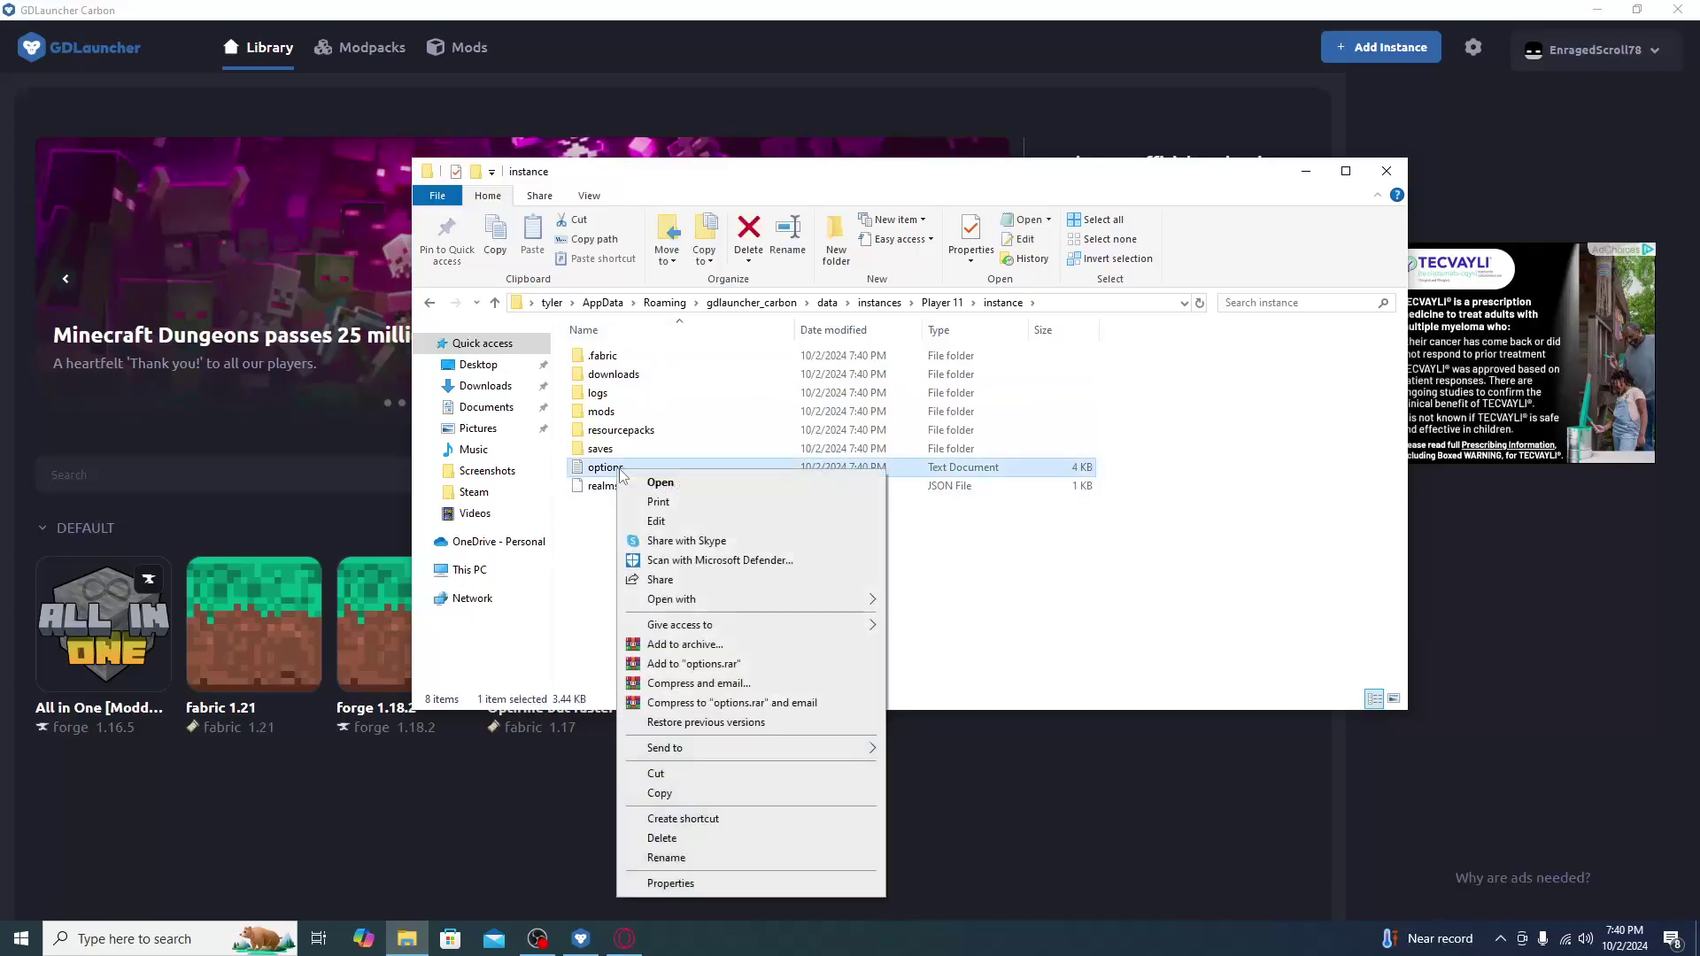
{"action": "mouse_move", "coordinate": [753, 599]}
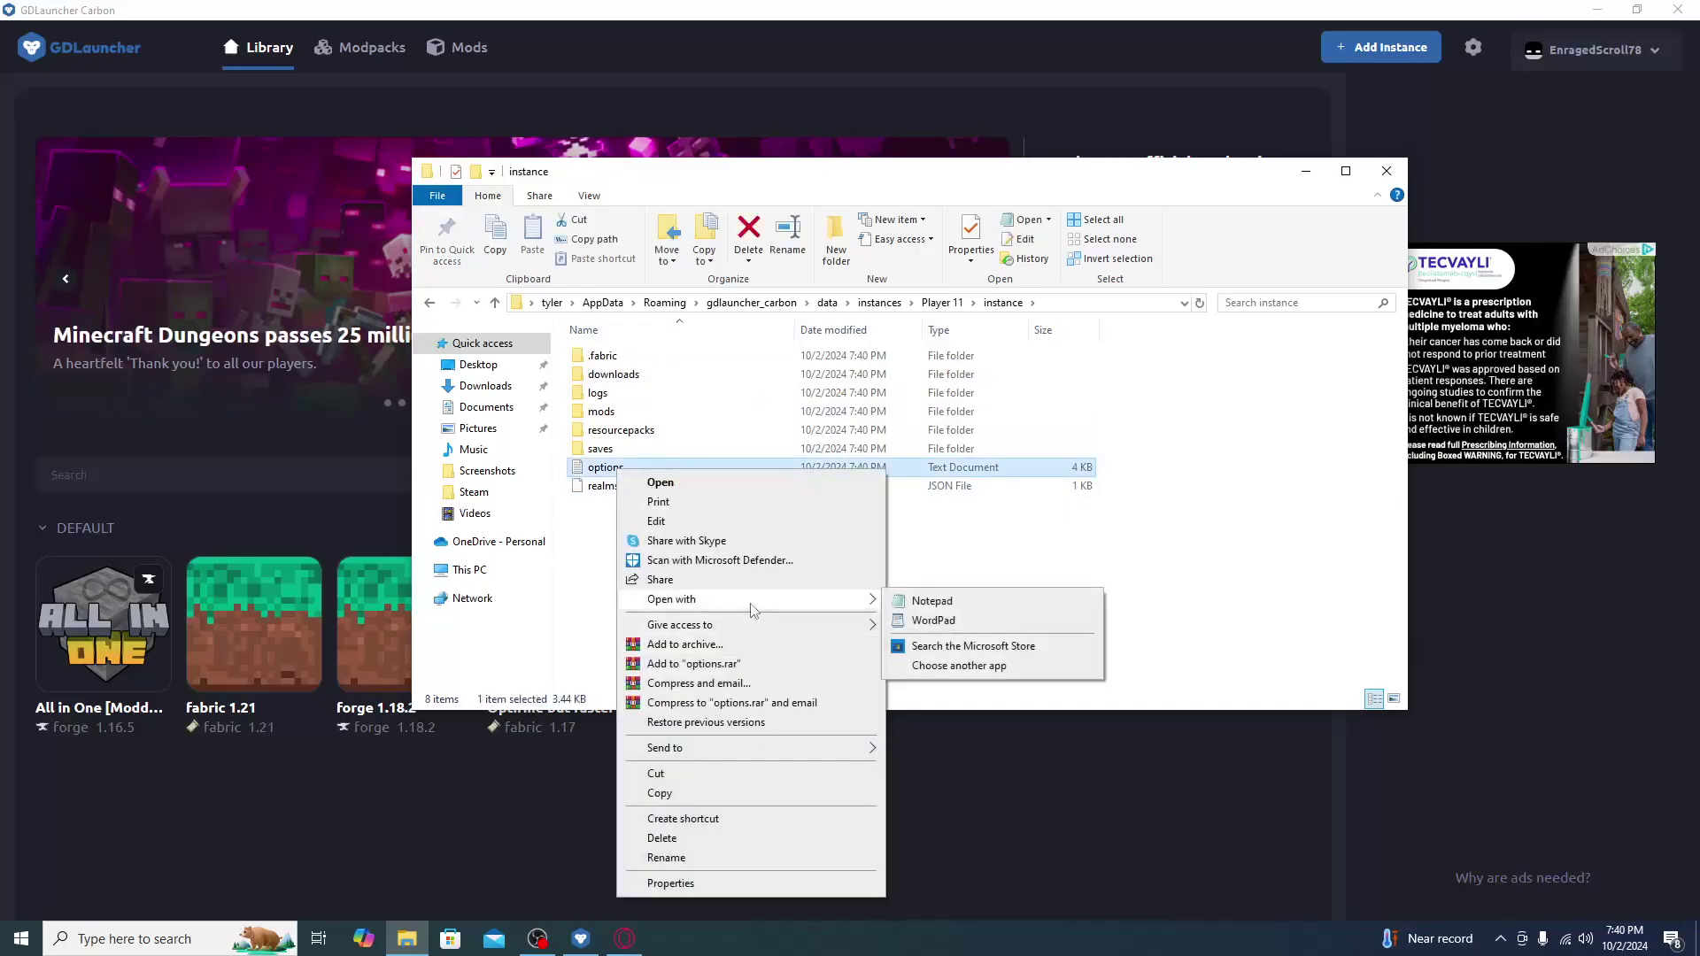
{"action": "left_click", "coordinate": [950, 601]}
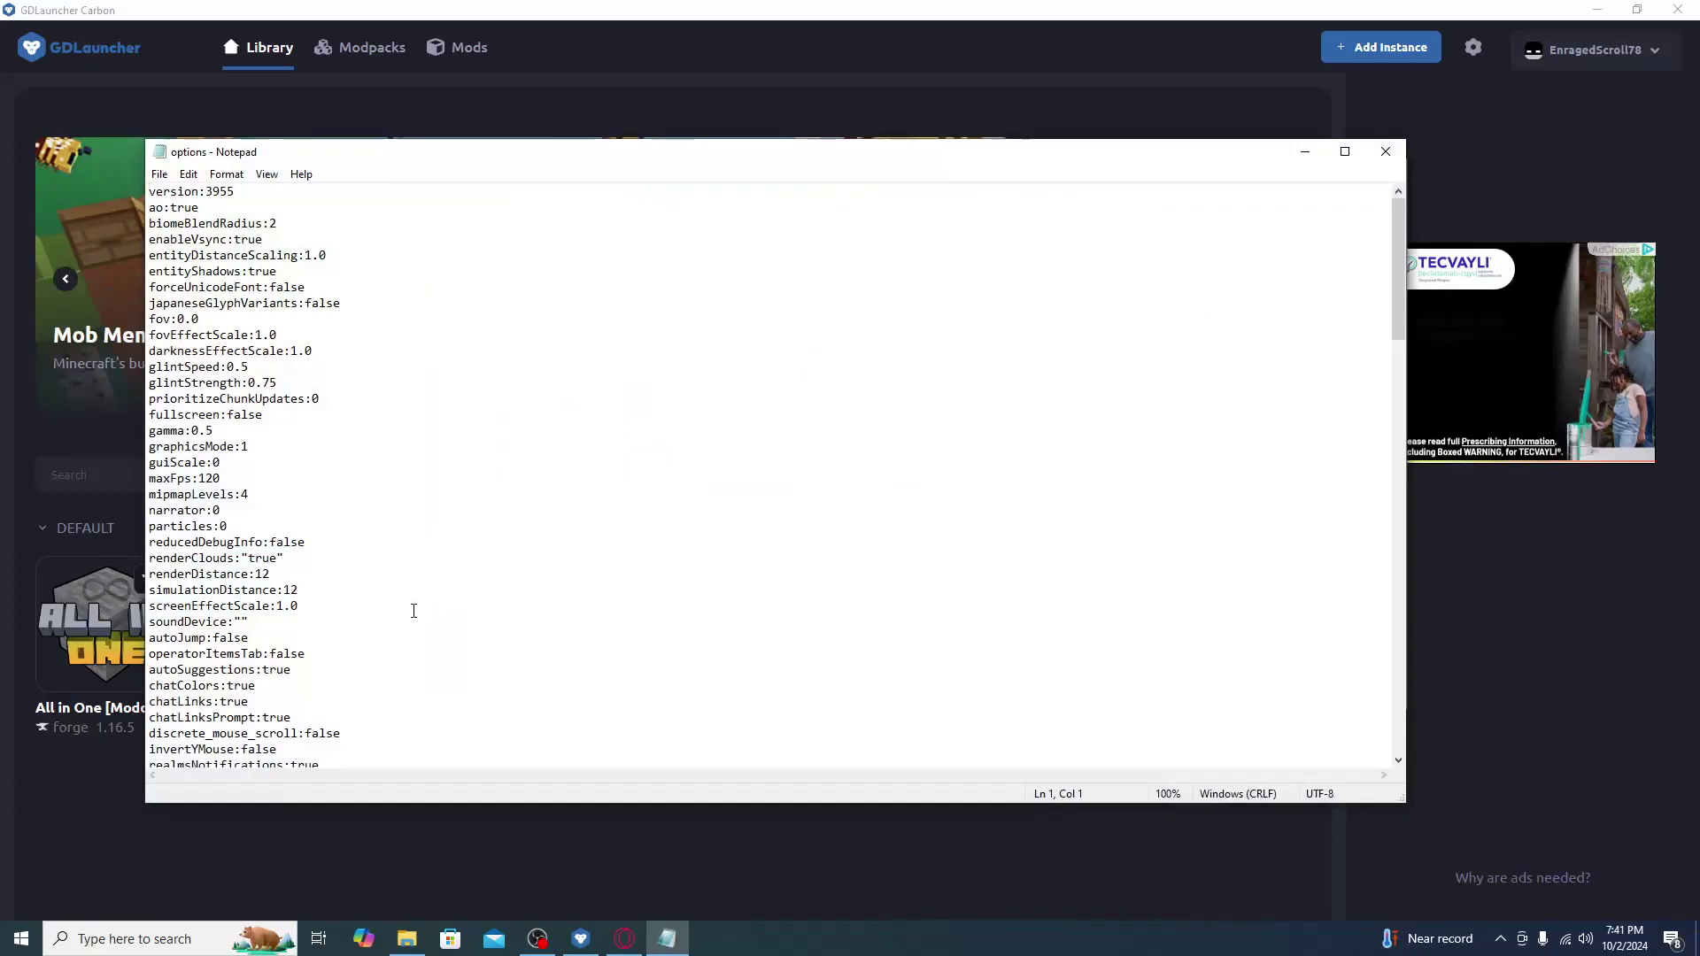
Change pauseOnLostFocus from true to false in the options file.
{"action": "scroll", "coordinate": [413, 611], "scroll_direction": "down", "scroll_amount": 1}
{"action": "scroll", "coordinate": [414, 611], "scroll_direction": "down", "scroll_amount": 1}
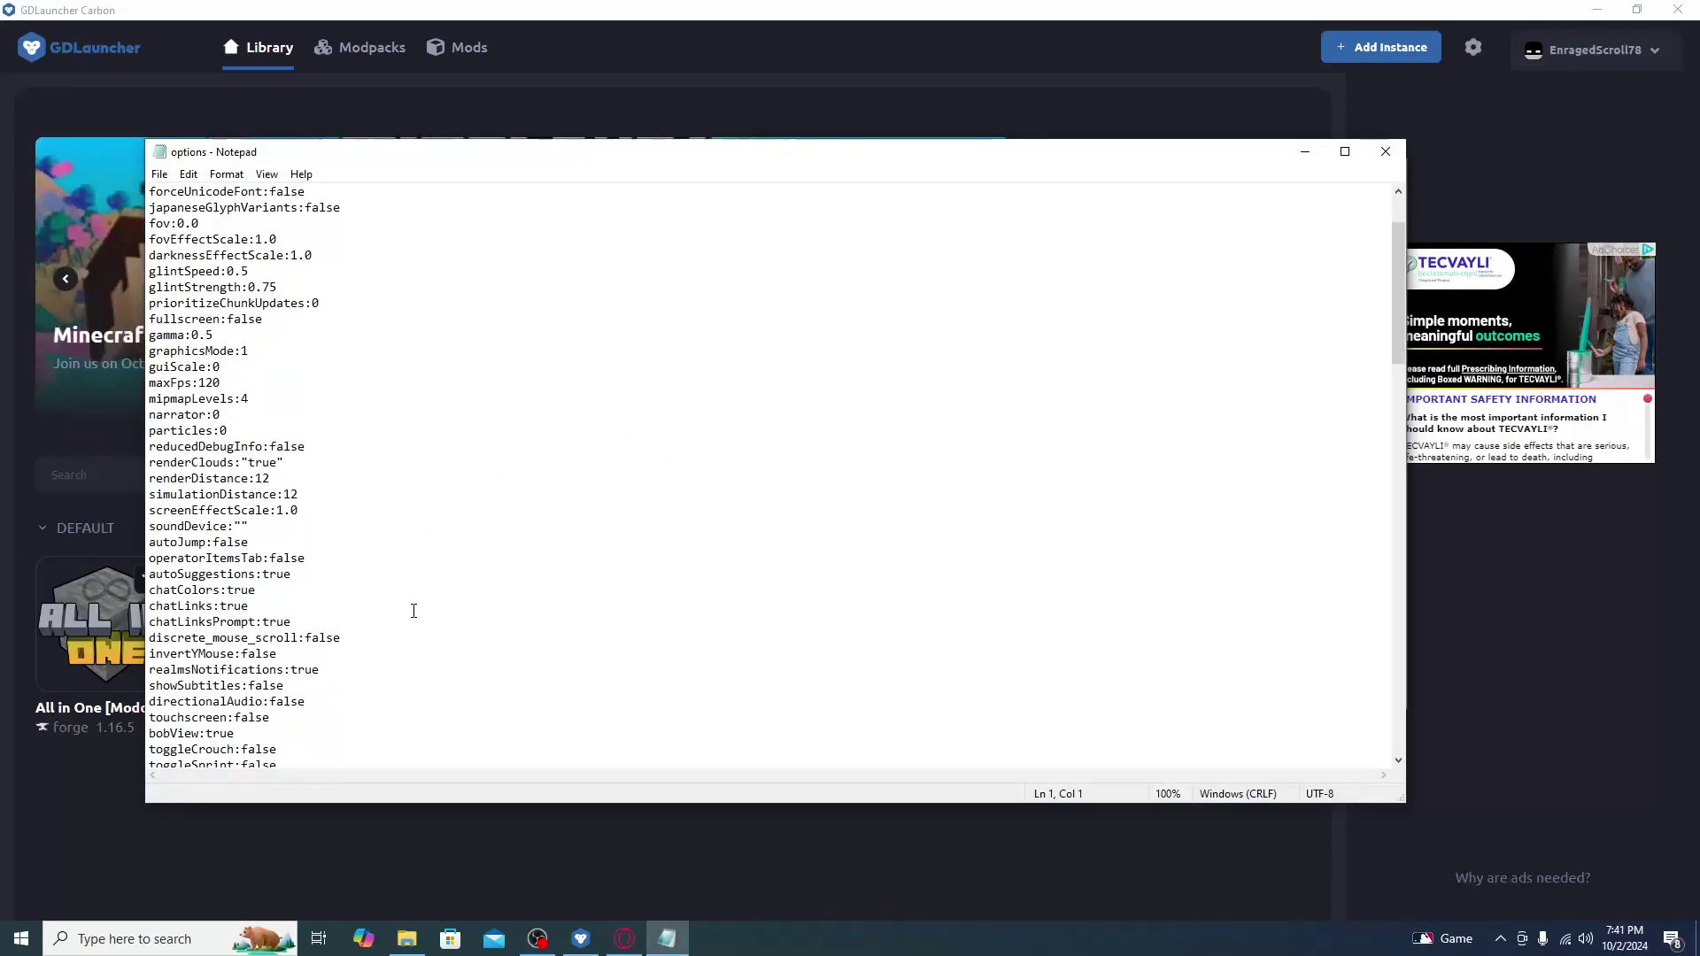
{"action": "scroll", "coordinate": [413, 611], "scroll_direction": "down", "scroll_amount": 2}
{"action": "scroll", "coordinate": [413, 611], "scroll_direction": "down", "scroll_amount": 4}
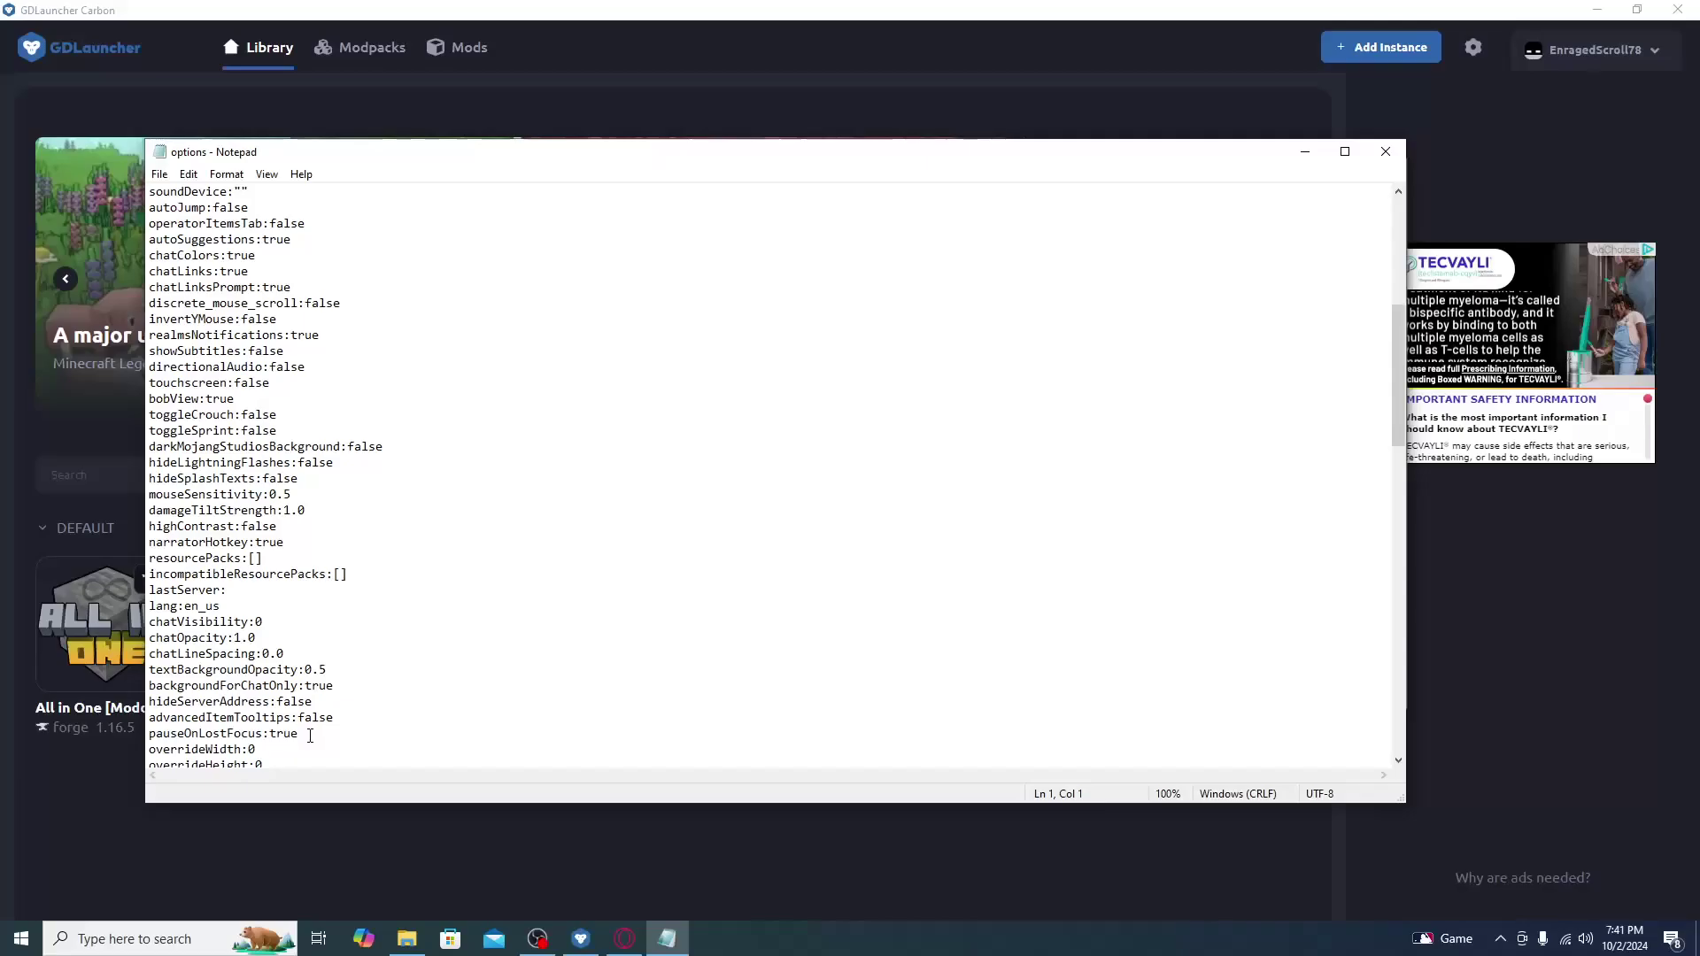
{"action": "left_click", "coordinate": [303, 736]}
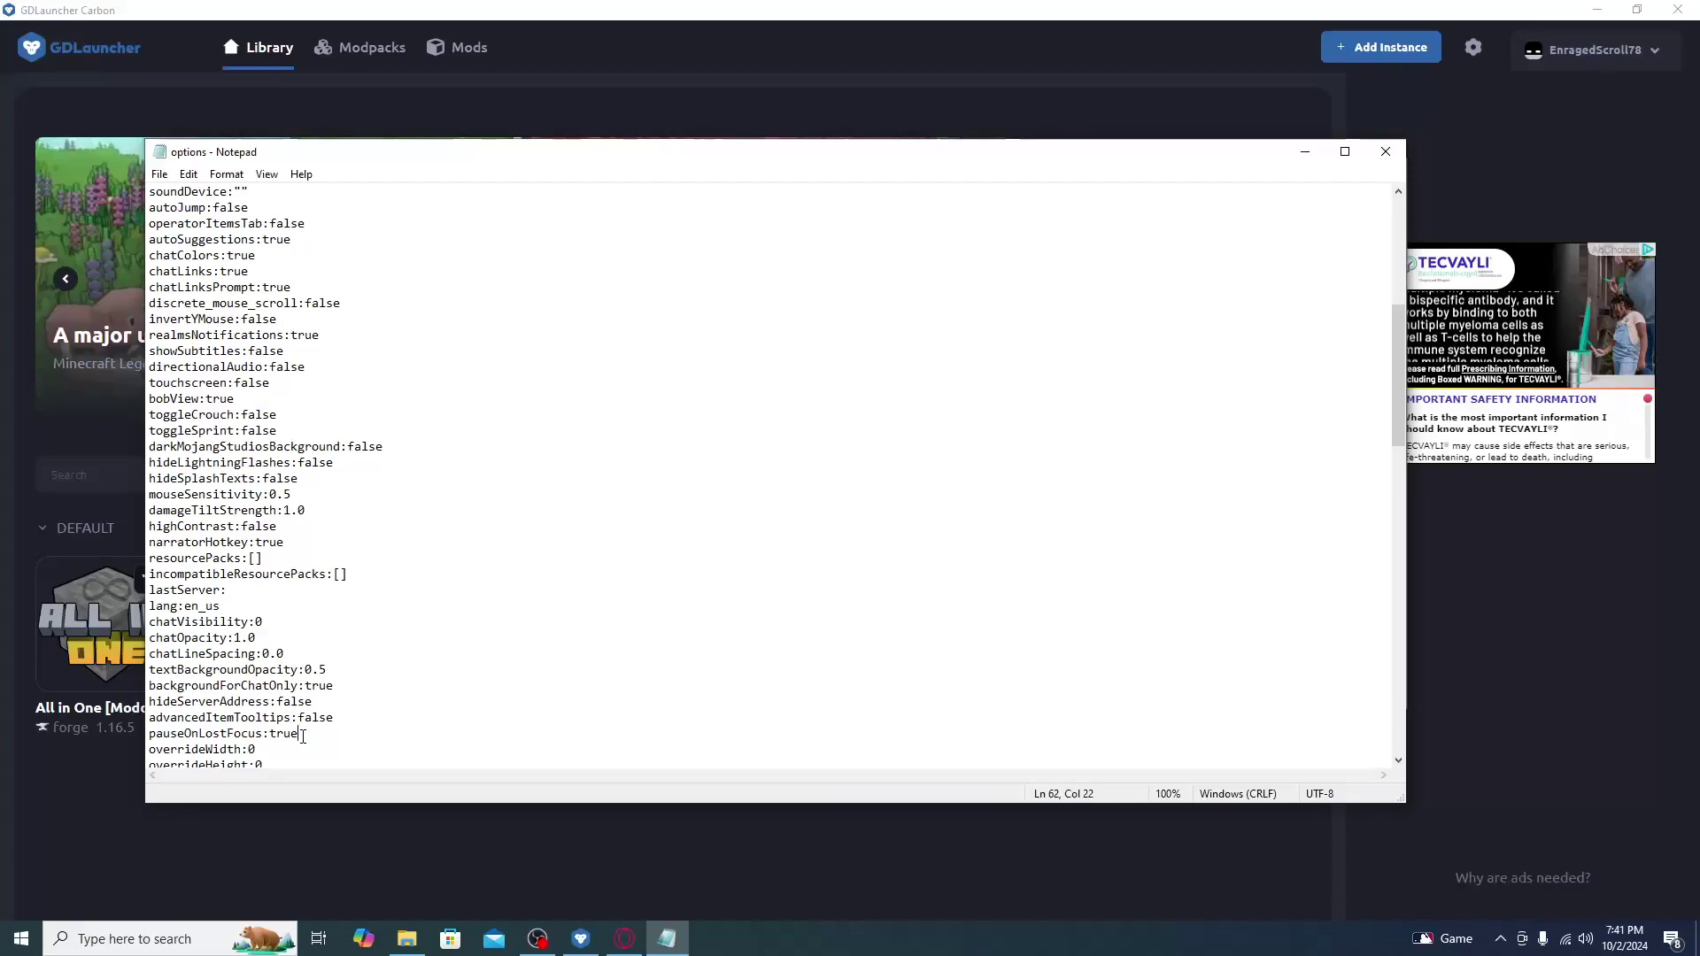
{"action": "key", "text": "BackSpace"}
{"action": "key", "text": "BackSpace"}
{"action": "key", "text": "BackSpace"}
{"action": "key", "text": "BackSpace"}
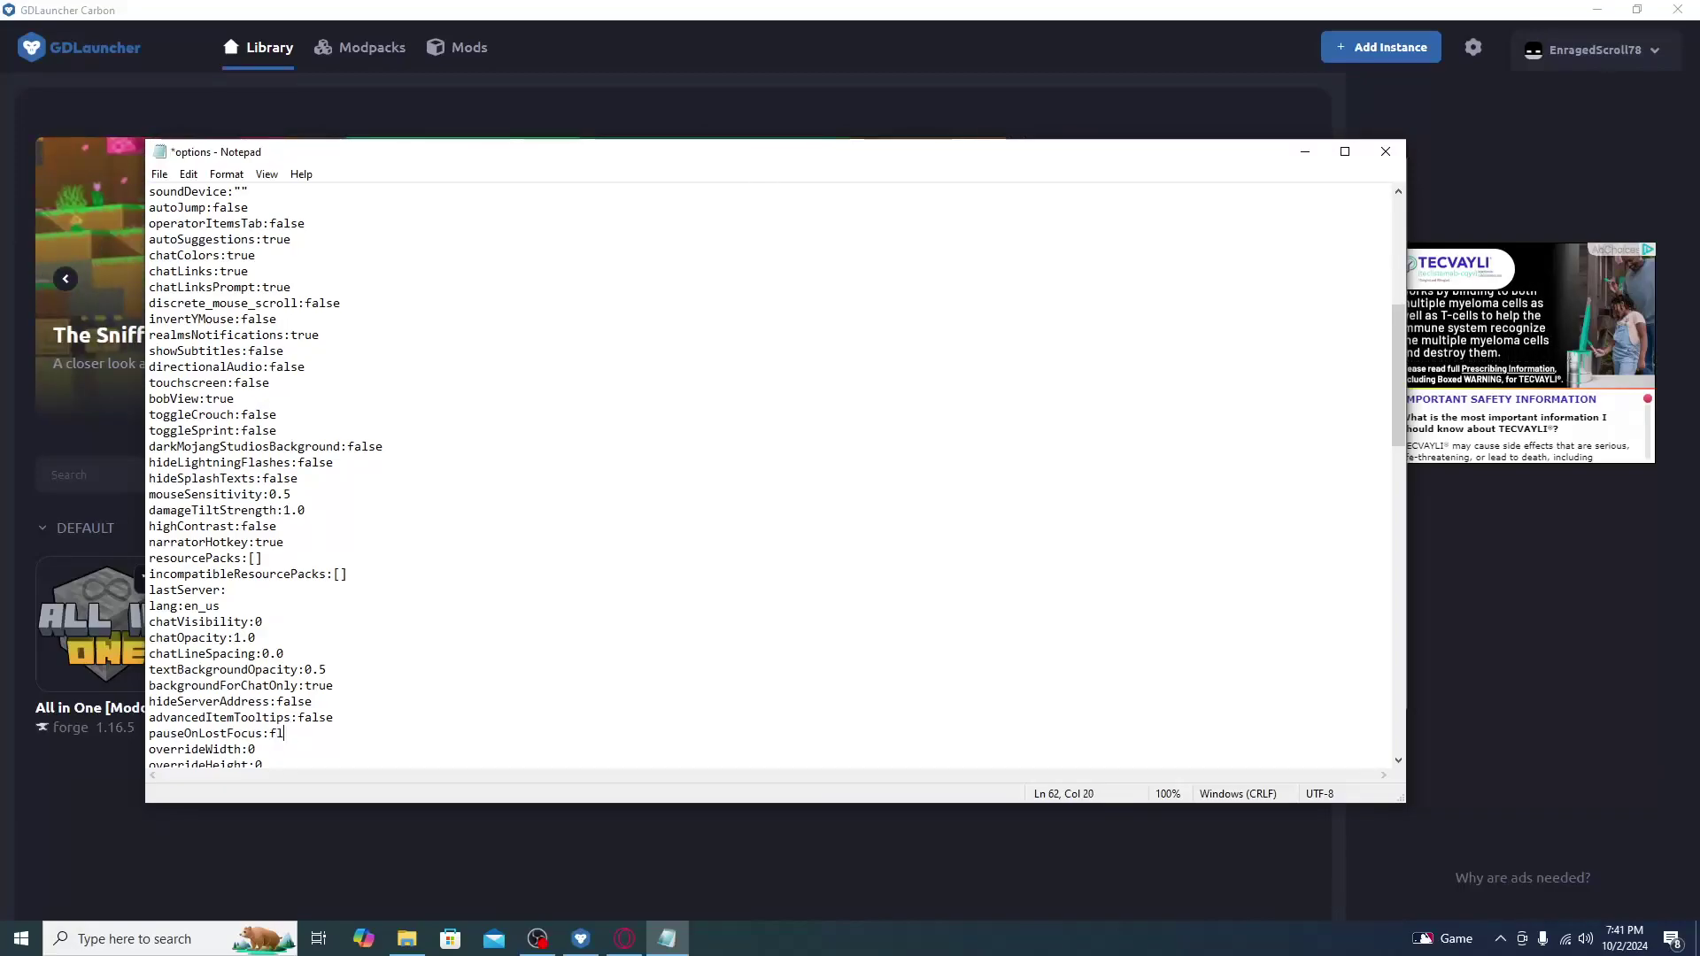
{"action": "type", "text": "false"}
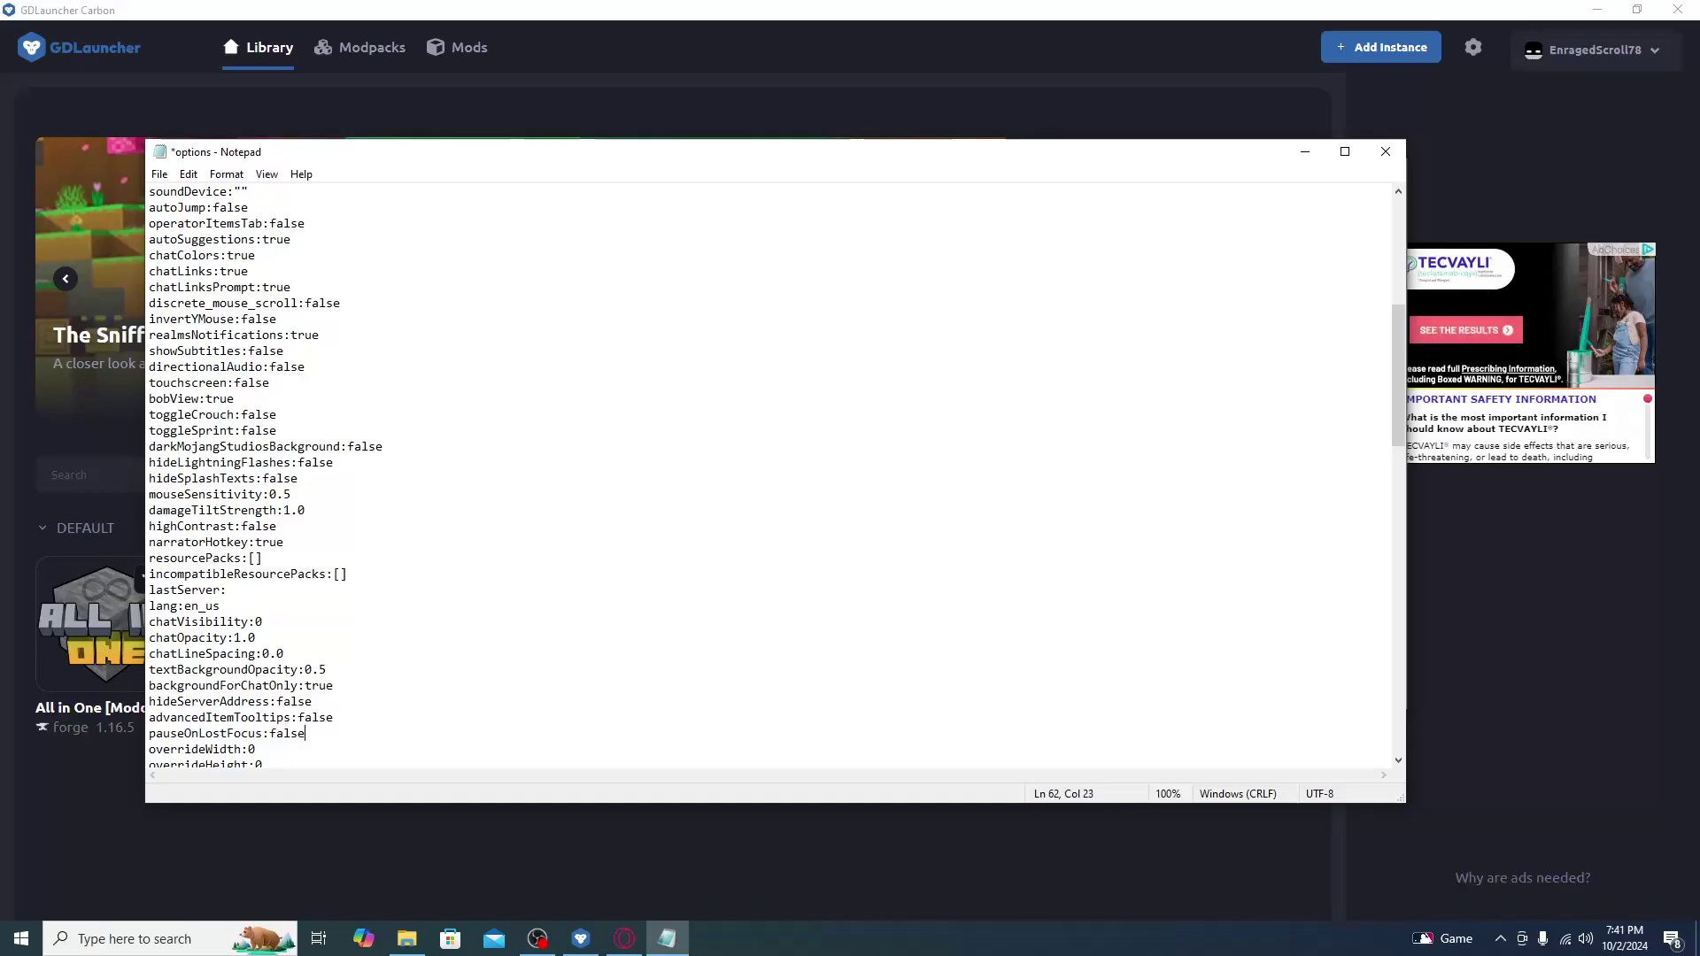
Save the options file and close Notepad and the Explorer window.
{"action": "left_click", "coordinate": [159, 174]}
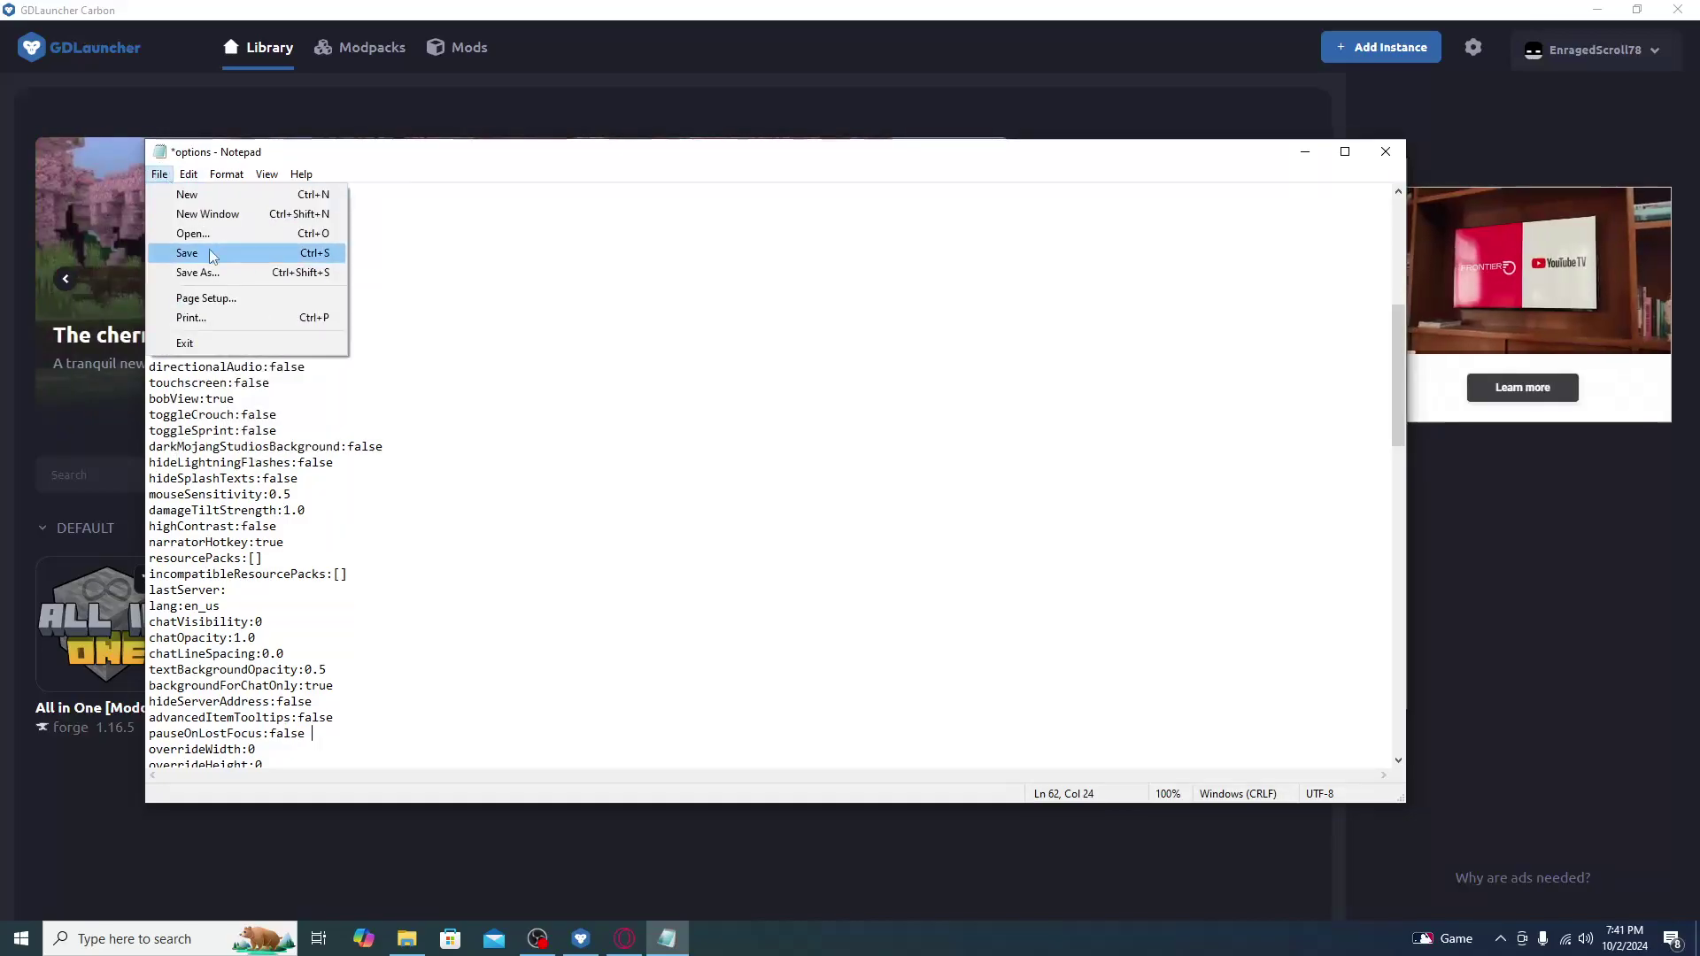
{"action": "left_click", "coordinate": [213, 254]}
{"action": "left_click", "coordinate": [1385, 152]}
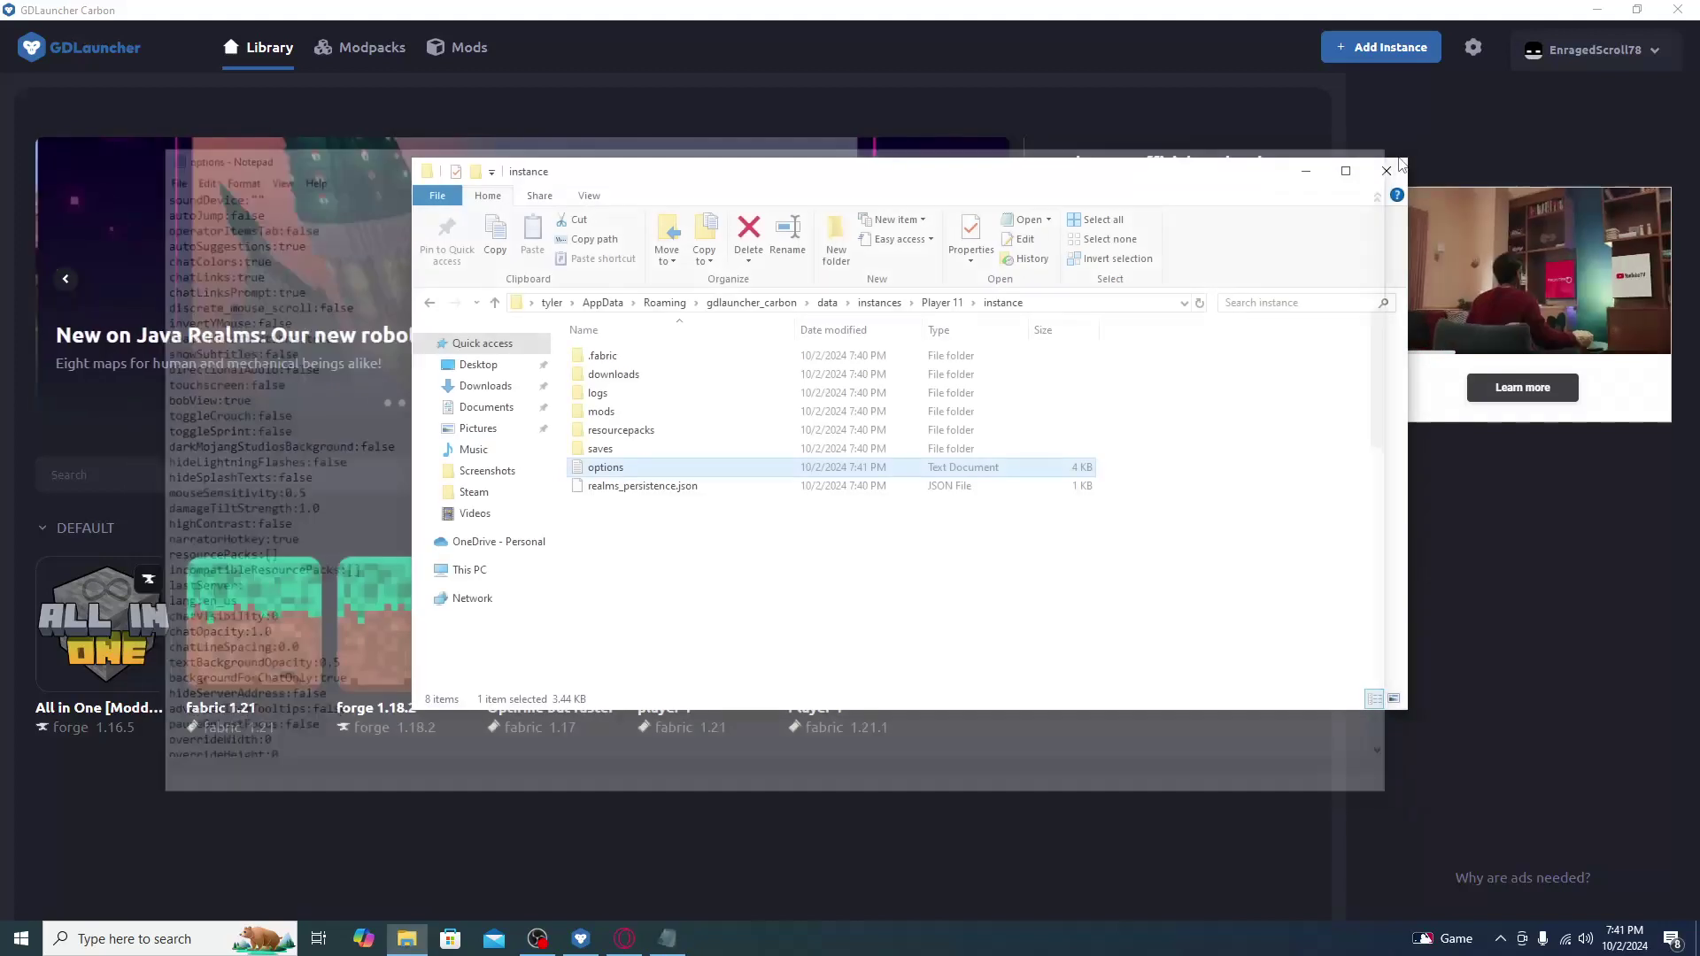
{"action": "left_click", "coordinate": [1386, 172]}
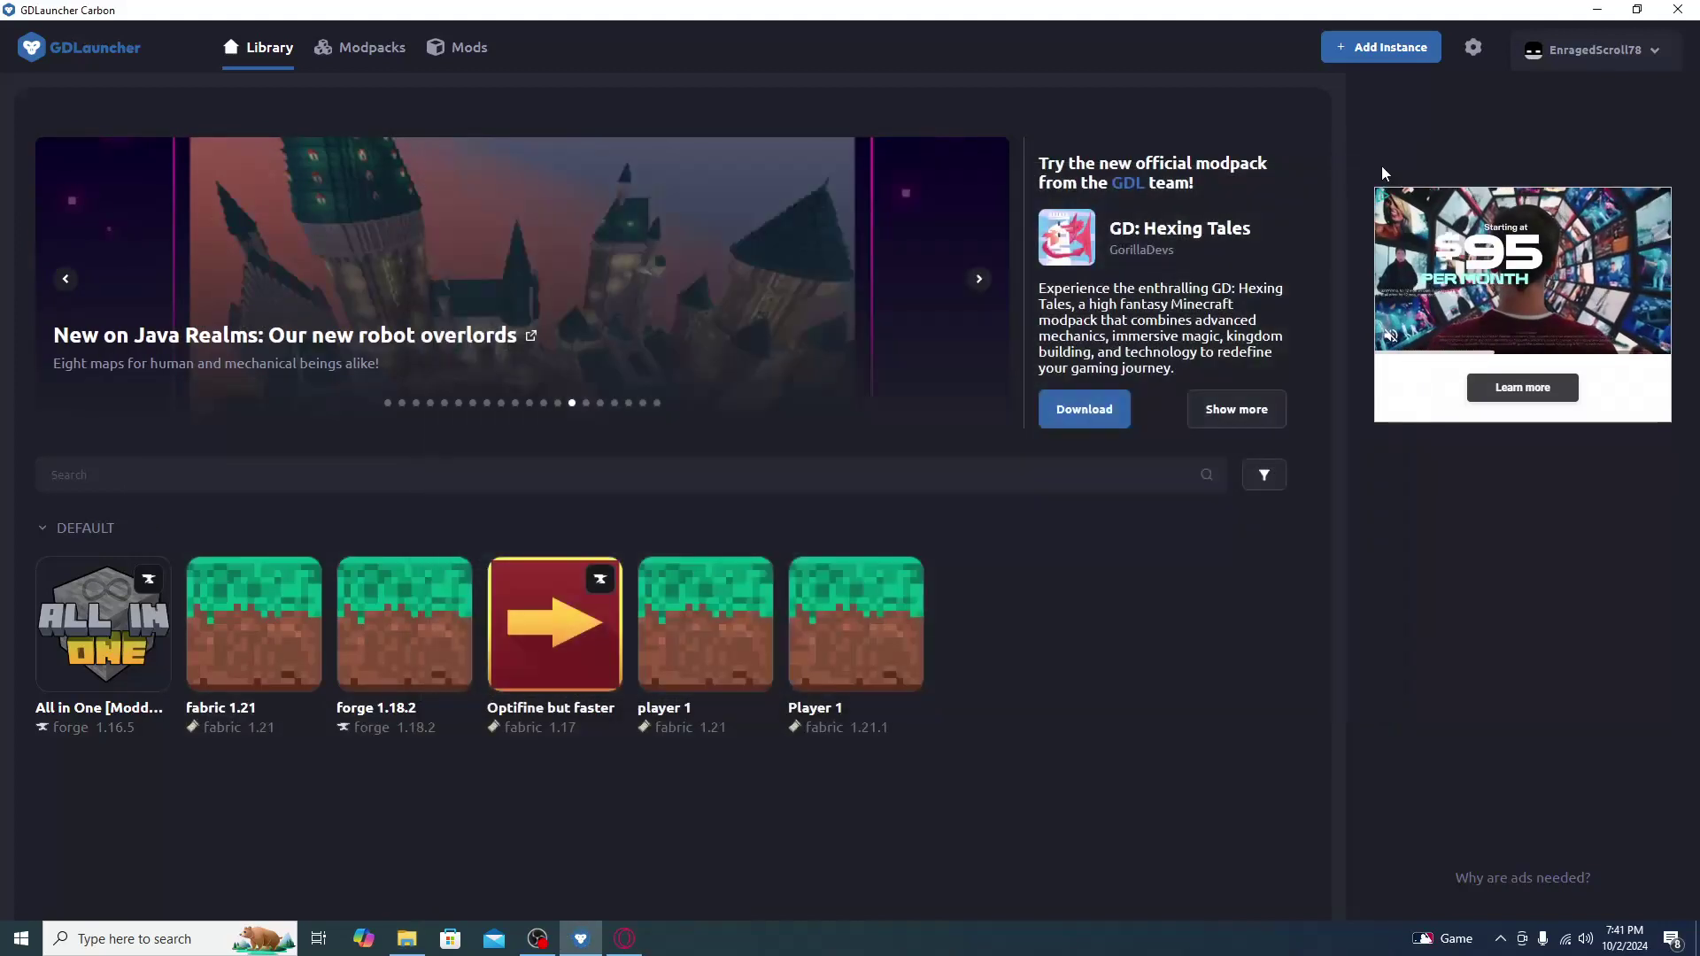
Browse mods for Player 1, search 'auth' and download Auth Me.
{"action": "mouse_move", "coordinate": [878, 600]}
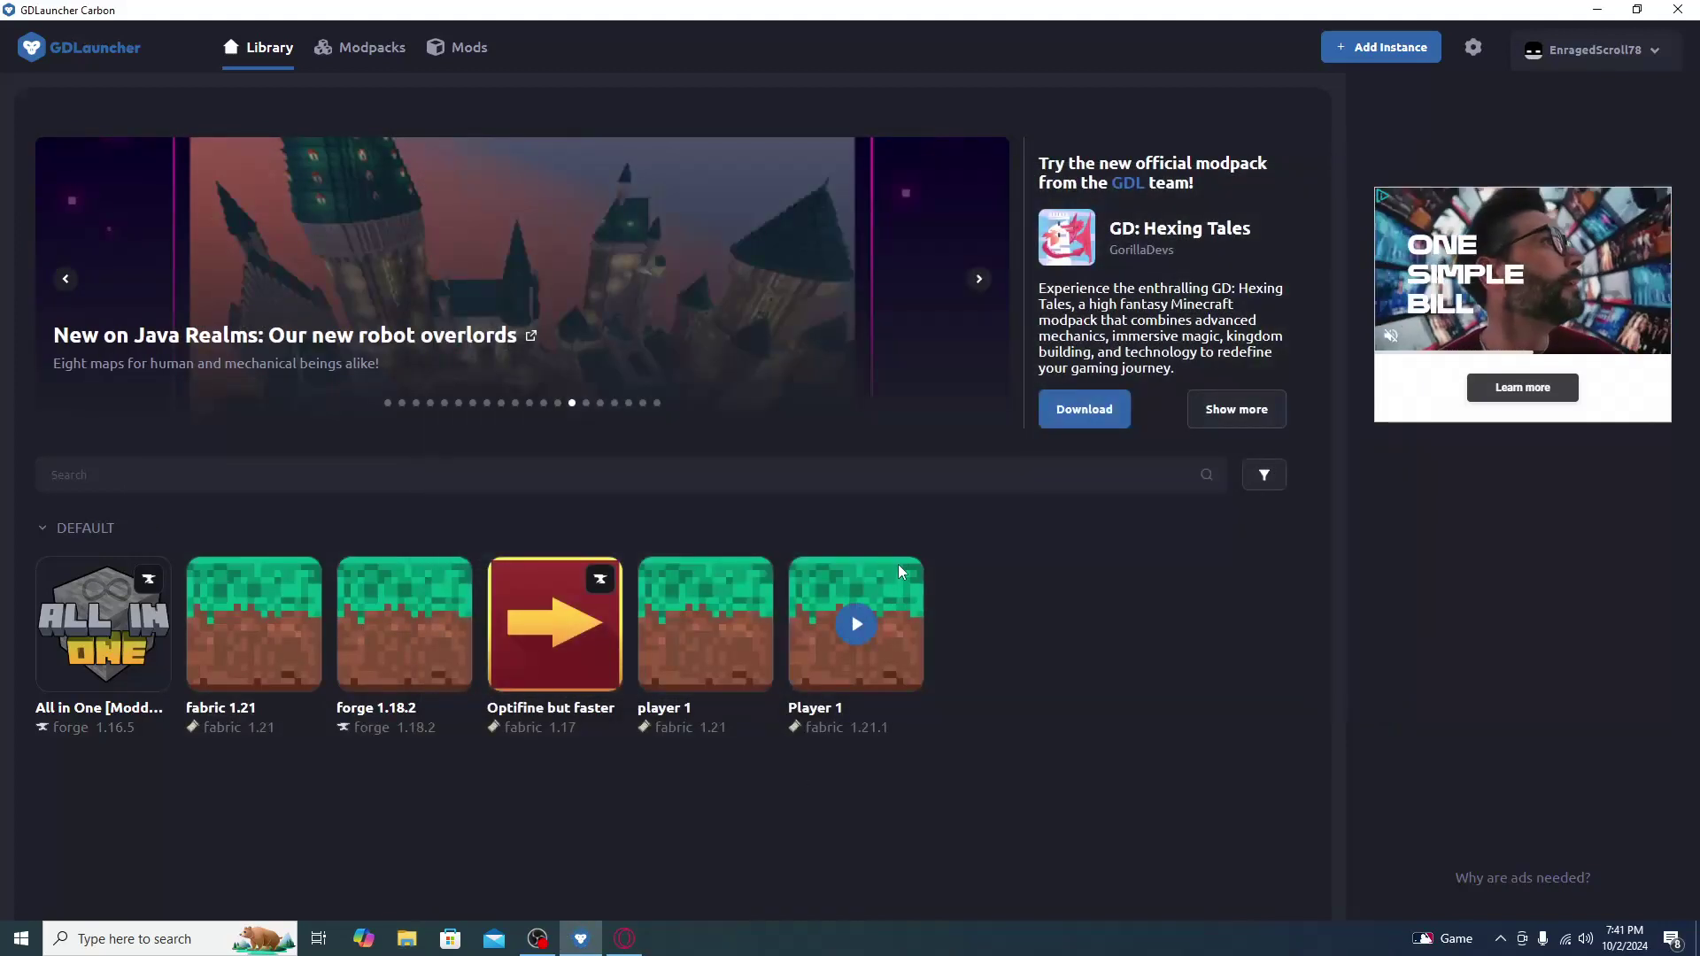
{"action": "left_click", "coordinate": [899, 568]}
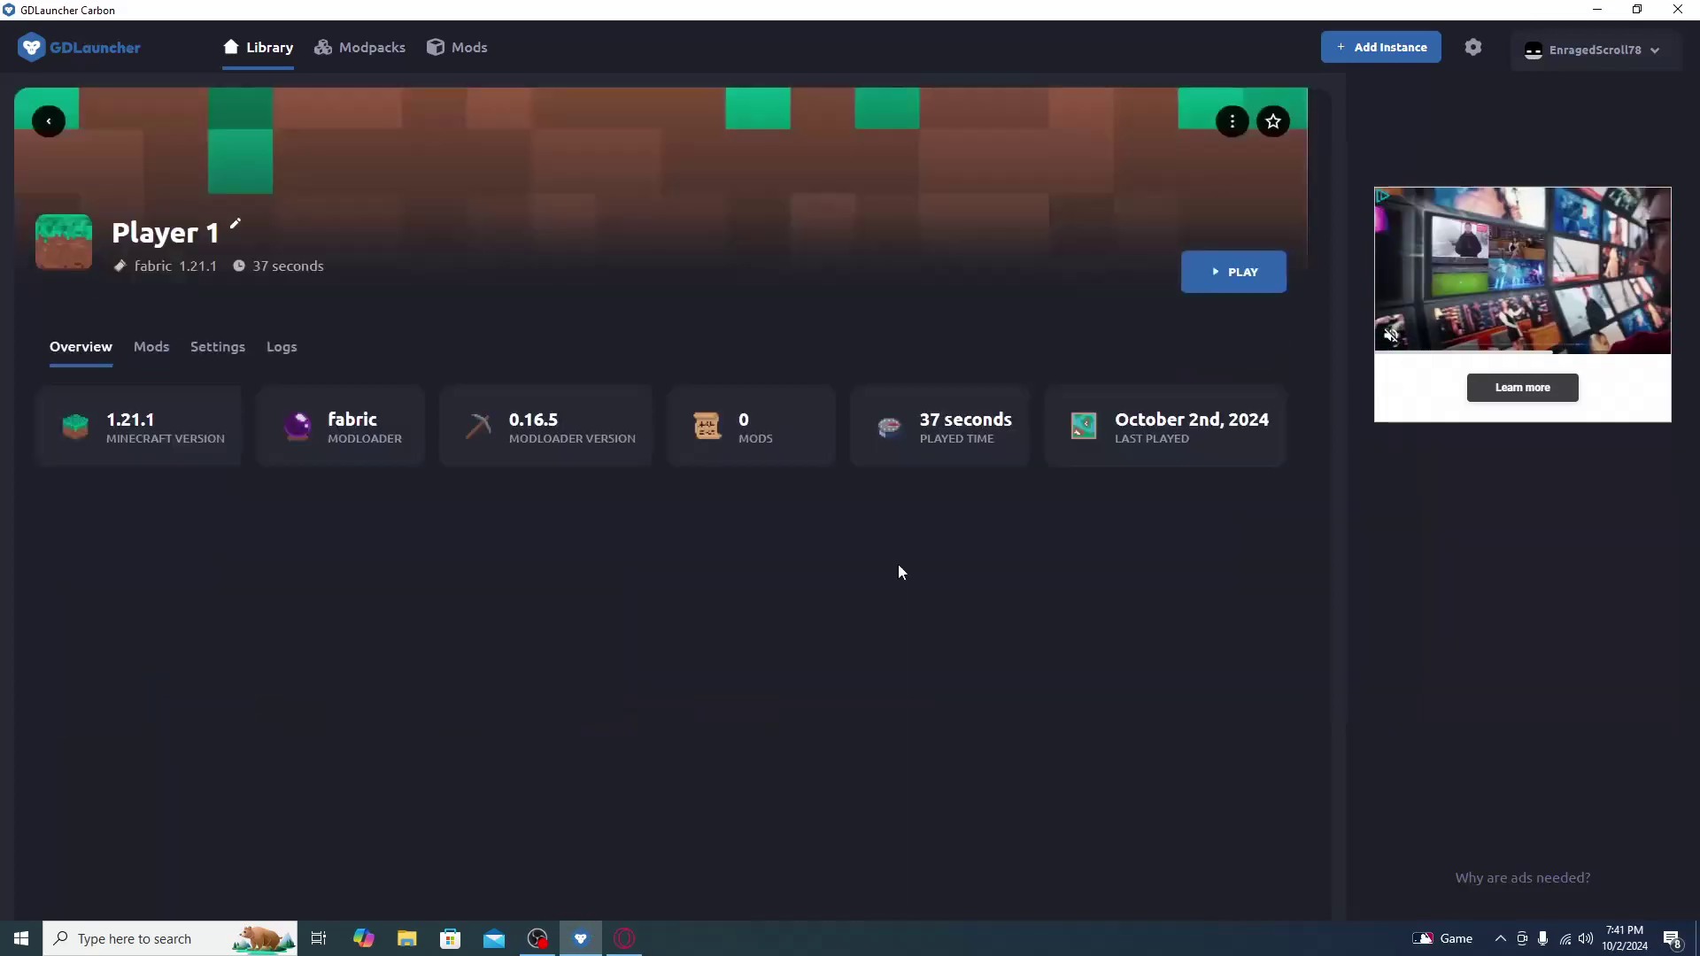
{"action": "left_click", "coordinate": [160, 351]}
{"action": "left_click", "coordinate": [1222, 405]}
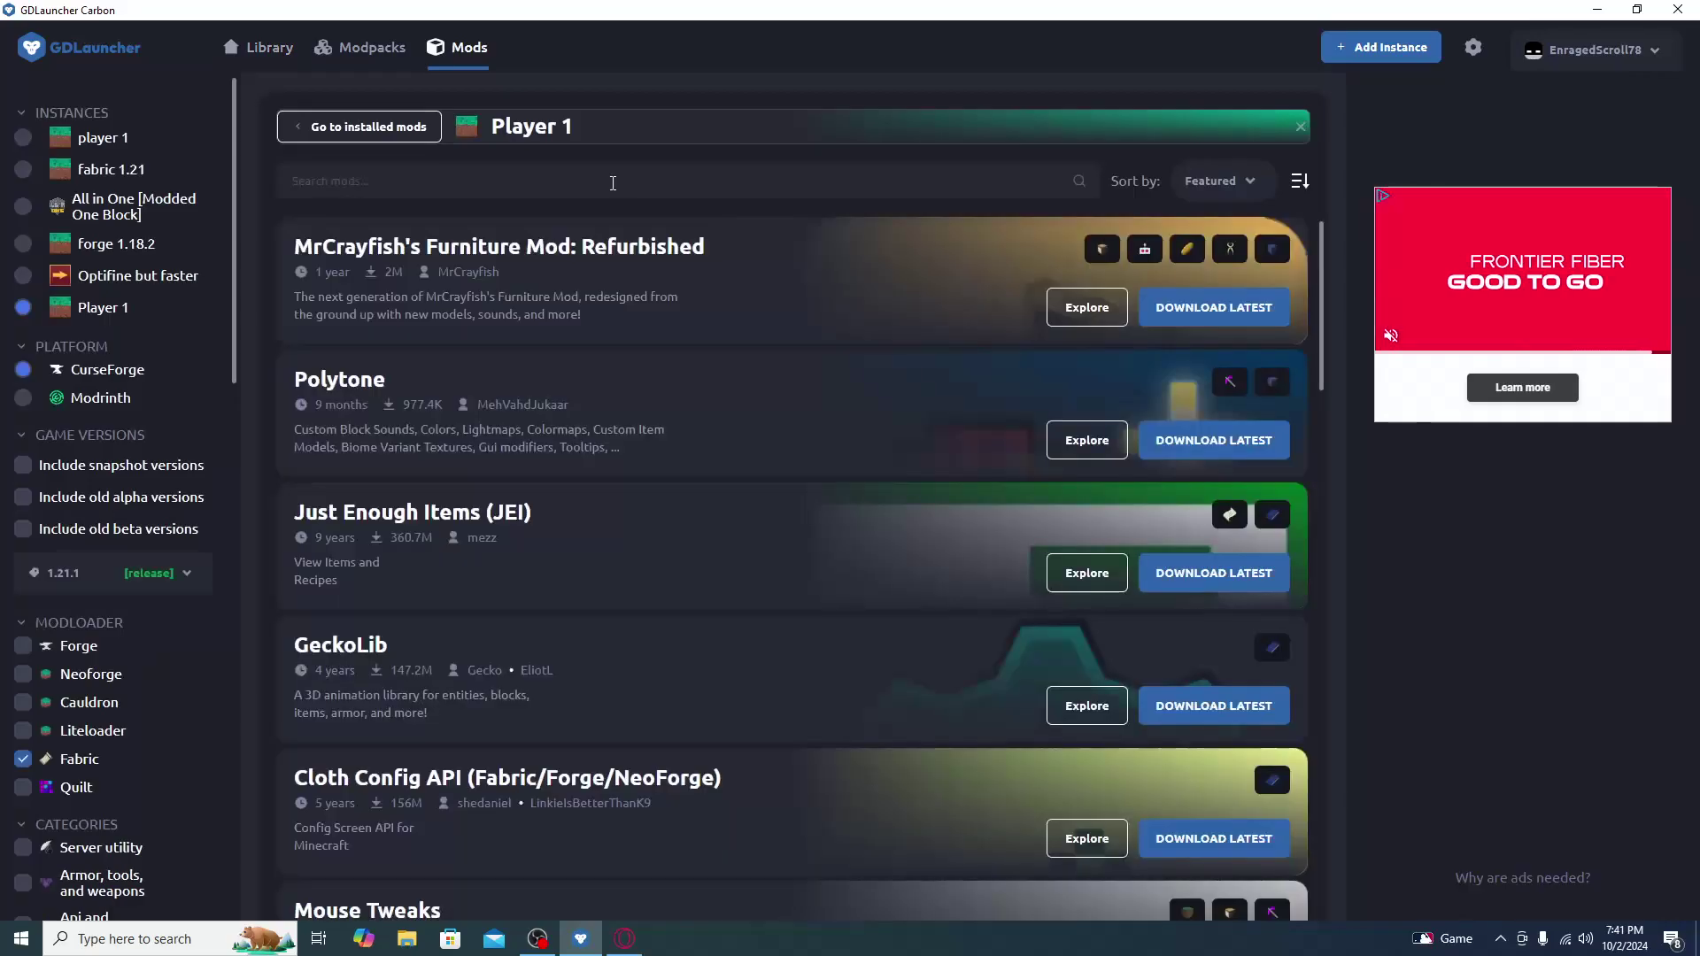
{"action": "left_click", "coordinate": [562, 195]}
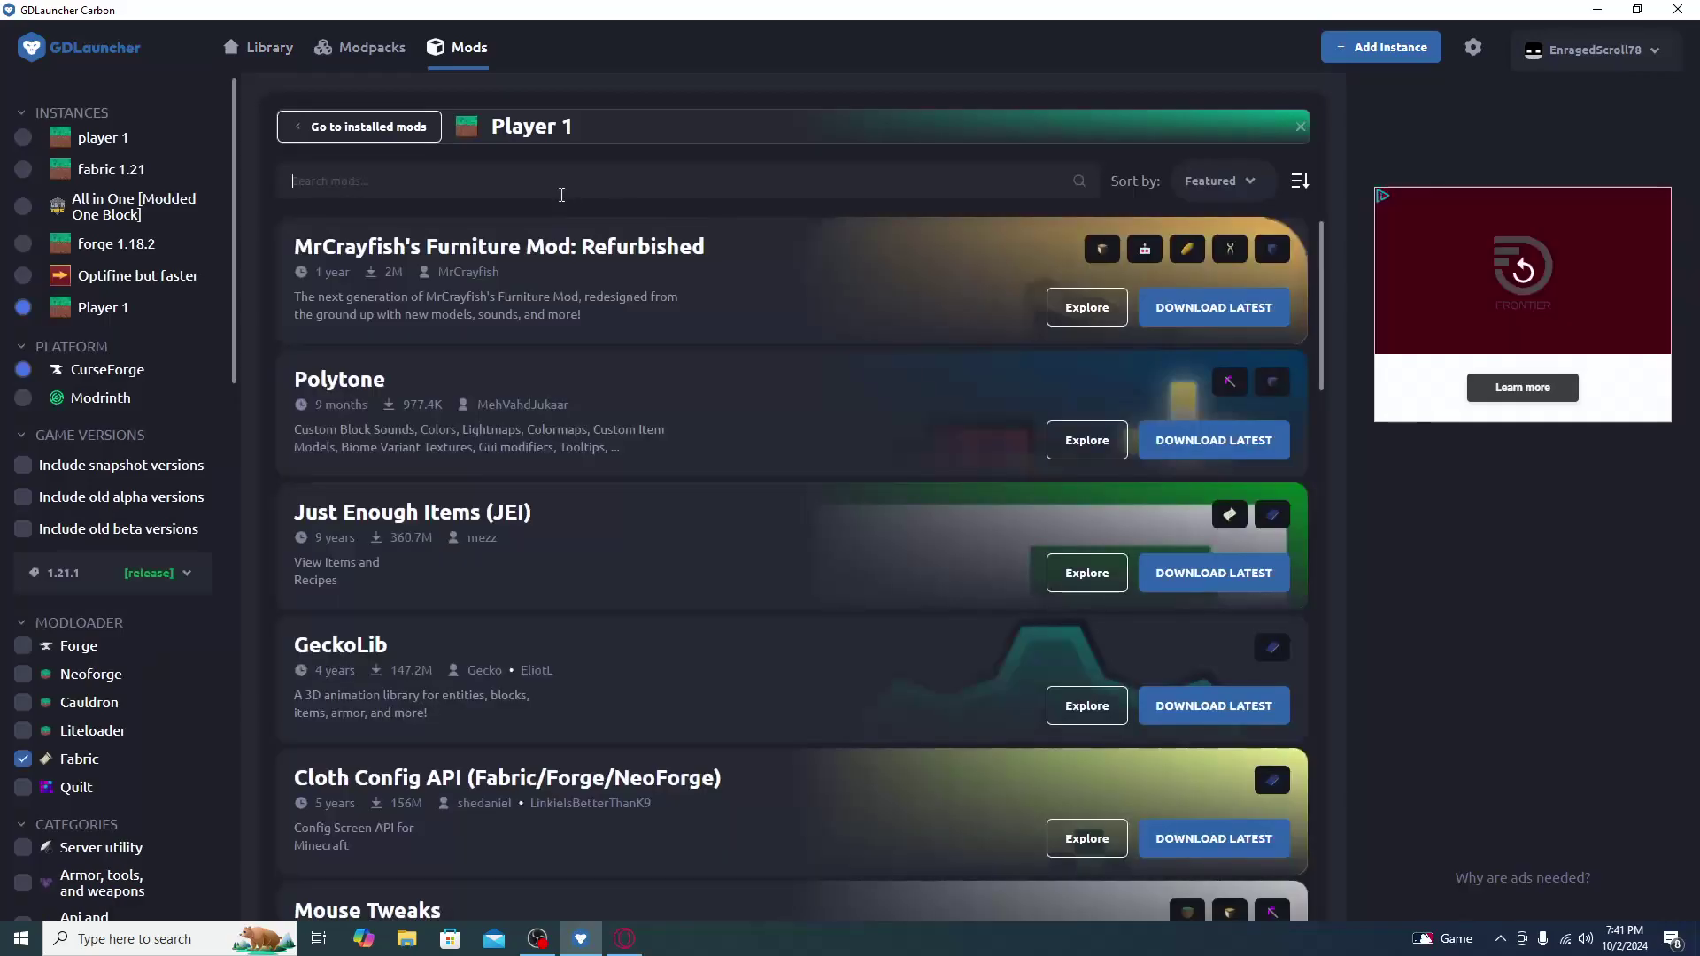
{"action": "type", "text": "auth"}
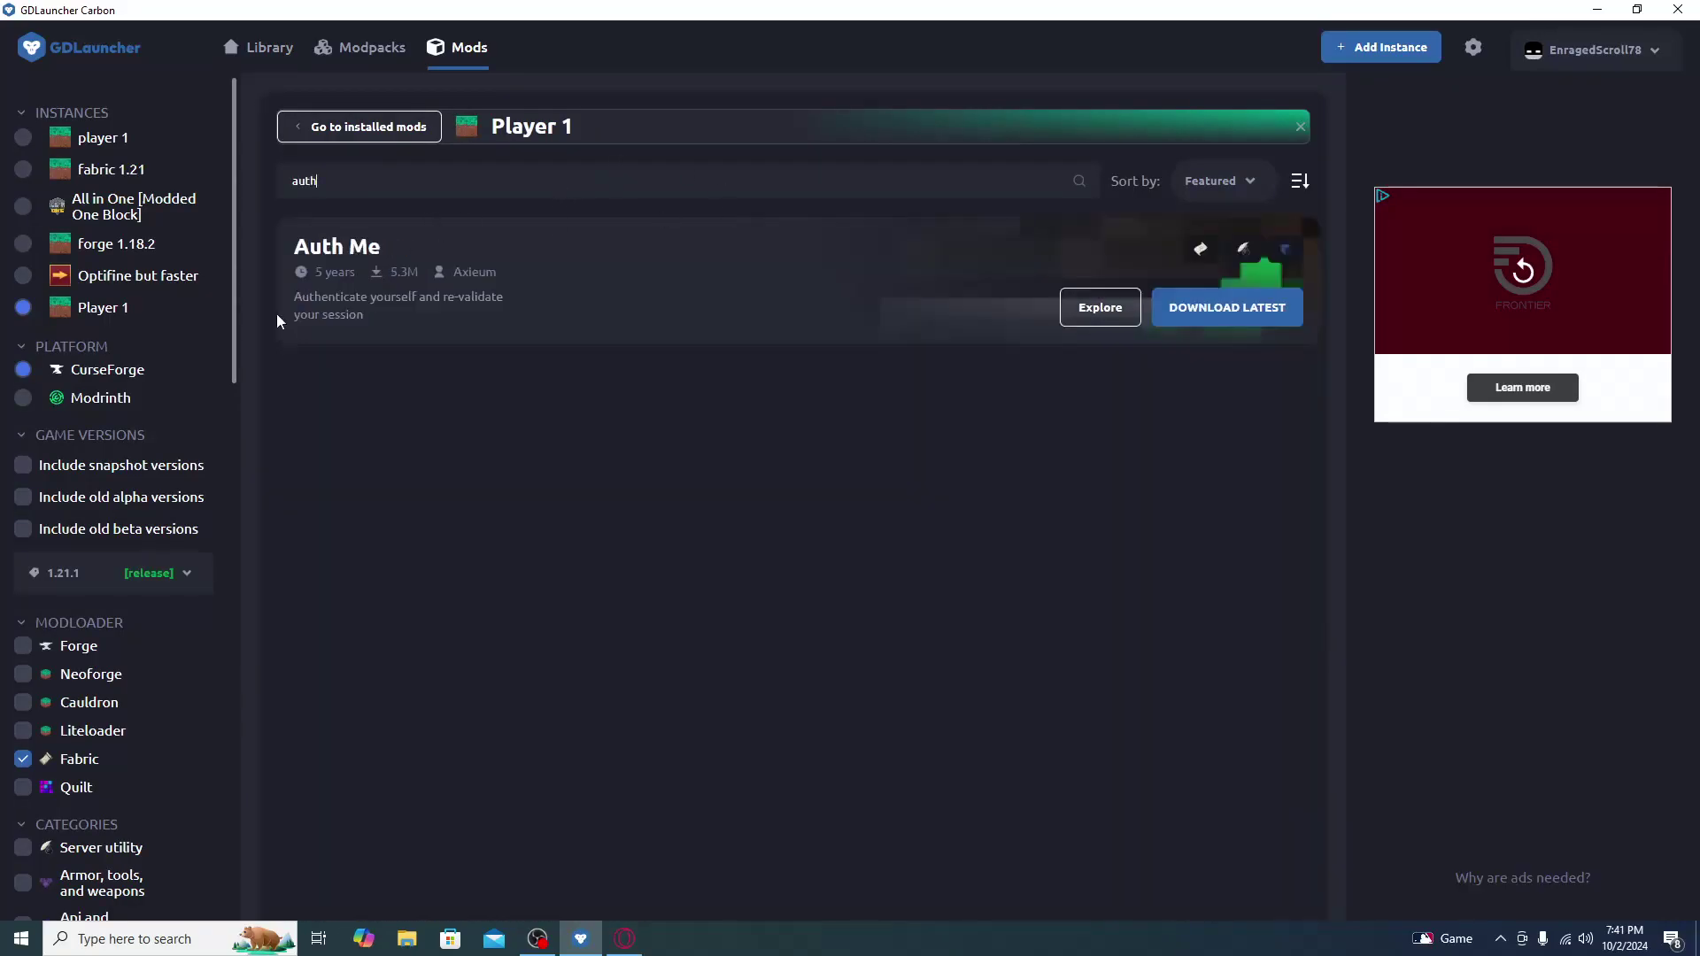
{"action": "left_click", "coordinate": [1246, 313]}
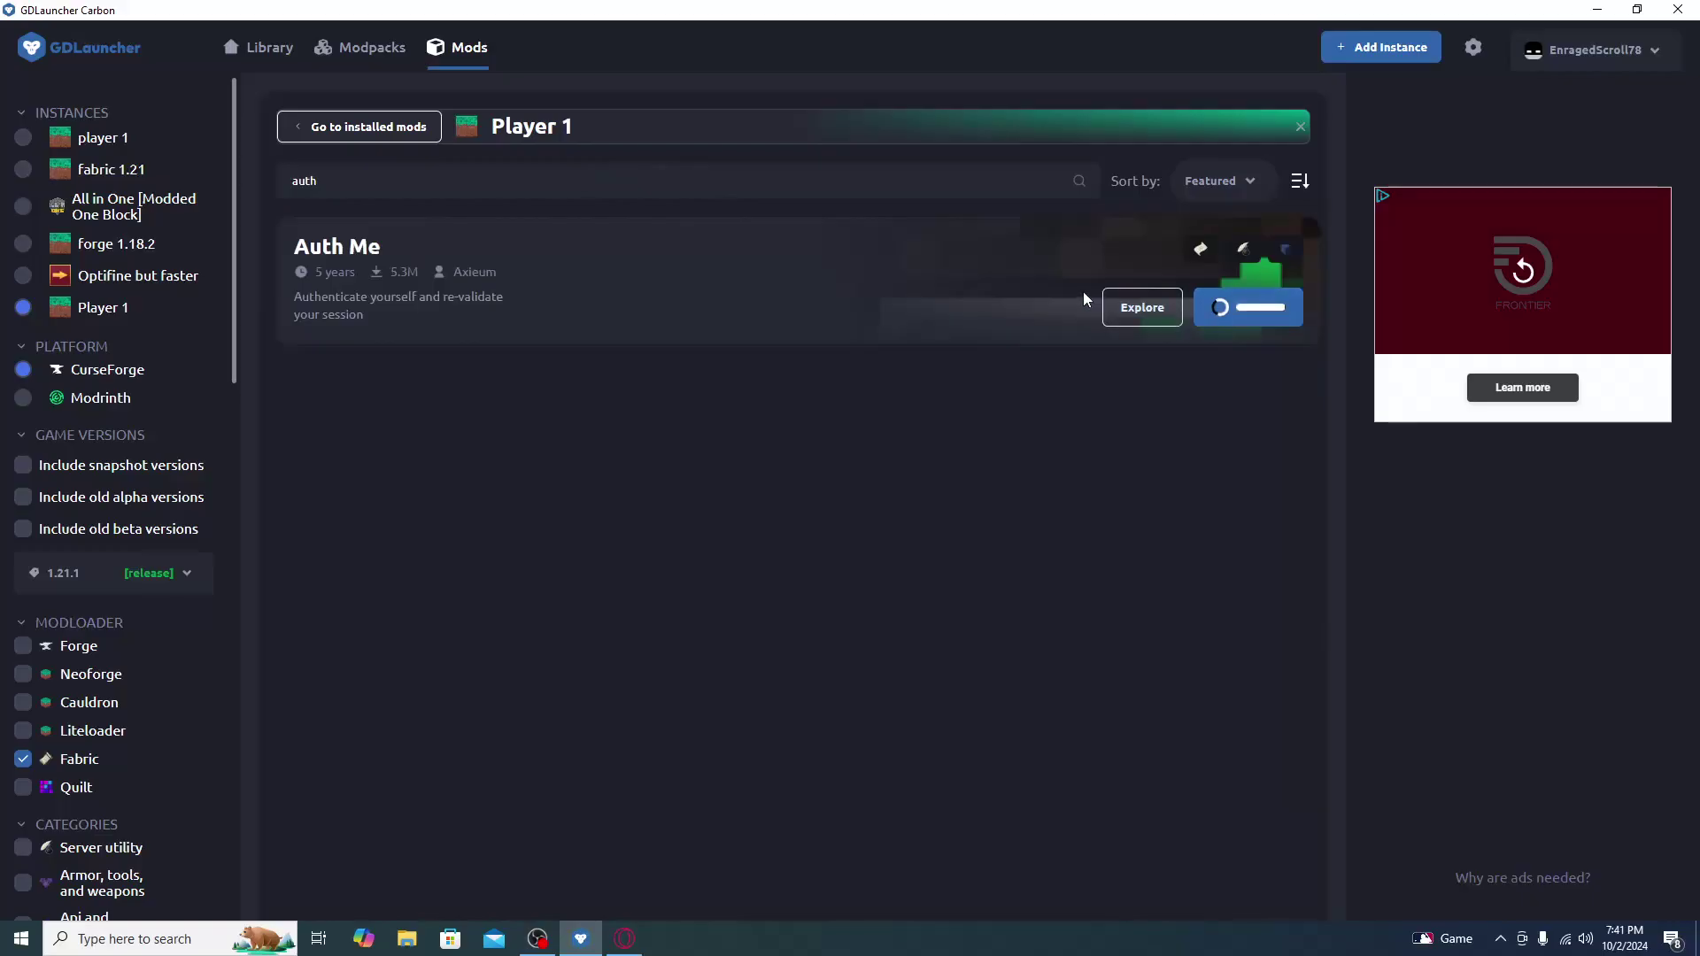
Search 'mid' and 'sod' to add MidnightLib, MidnightControls and Sodium.
{"action": "key", "text": "BackSpace"}
{"action": "key", "text": "BackSpace"}
{"action": "key", "text": "BackSpace"}
{"action": "key", "text": "BackSpace"}
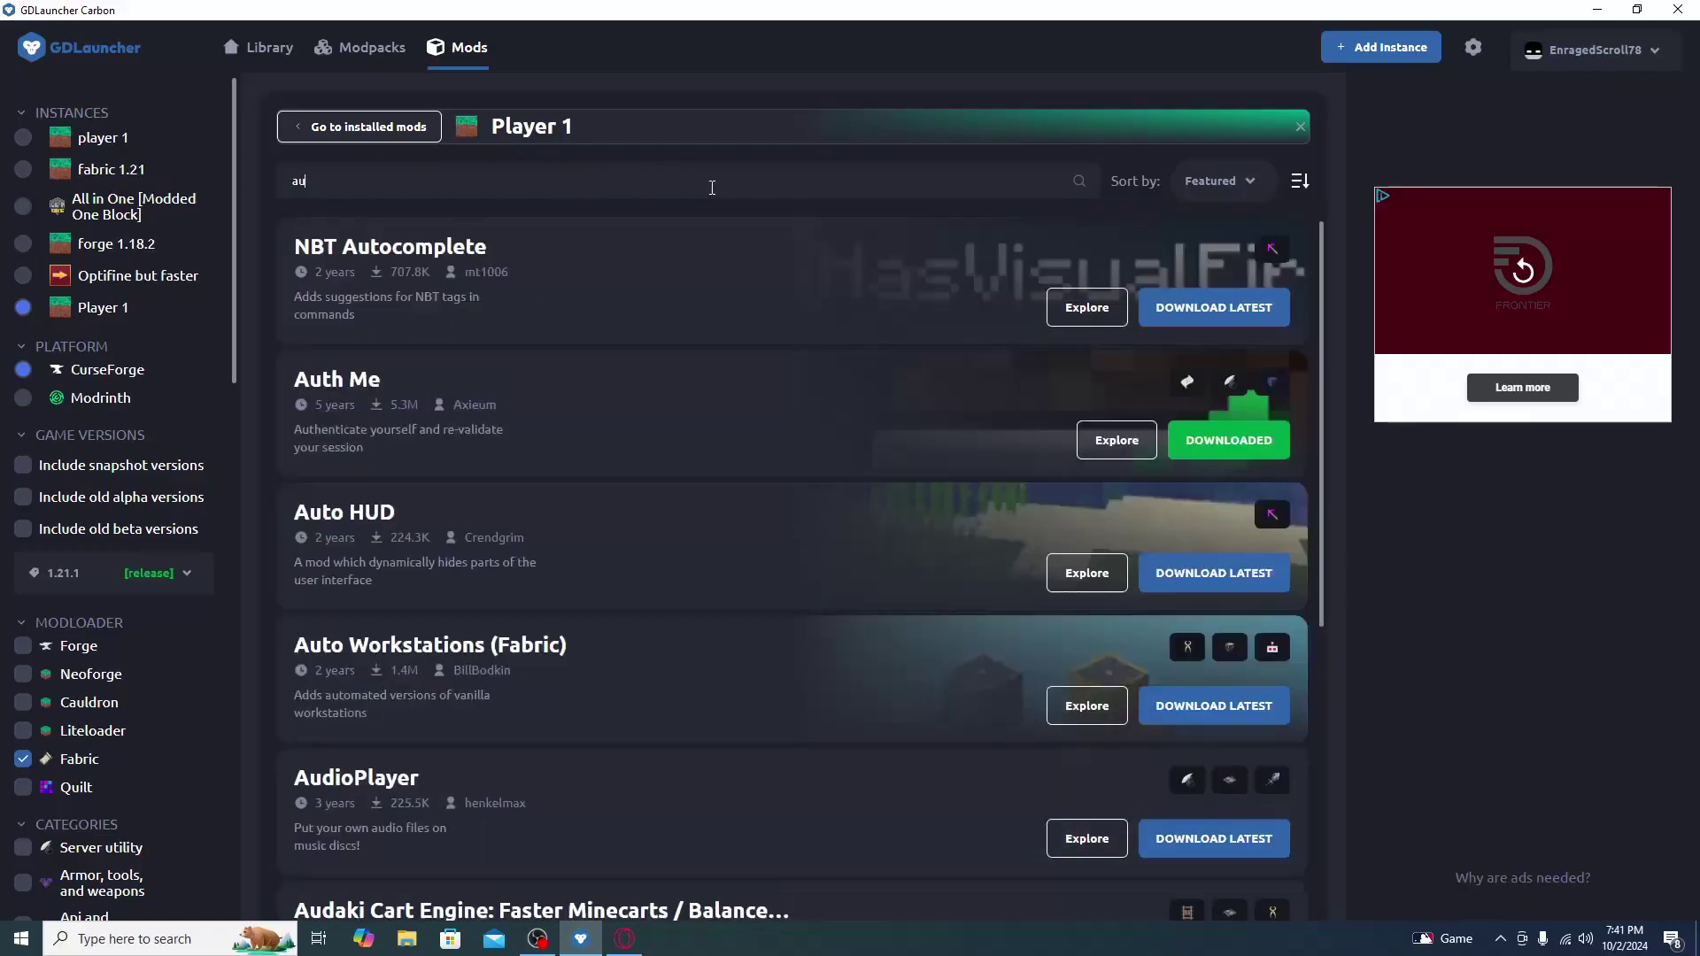
{"action": "type", "text": "mid"}
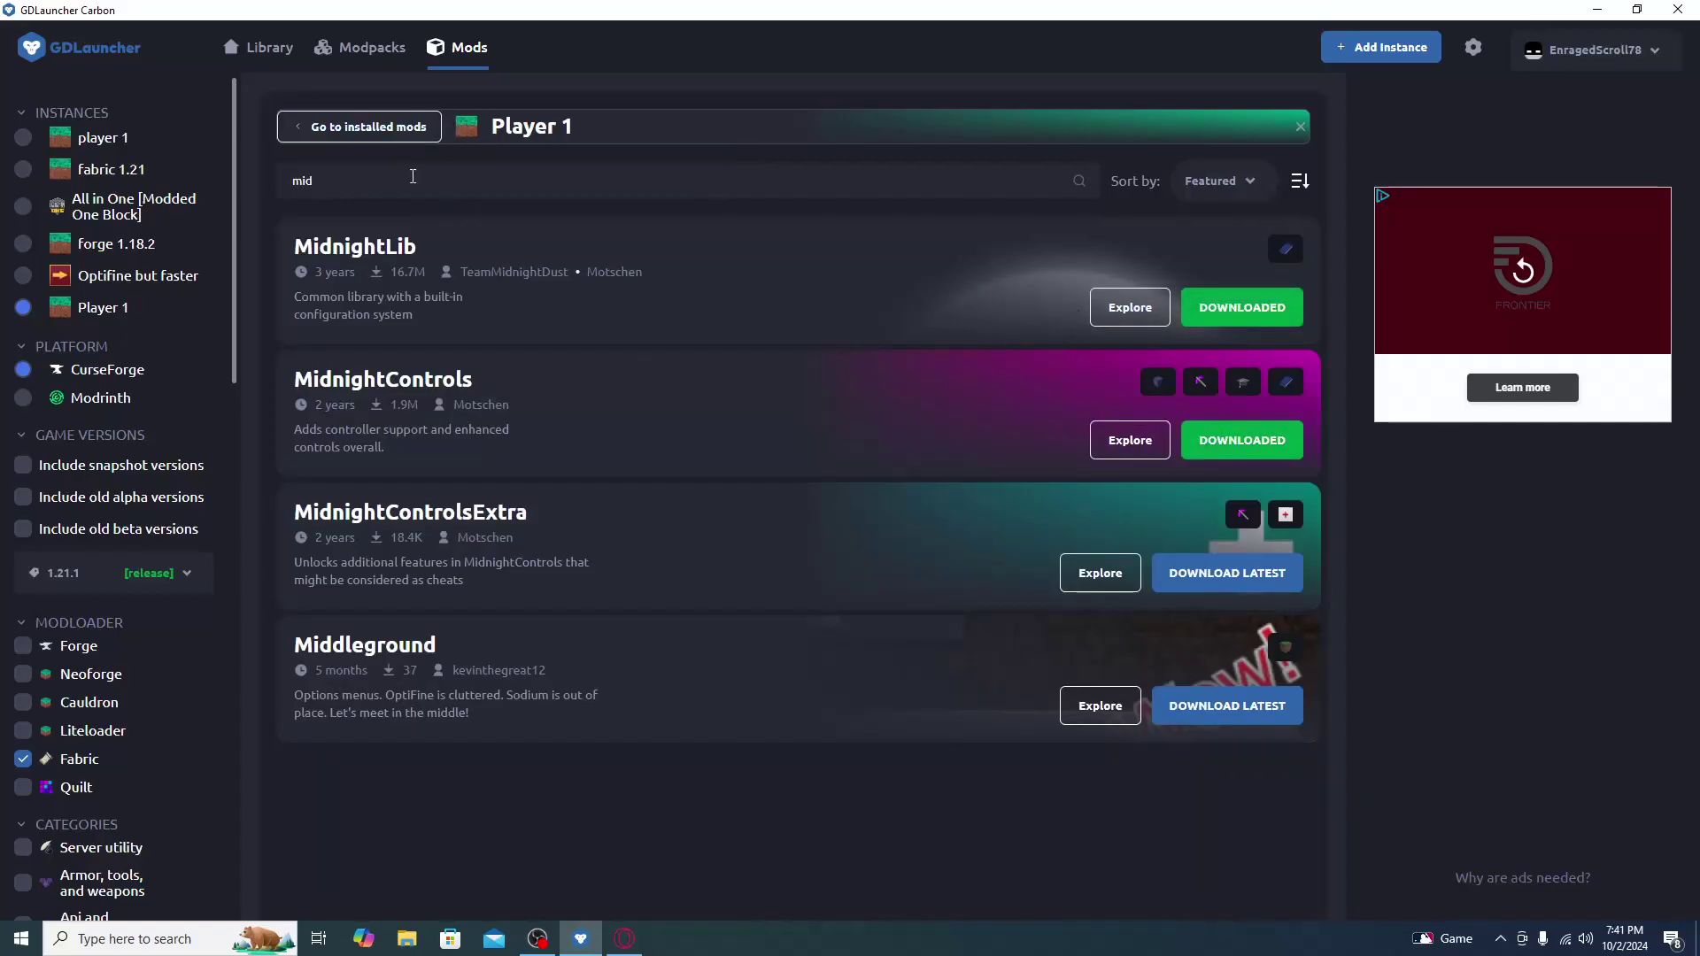
{"action": "key", "text": "BackSpace"}
{"action": "key", "text": "BackSpace"}
{"action": "key", "text": "BackSpace"}
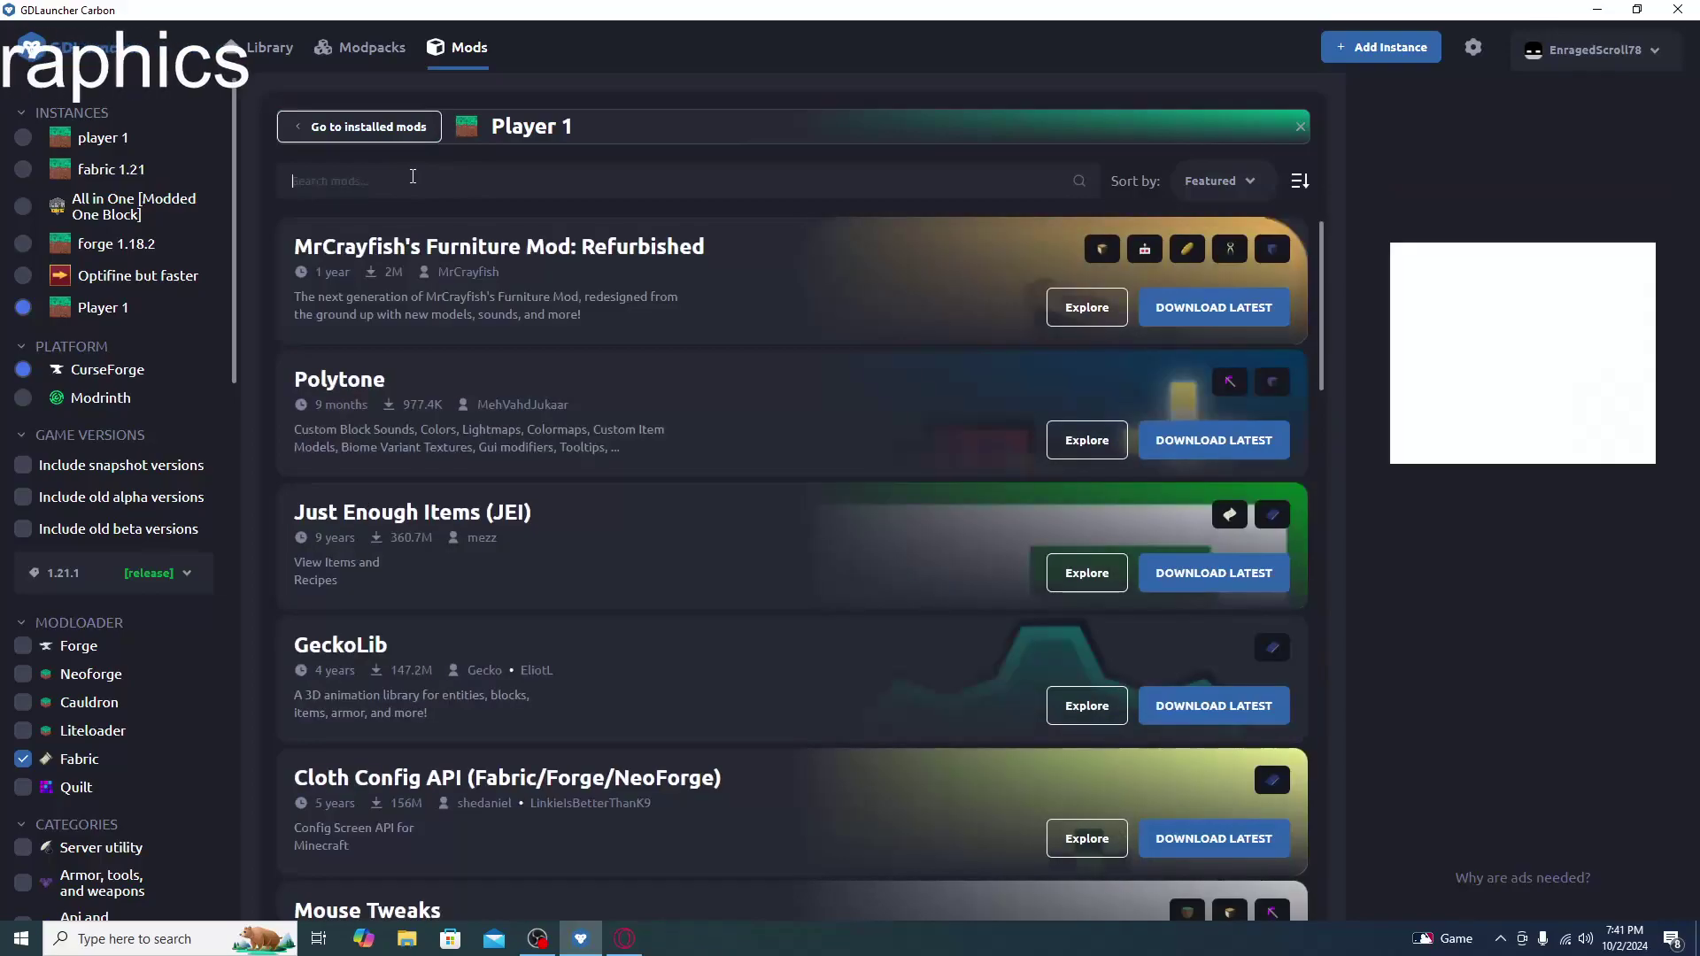
{"action": "type", "text": "sod"}
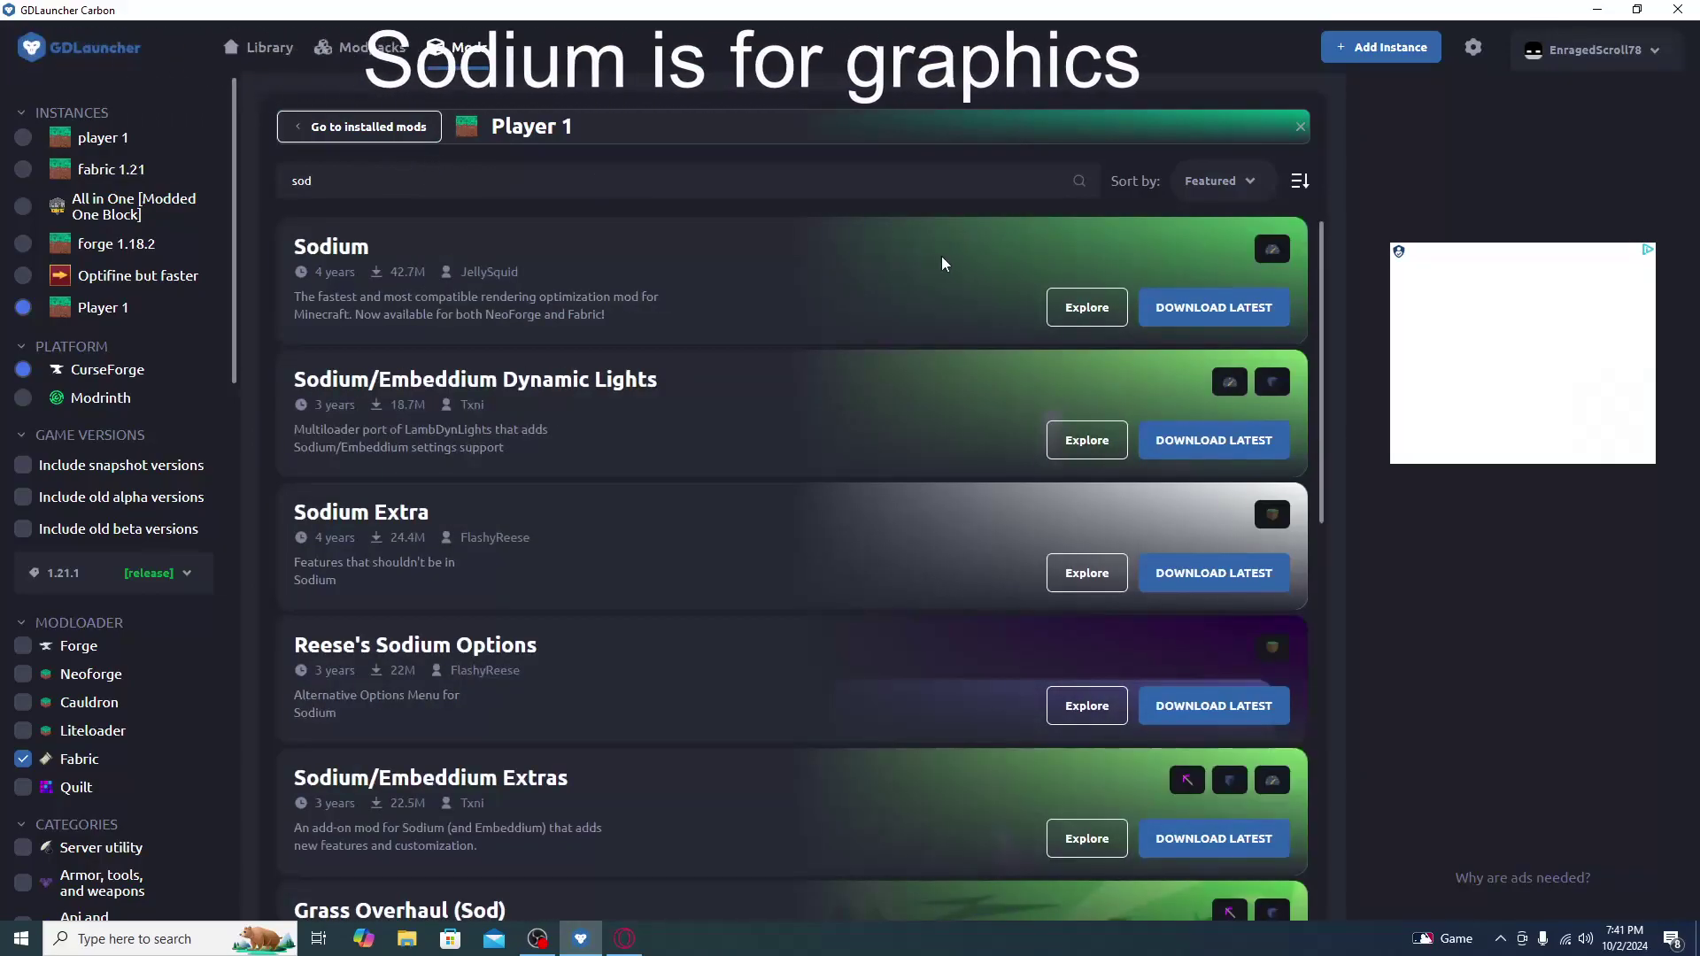
{"action": "left_click", "coordinate": [1234, 301]}
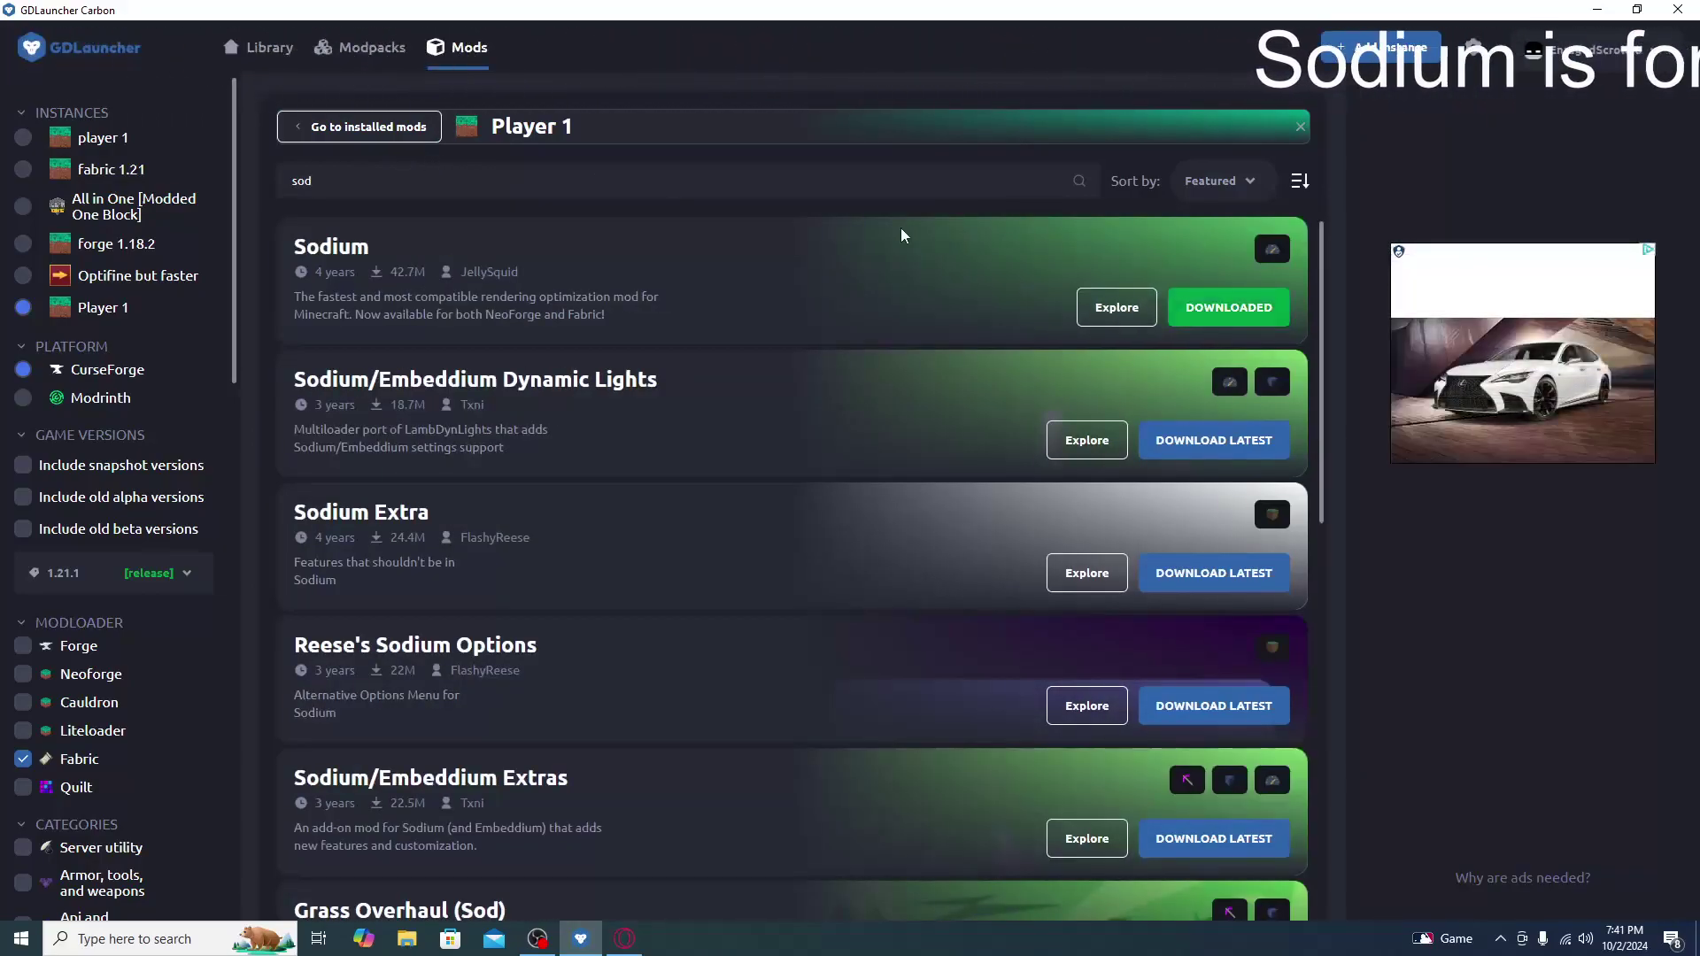
Duplicate the Player 1 instance from the library.
{"action": "left_click", "coordinate": [271, 50]}
{"action": "mouse_move", "coordinate": [795, 657]}
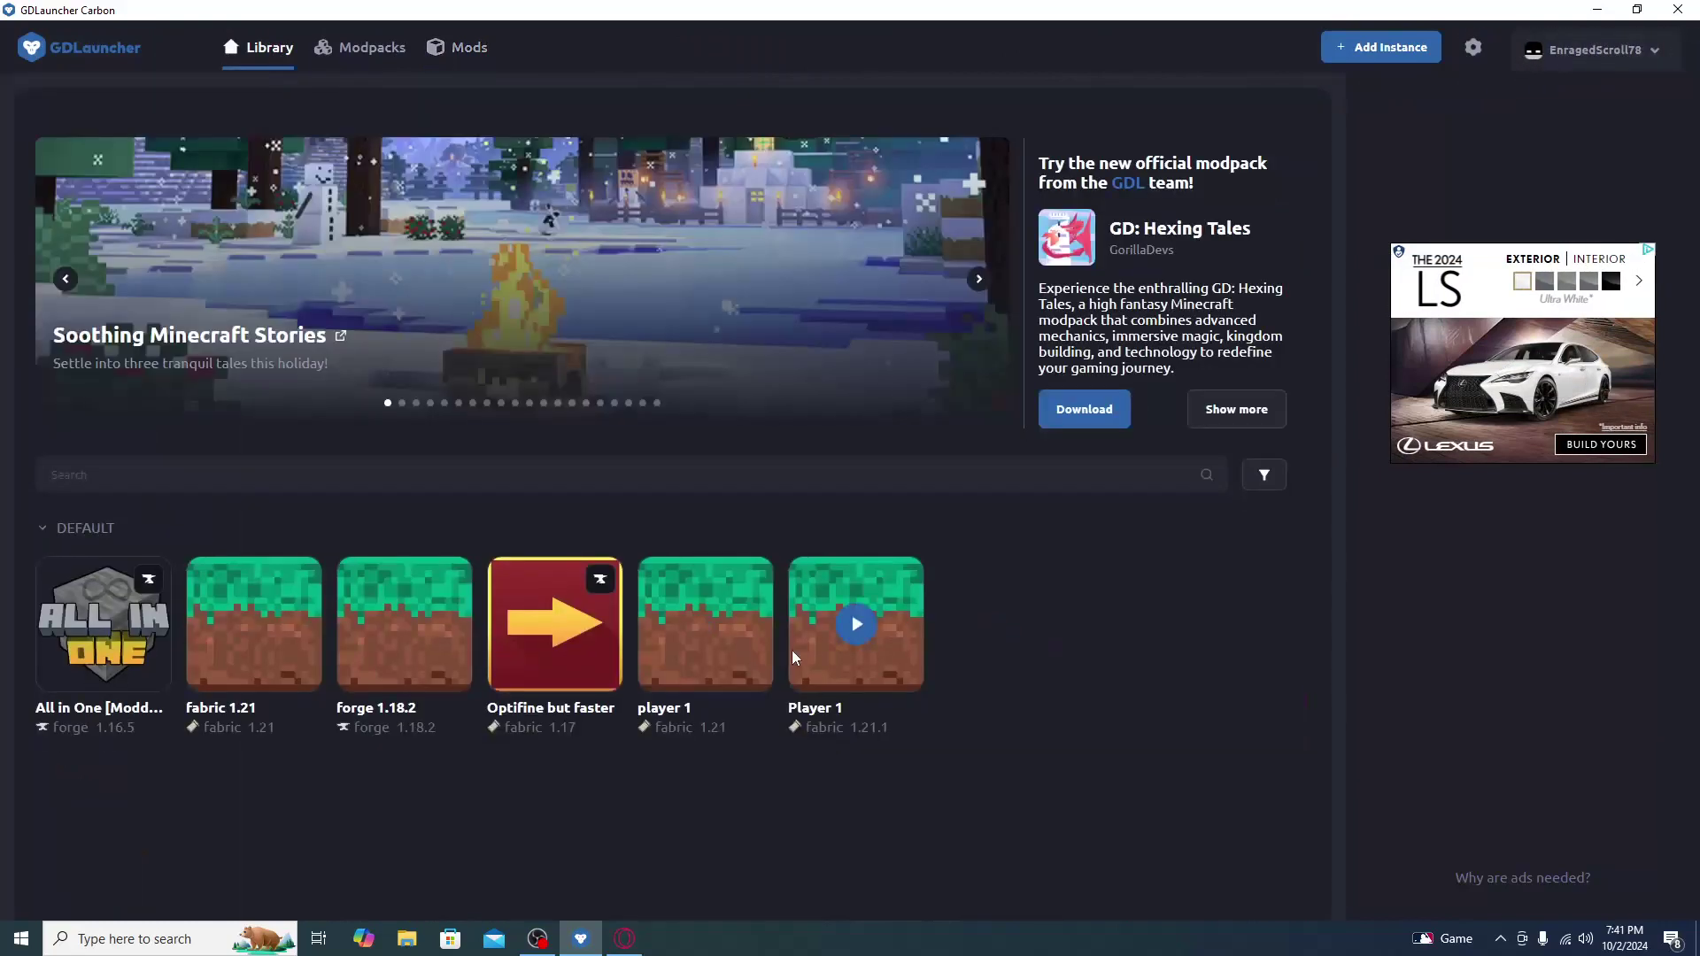
{"action": "right_click", "coordinate": [907, 600]}
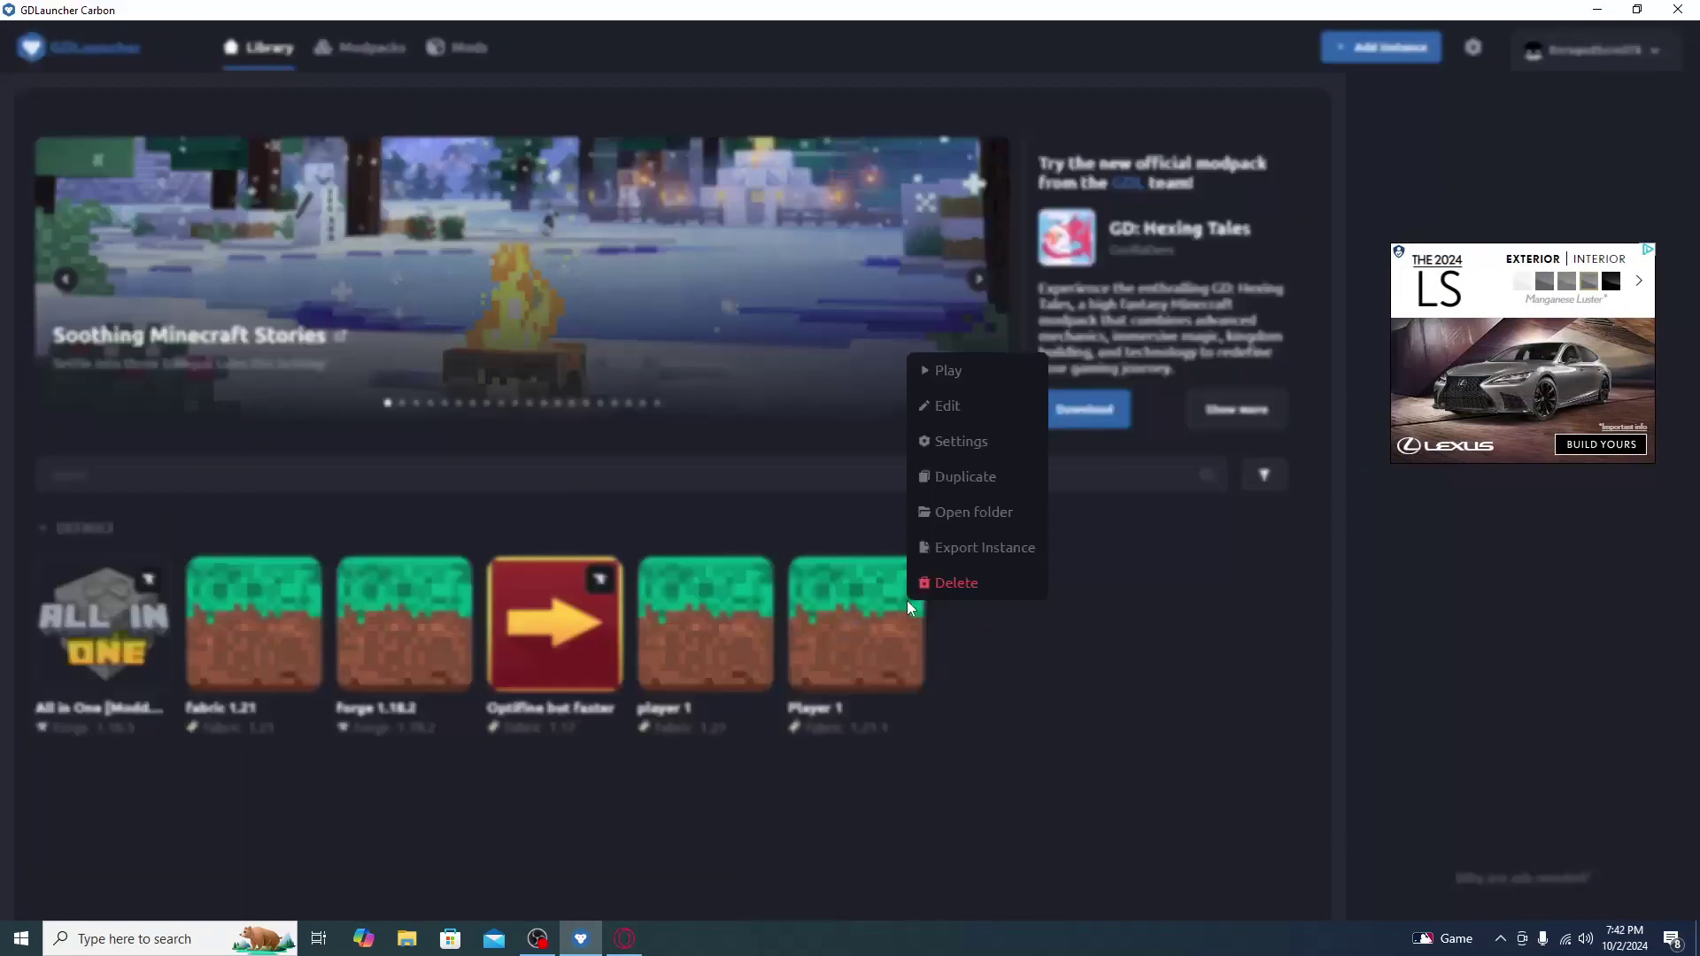
{"action": "left_click", "coordinate": [981, 482]}
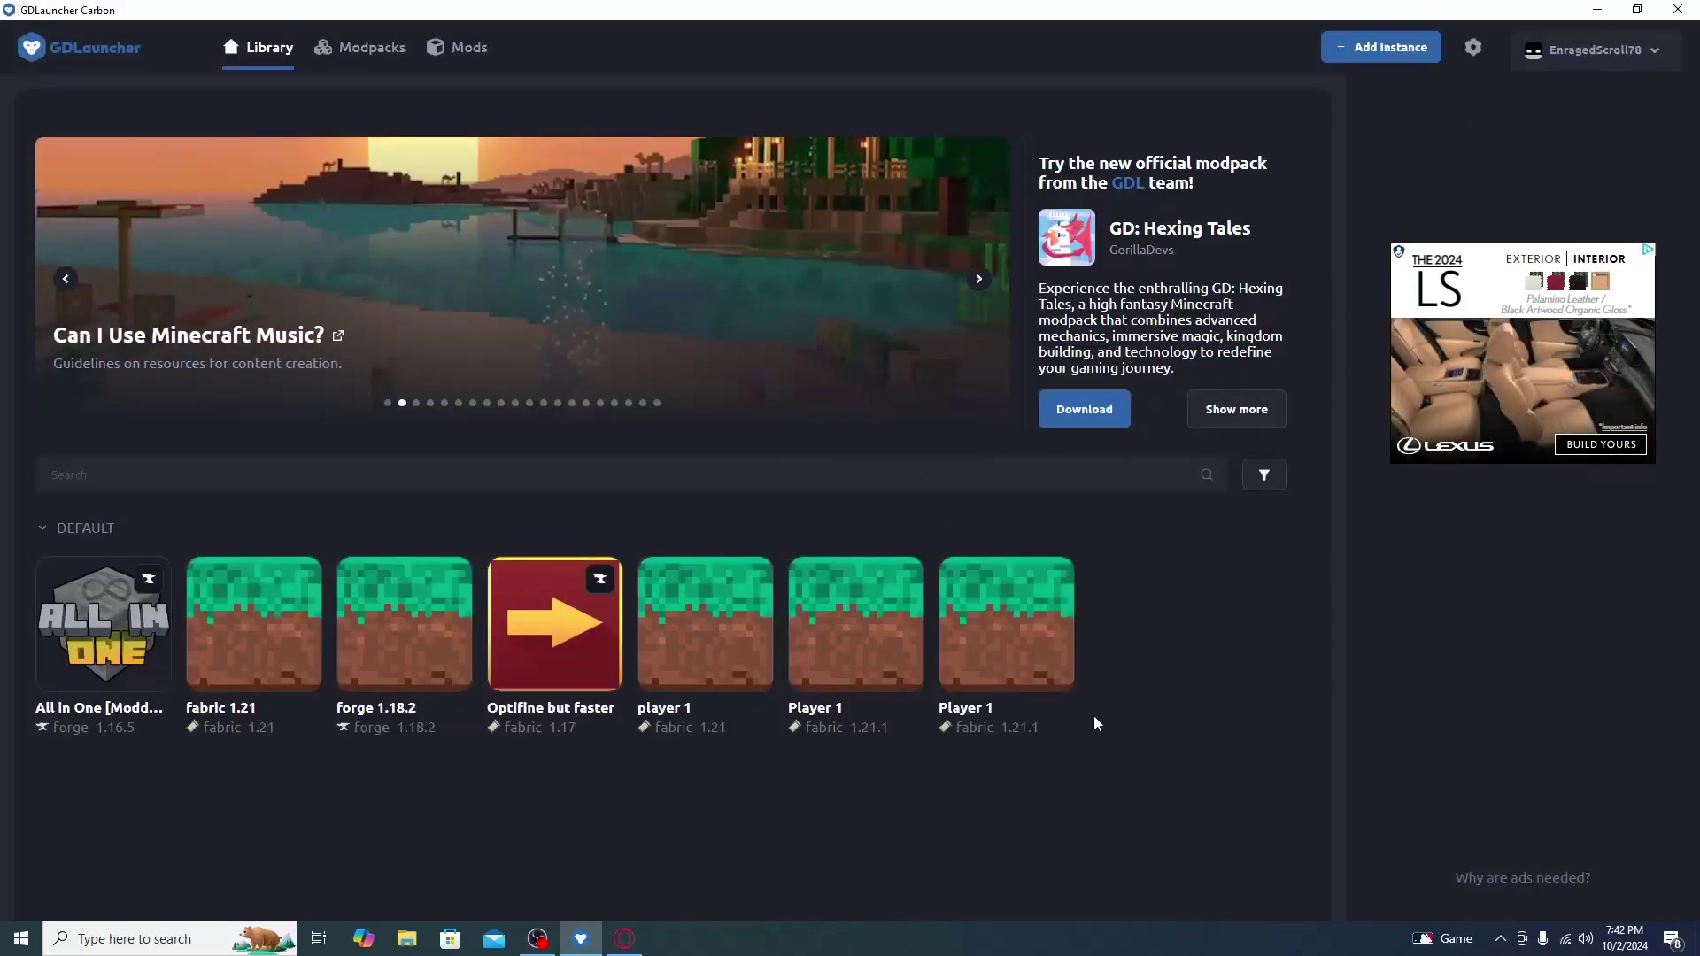
Rename the duplicate to Player 2, update it, and launch Player 1.
{"action": "right_click", "coordinate": [1050, 645]}
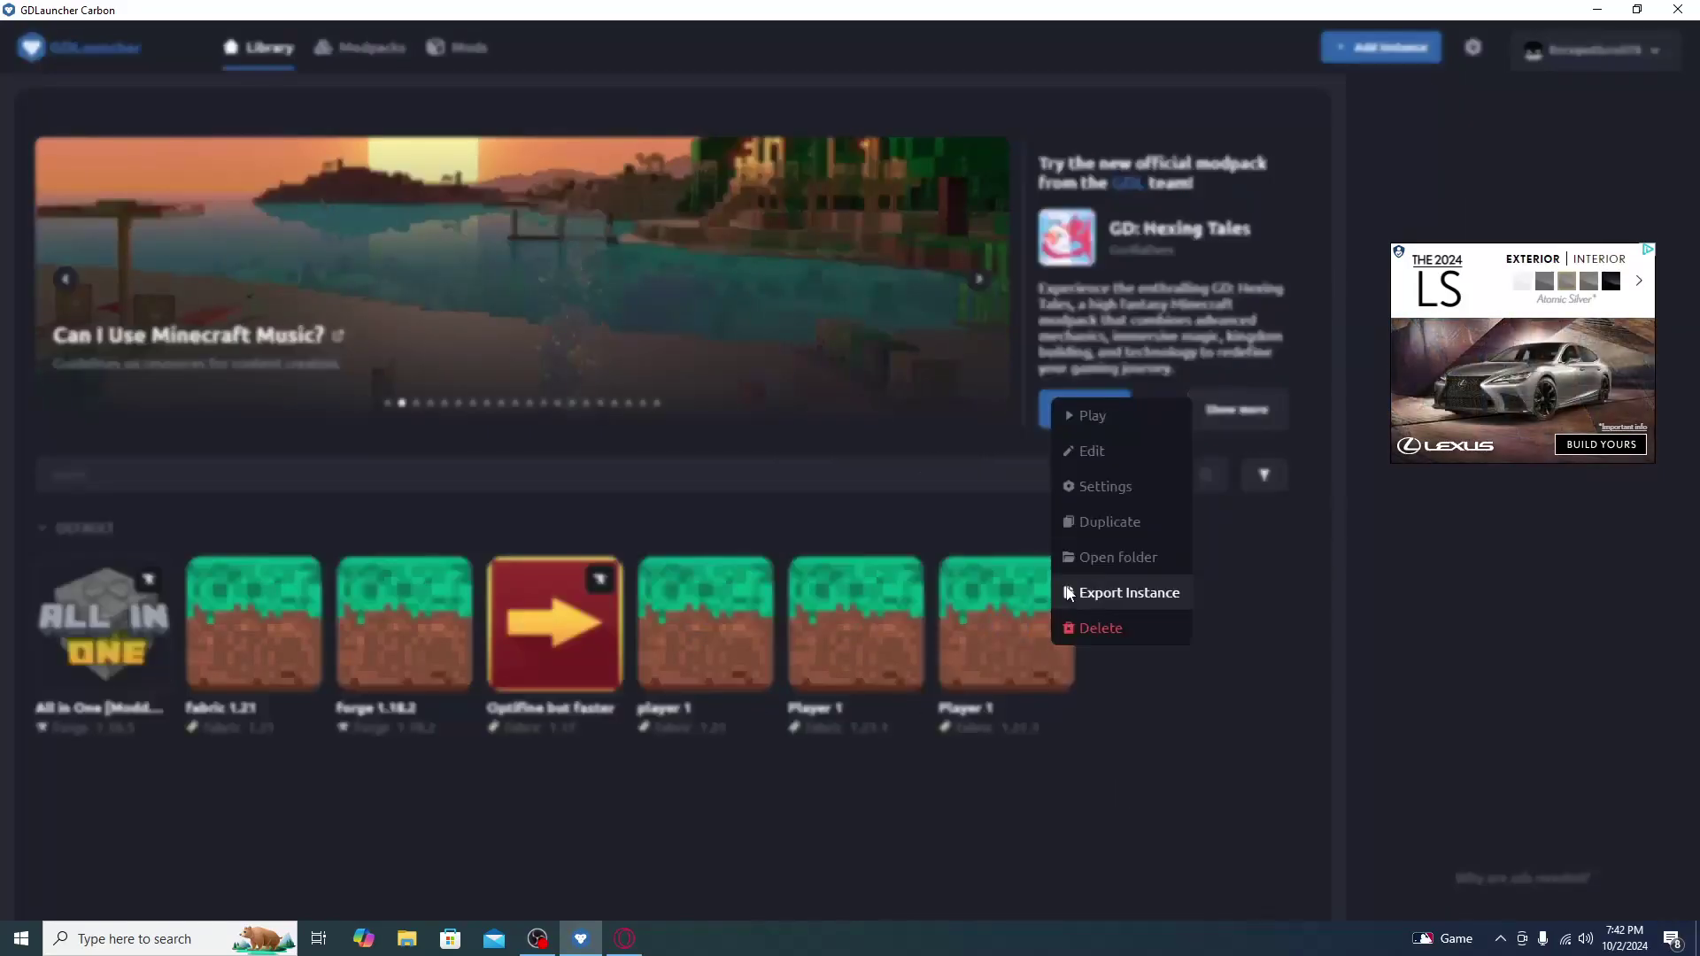
{"action": "left_click", "coordinate": [1129, 450]}
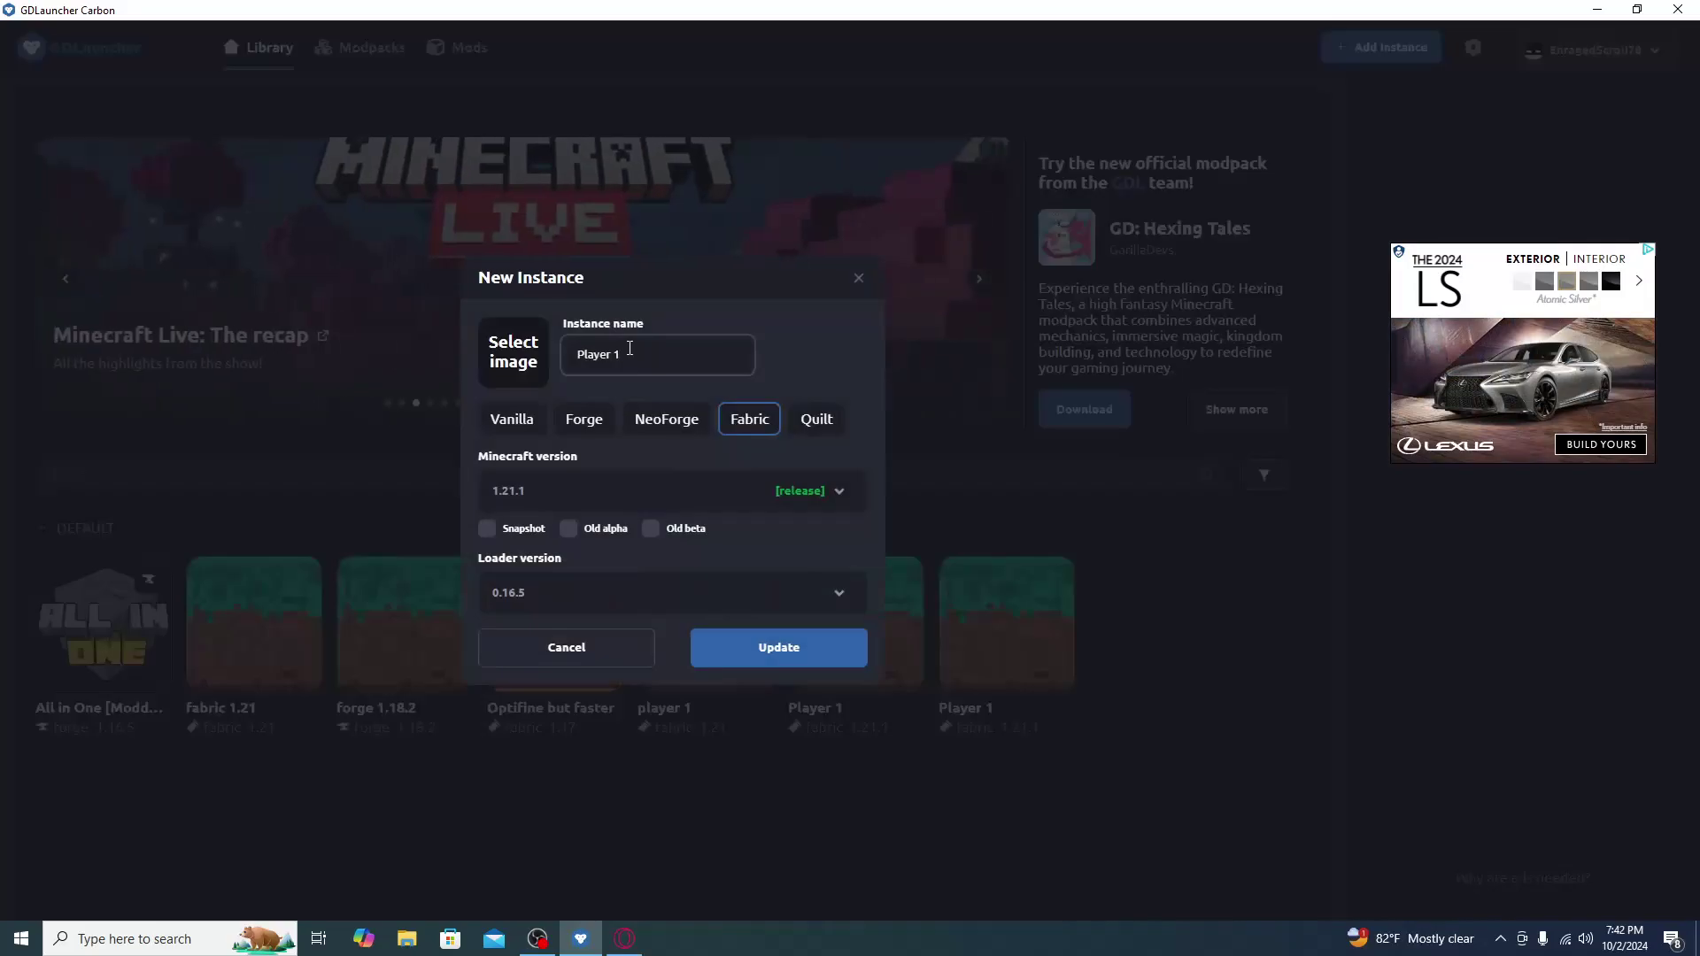
{"action": "left_click", "coordinate": [778, 649]}
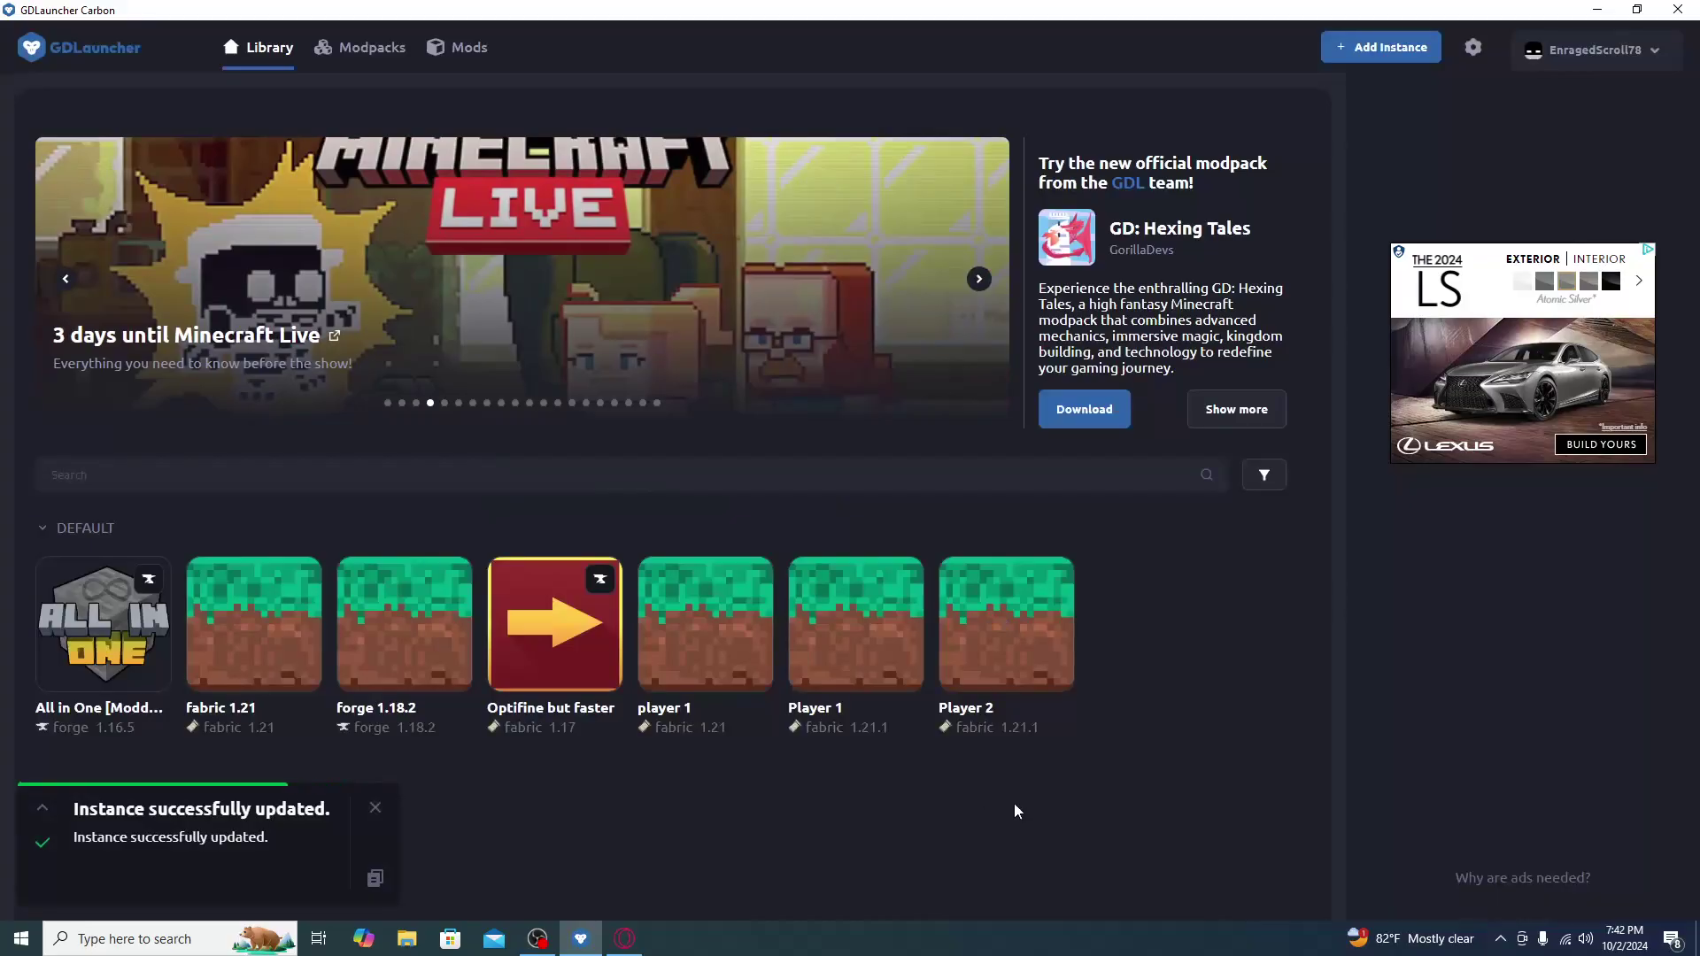
{"action": "left_click", "coordinate": [859, 625]}
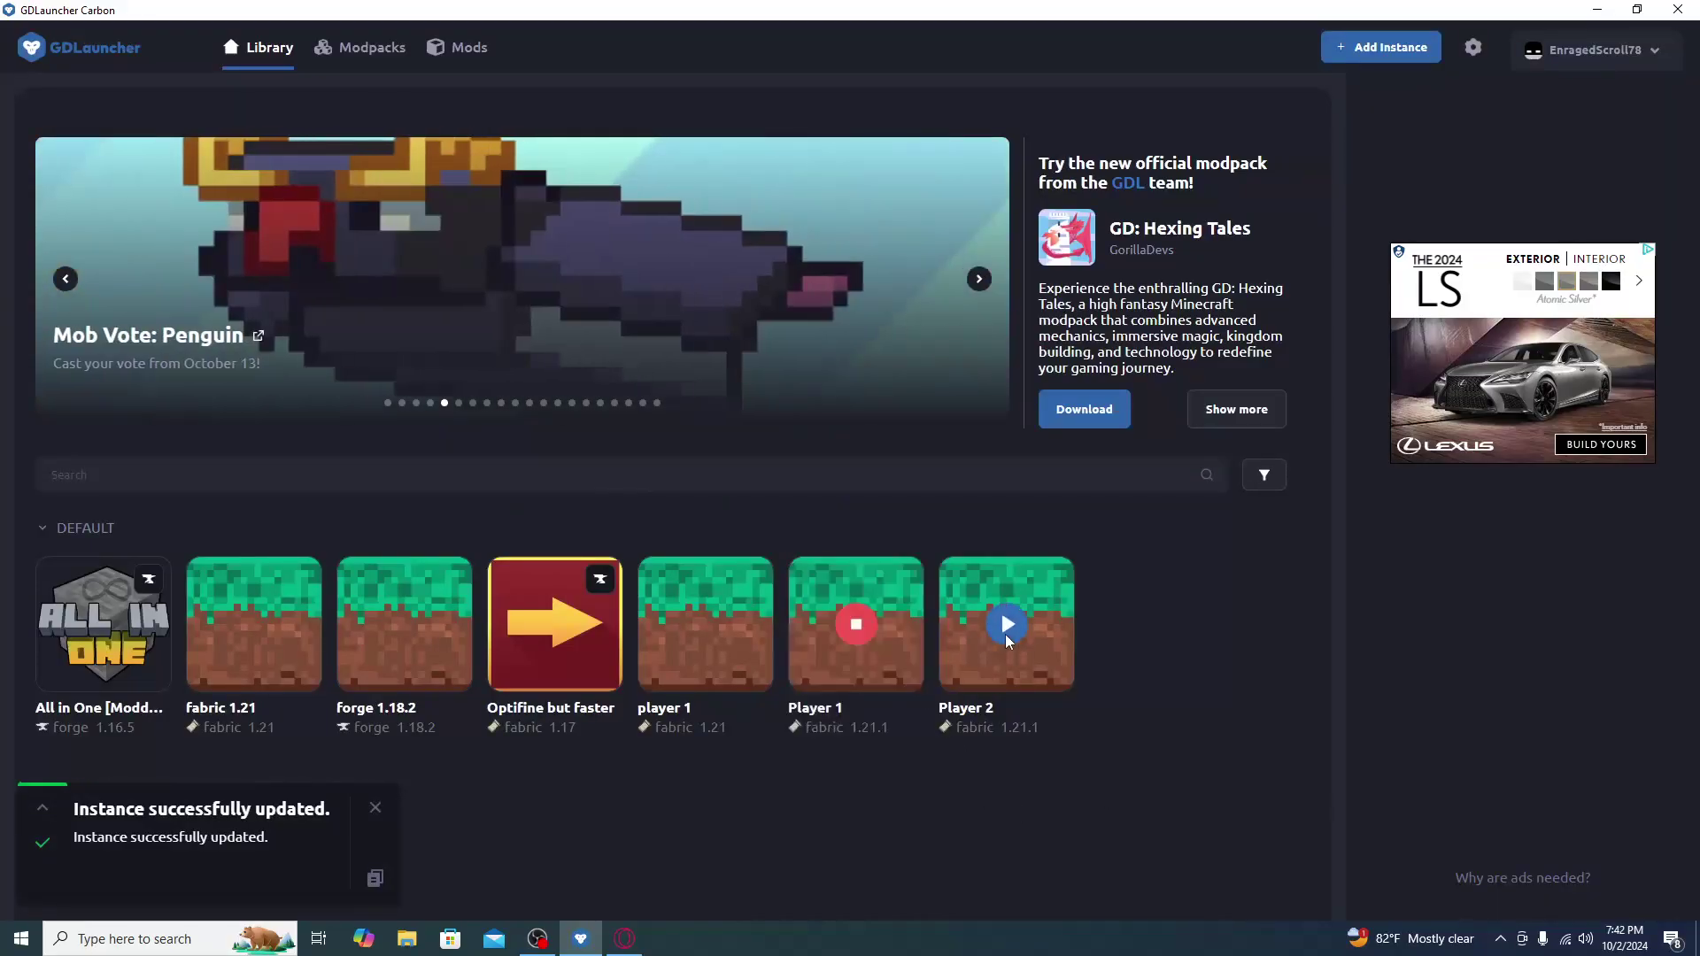
Launch Player 2 and snap the two Minecraft windows to the left and right halves.
{"action": "left_click", "coordinate": [1005, 629]}
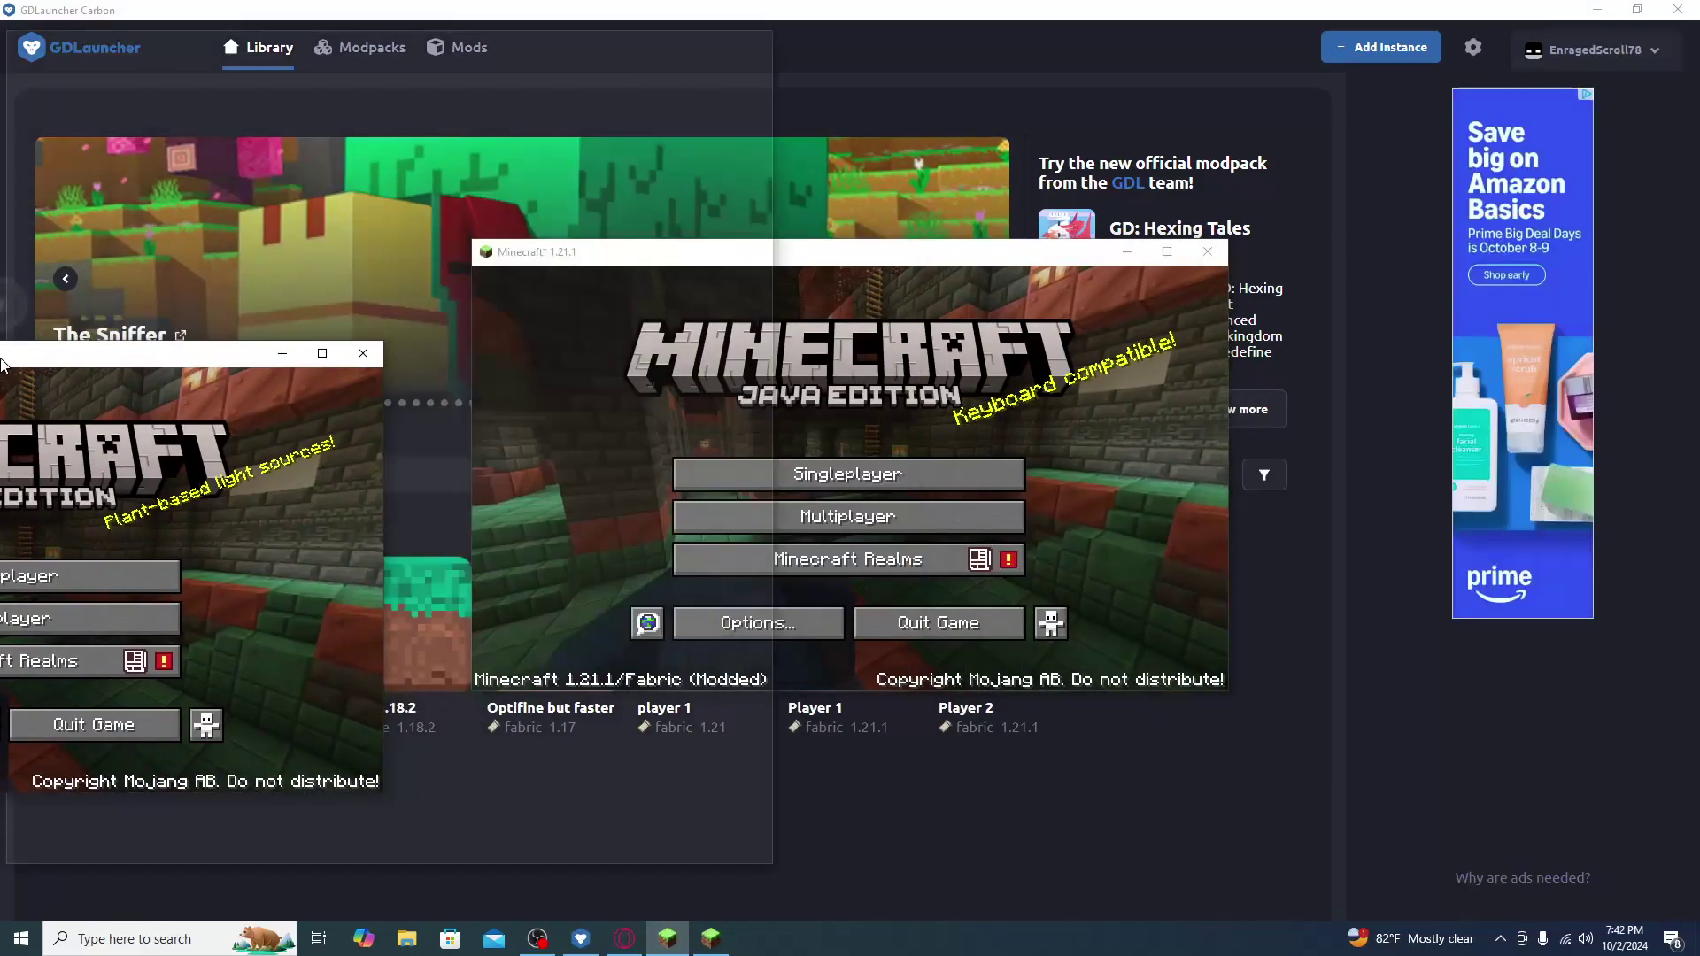
{"action": "left_click_drag", "start_coordinate": [2, 363], "coordinate": [0, 363]}
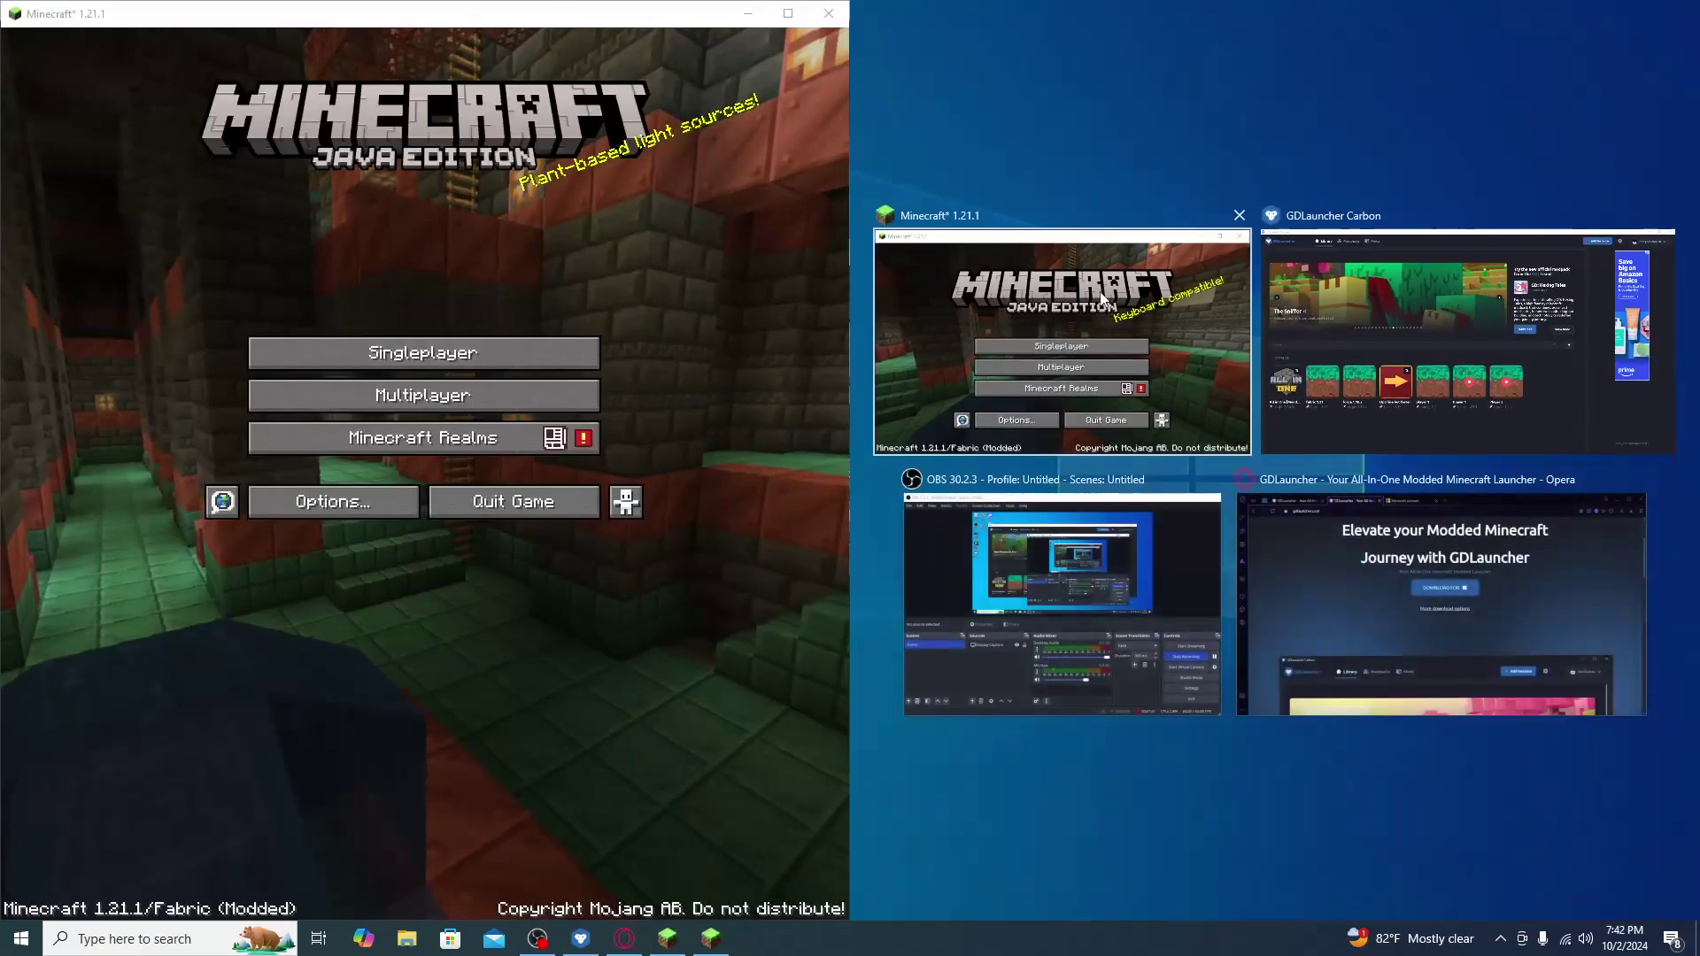
{"action": "left_click", "coordinate": [1167, 306]}
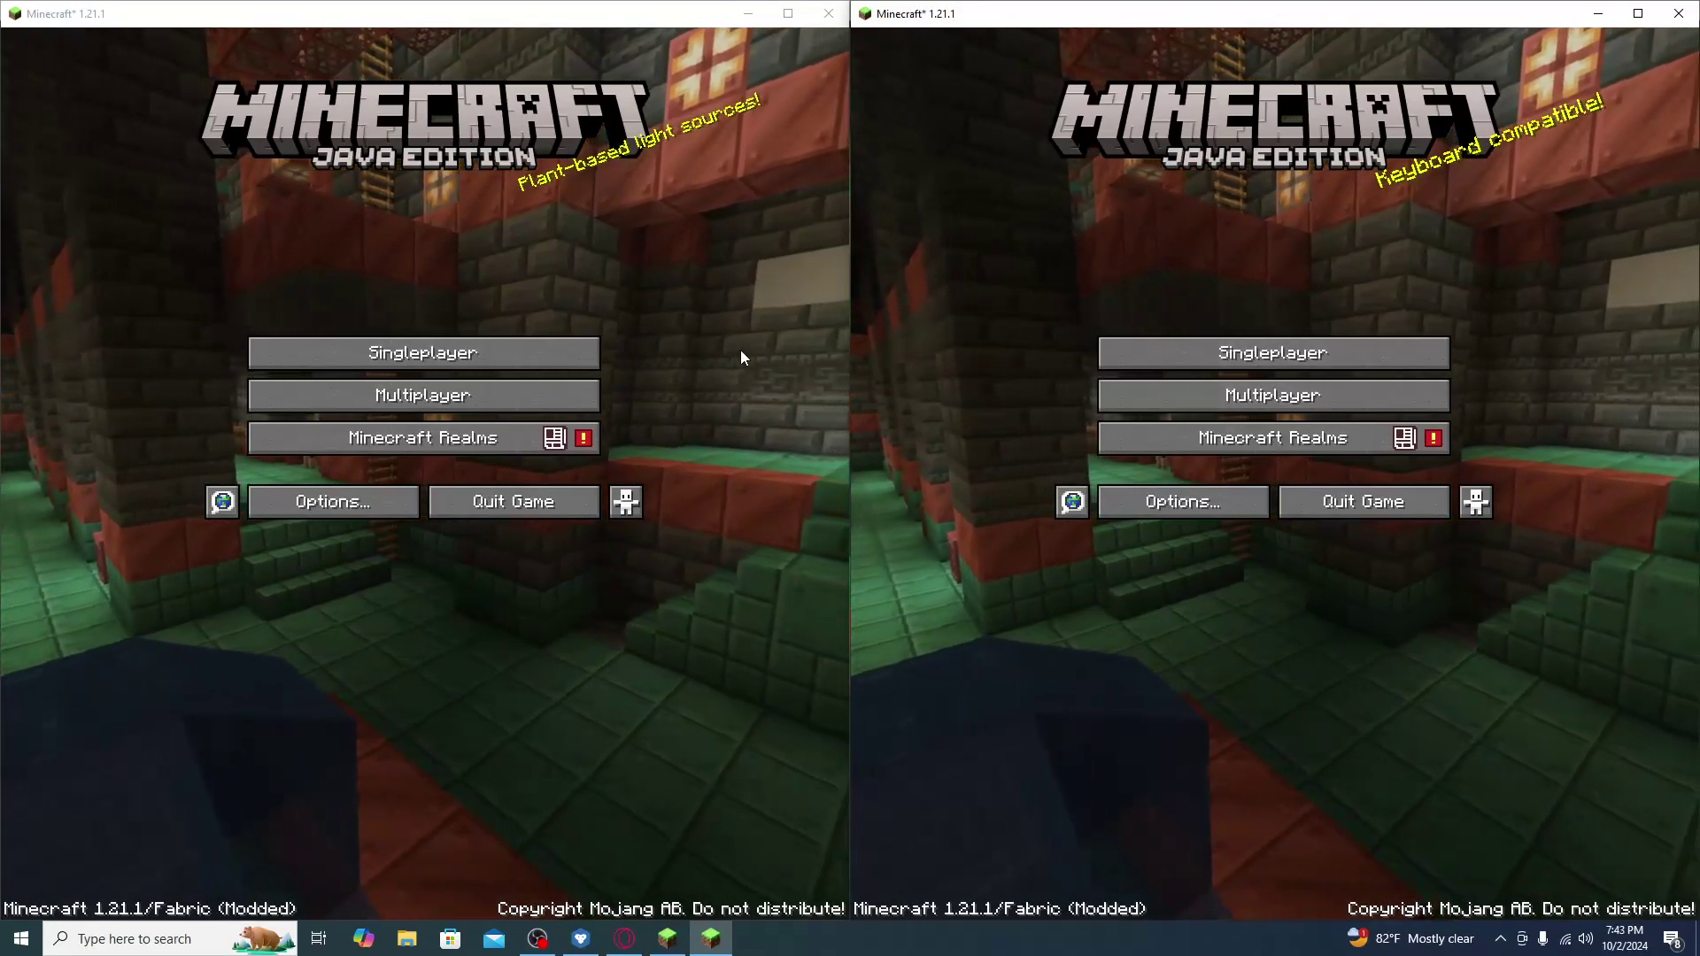
Open the MidnightControls settings in the left game via Options > Controls.
{"action": "left_click", "coordinate": [336, 511]}
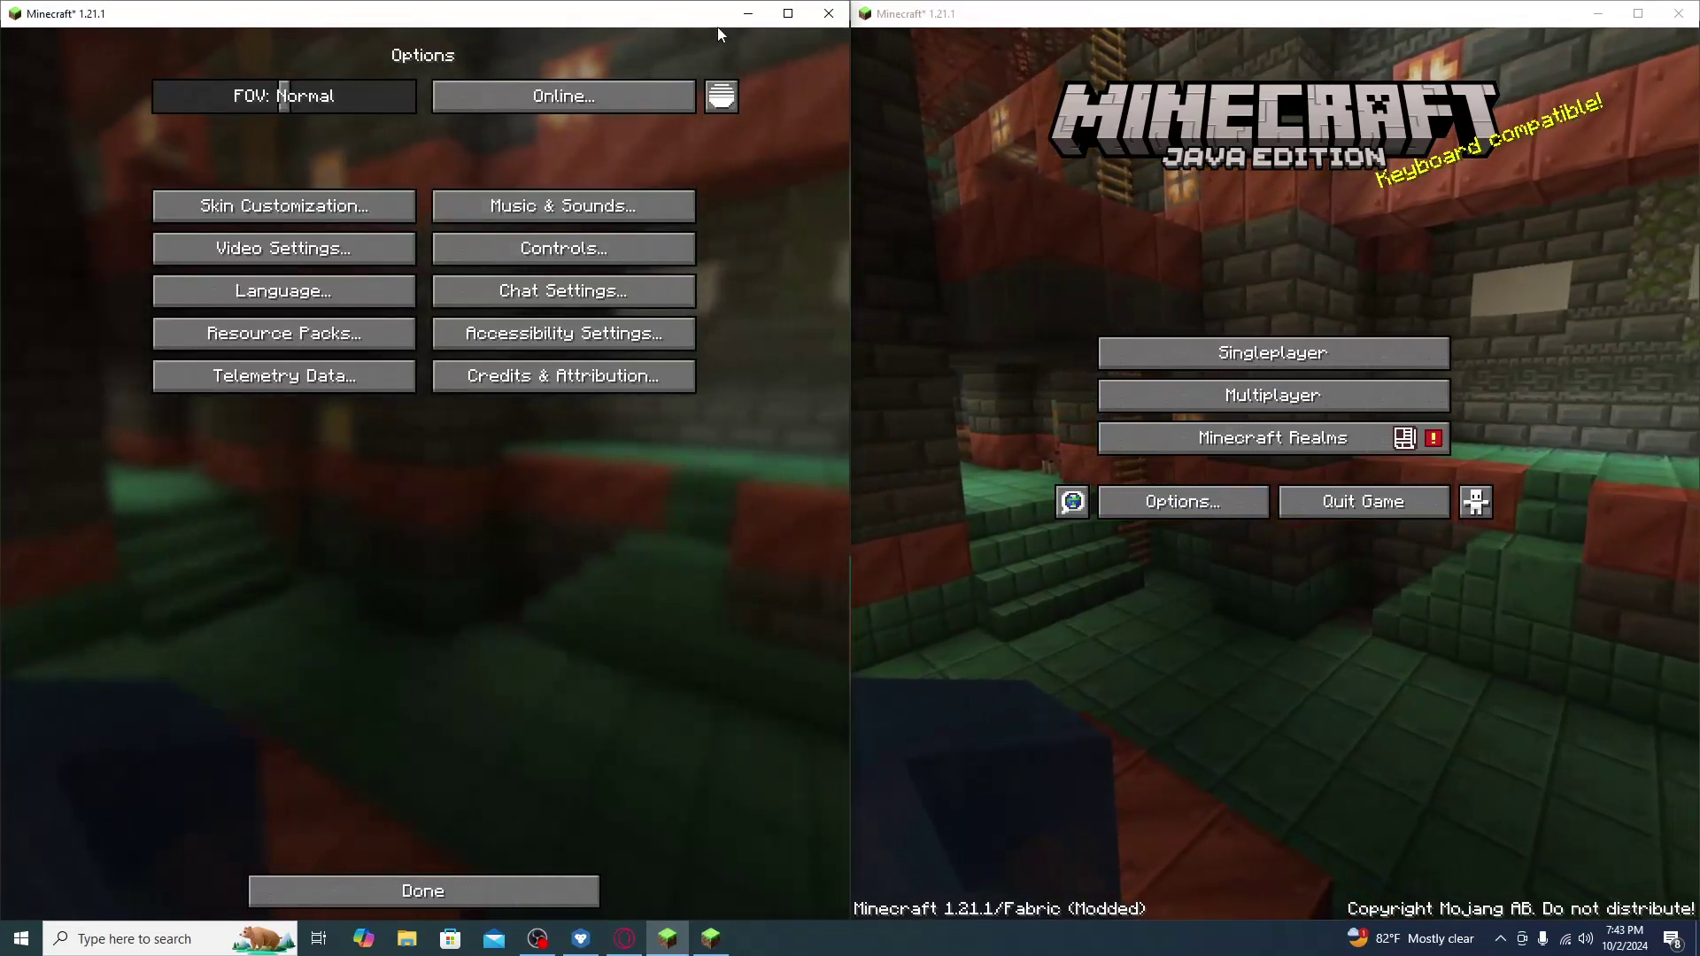
{"action": "left_click", "coordinate": [603, 247]}
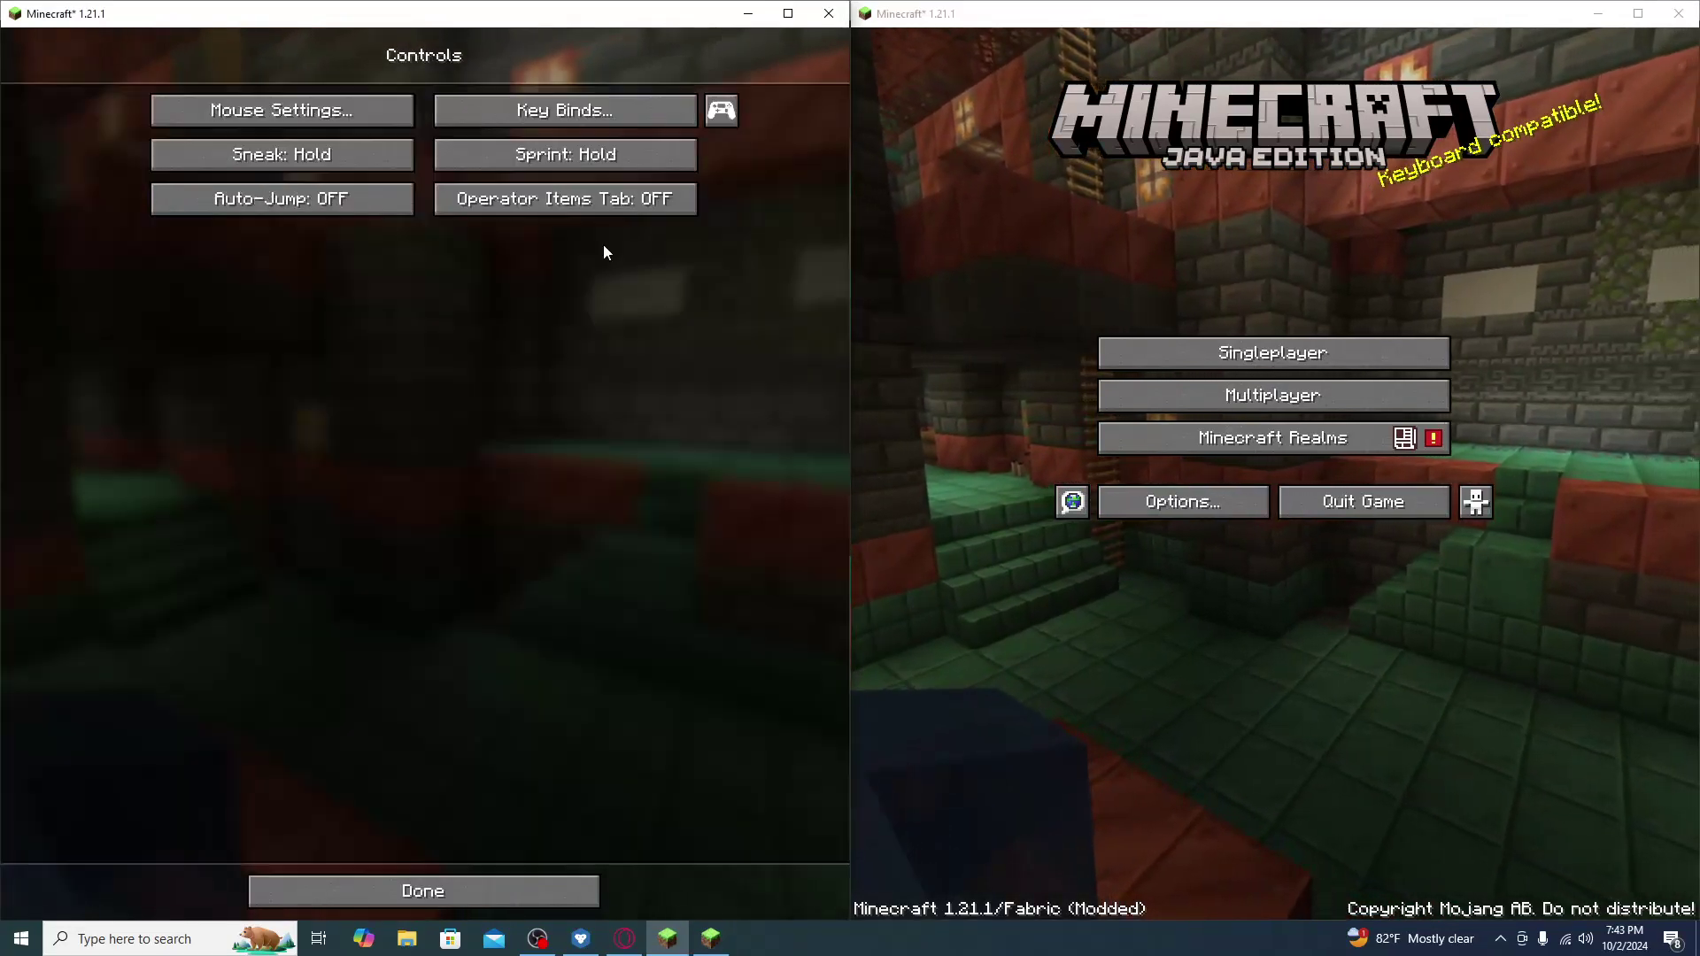
{"action": "left_click", "coordinate": [725, 119]}
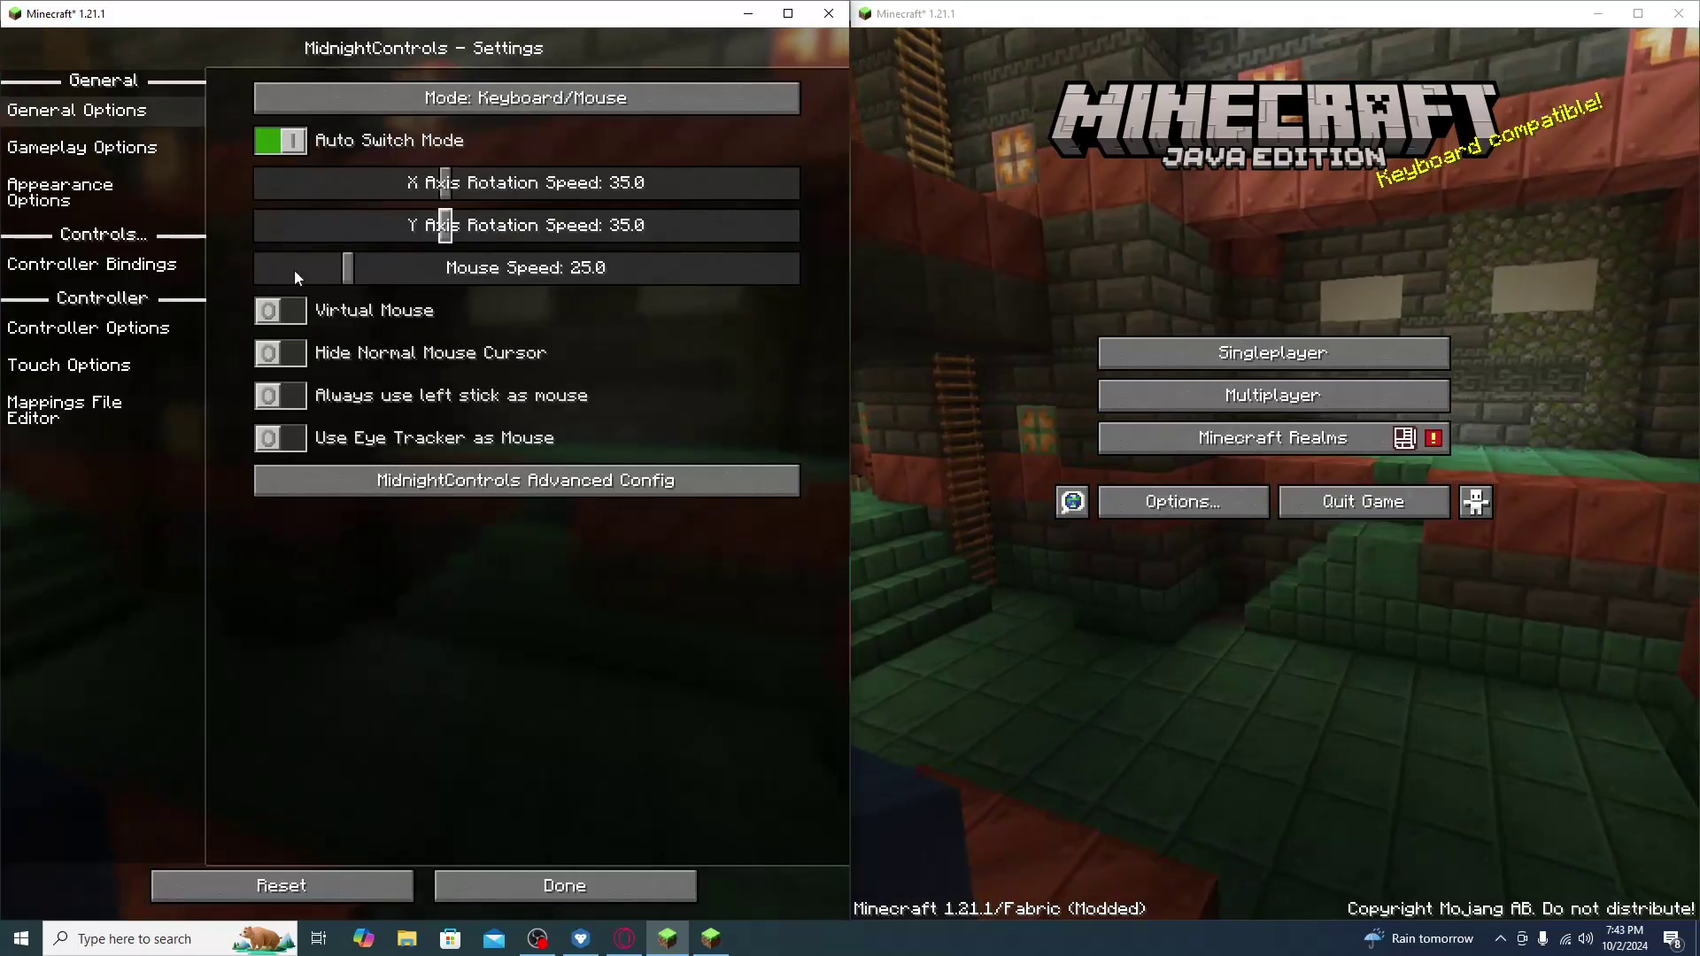
Open Options > Controls in the right-hand game.
{"action": "left_click", "coordinate": [928, 274]}
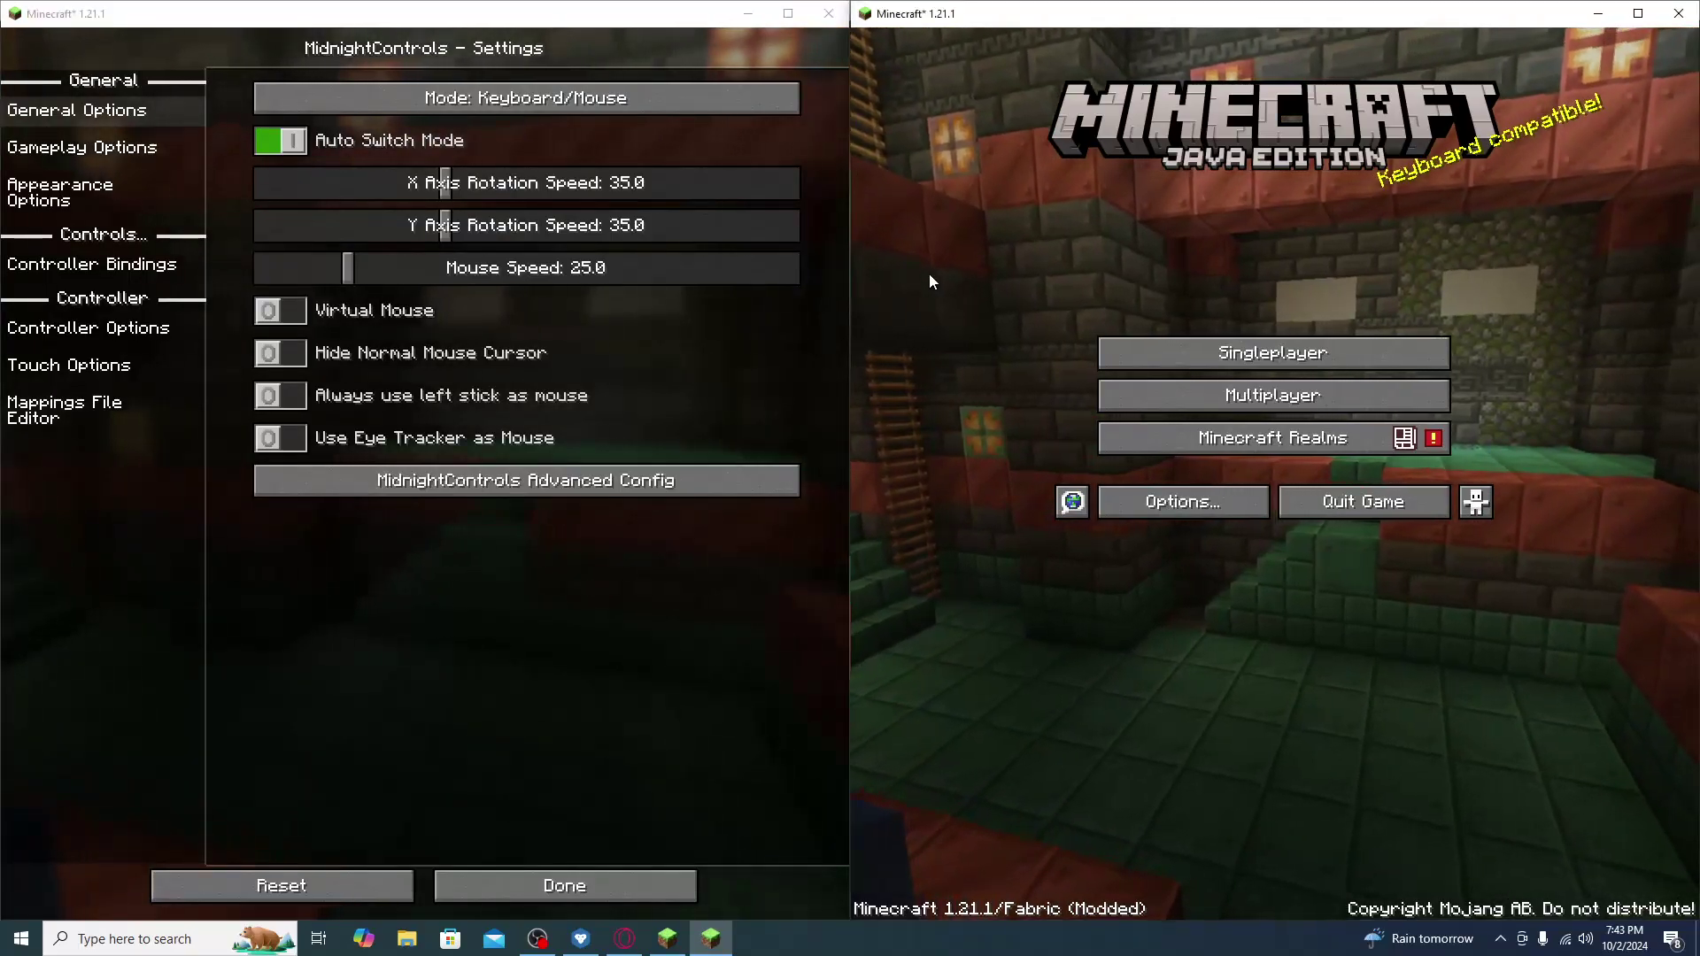
{"action": "left_click", "coordinate": [1197, 509]}
{"action": "left_click", "coordinate": [1463, 251]}
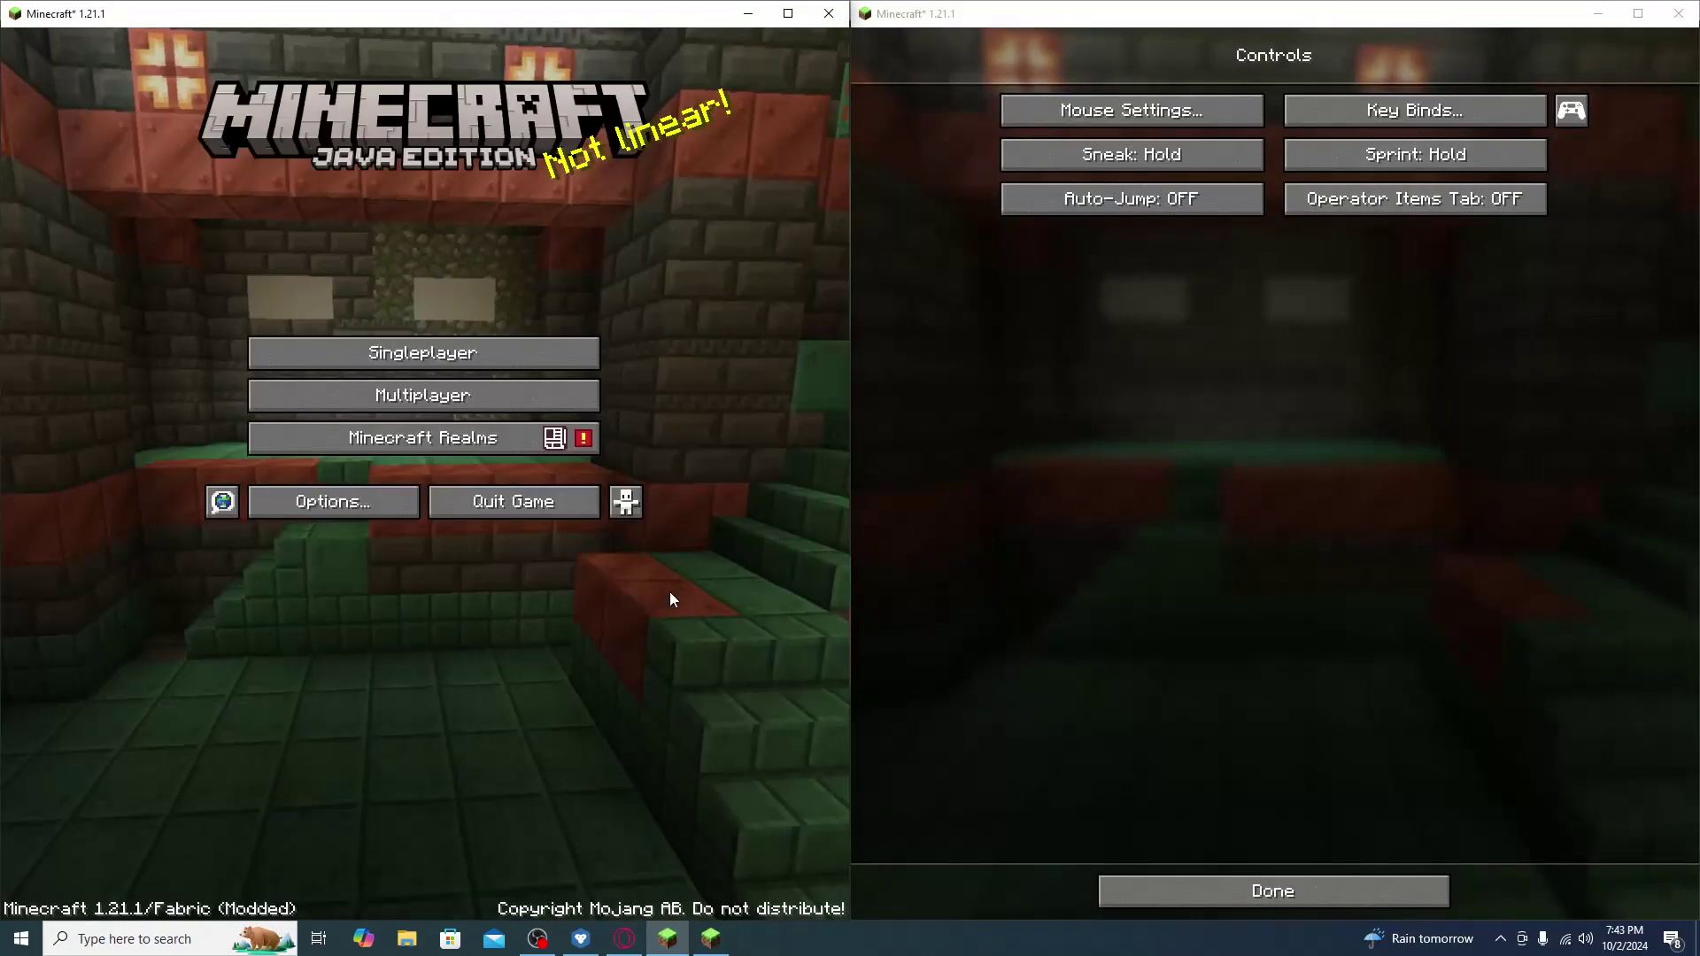
Turn on Virtual Mouse in the right game's MidnightControls settings.
{"action": "left_click", "coordinate": [1572, 110]}
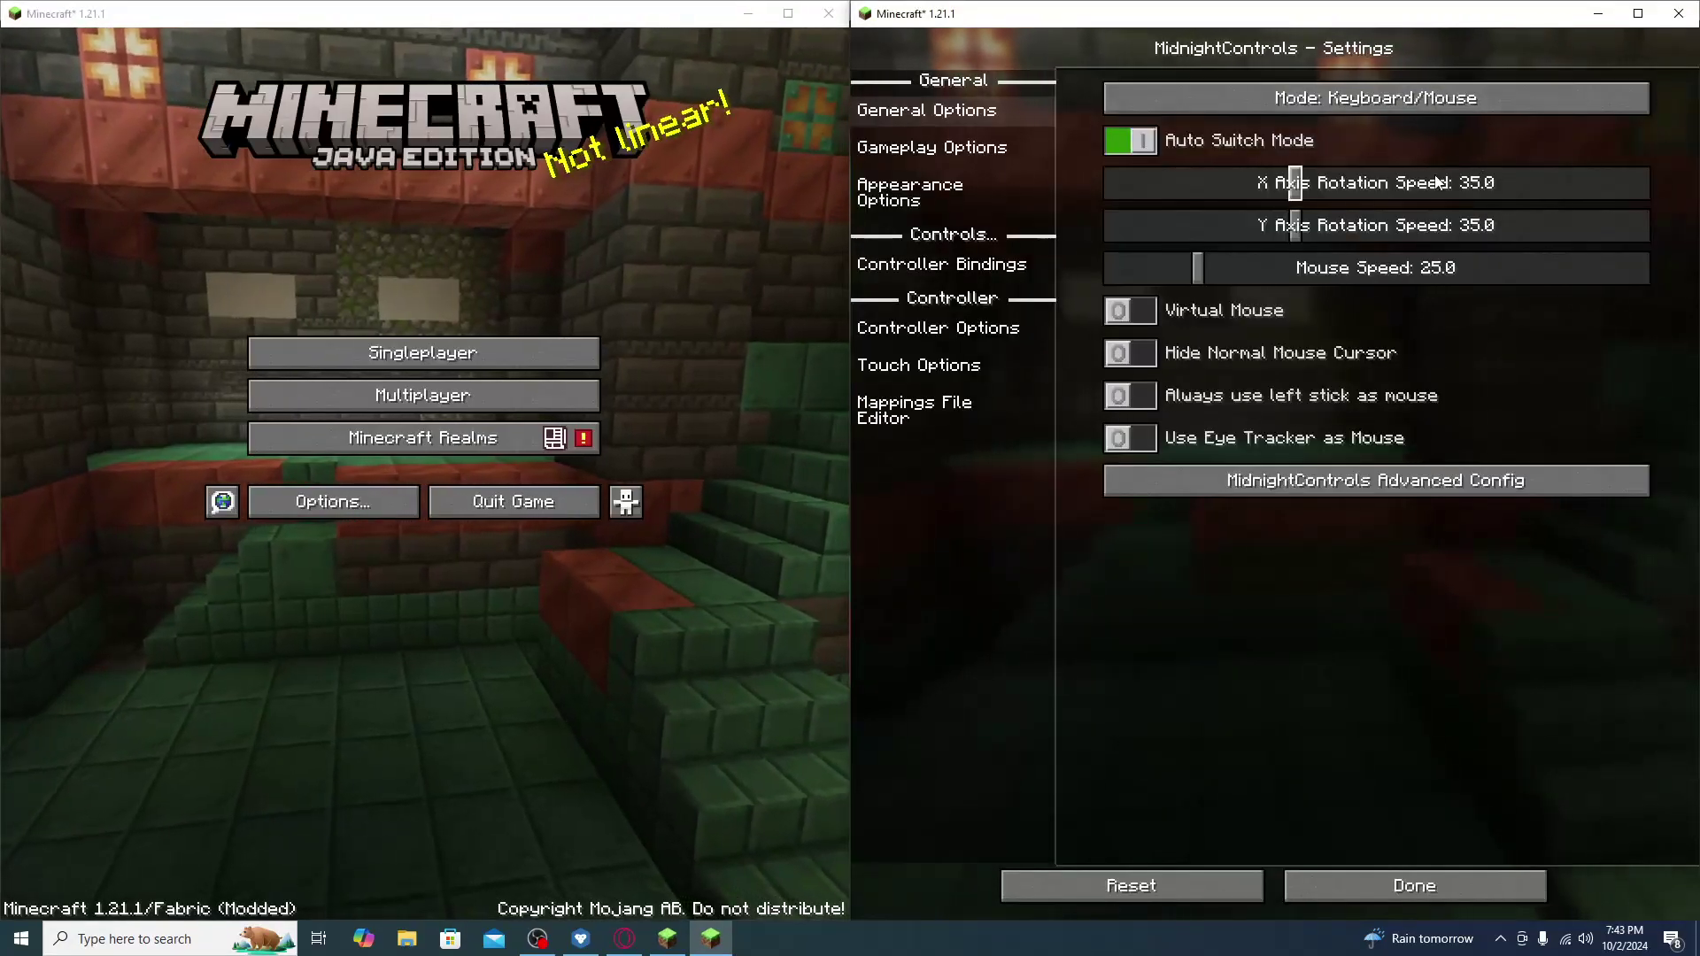
{"action": "left_click", "coordinate": [1133, 310]}
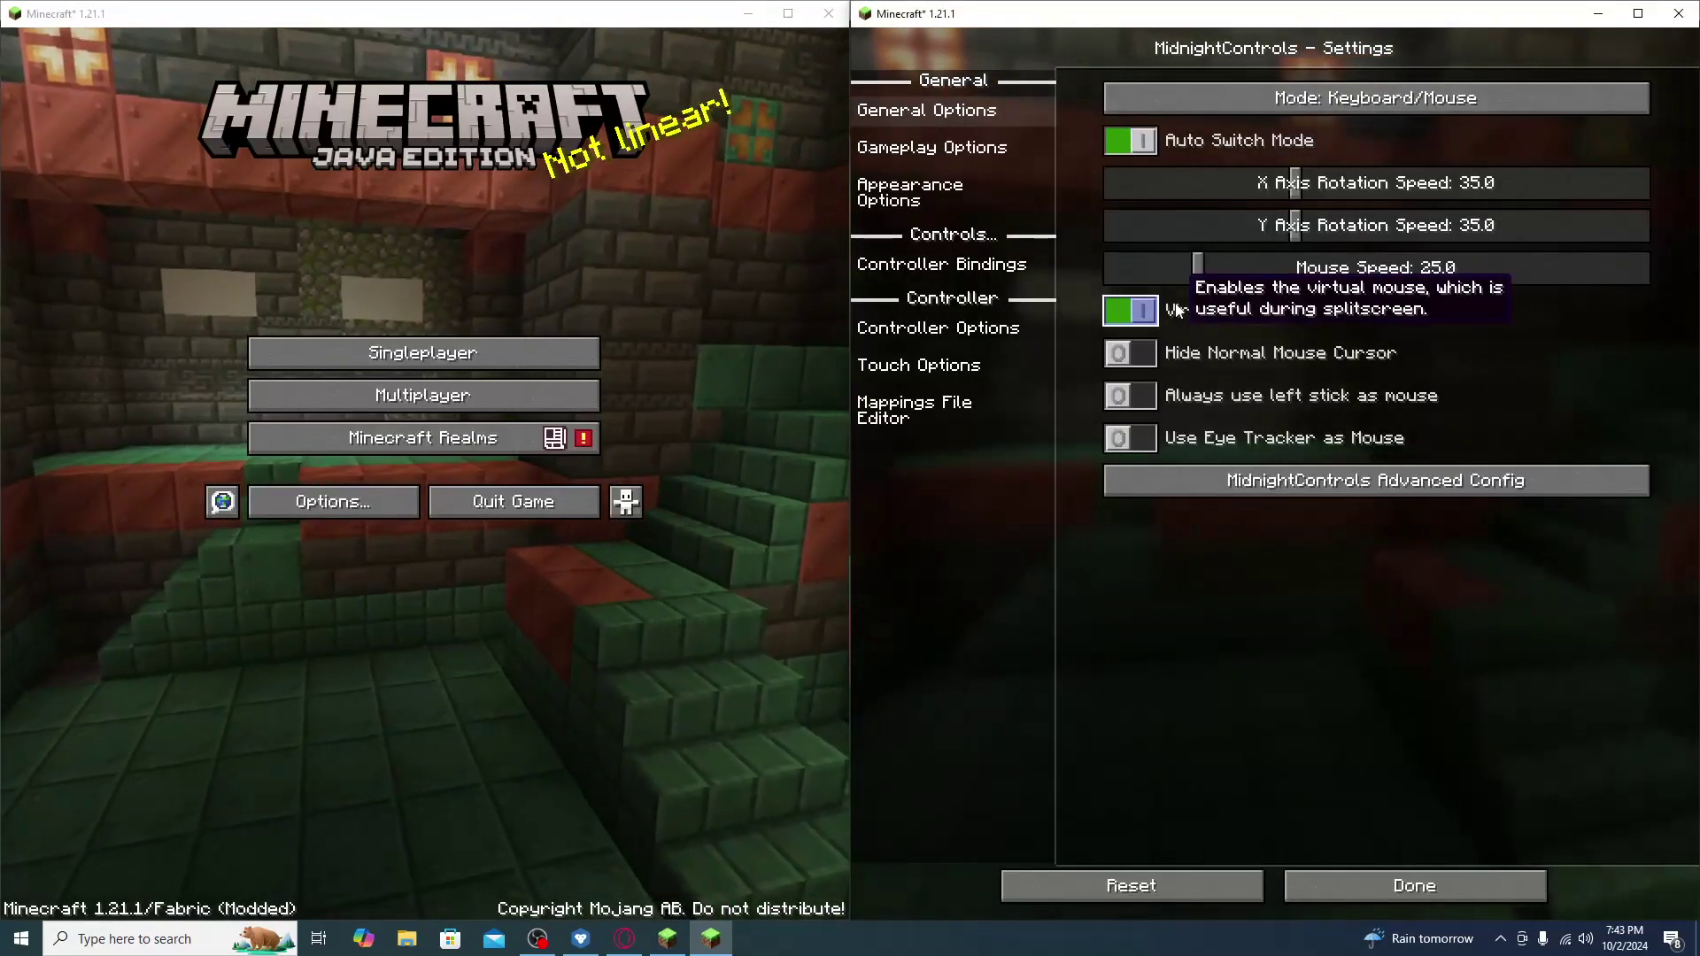
{"action": "left_click", "coordinate": [944, 163]}
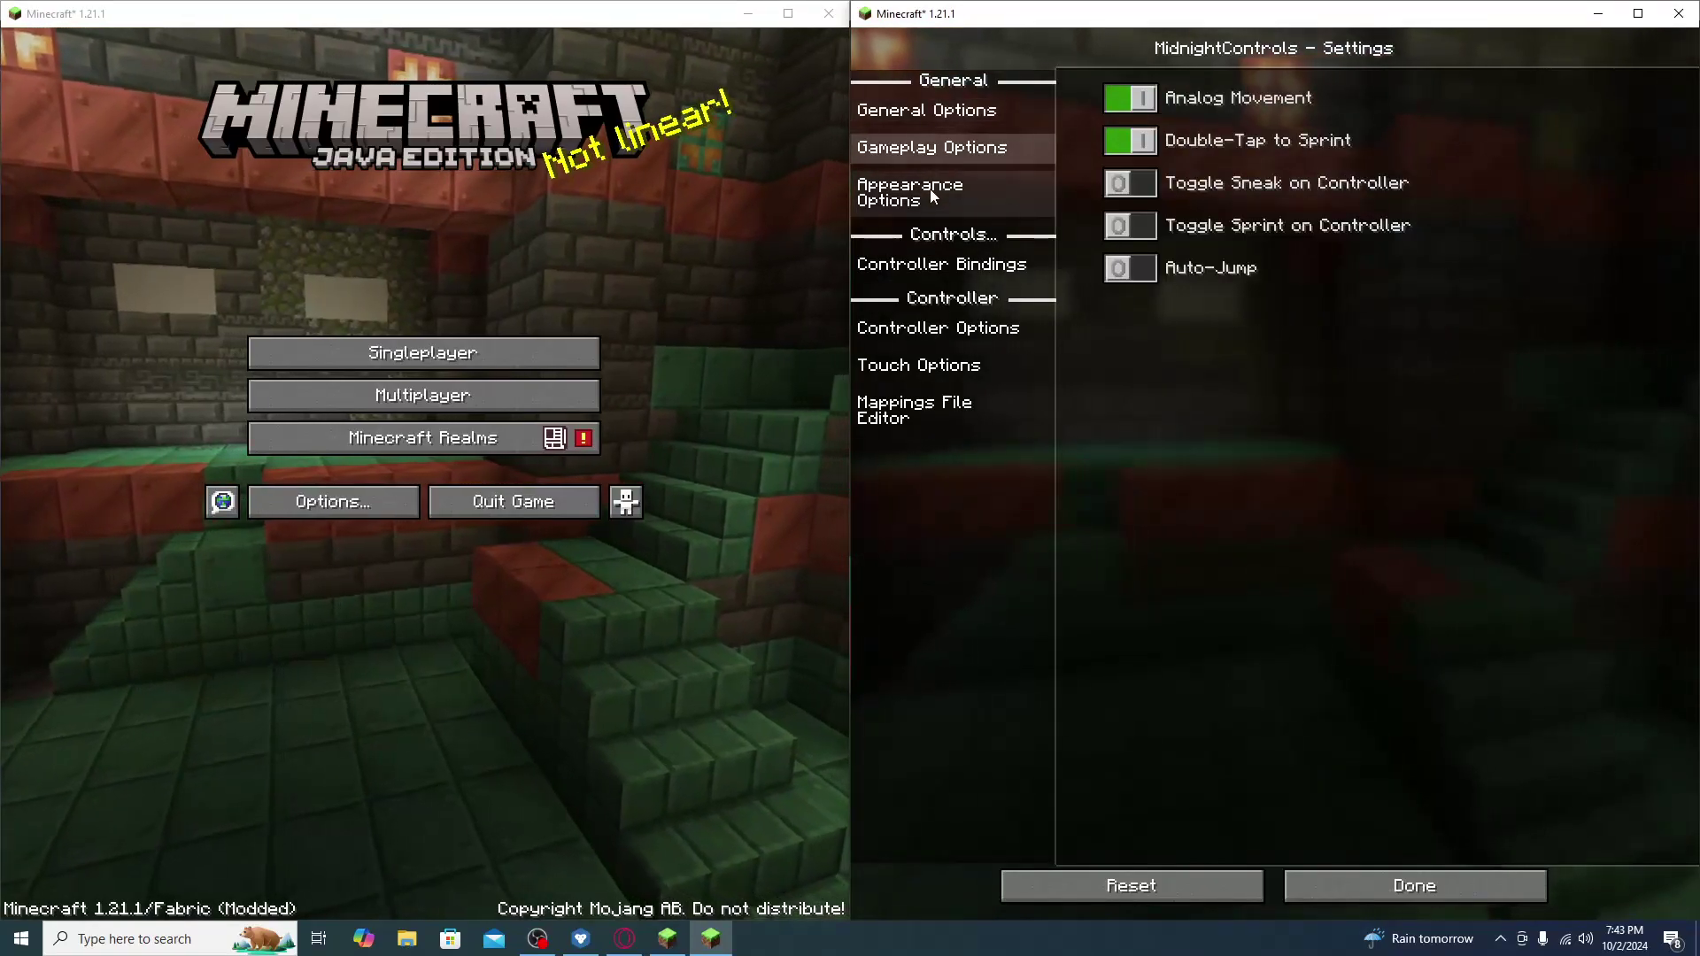
{"action": "left_click", "coordinate": [928, 198]}
{"action": "left_click", "coordinate": [960, 266]}
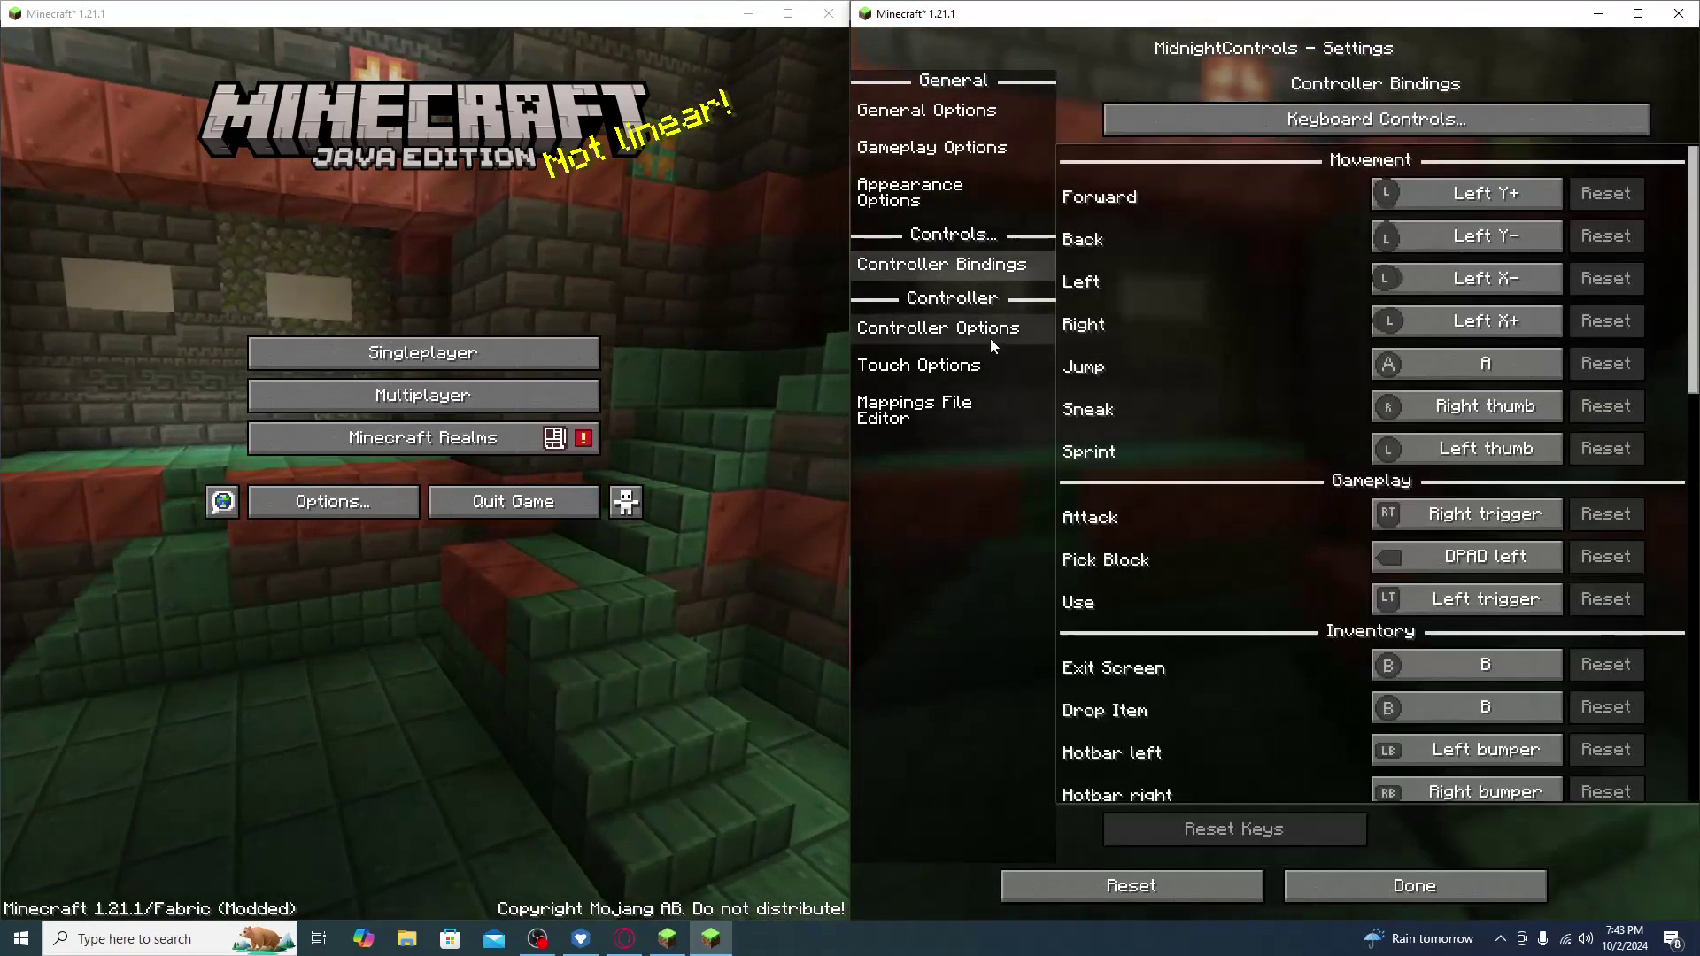
Enable Unfocused Input under Controller Options and return to the Options screen.
{"action": "left_click", "coordinate": [991, 336]}
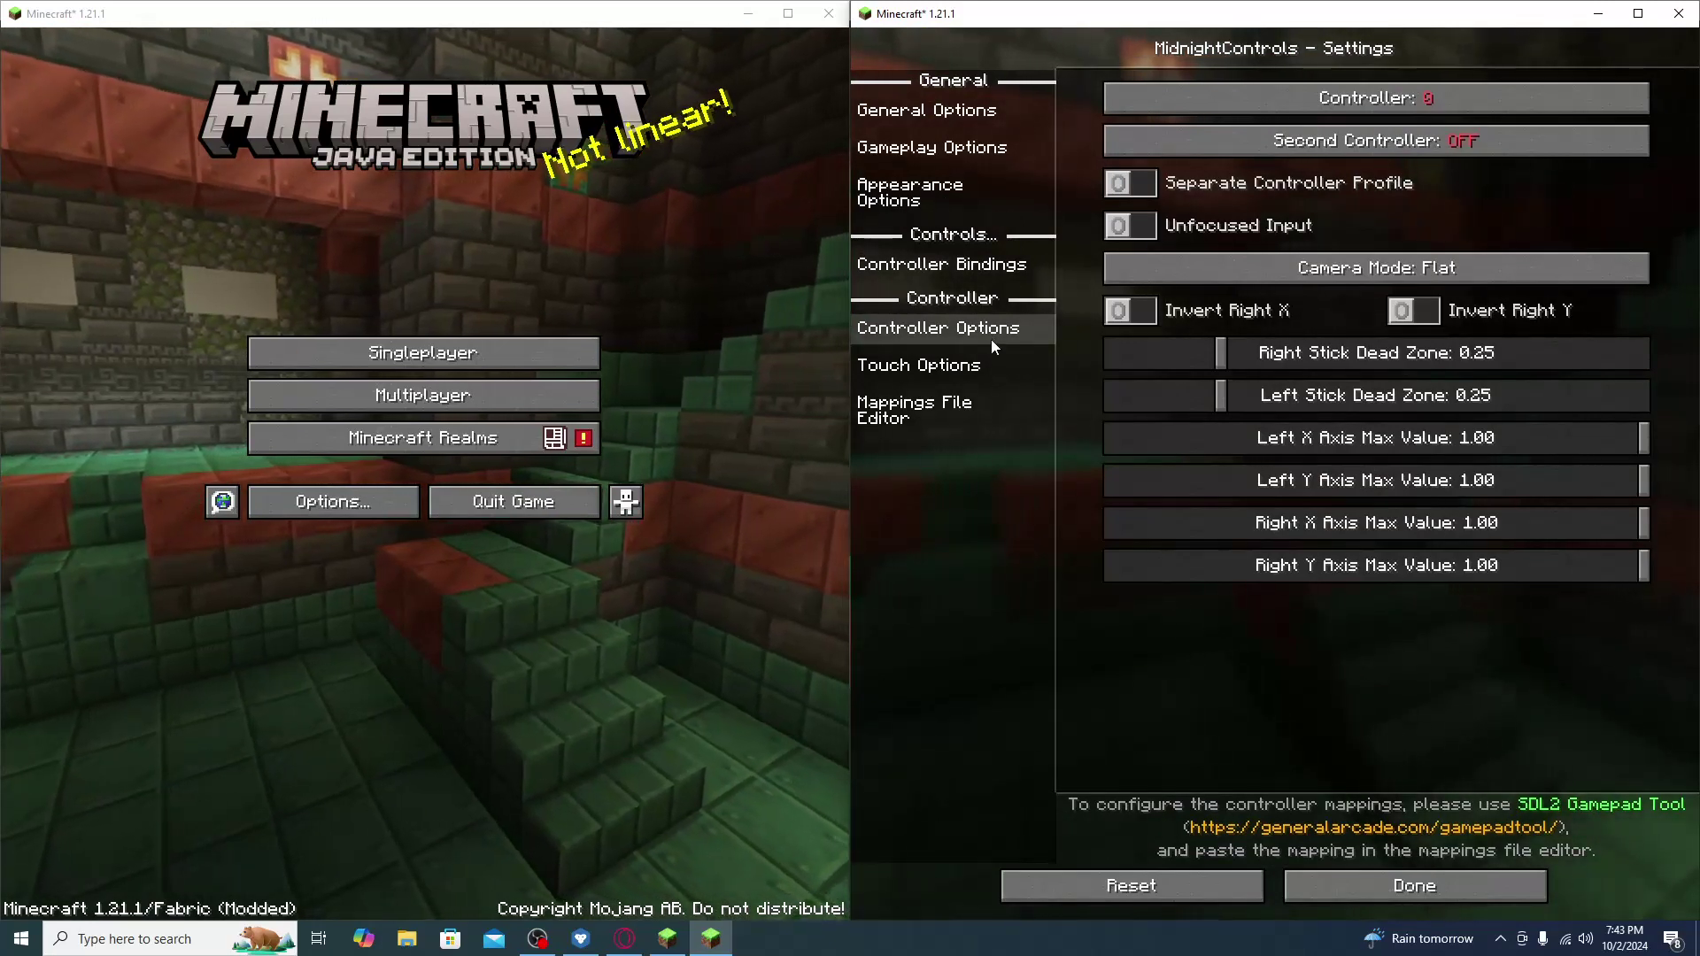
{"action": "left_click", "coordinate": [1128, 239]}
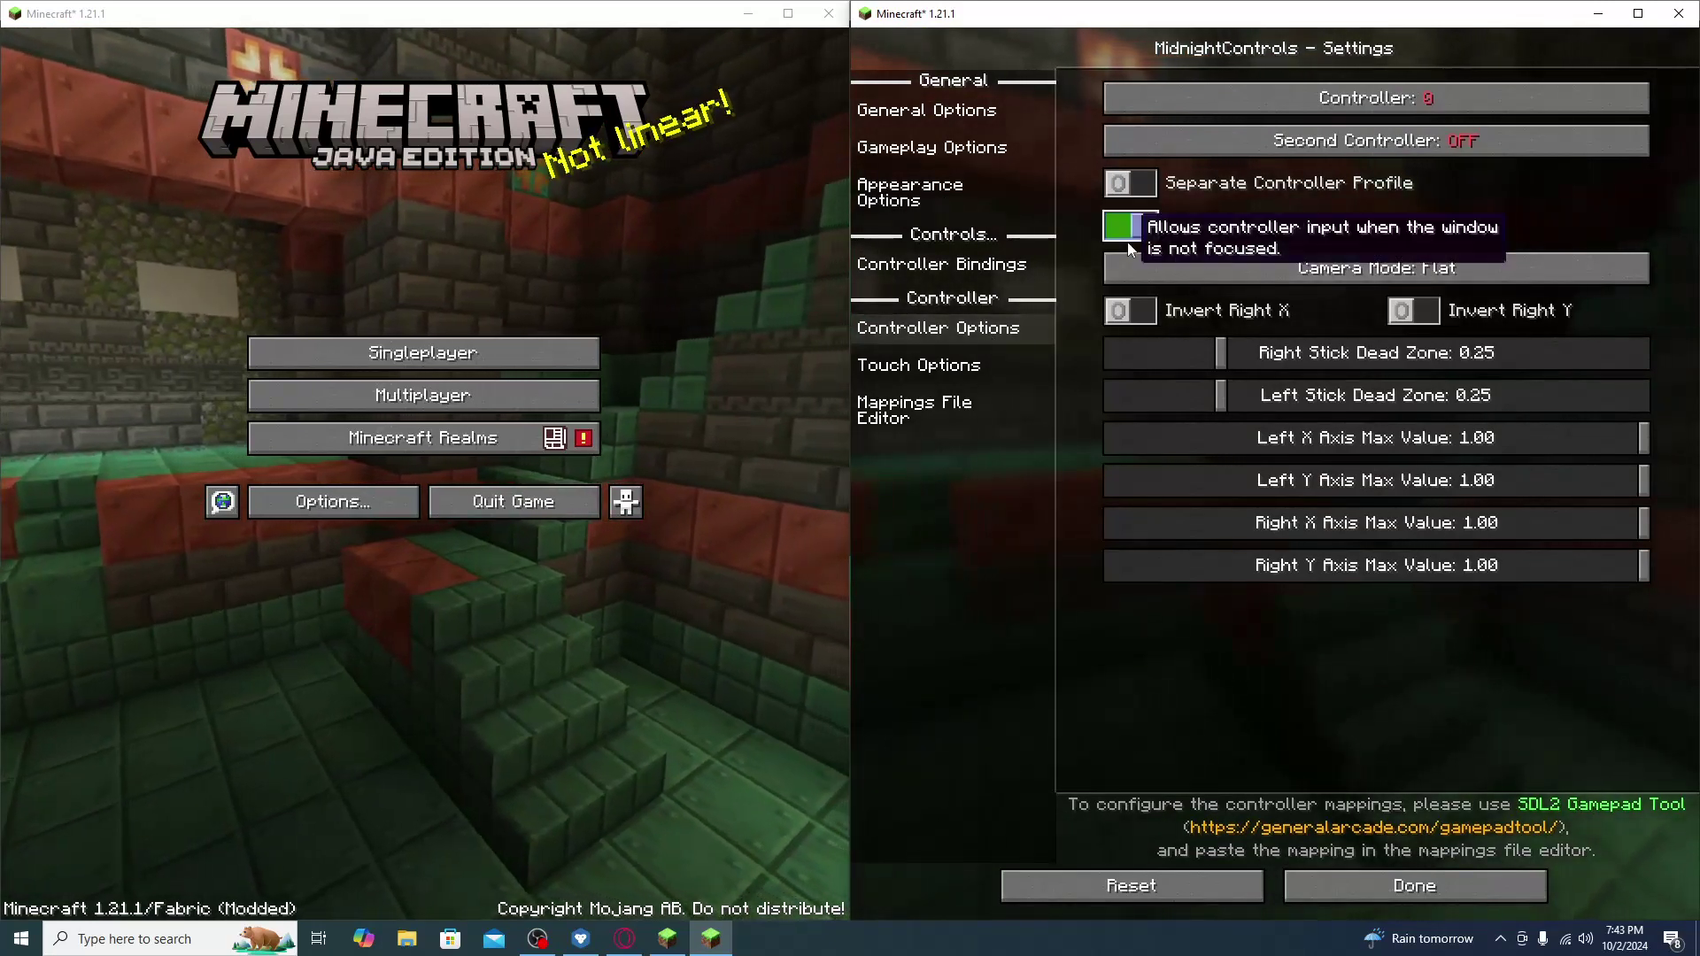
{"action": "left_click", "coordinate": [999, 367]}
{"action": "left_click", "coordinate": [996, 340]}
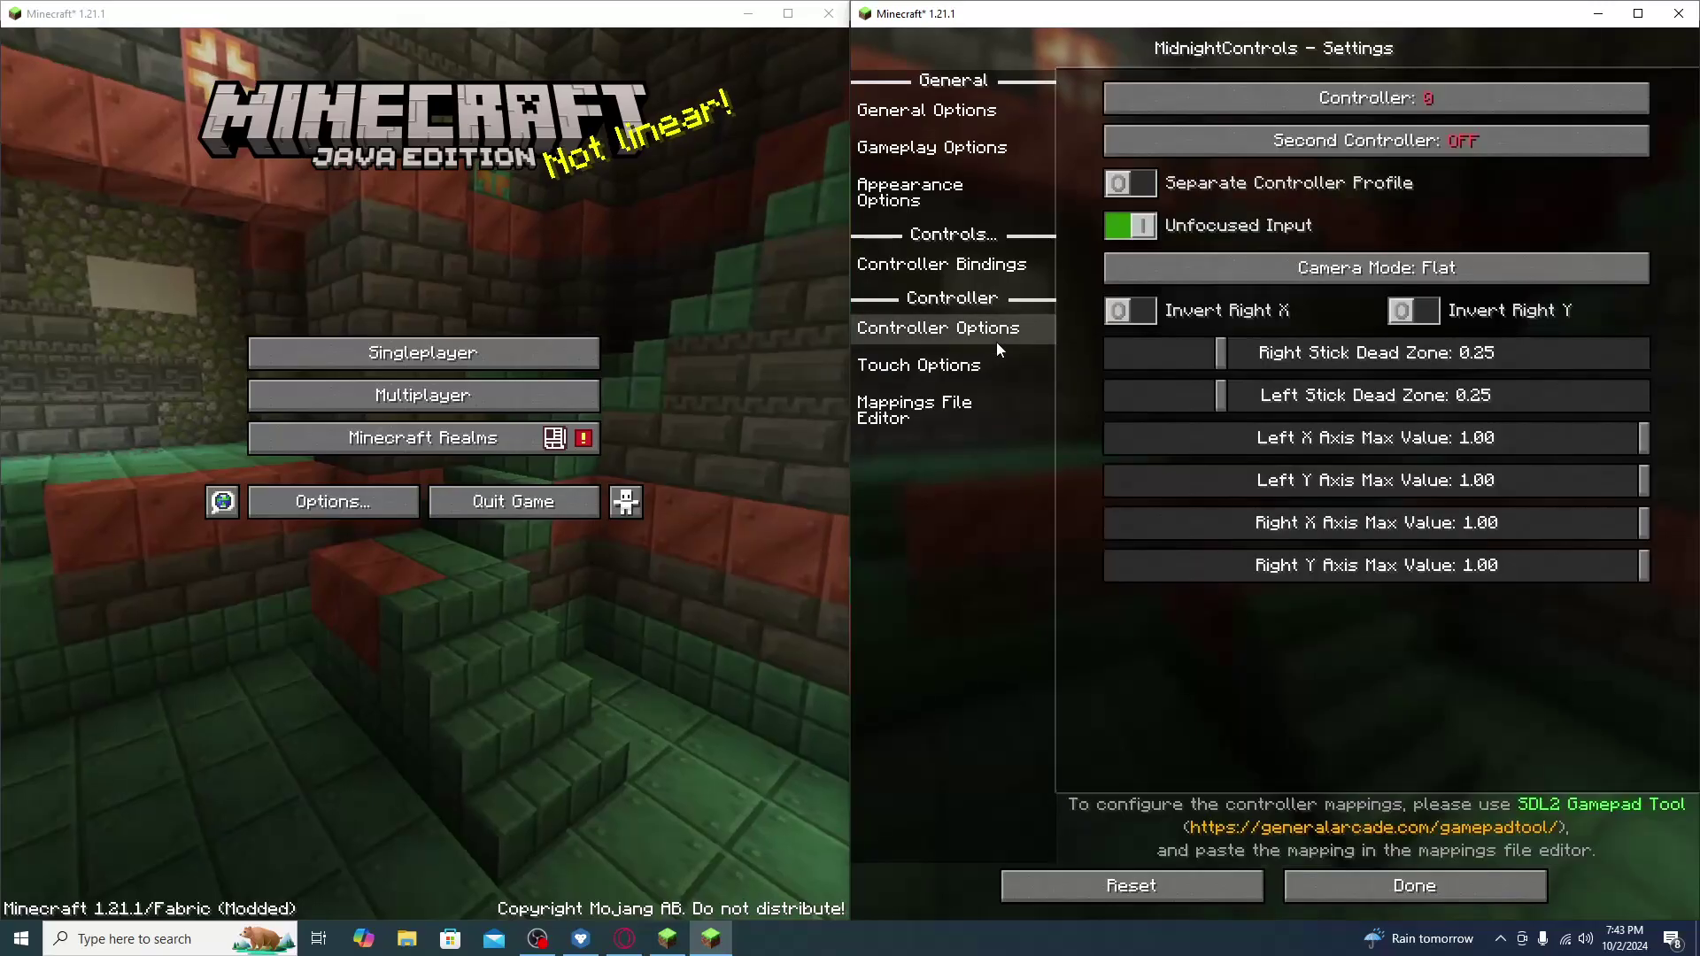
{"action": "left_click", "coordinate": [1330, 882]}
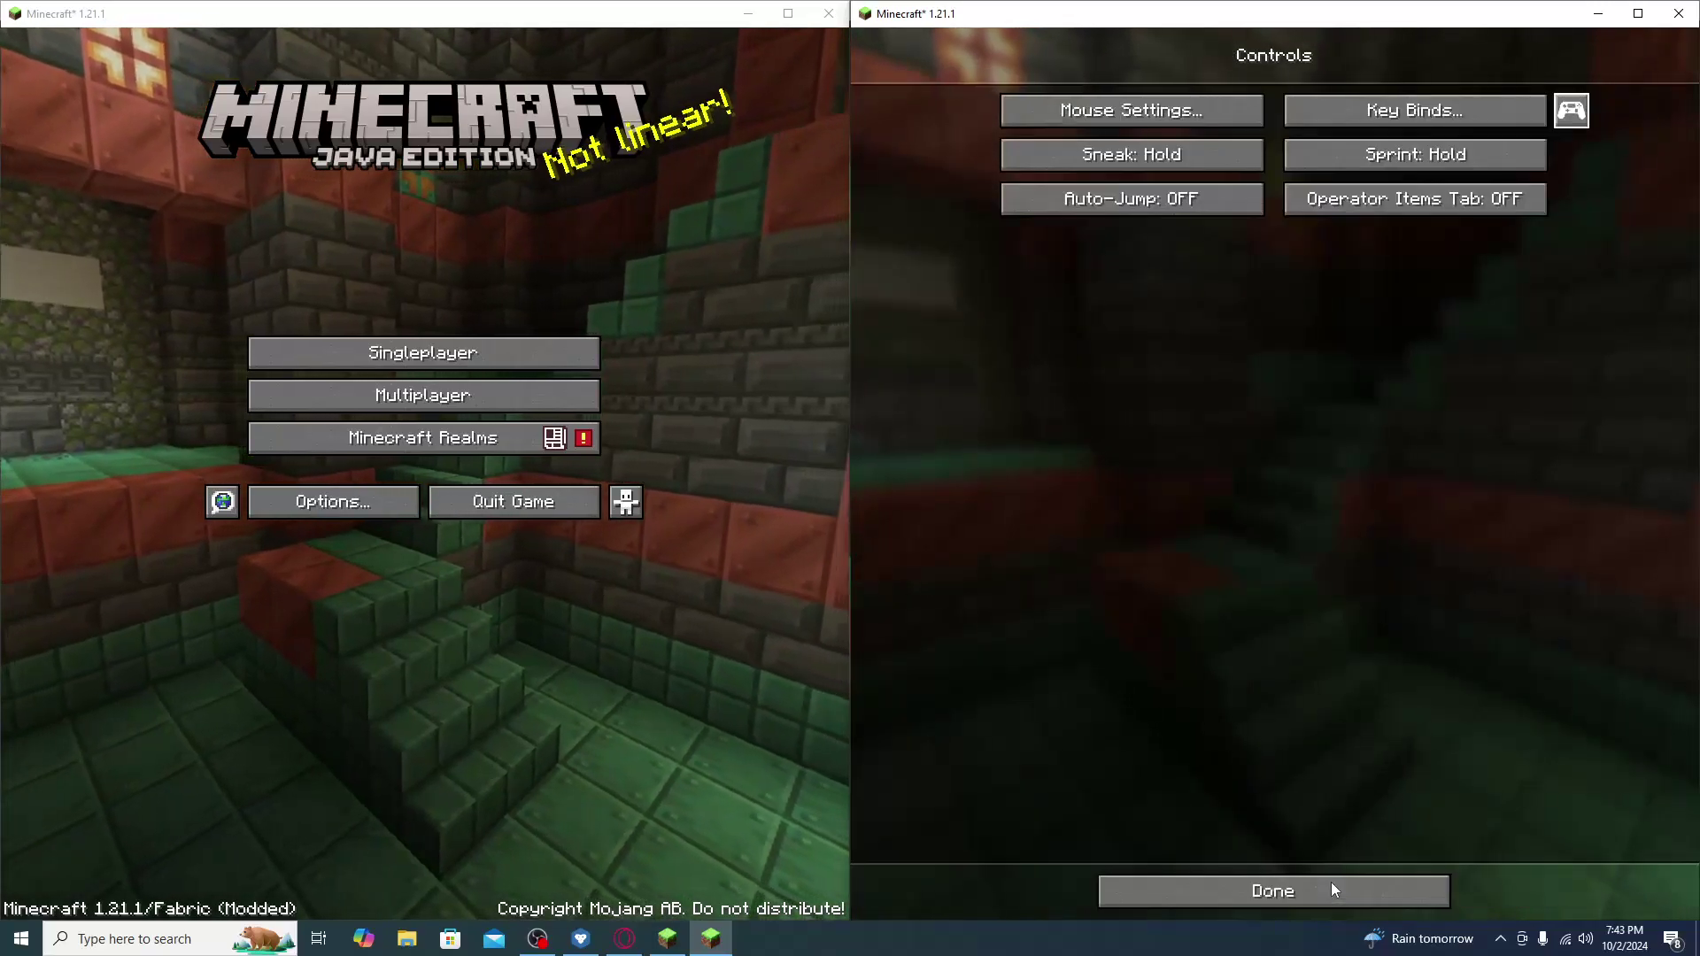
{"action": "left_click", "coordinate": [1331, 882]}
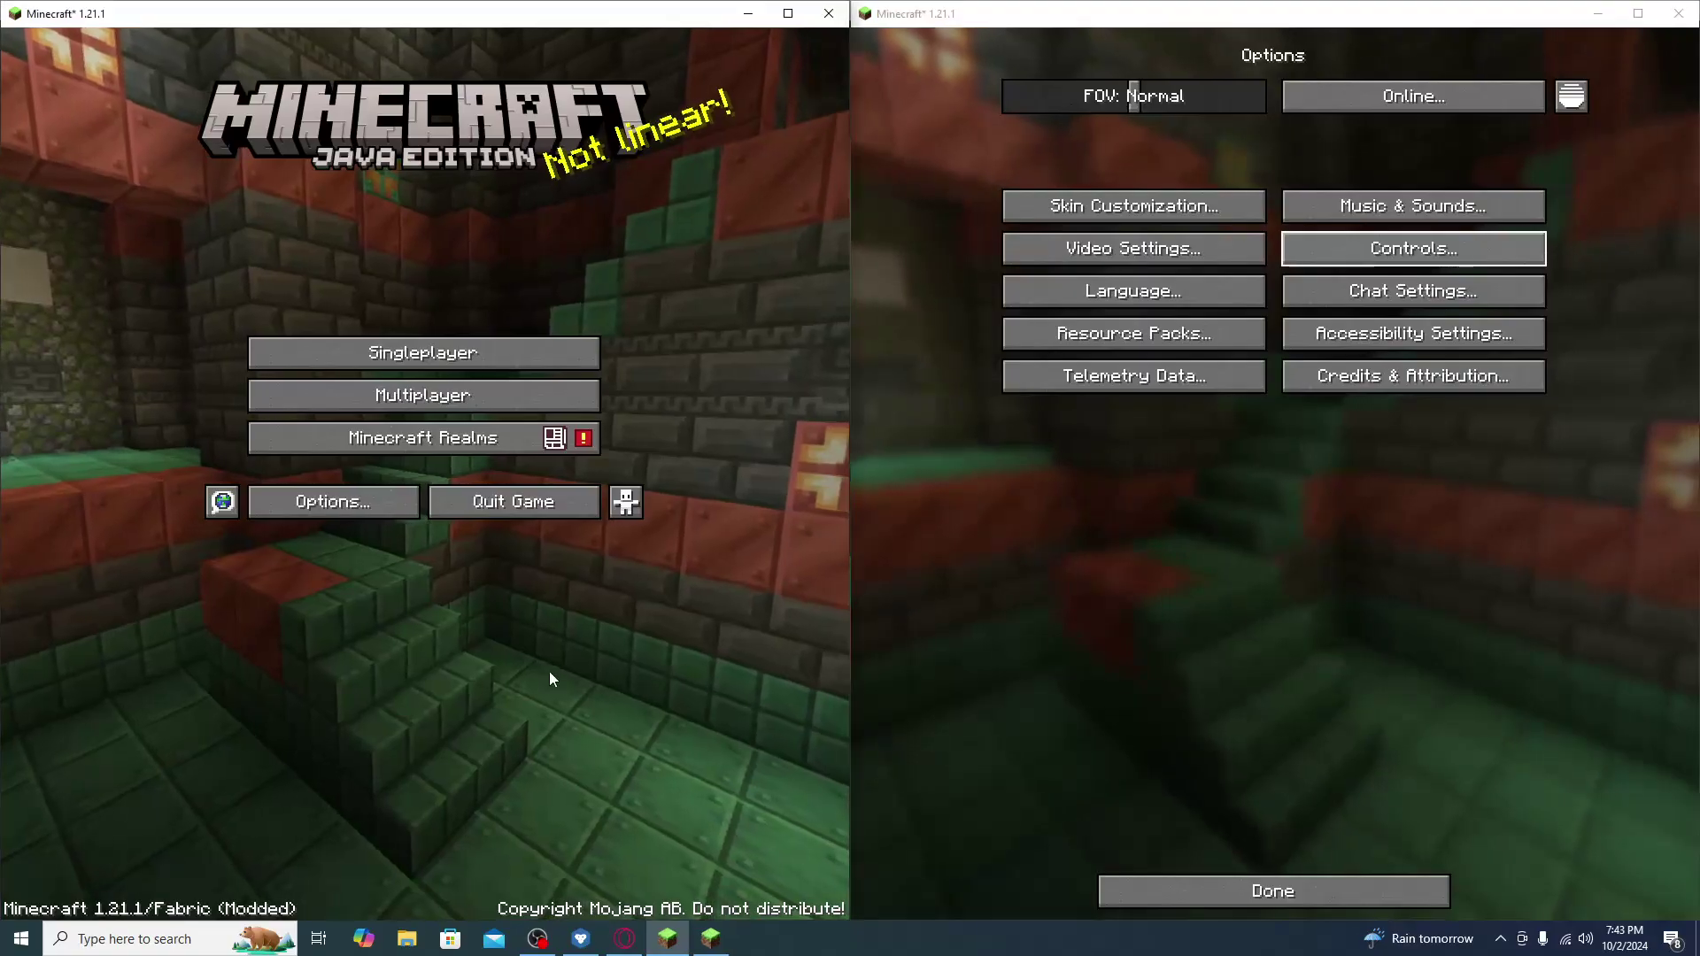
Sign the left game in offline with a typed username from Multiplayer, then return to title.
{"action": "left_click", "coordinate": [469, 297]}
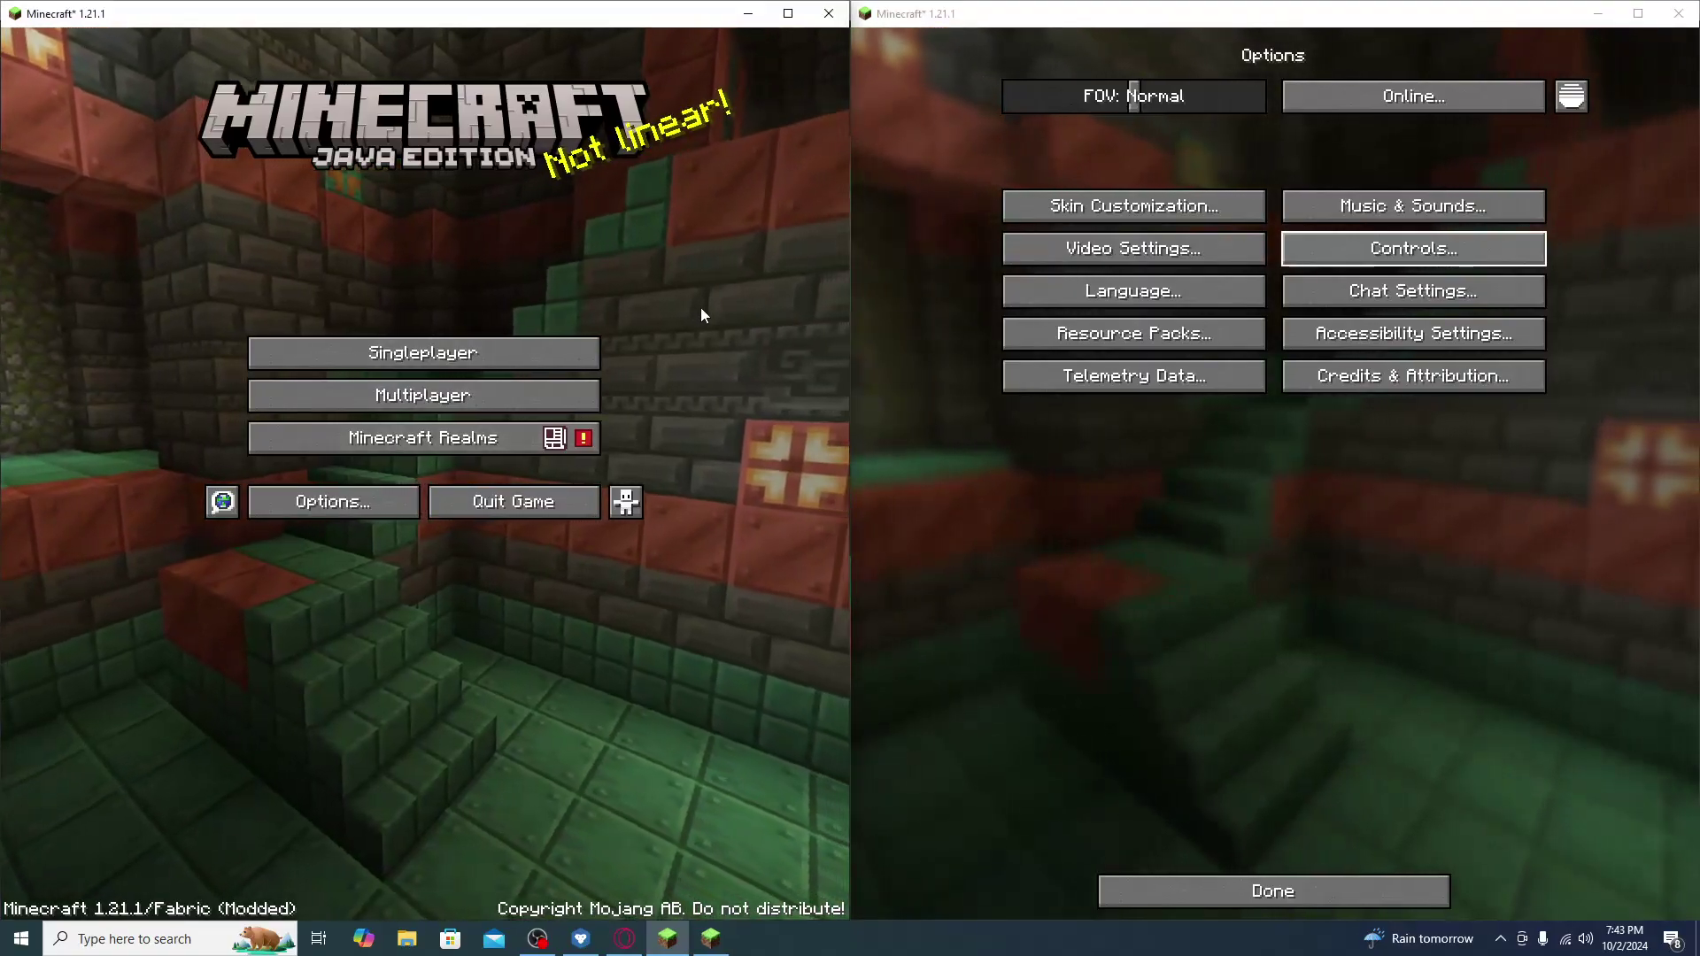
{"action": "left_click", "coordinate": [460, 393]}
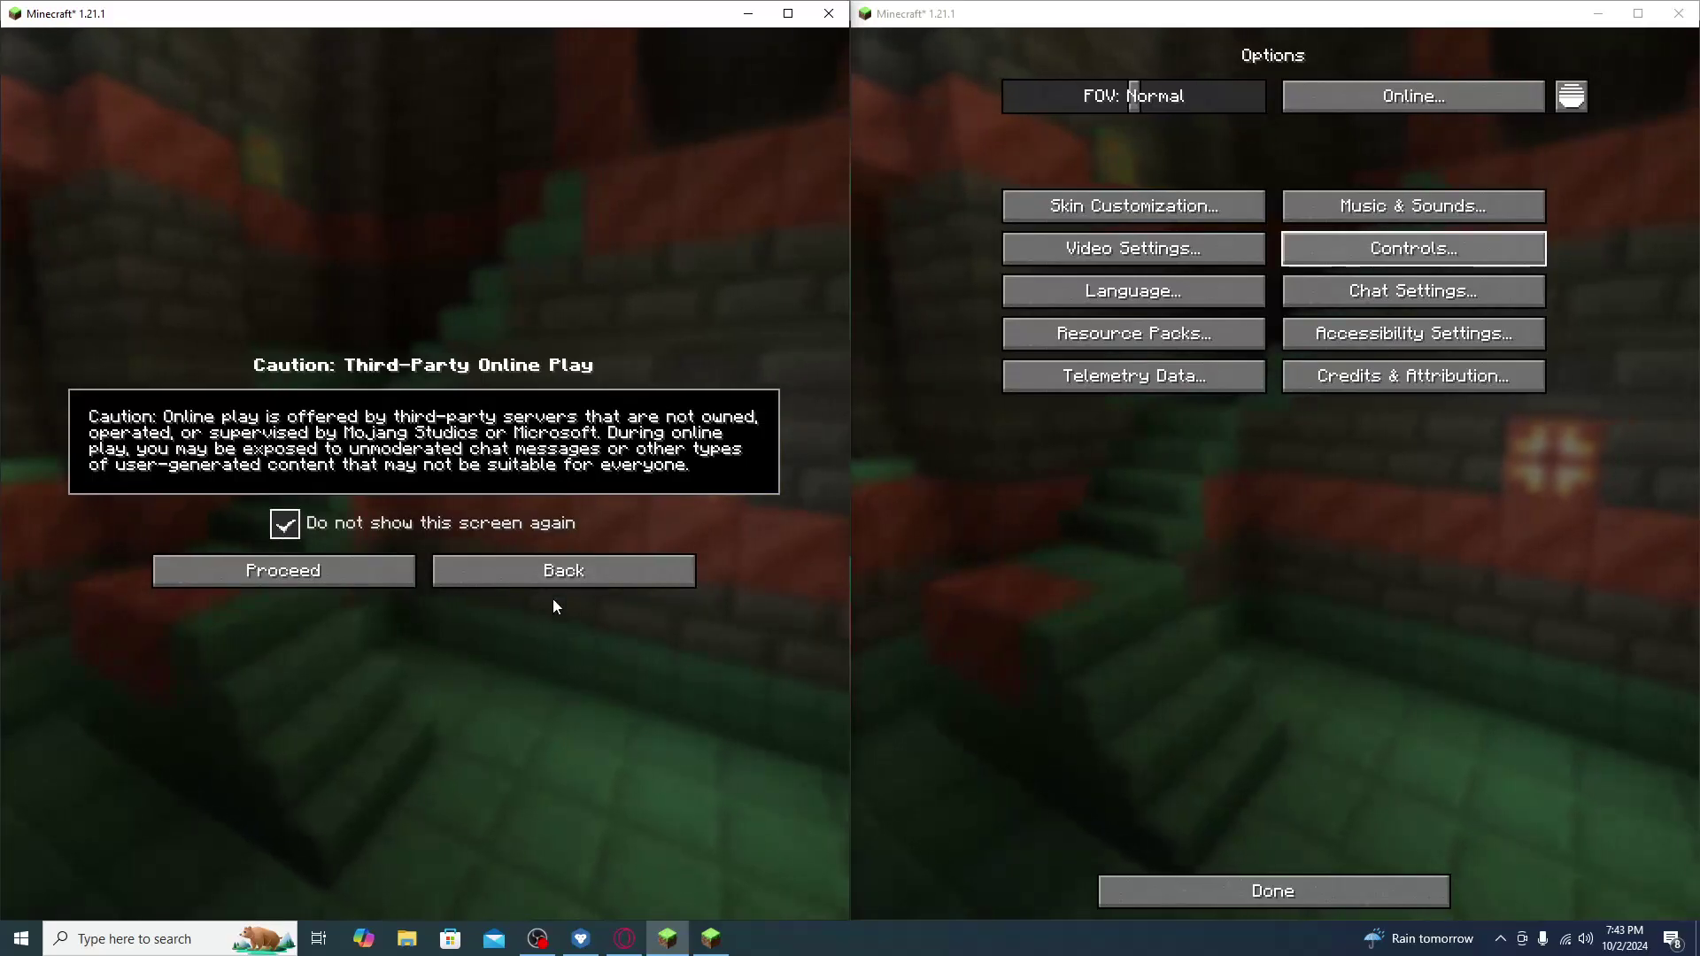
{"action": "left_click", "coordinate": [344, 570]}
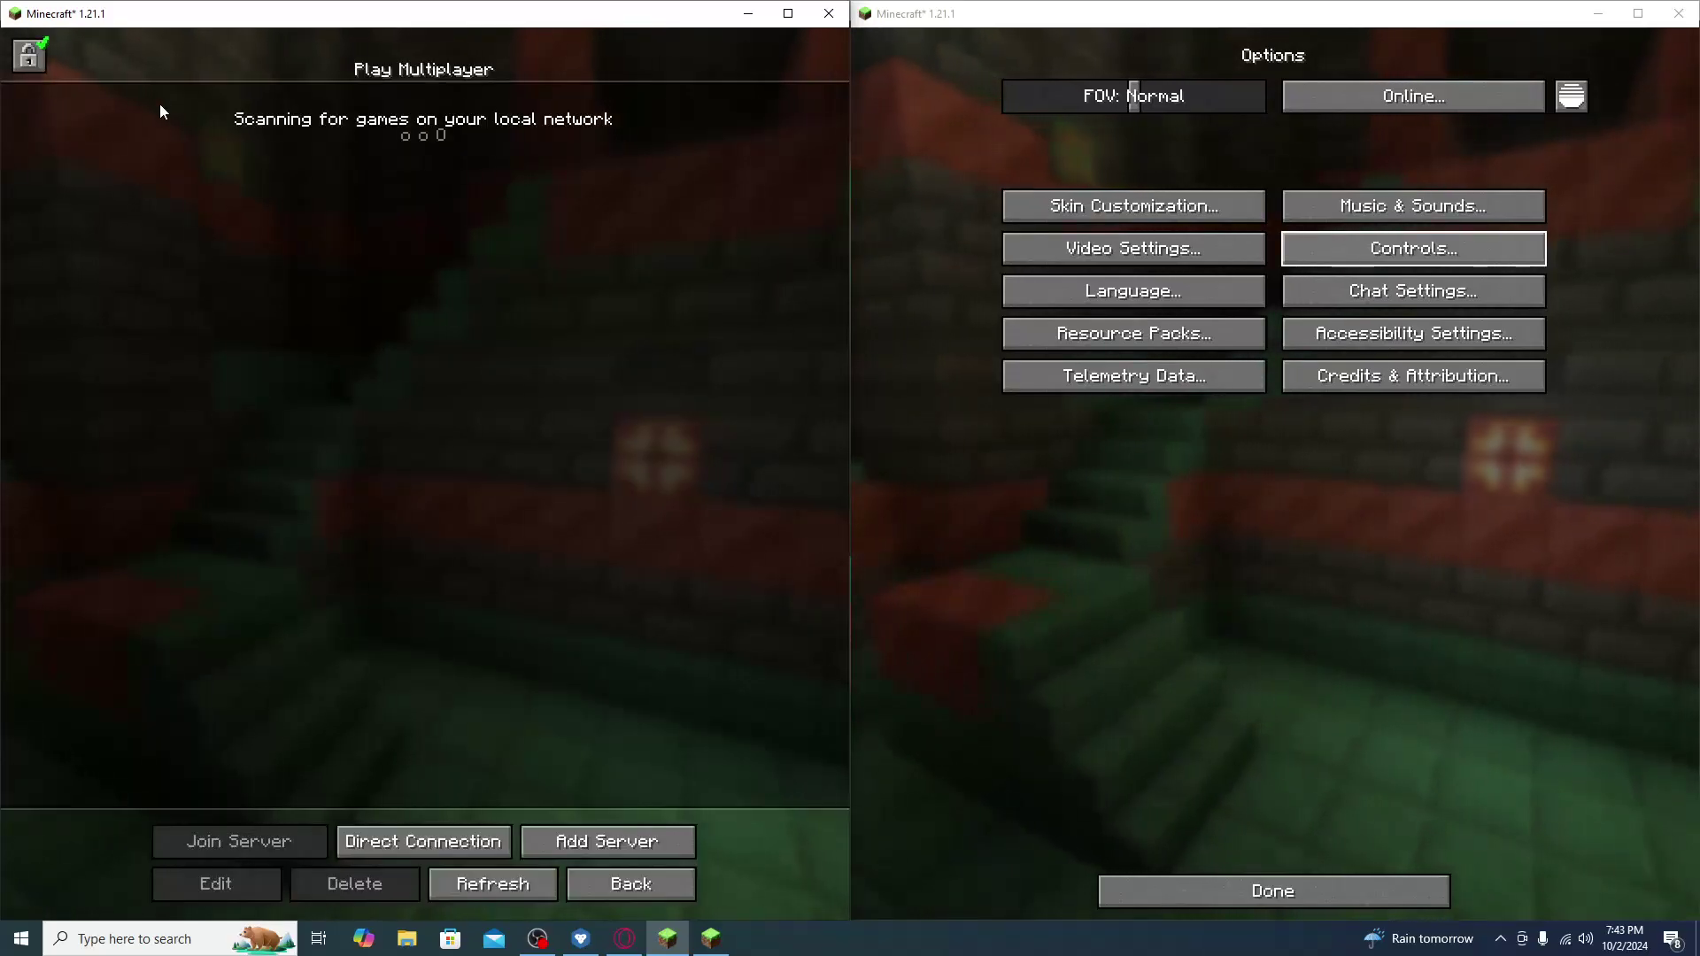
{"action": "left_click_drag", "start_coordinate": [43, 70], "coordinate": [148, 175]}
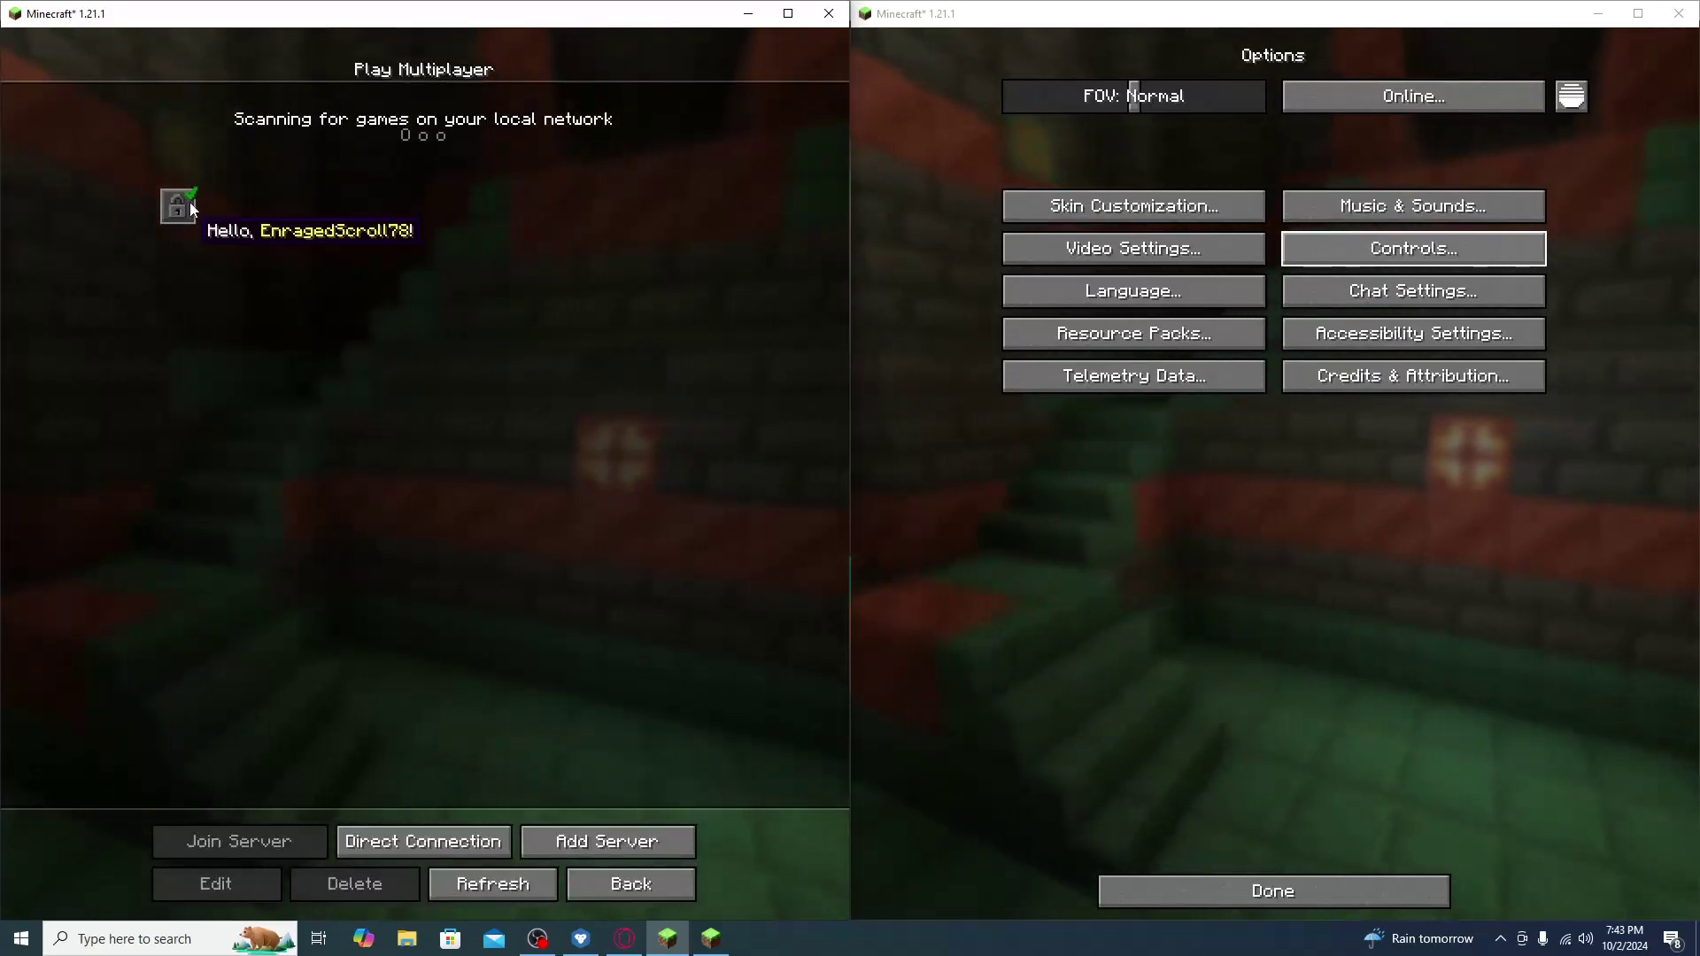
{"action": "left_click", "coordinate": [183, 205]}
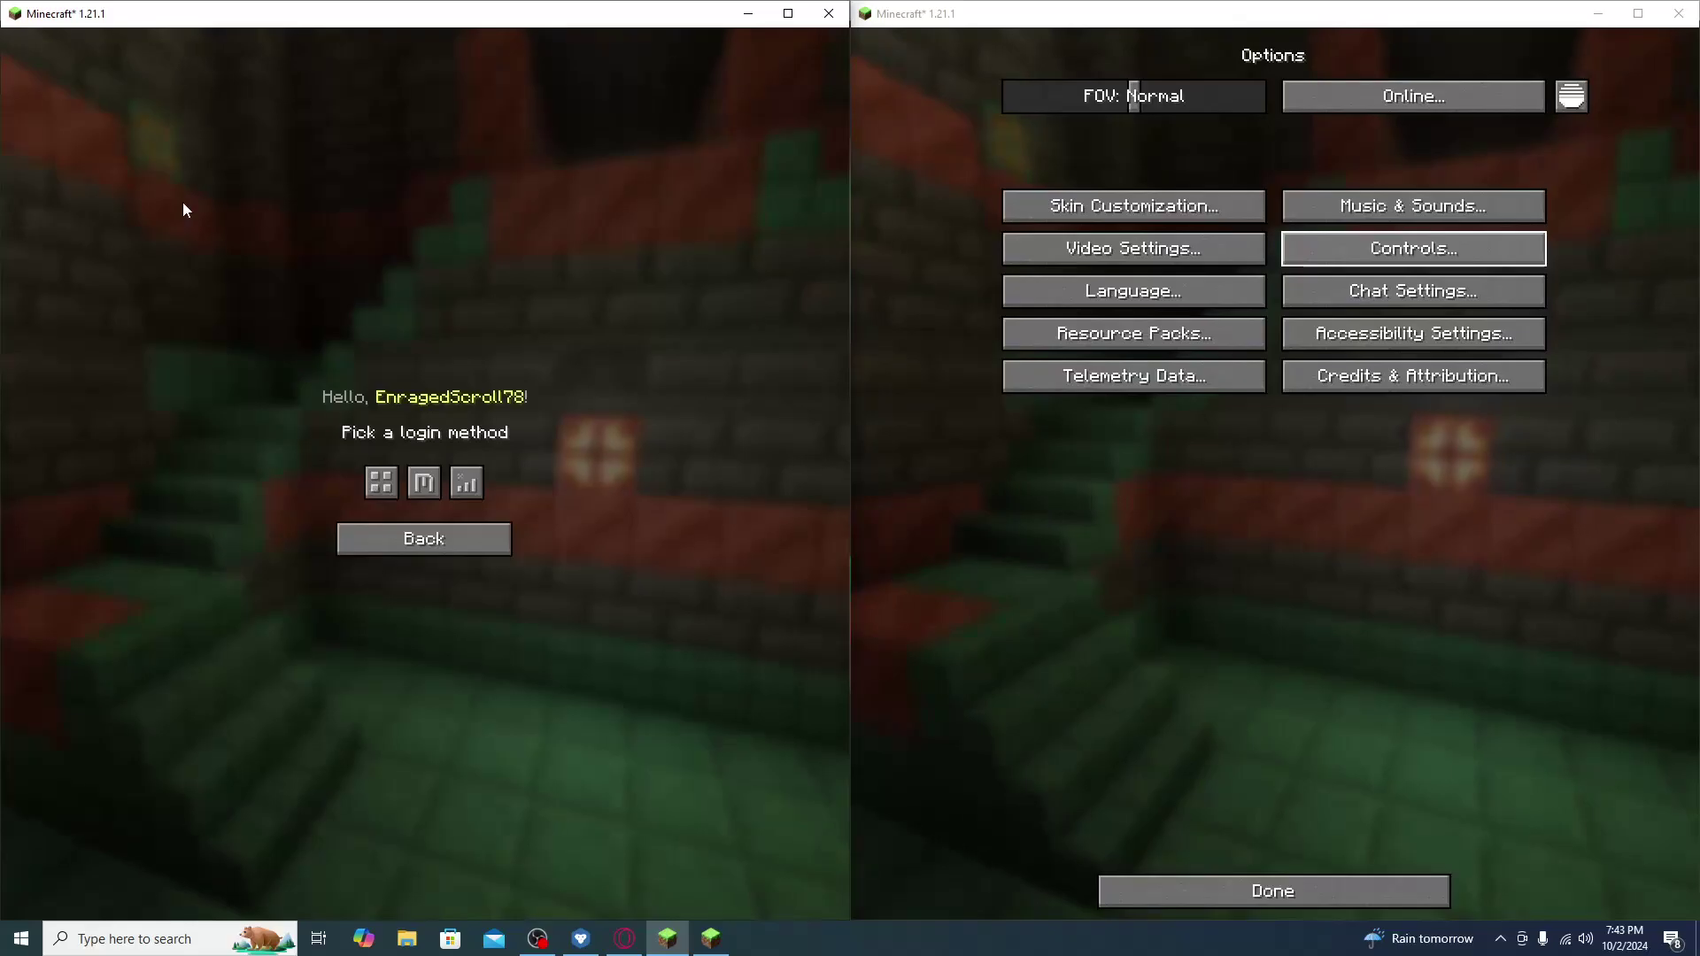
{"action": "left_click", "coordinate": [478, 476]}
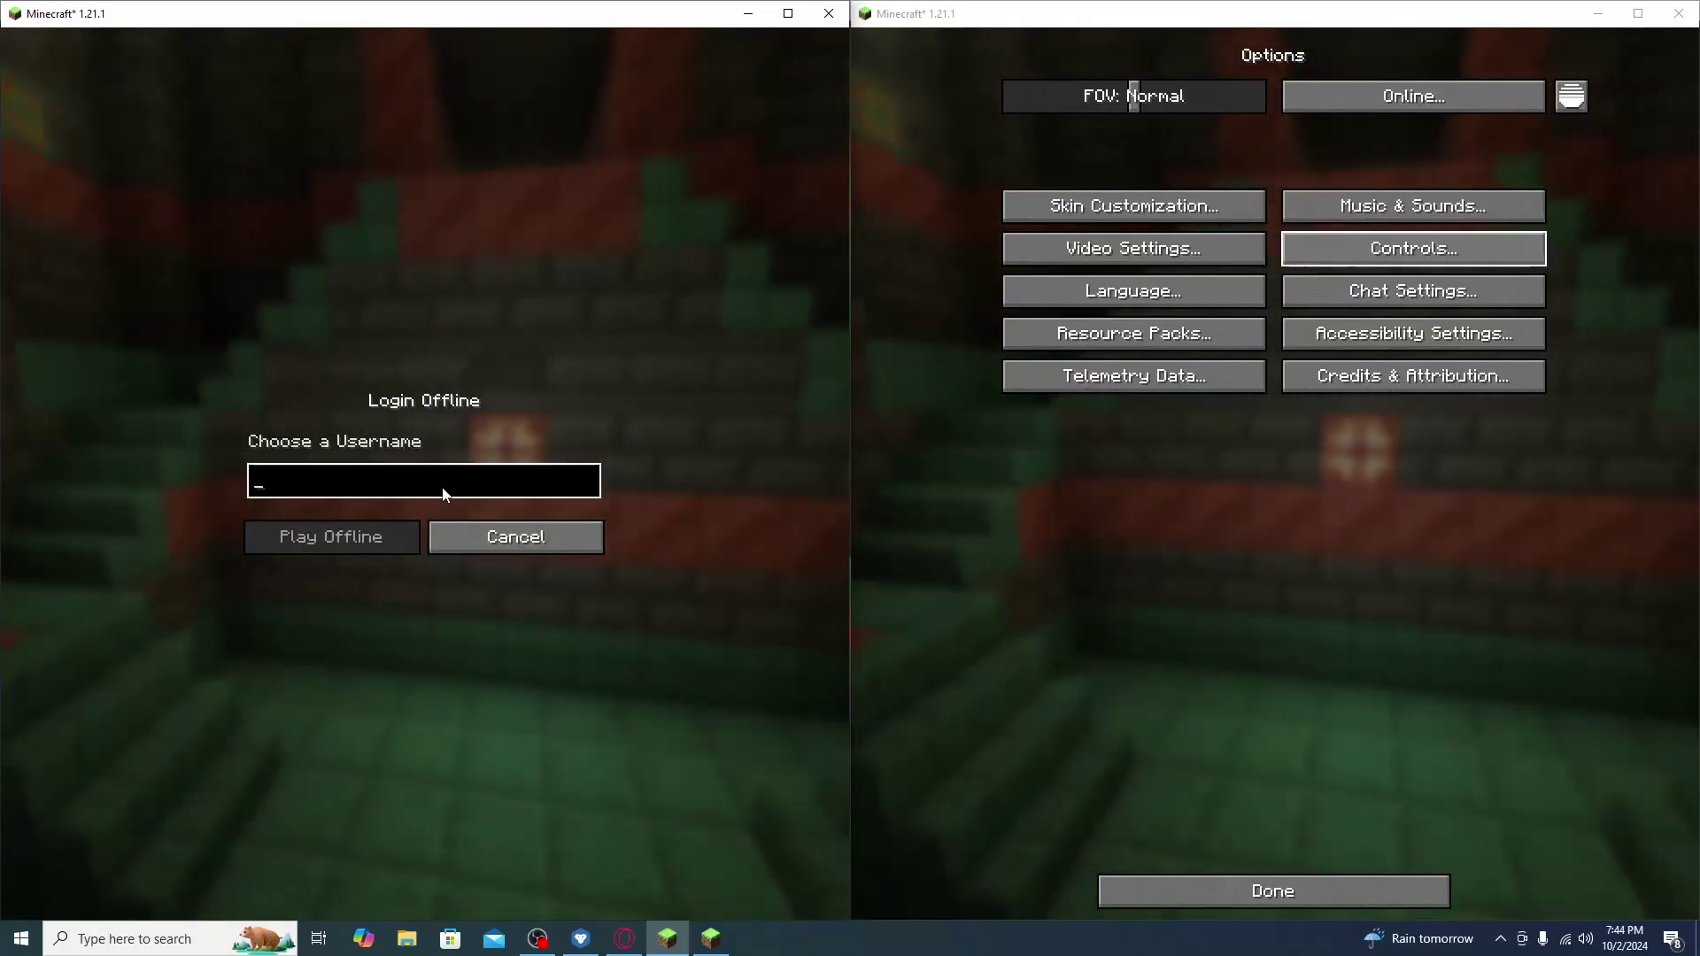
{"action": "type", "text": "tylerisgaming"}
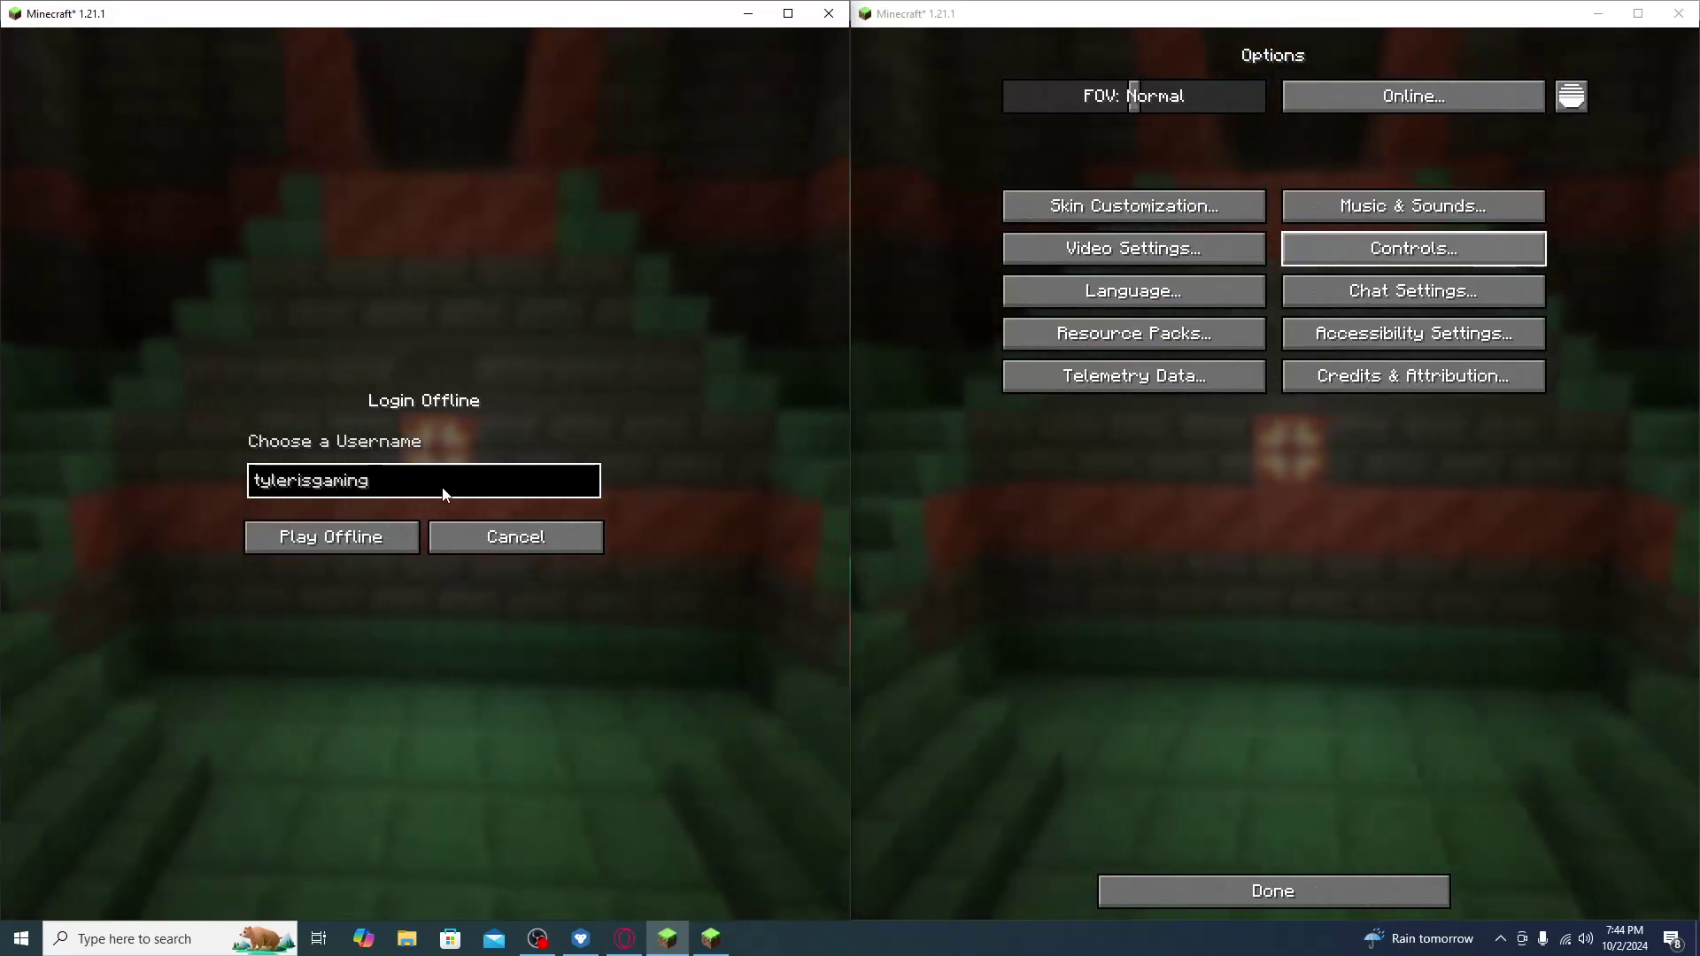
{"action": "left_click", "coordinate": [351, 545]}
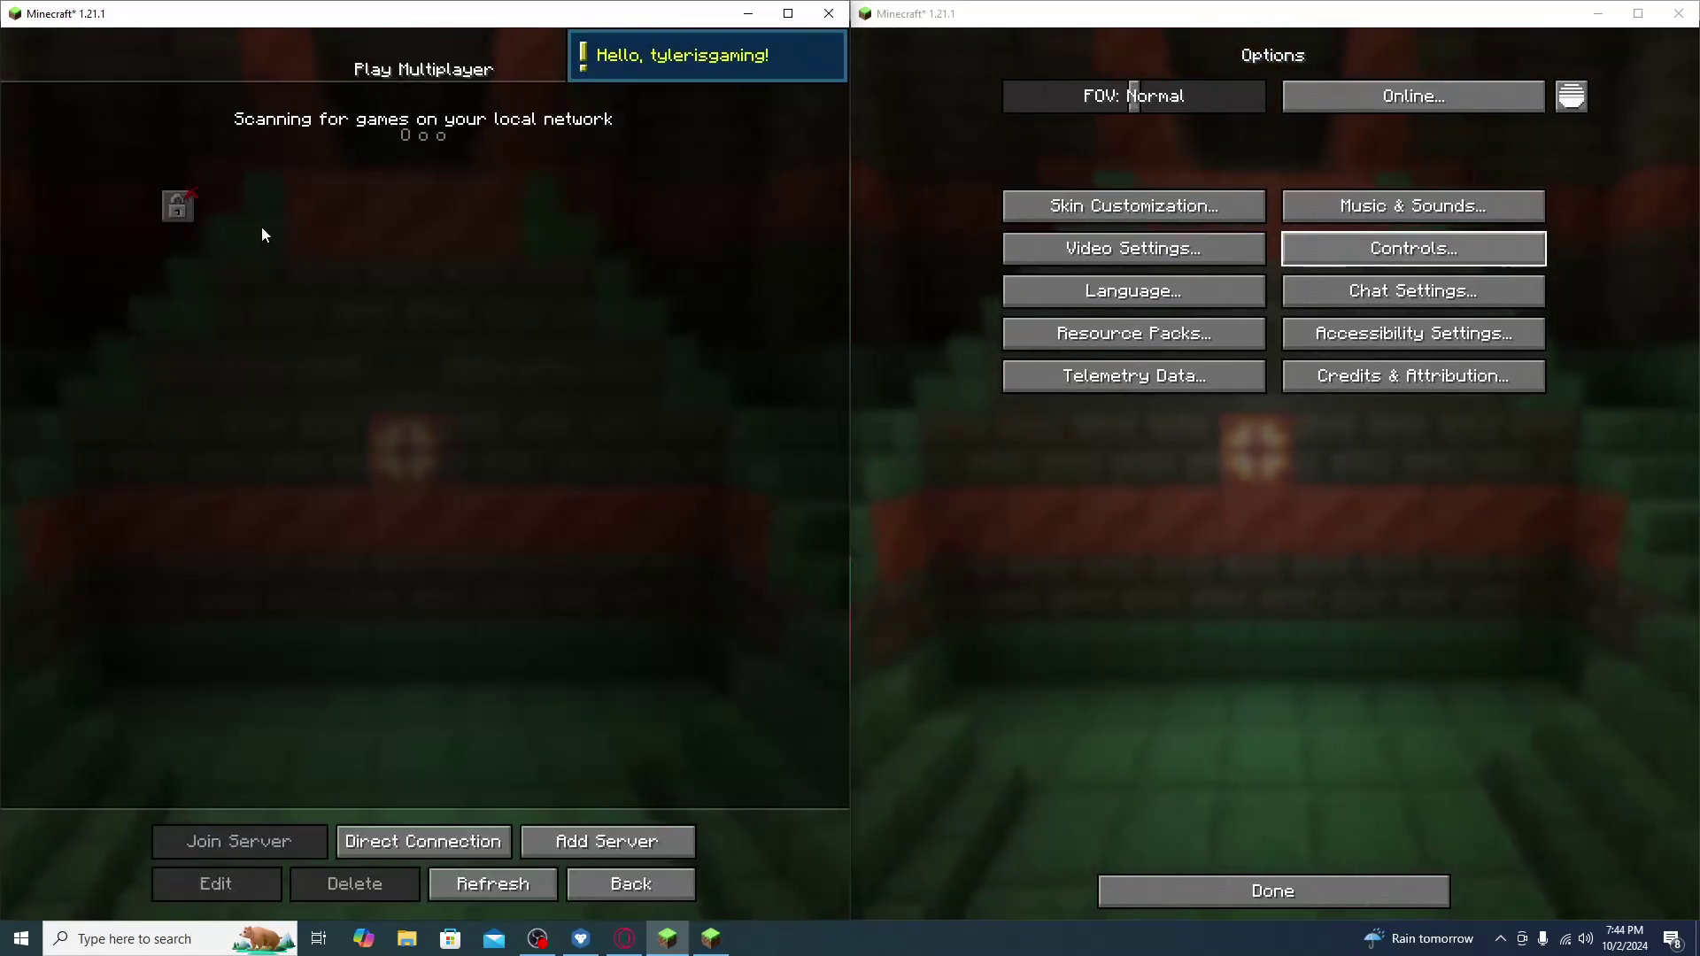
{"action": "left_click", "coordinate": [614, 884]}
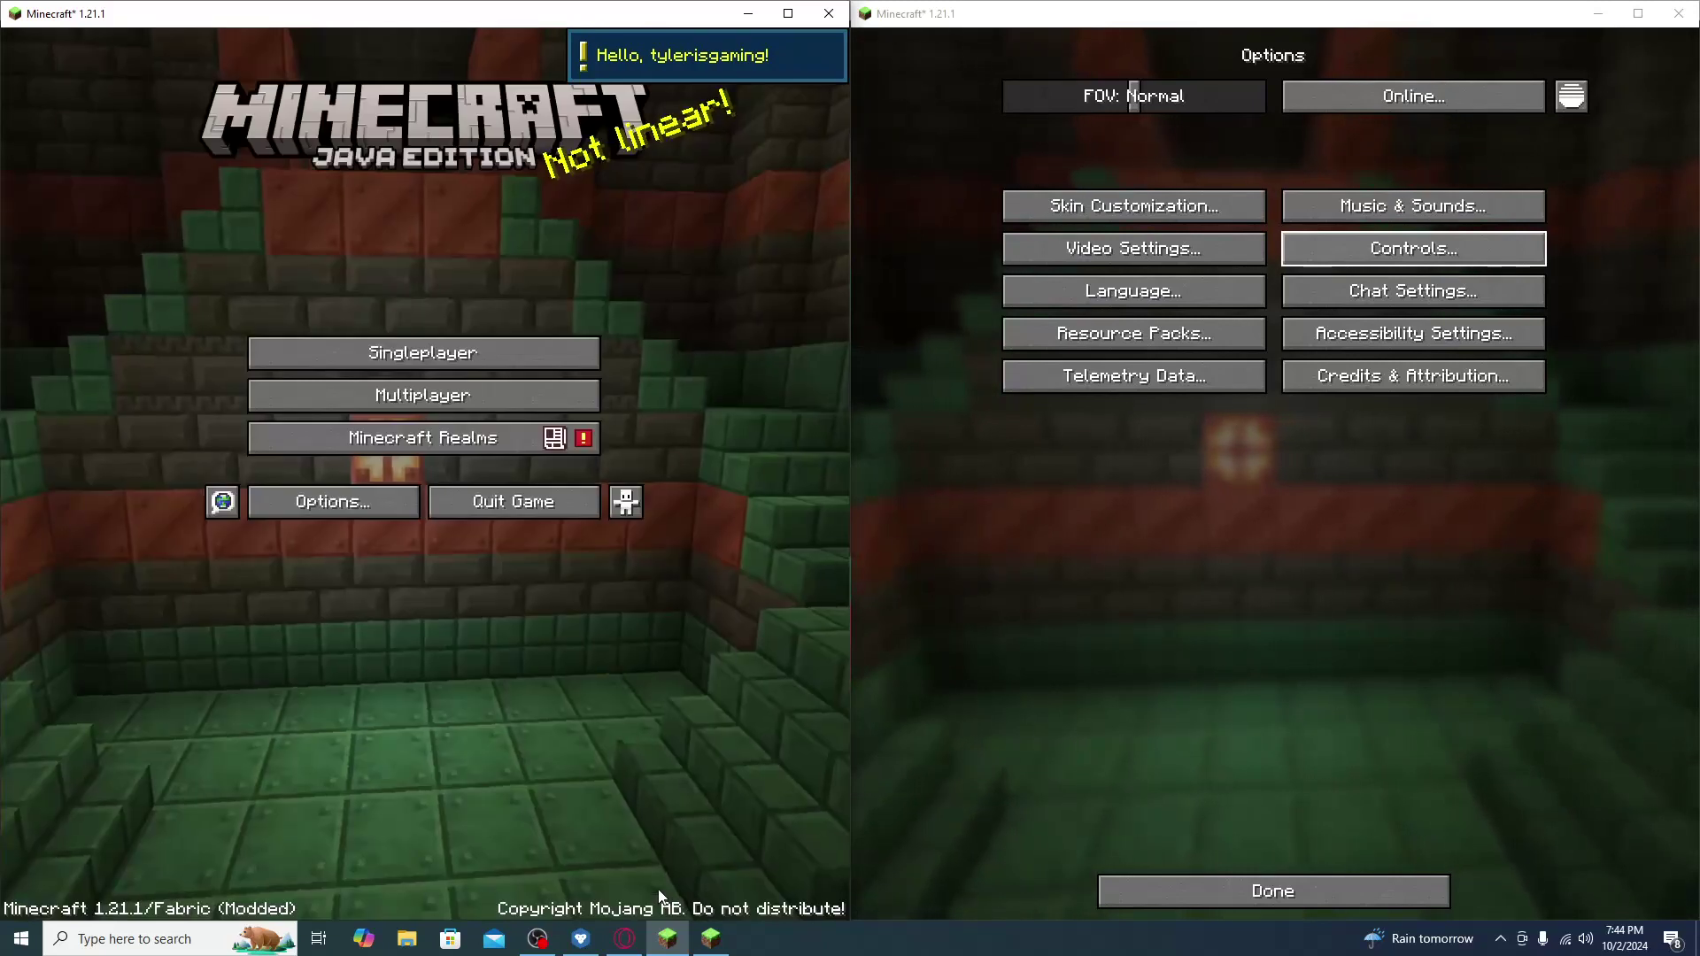
Create a Survival world named 'subscribe' with Allow Commands on in the left game.
{"action": "left_click", "coordinate": [461, 358]}
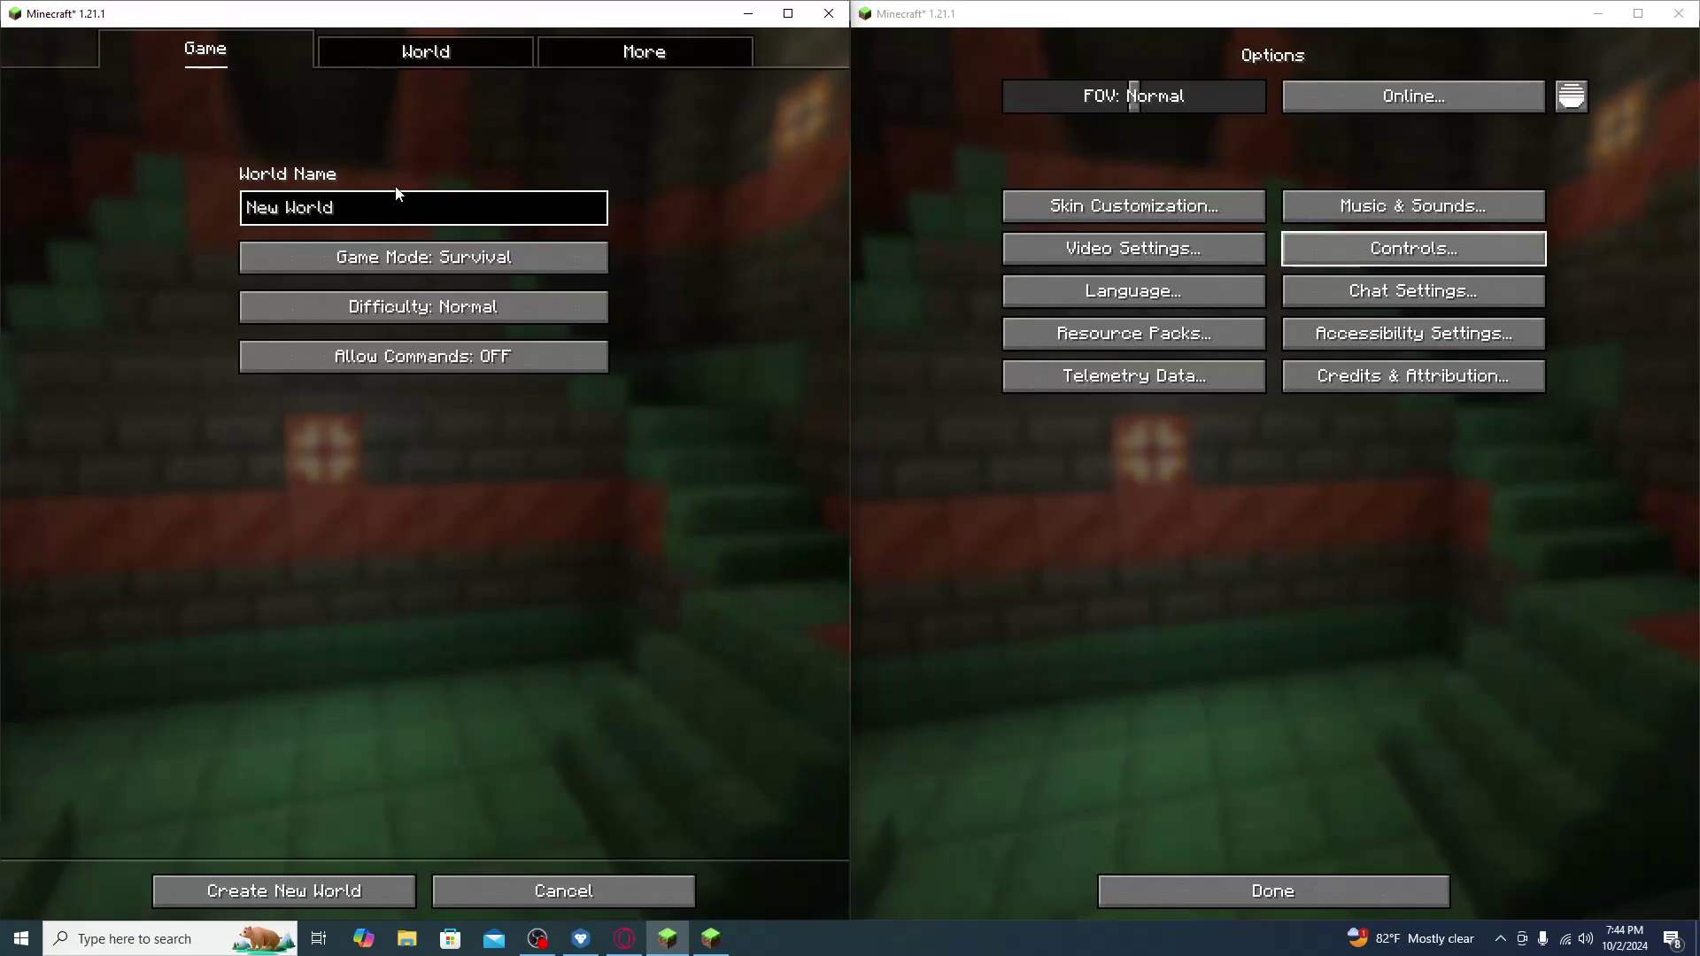
{"action": "key", "text": "BackSpace"}
{"action": "key", "text": "BackSpace"}
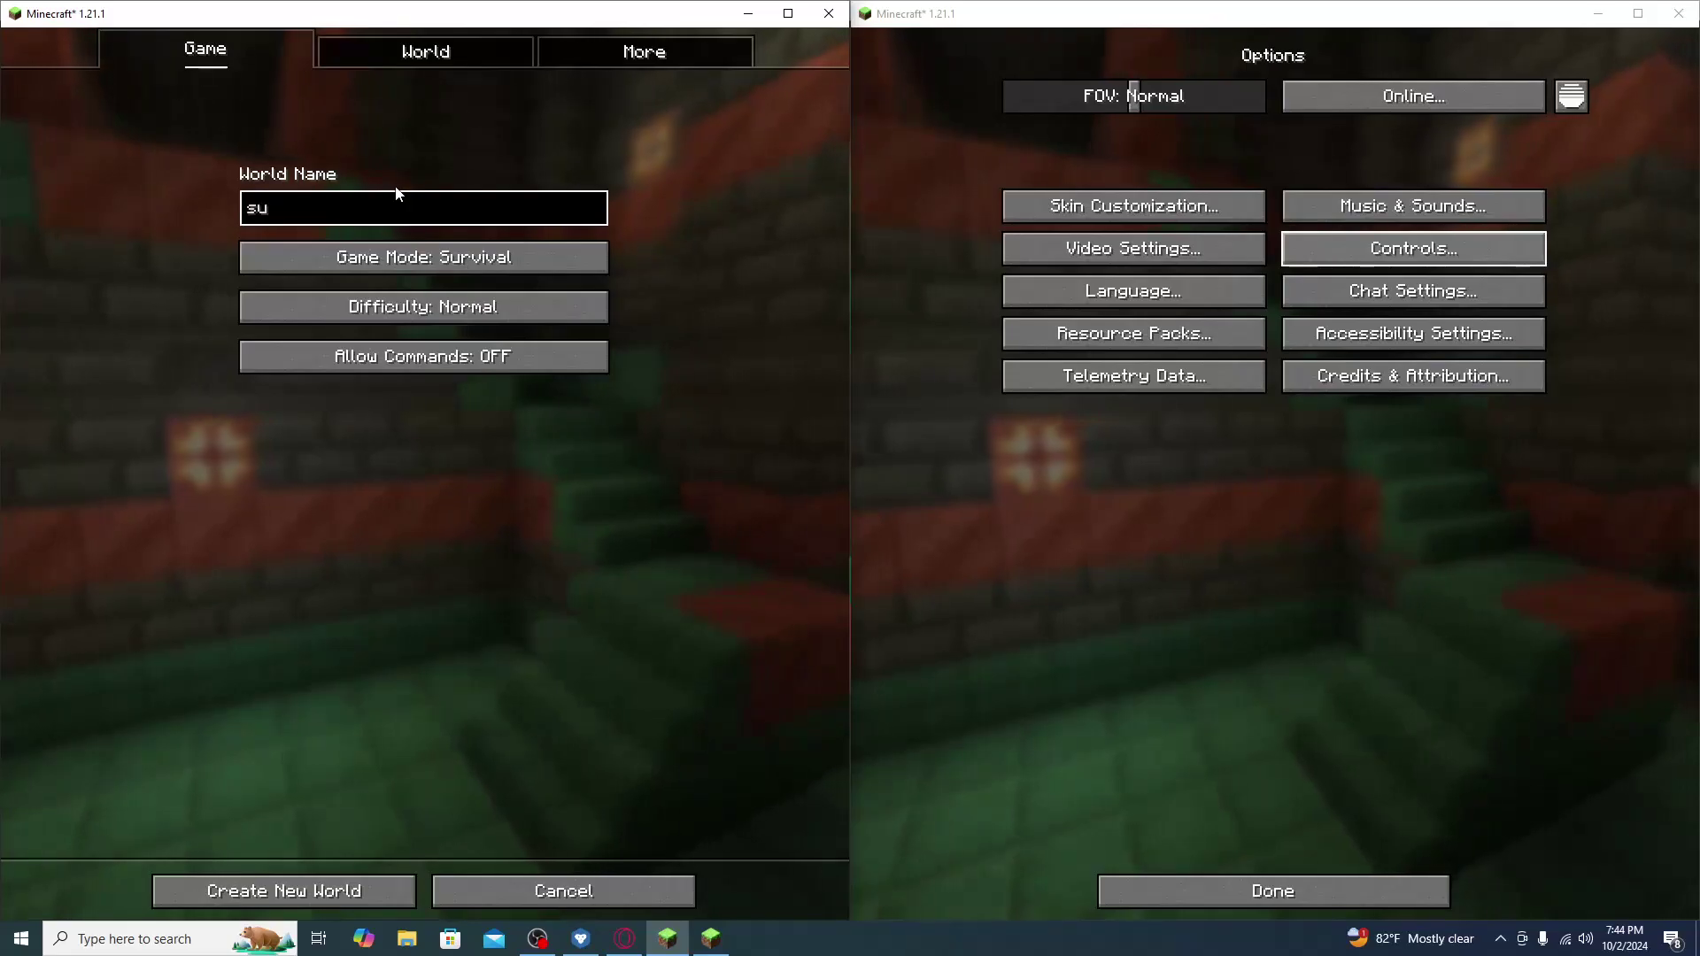
{"action": "type", "text": "scribe"}
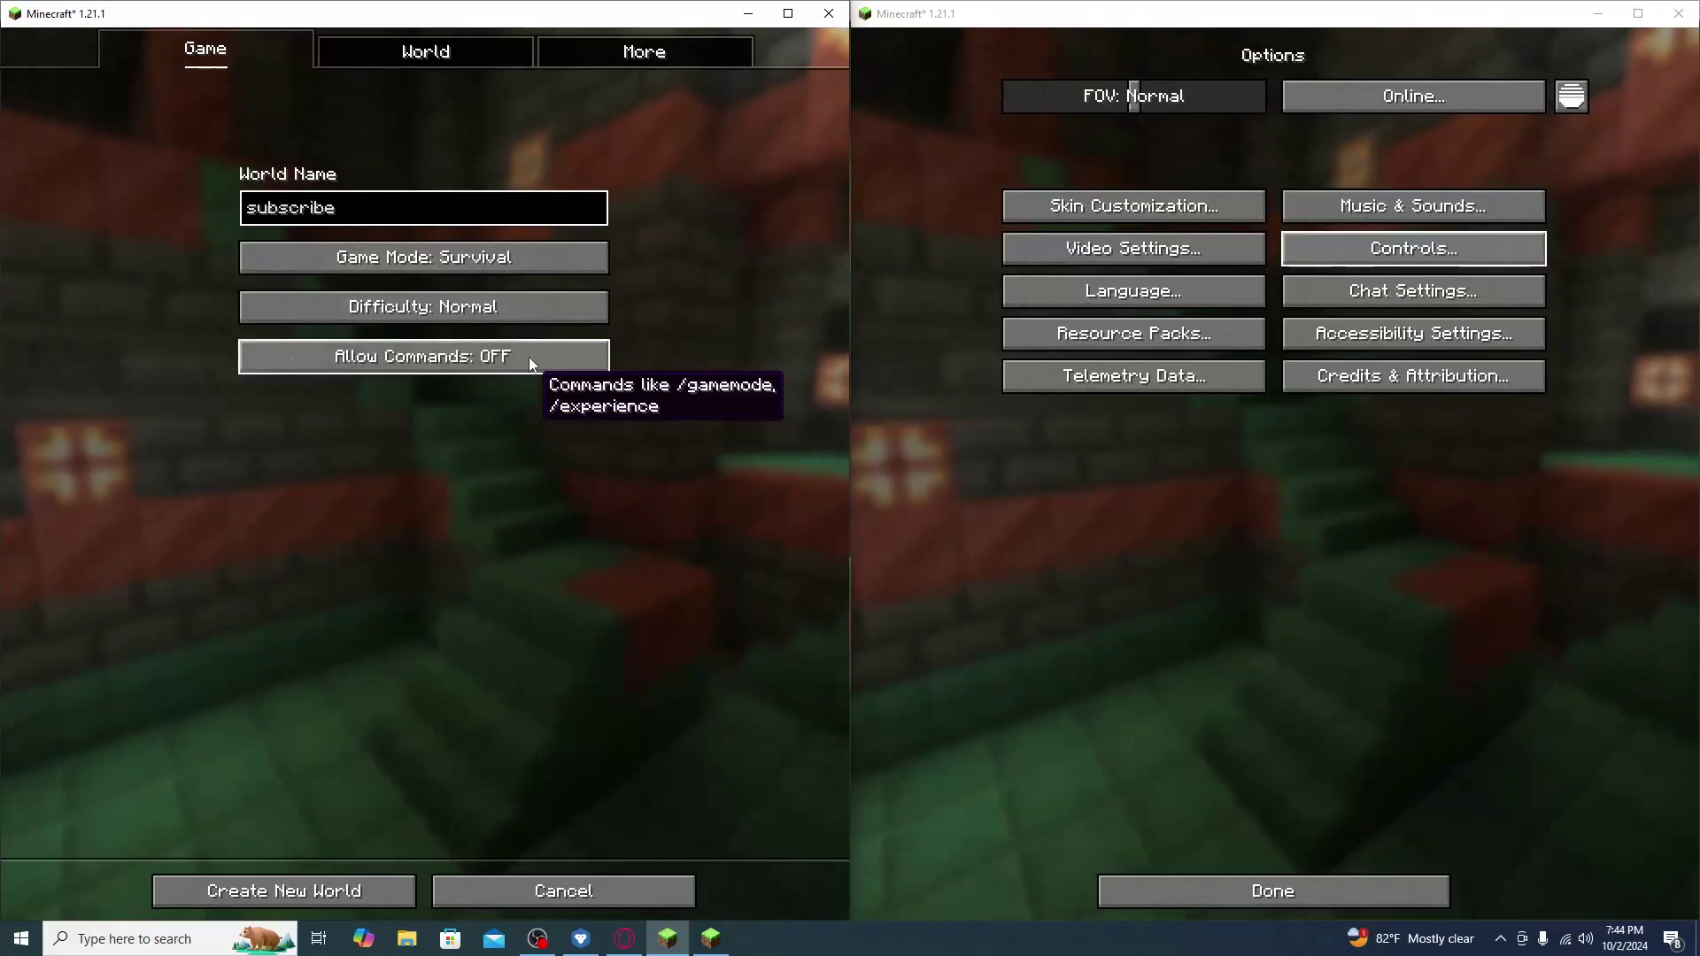
{"action": "left_click", "coordinate": [531, 359]}
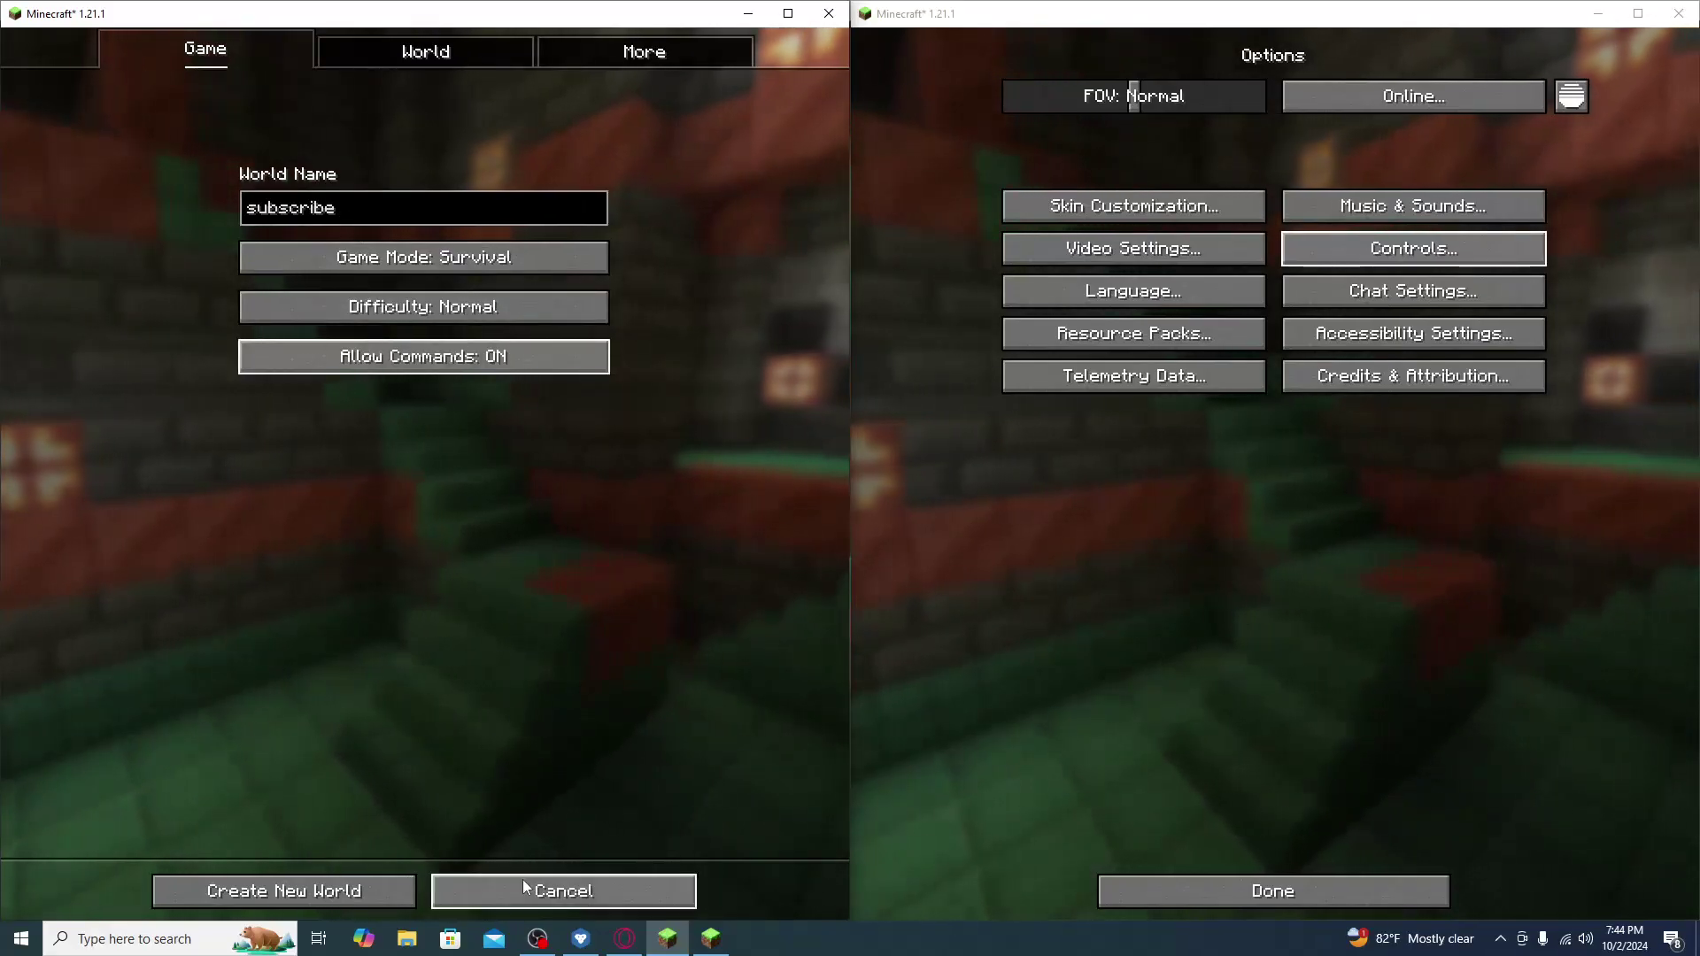
{"action": "left_click", "coordinate": [393, 884]}
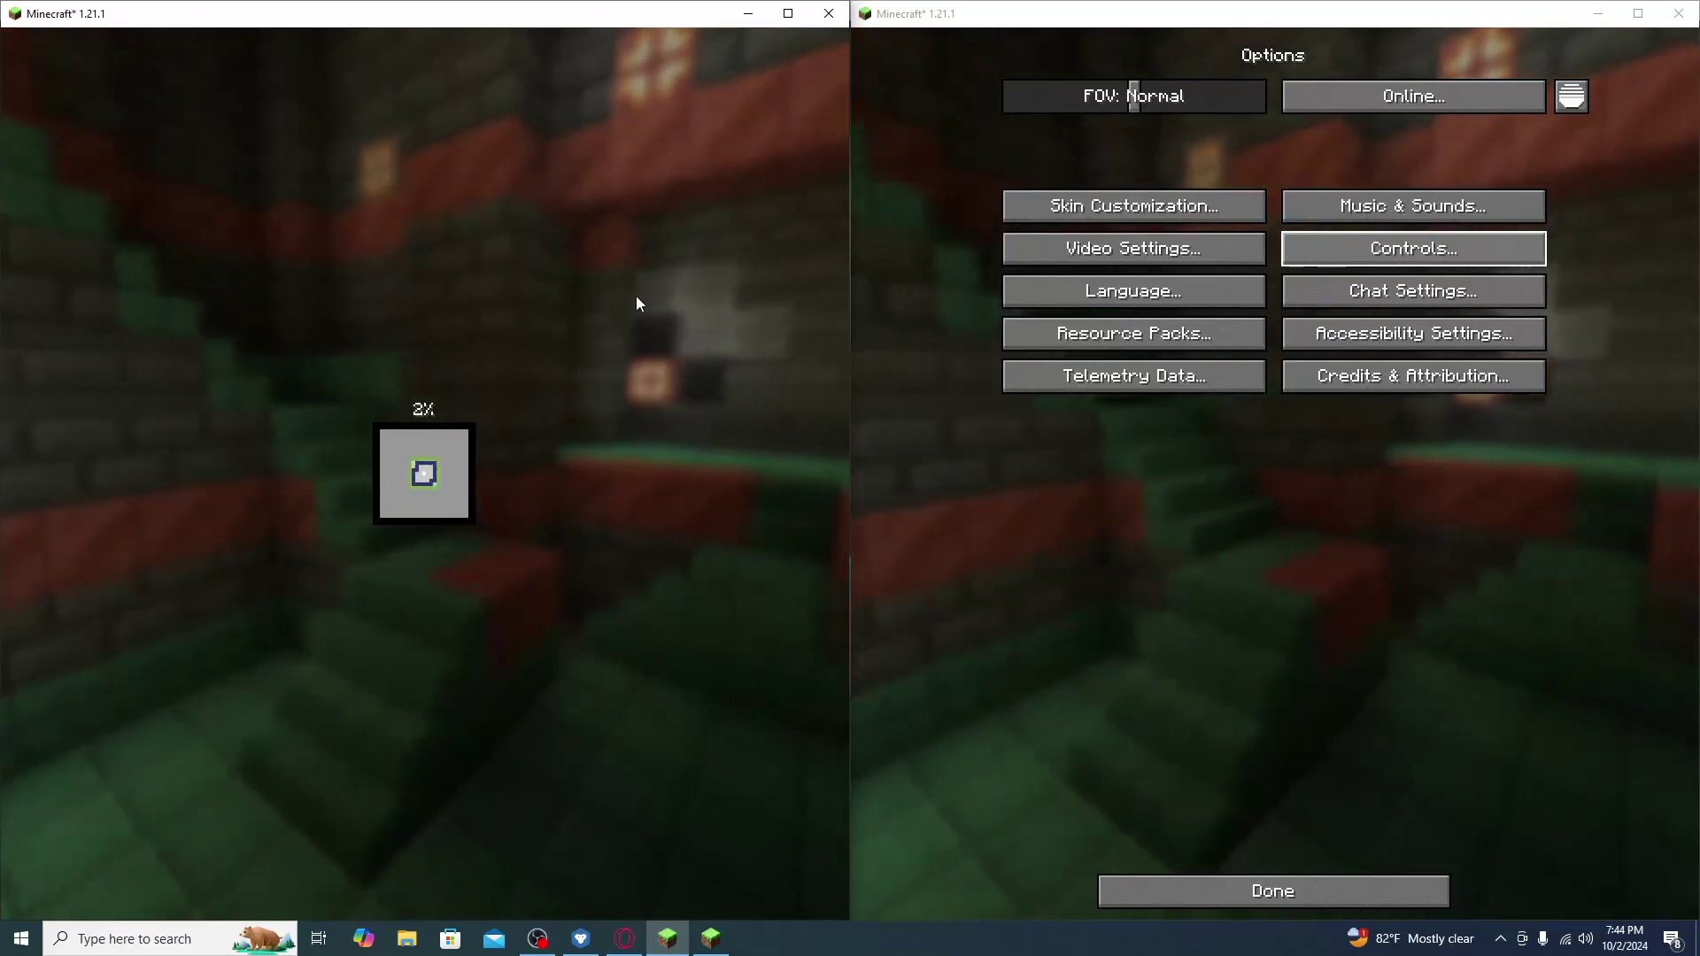
{"action": "left_click", "coordinate": [1317, 891]}
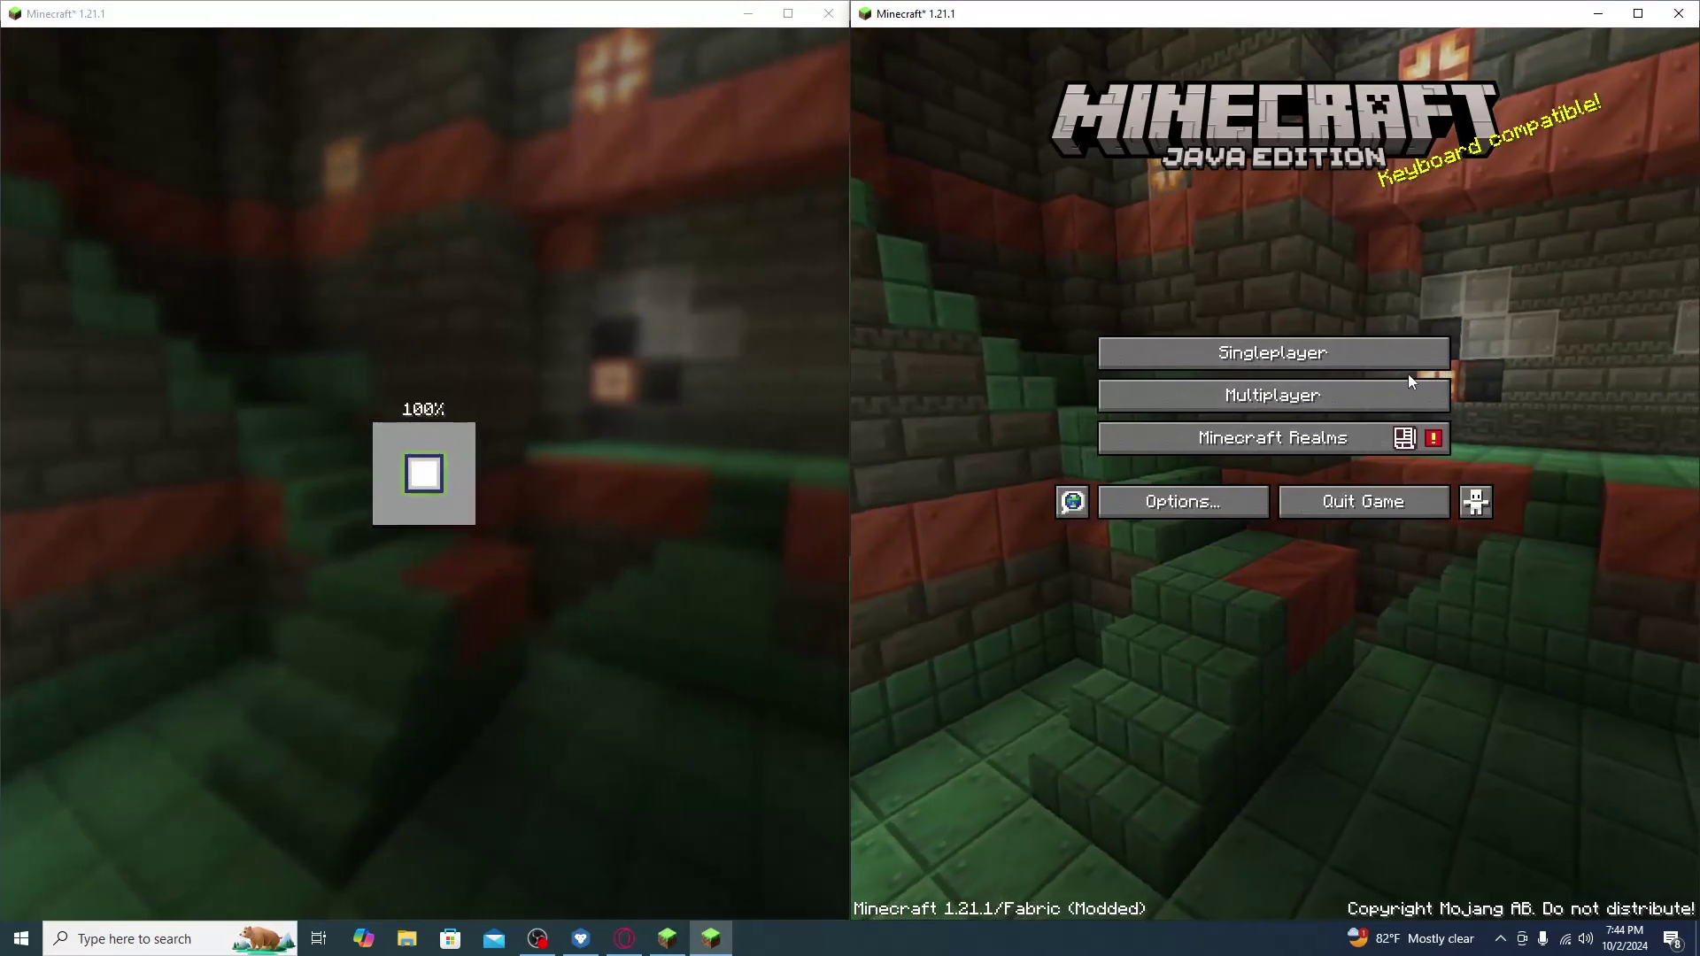
Log the right game in offline with the username edited to end in 1.
{"action": "left_click", "coordinate": [1221, 392]}
{"action": "left_click", "coordinate": [1165, 523]}
{"action": "left_click", "coordinate": [1177, 569]}
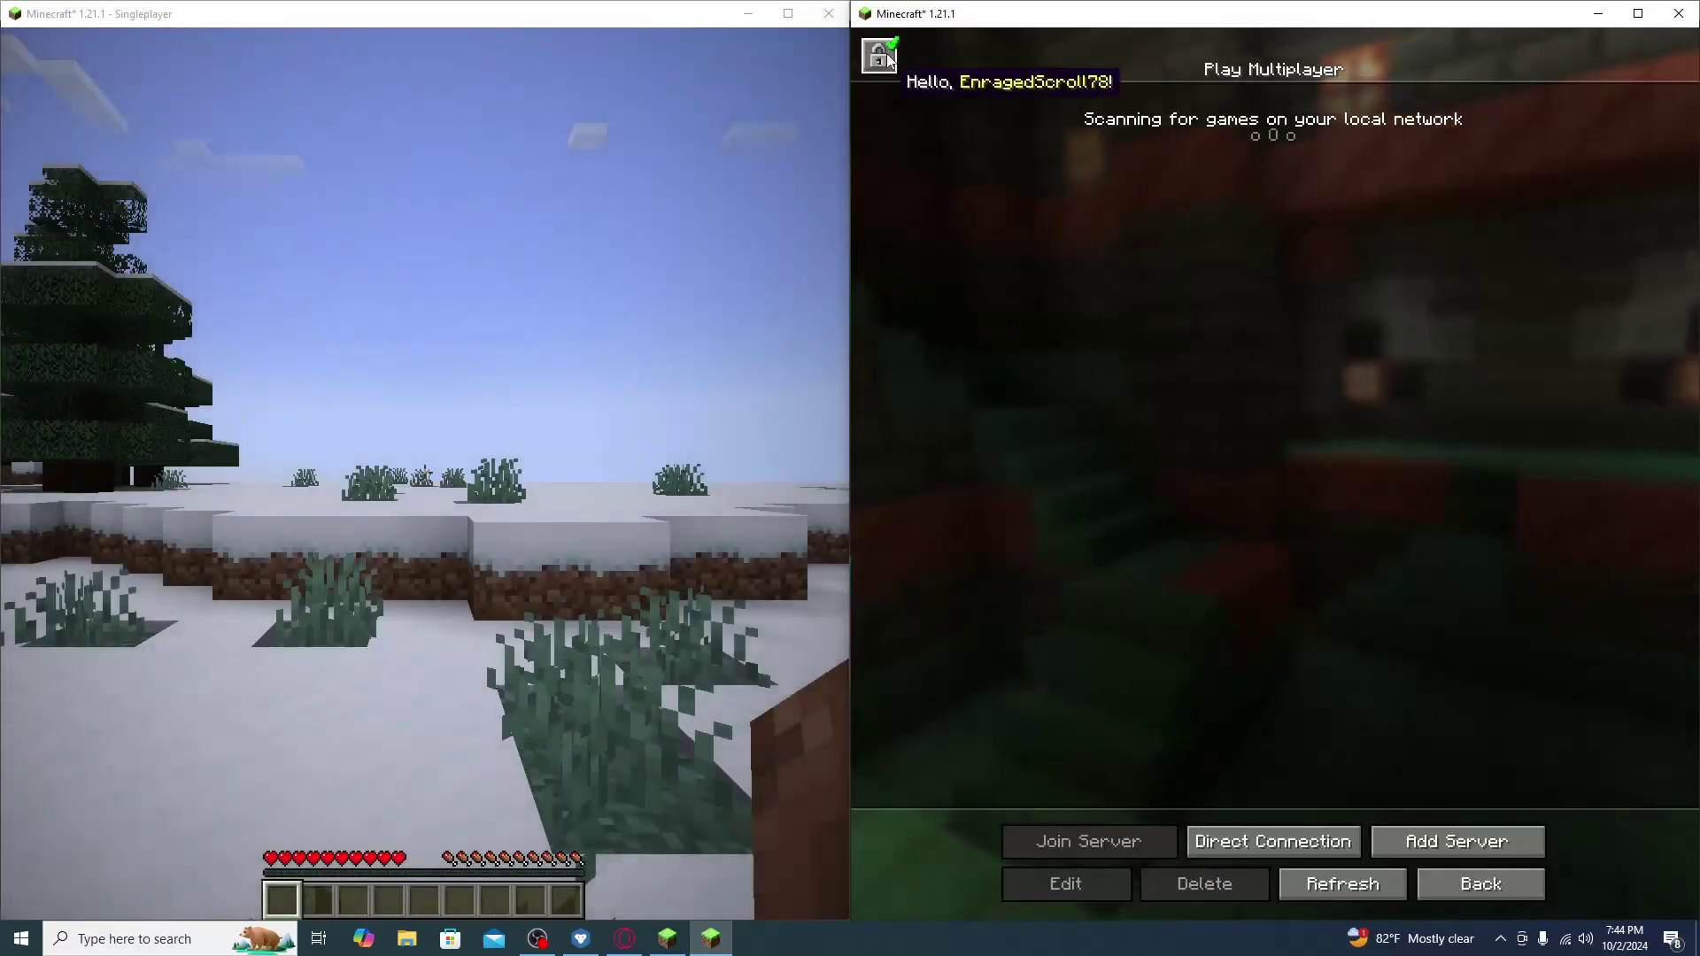
{"action": "left_click", "coordinate": [885, 58]}
{"action": "left_click", "coordinate": [1315, 485]}
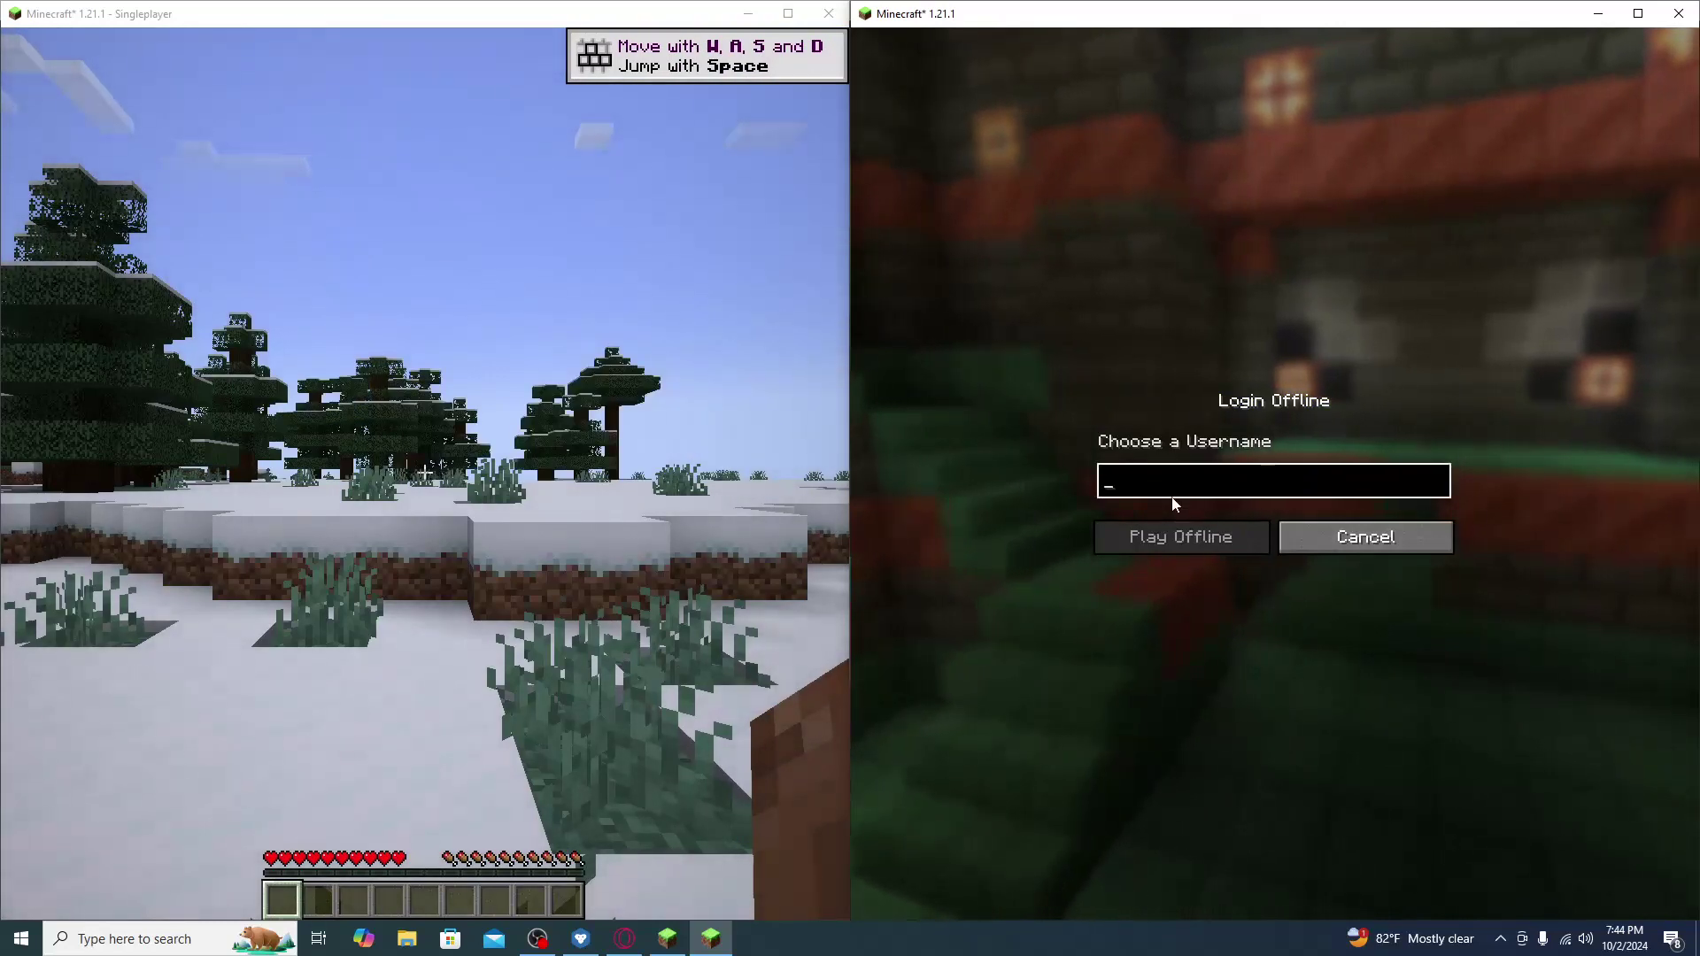
{"action": "type", "text": "tylerisgaming"}
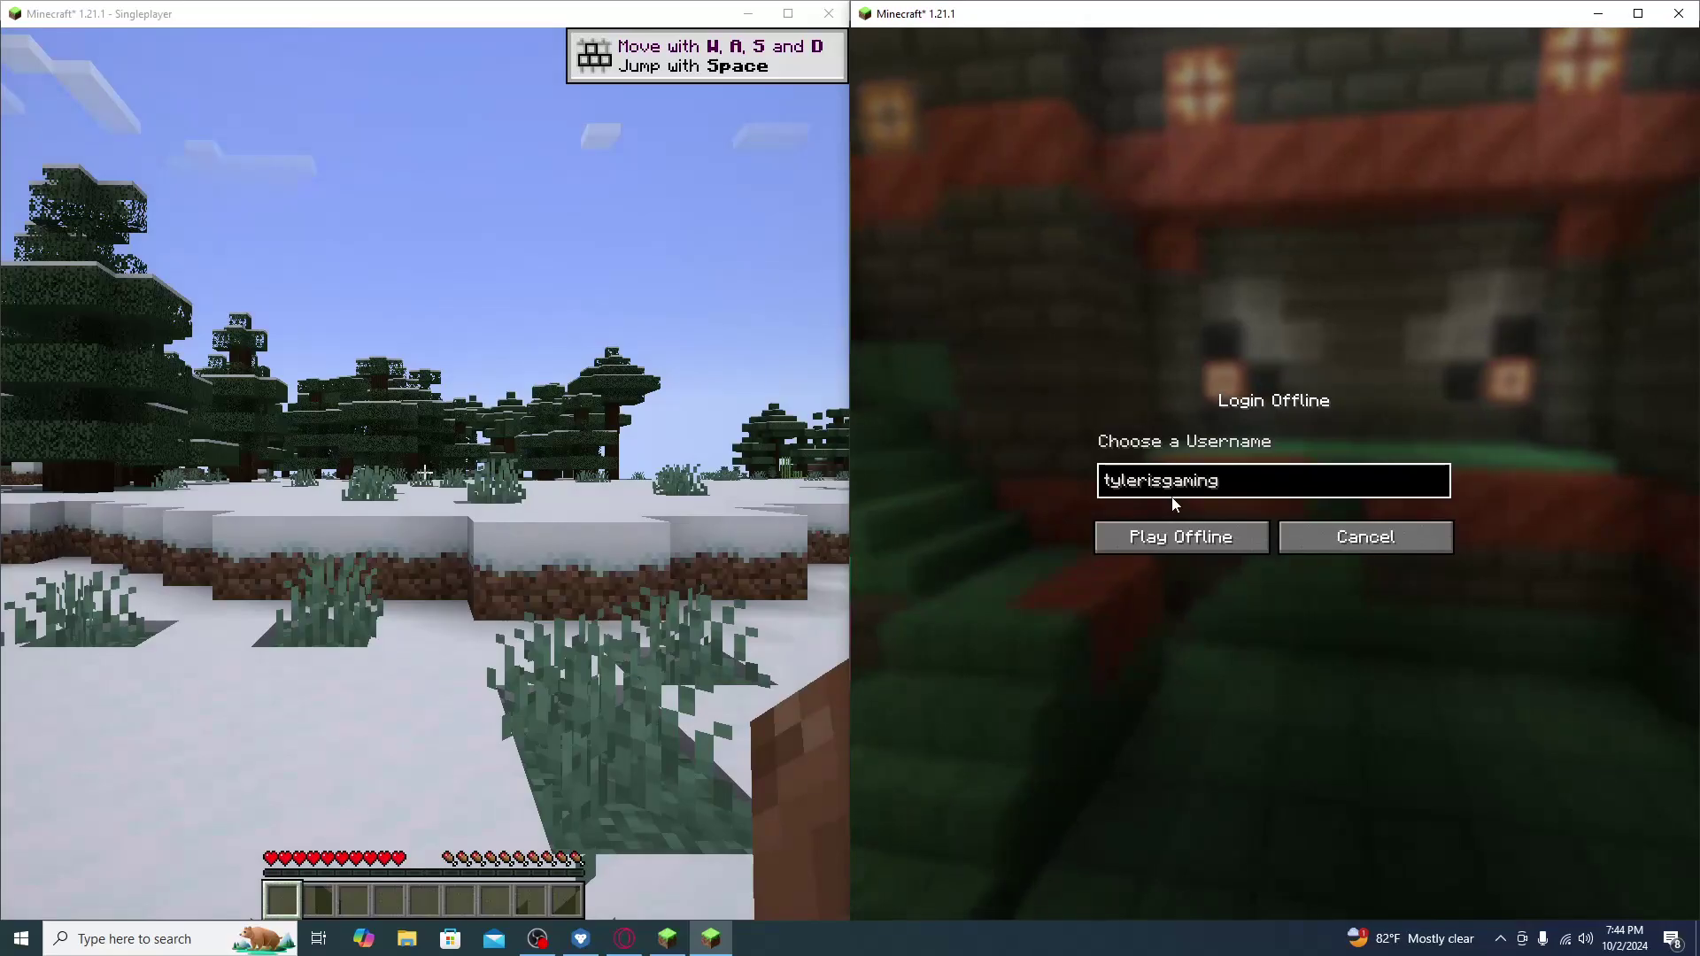
{"action": "type", "text": "1"}
{"action": "left_click", "coordinate": [1196, 537]}
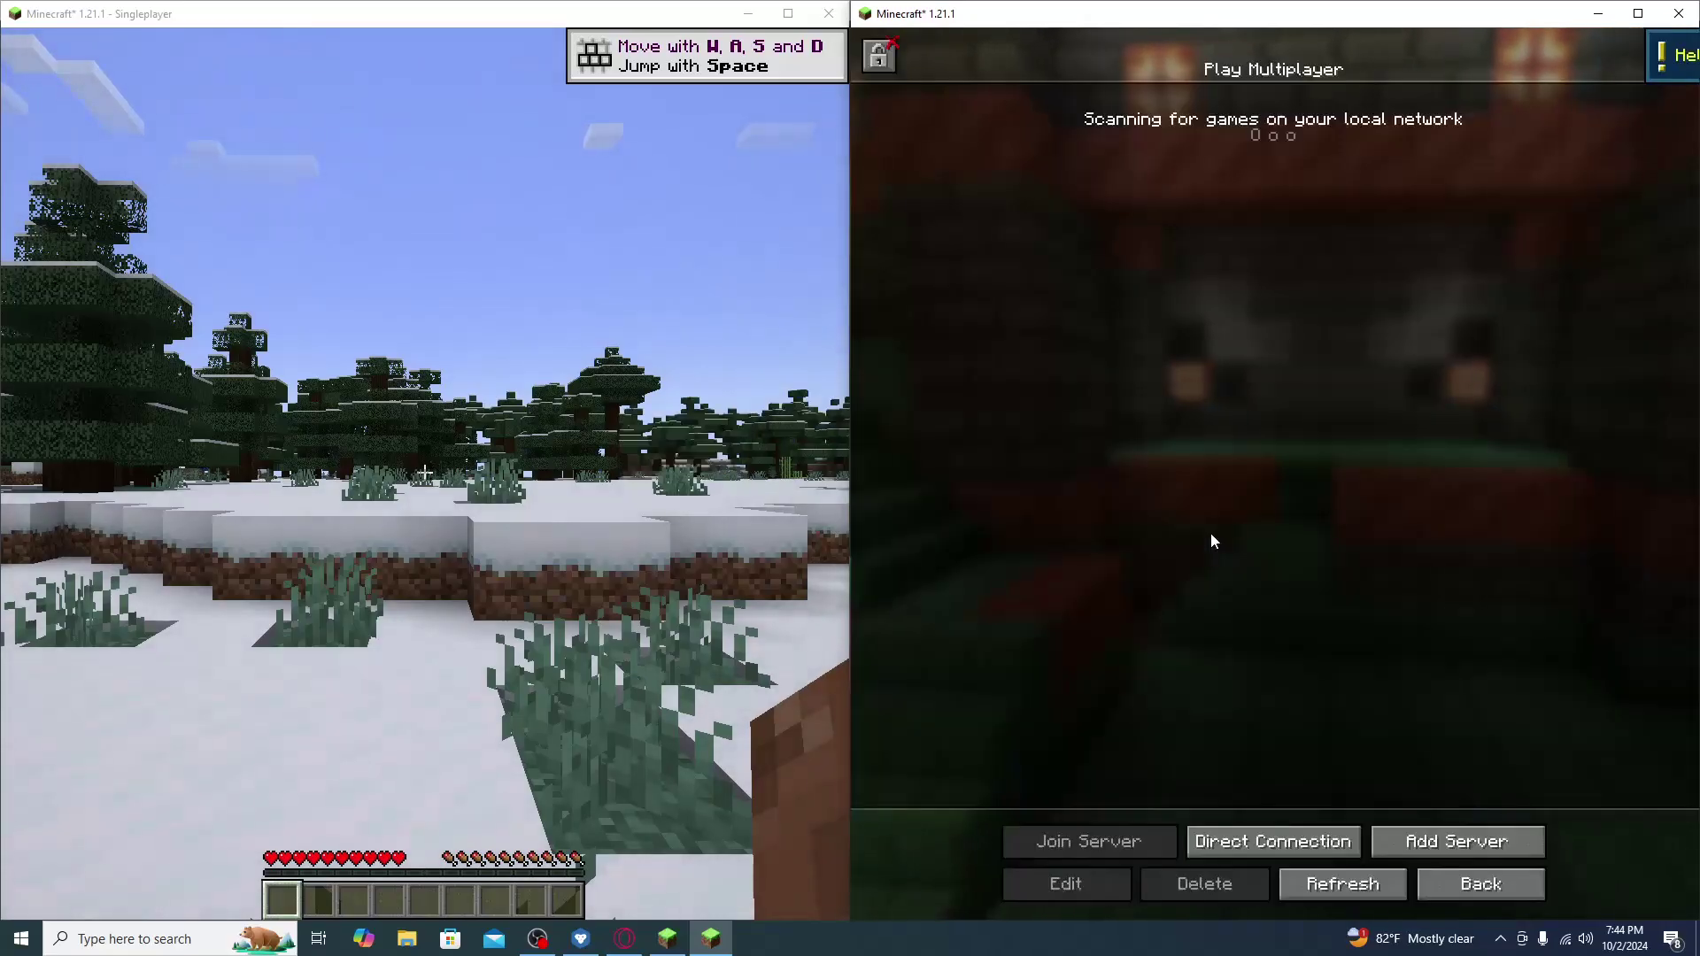
Open the left game's world to LAN, hosting on port 54900.
{"action": "left_click", "coordinate": [446, 393]}
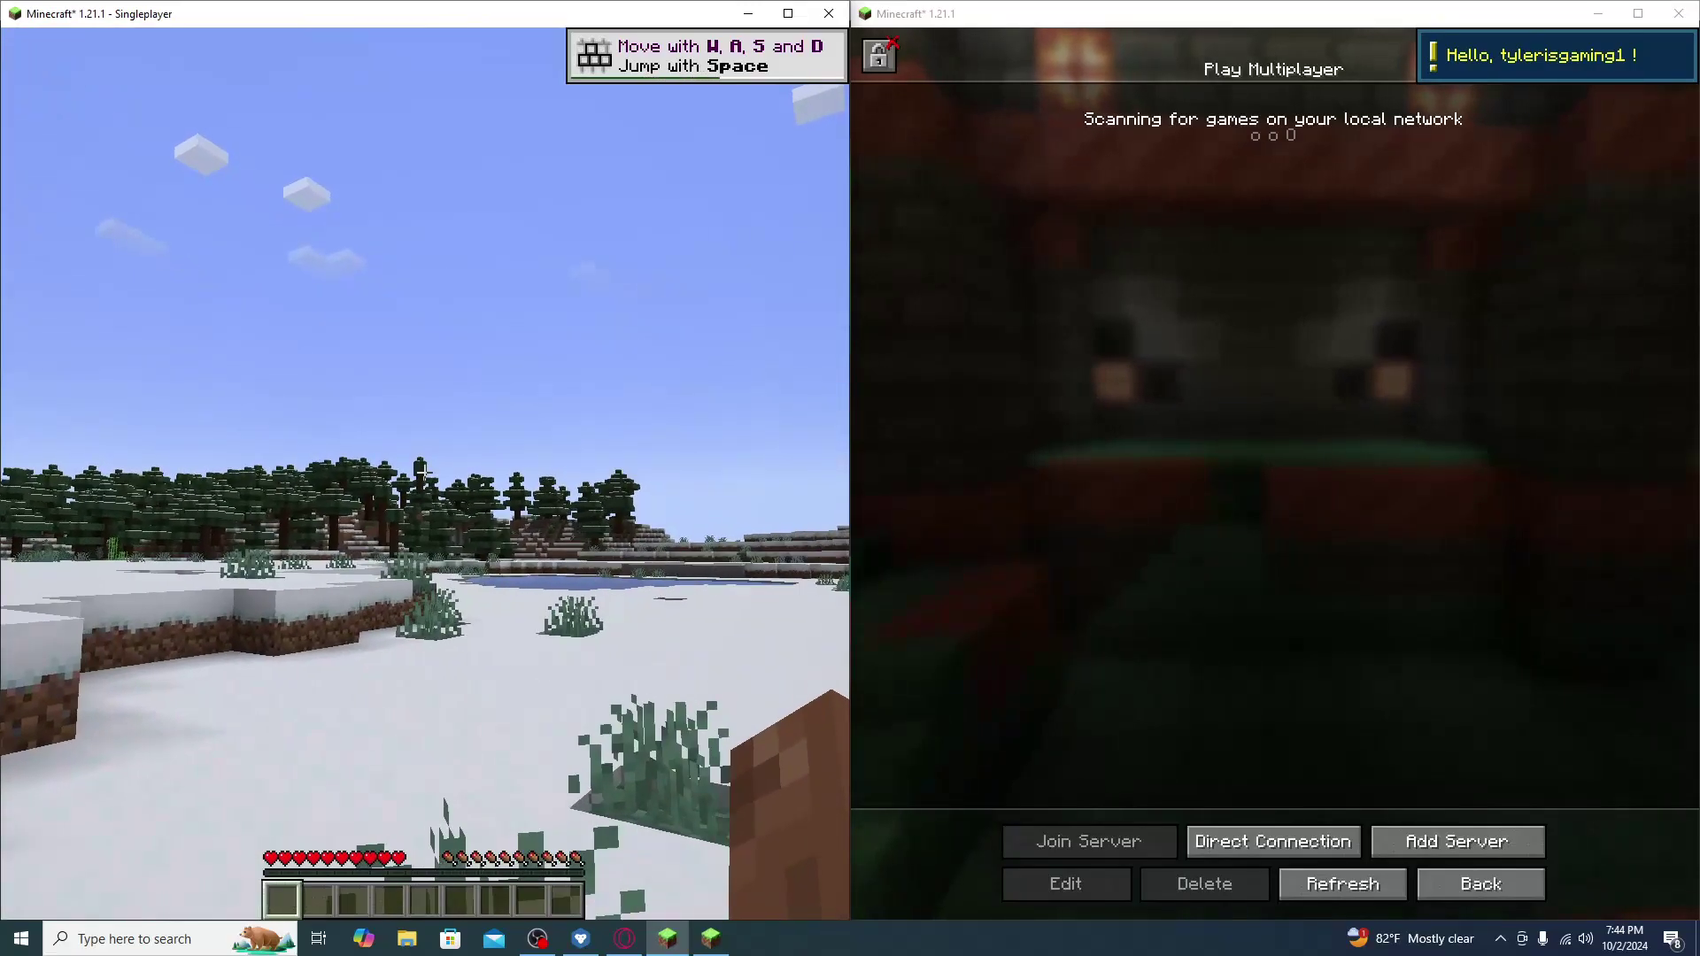
{"action": "key", "text": "Escape"}
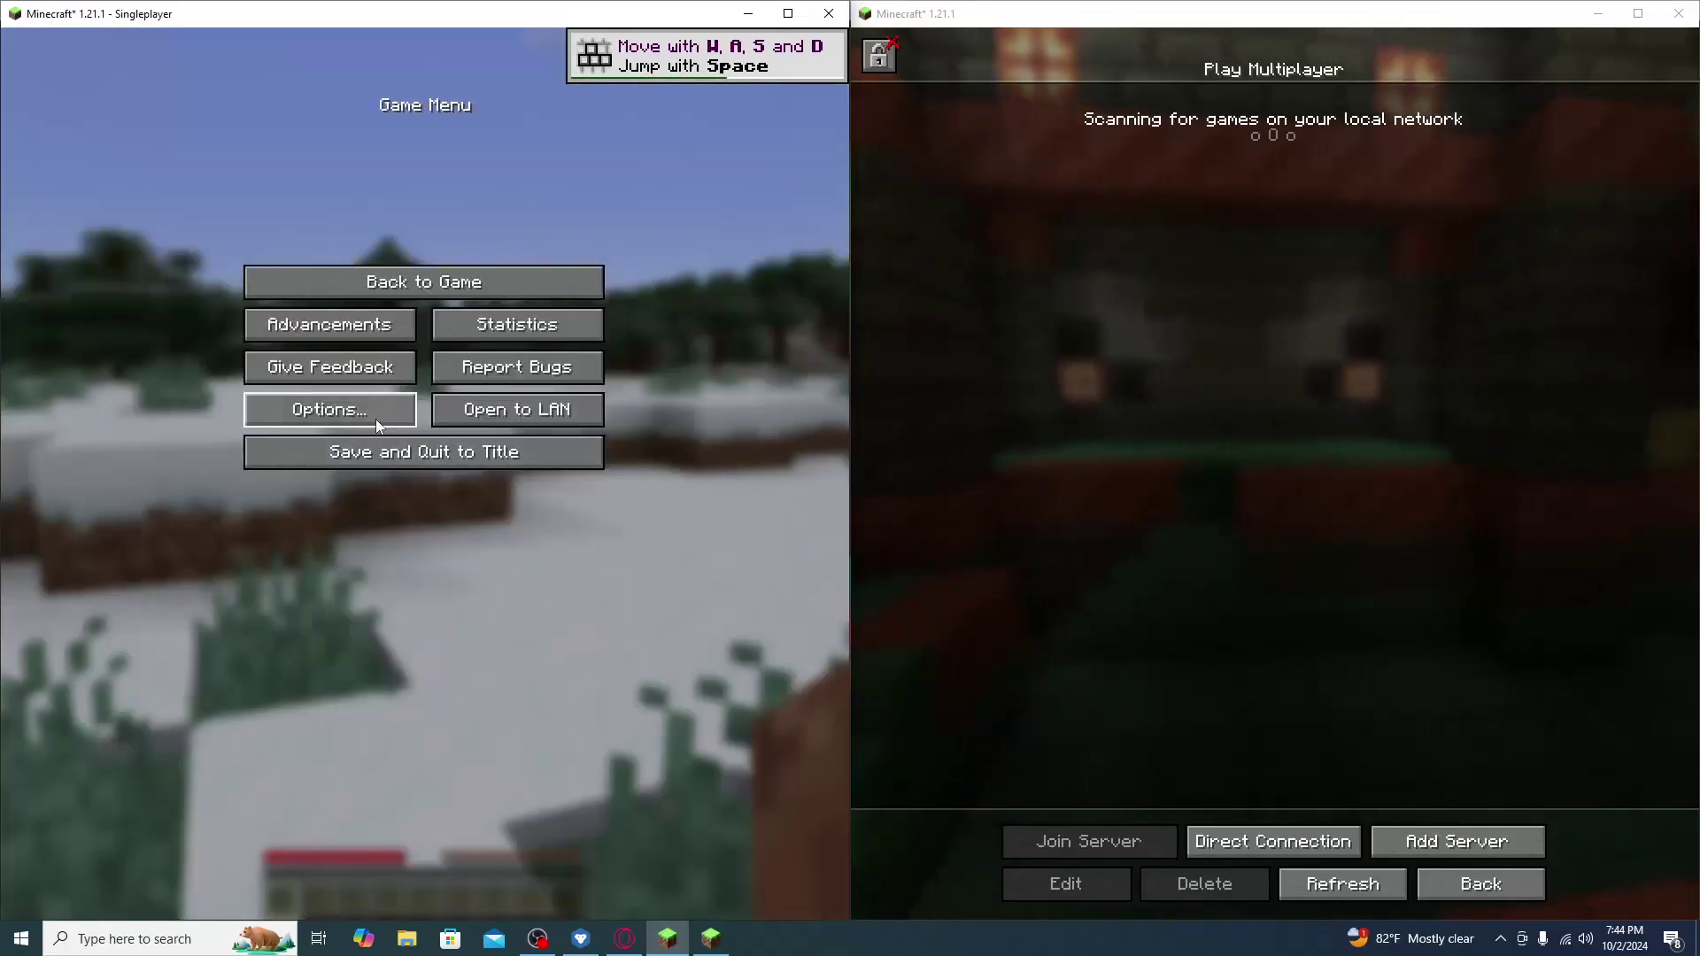
{"action": "left_click", "coordinate": [537, 425]}
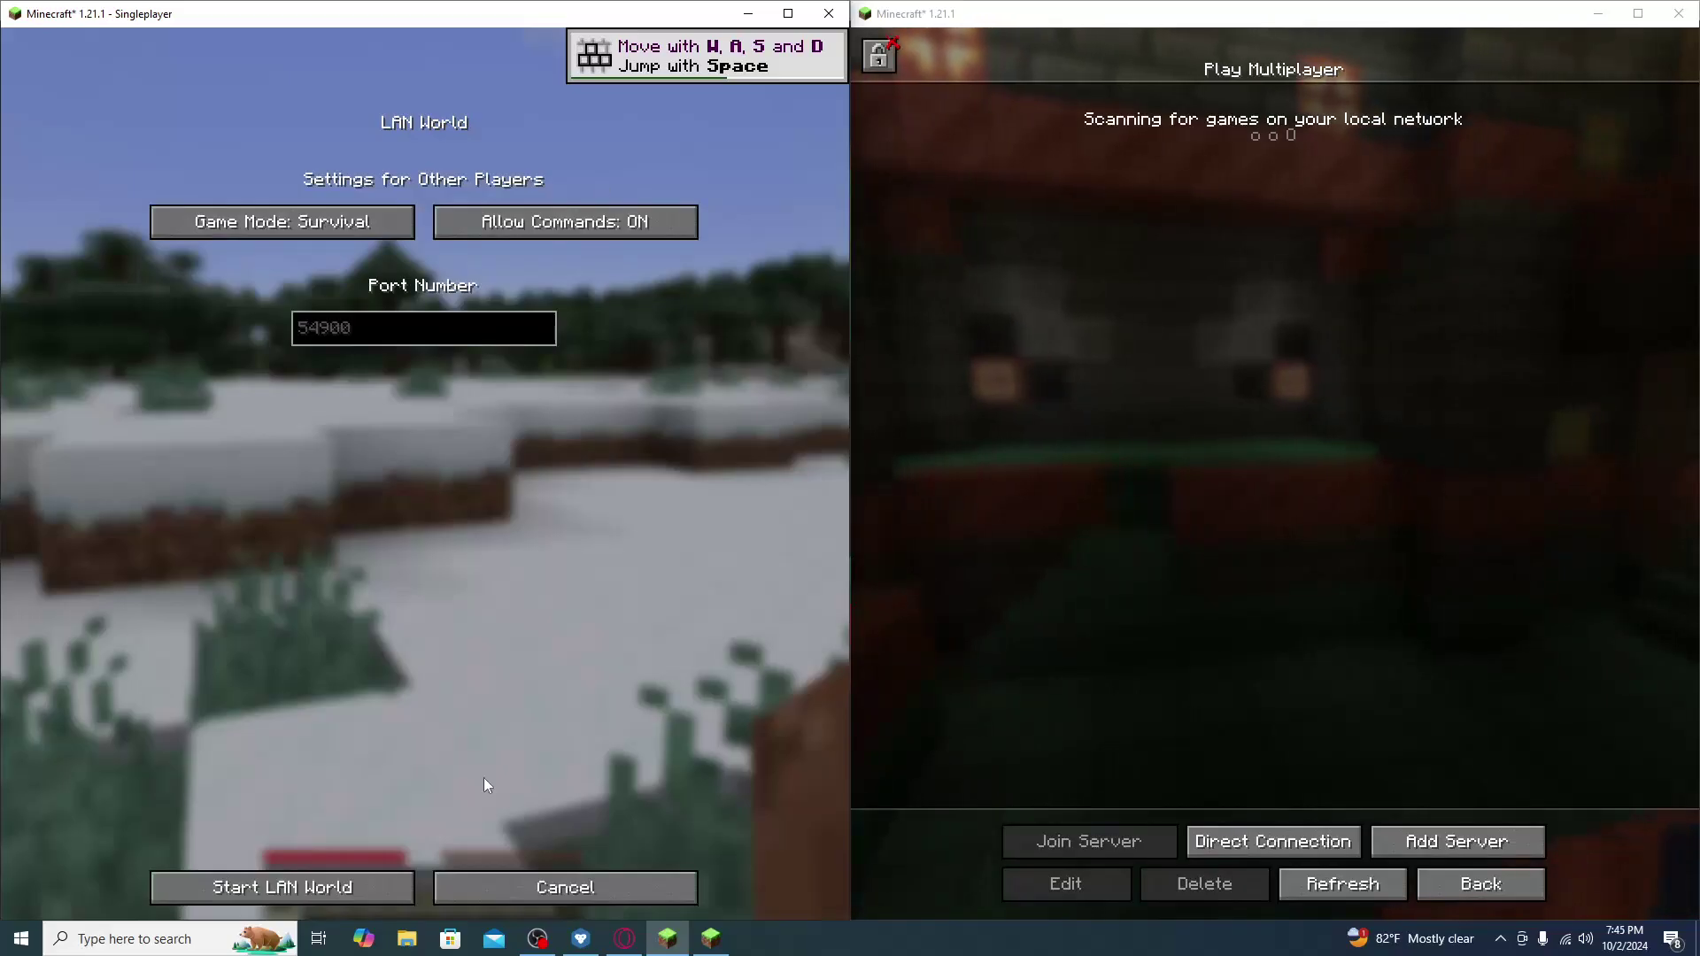
{"action": "left_click", "coordinate": [388, 889]}
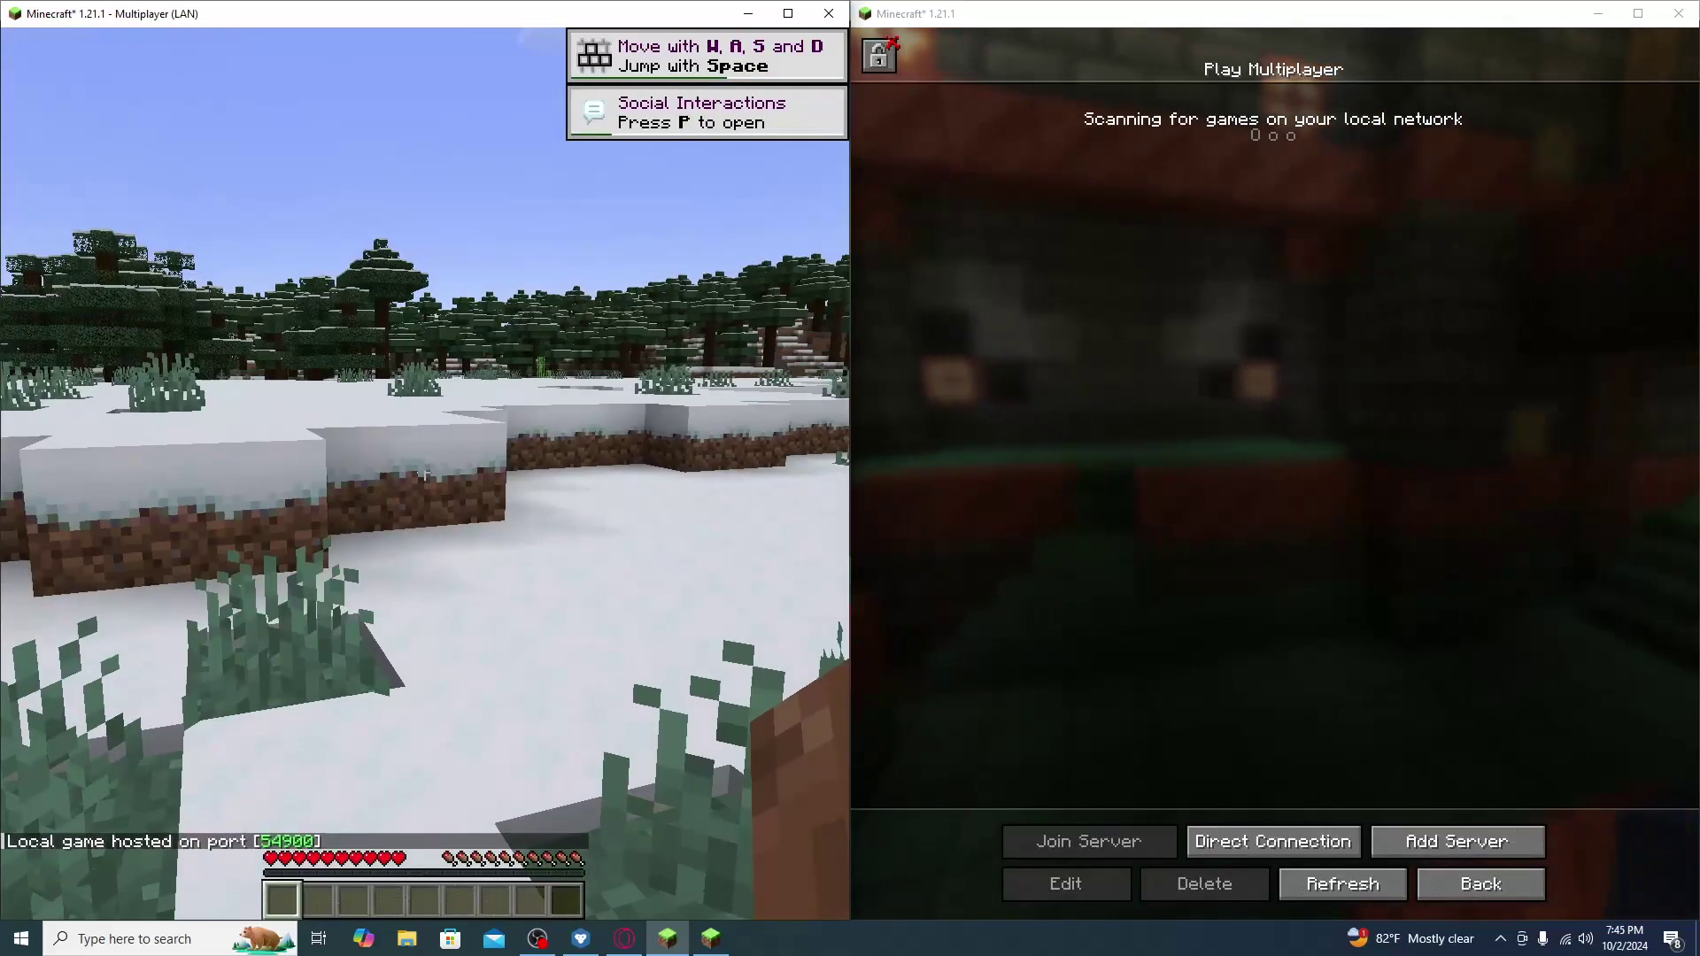
{"action": "key", "text": "Escape"}
Try joining the LAN World from the right game and return after the invalid-username failure.
{"action": "left_click", "coordinate": [1146, 336]}
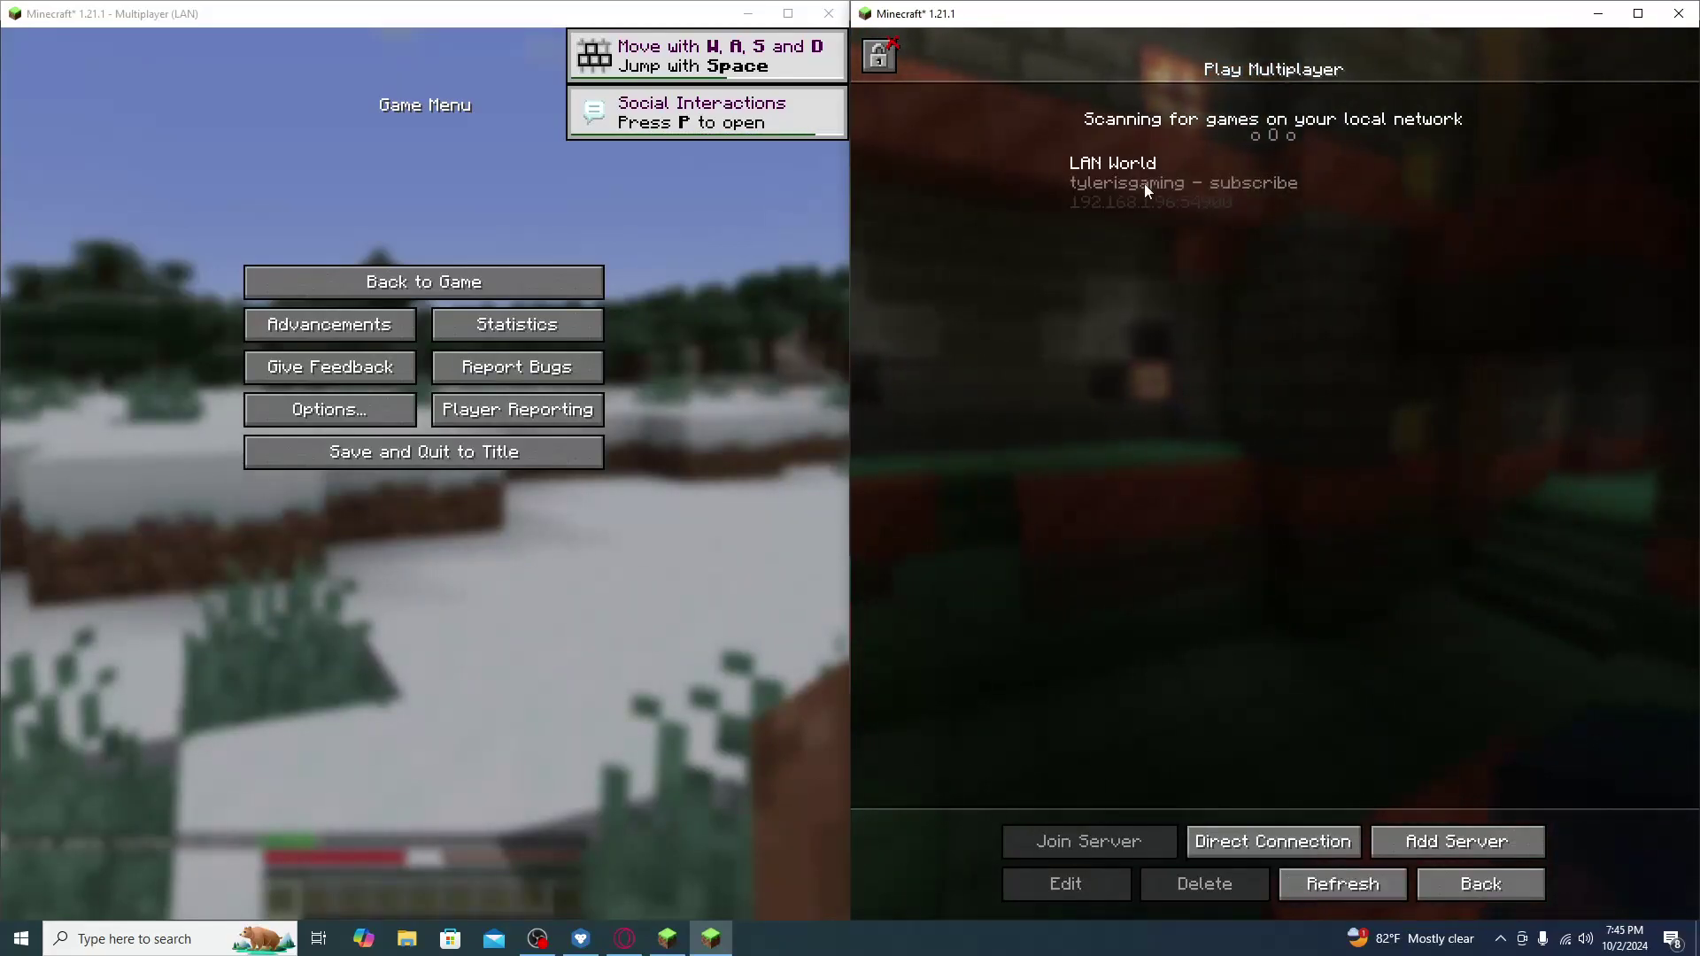
{"action": "left_click", "coordinate": [1158, 189]}
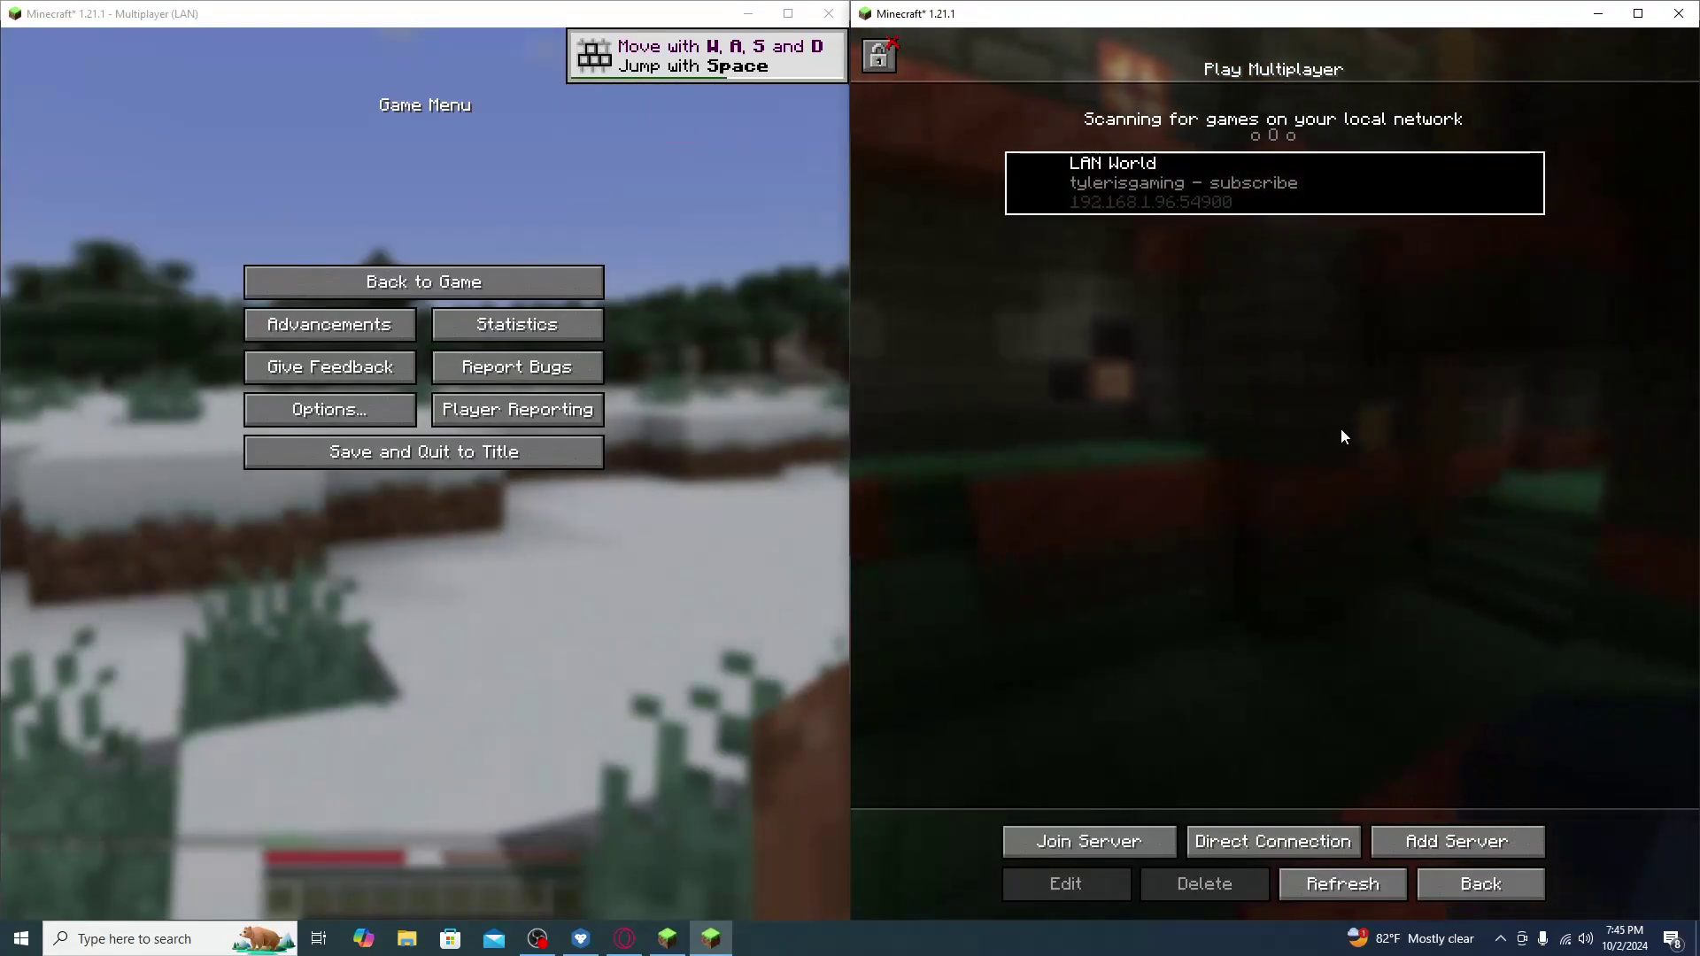
{"action": "left_click", "coordinate": [1089, 841]}
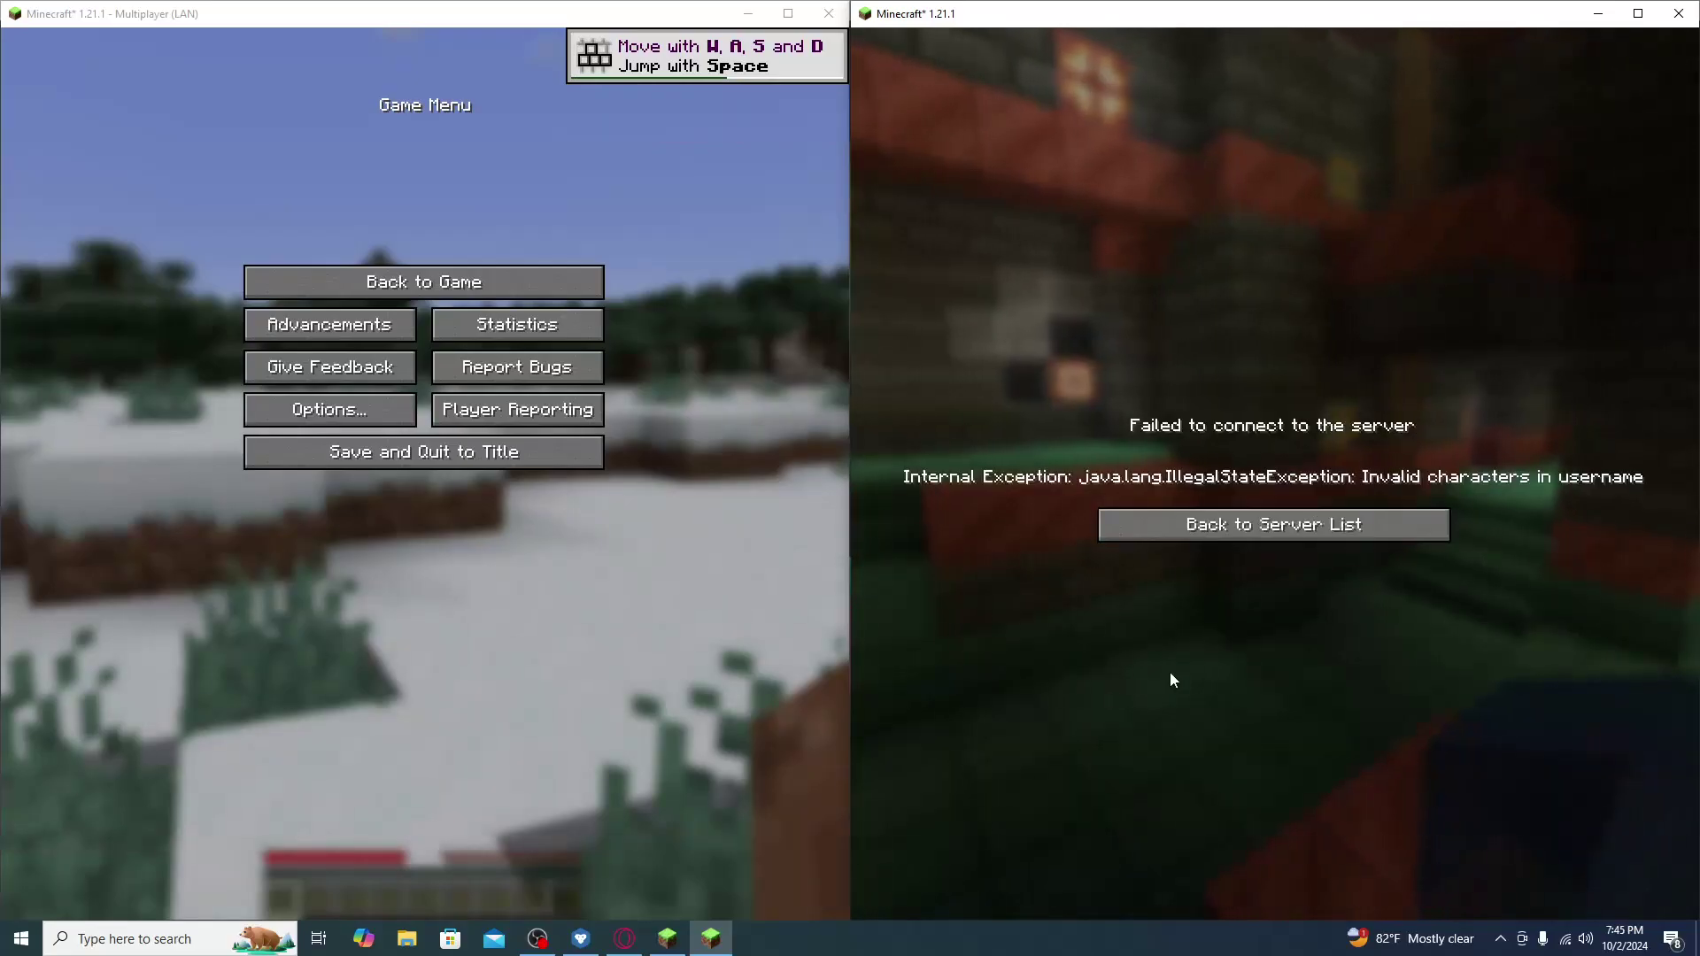
{"action": "left_click", "coordinate": [1258, 532]}
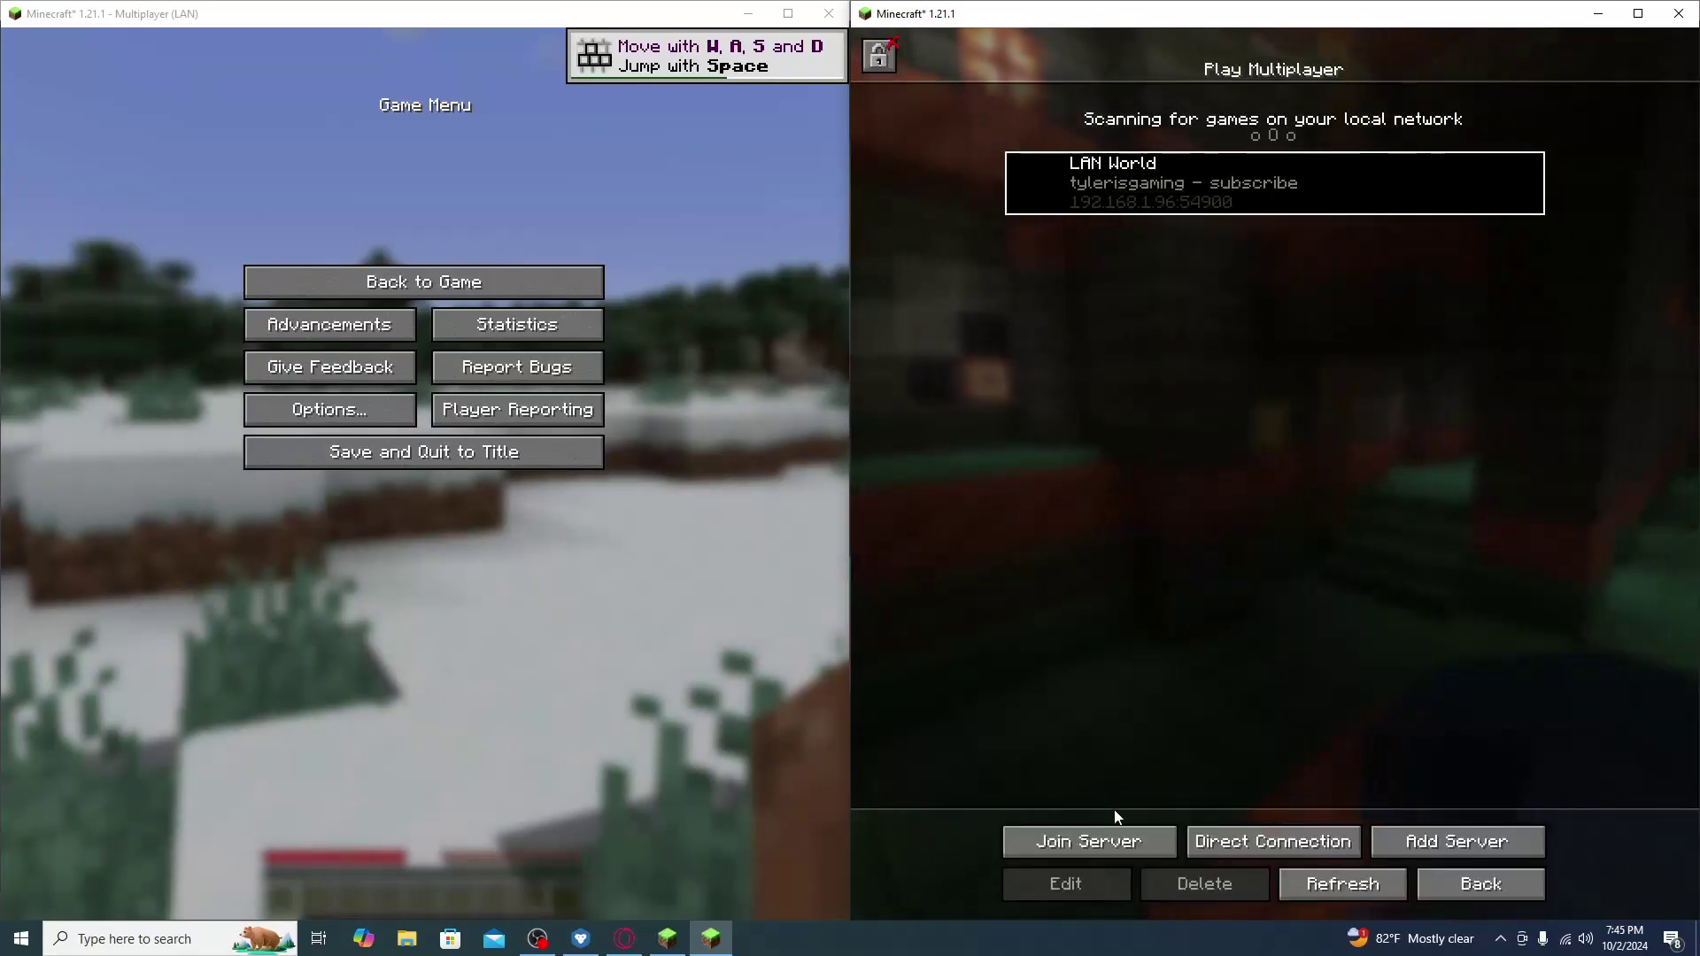
Re-sign the right game offline with a corrected username and join the LAN World.
{"action": "left_click", "coordinate": [878, 55]}
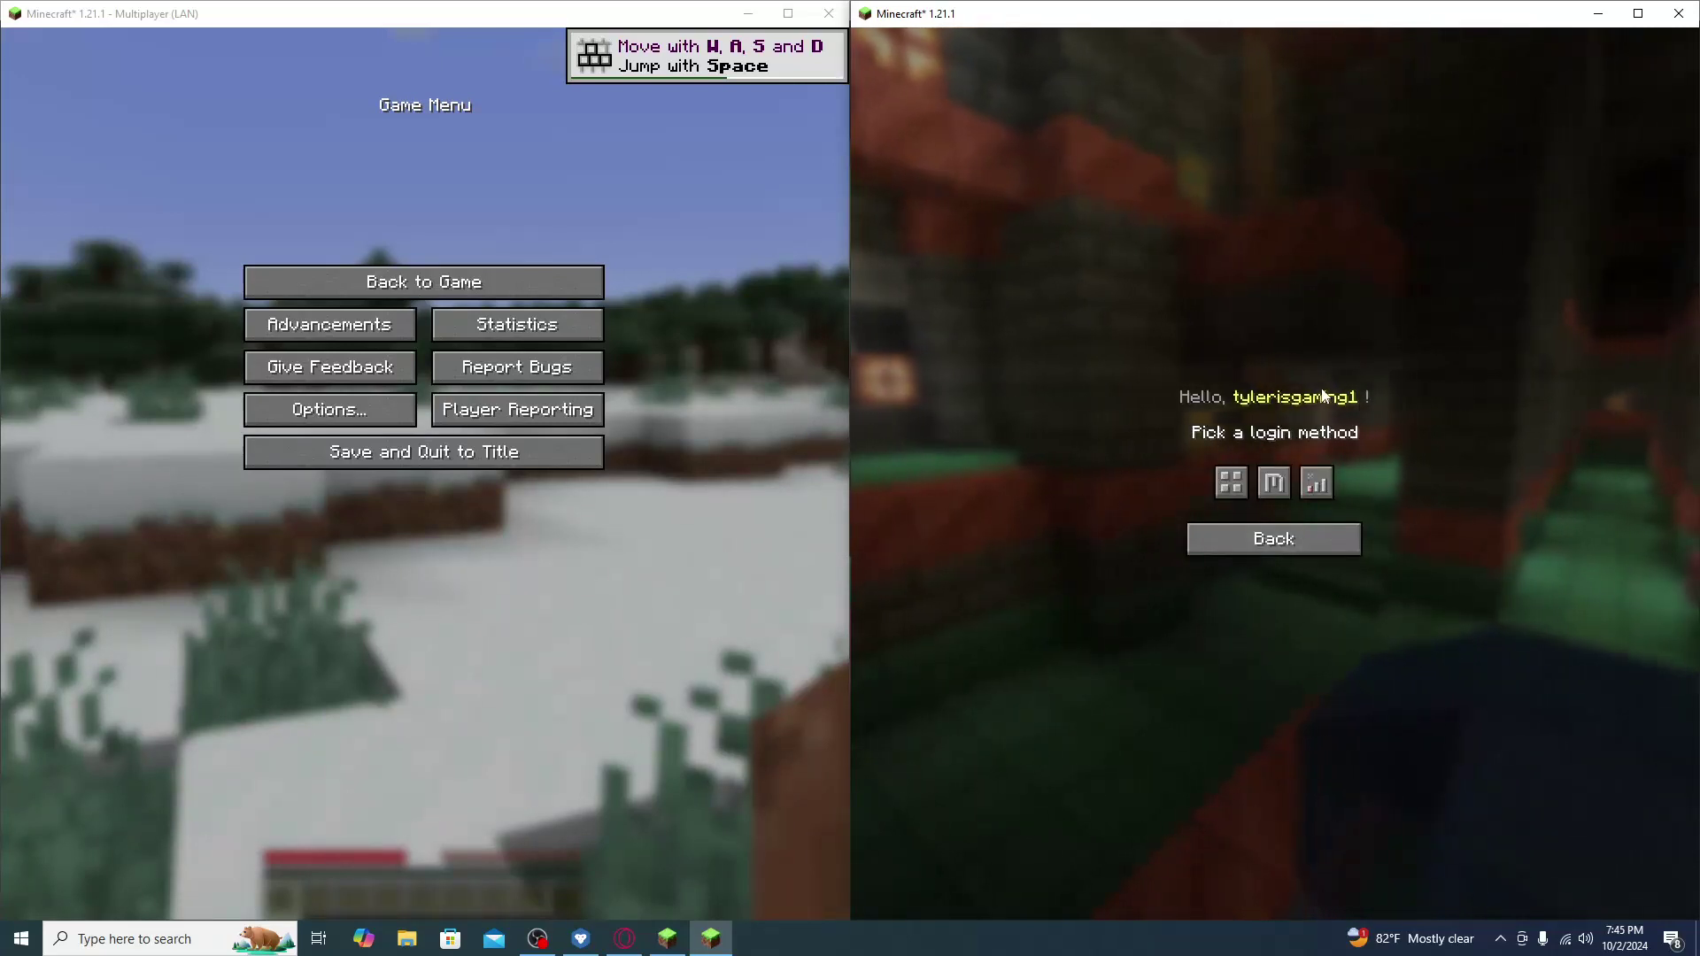
{"action": "left_click", "coordinate": [1317, 484]}
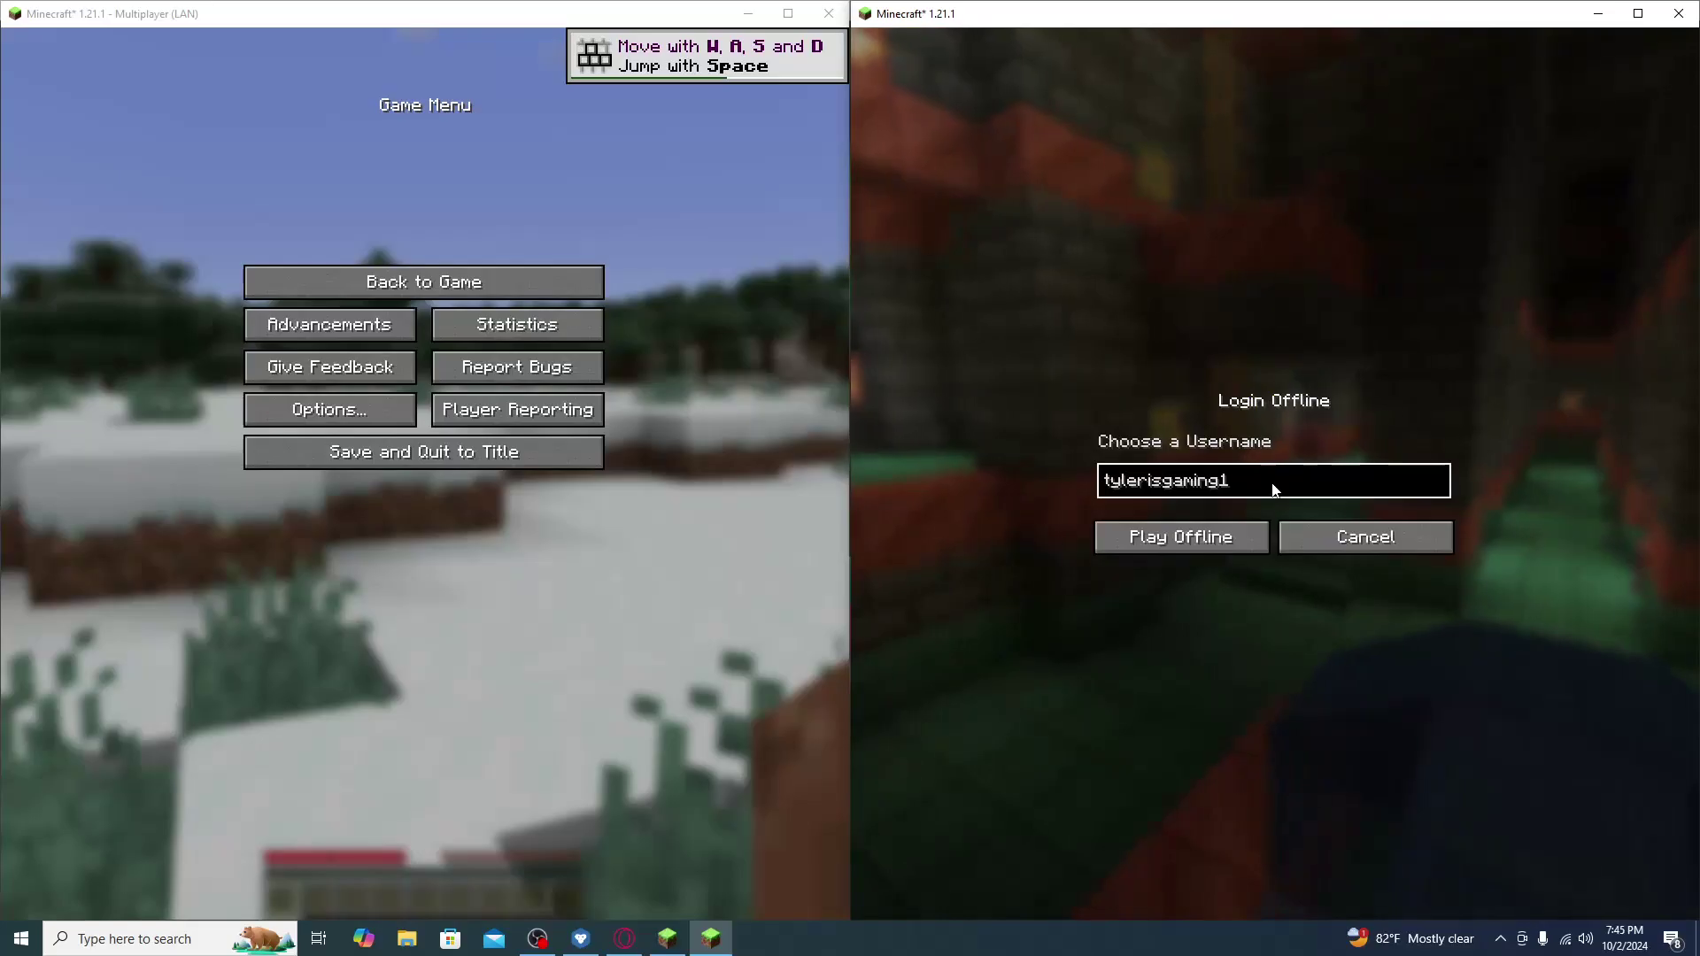
{"action": "left_click", "coordinate": [1191, 545]}
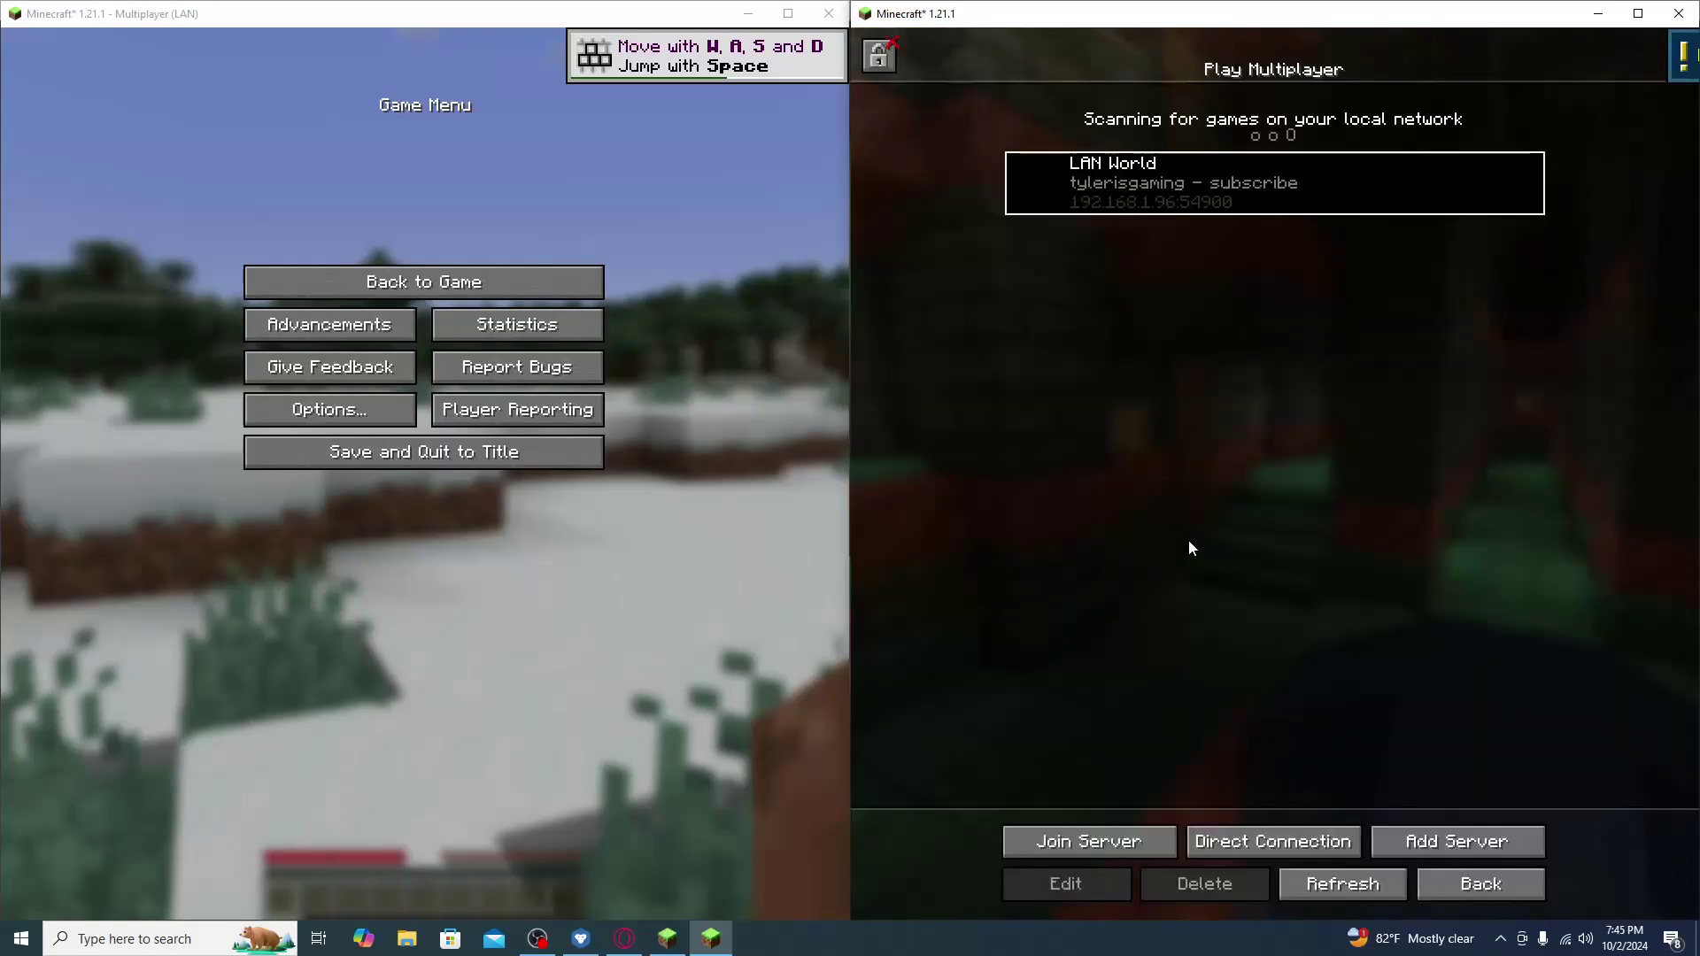
{"action": "left_click", "coordinate": [1128, 855]}
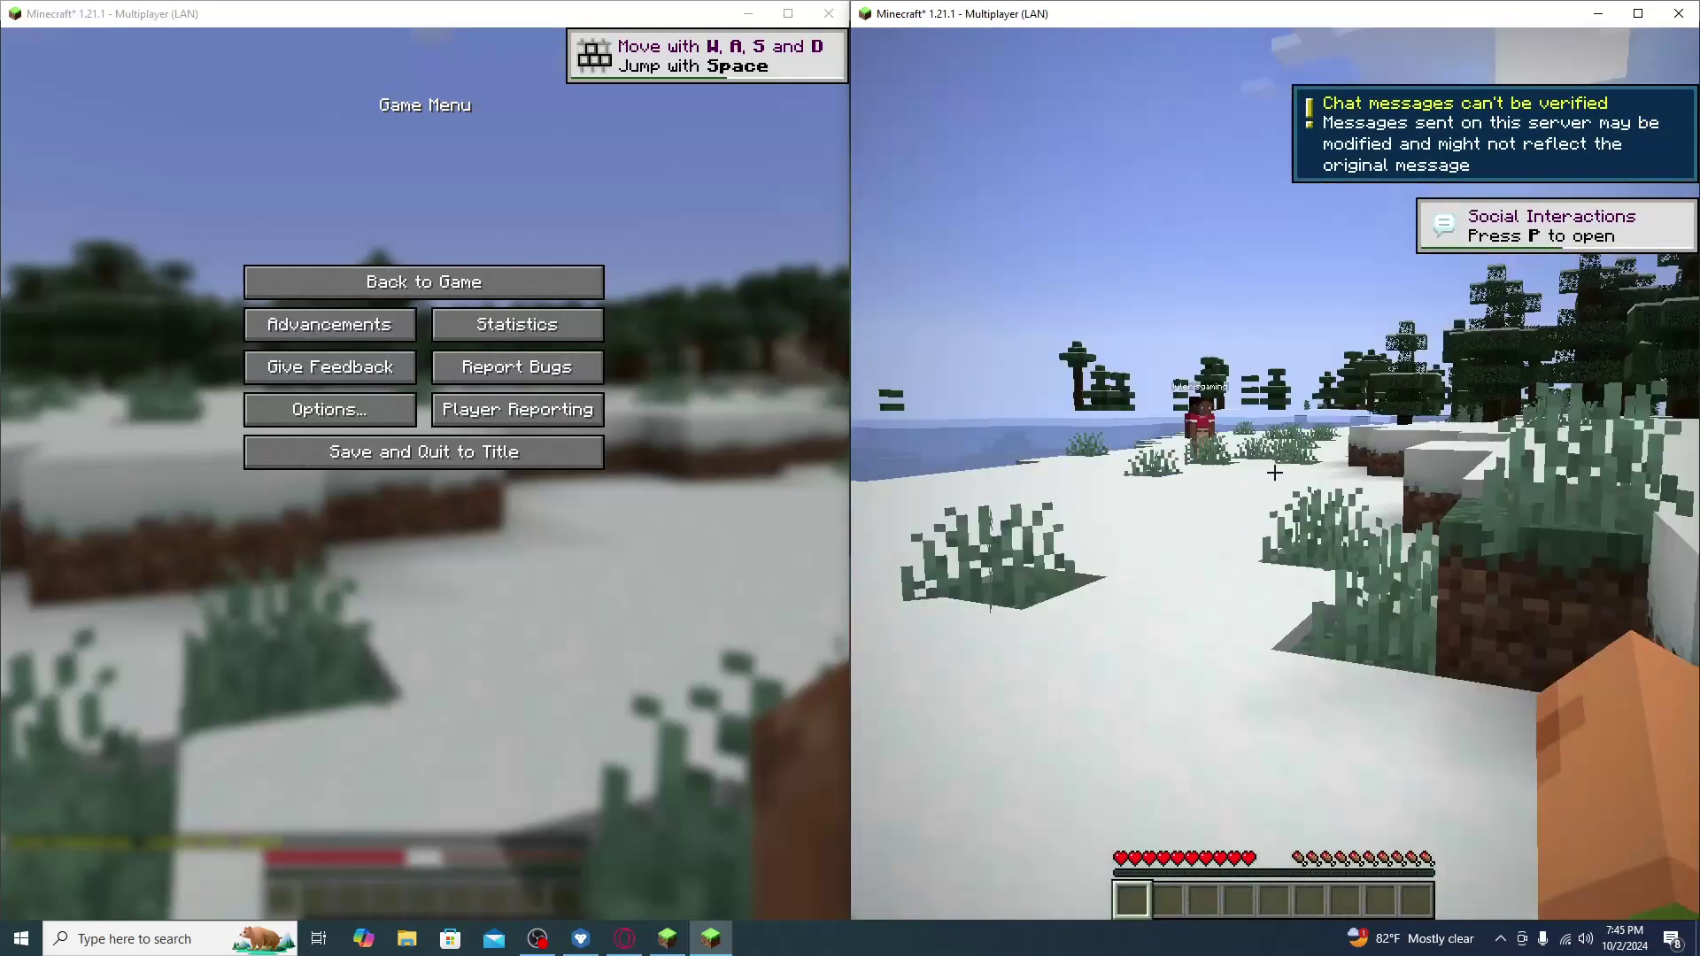
Resume play in both the left and right games.
{"action": "key", "text": "Escape"}
{"action": "left_click", "coordinate": [620, 486]}
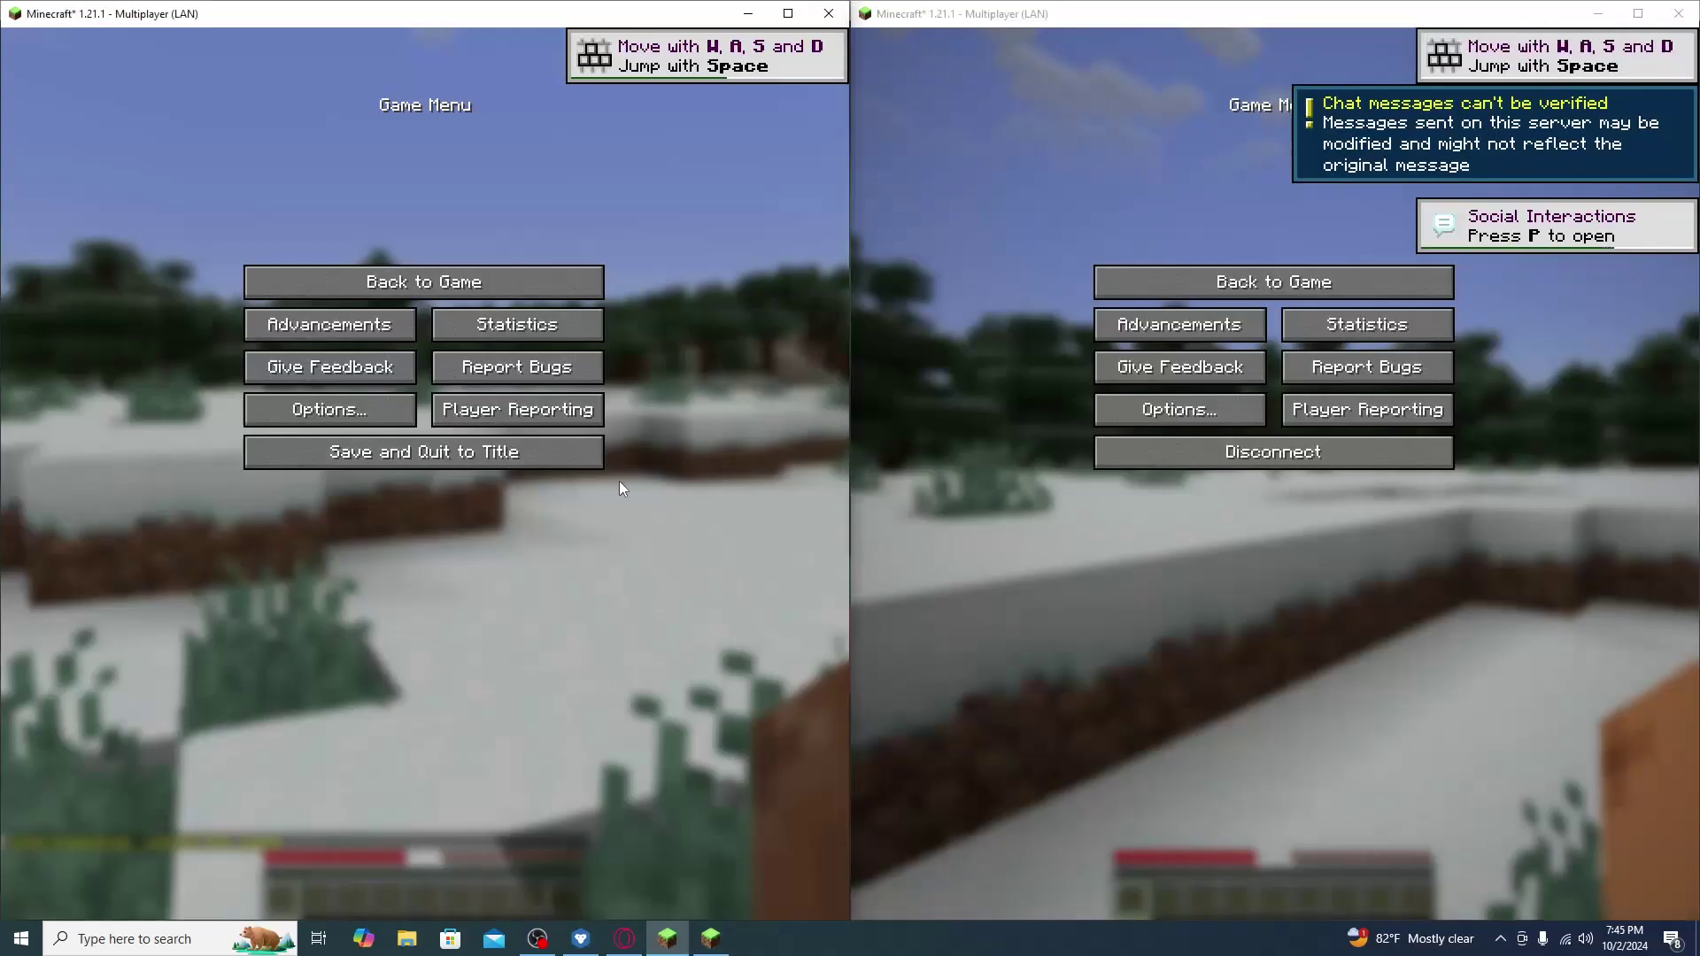
{"action": "left_click", "coordinate": [494, 270]}
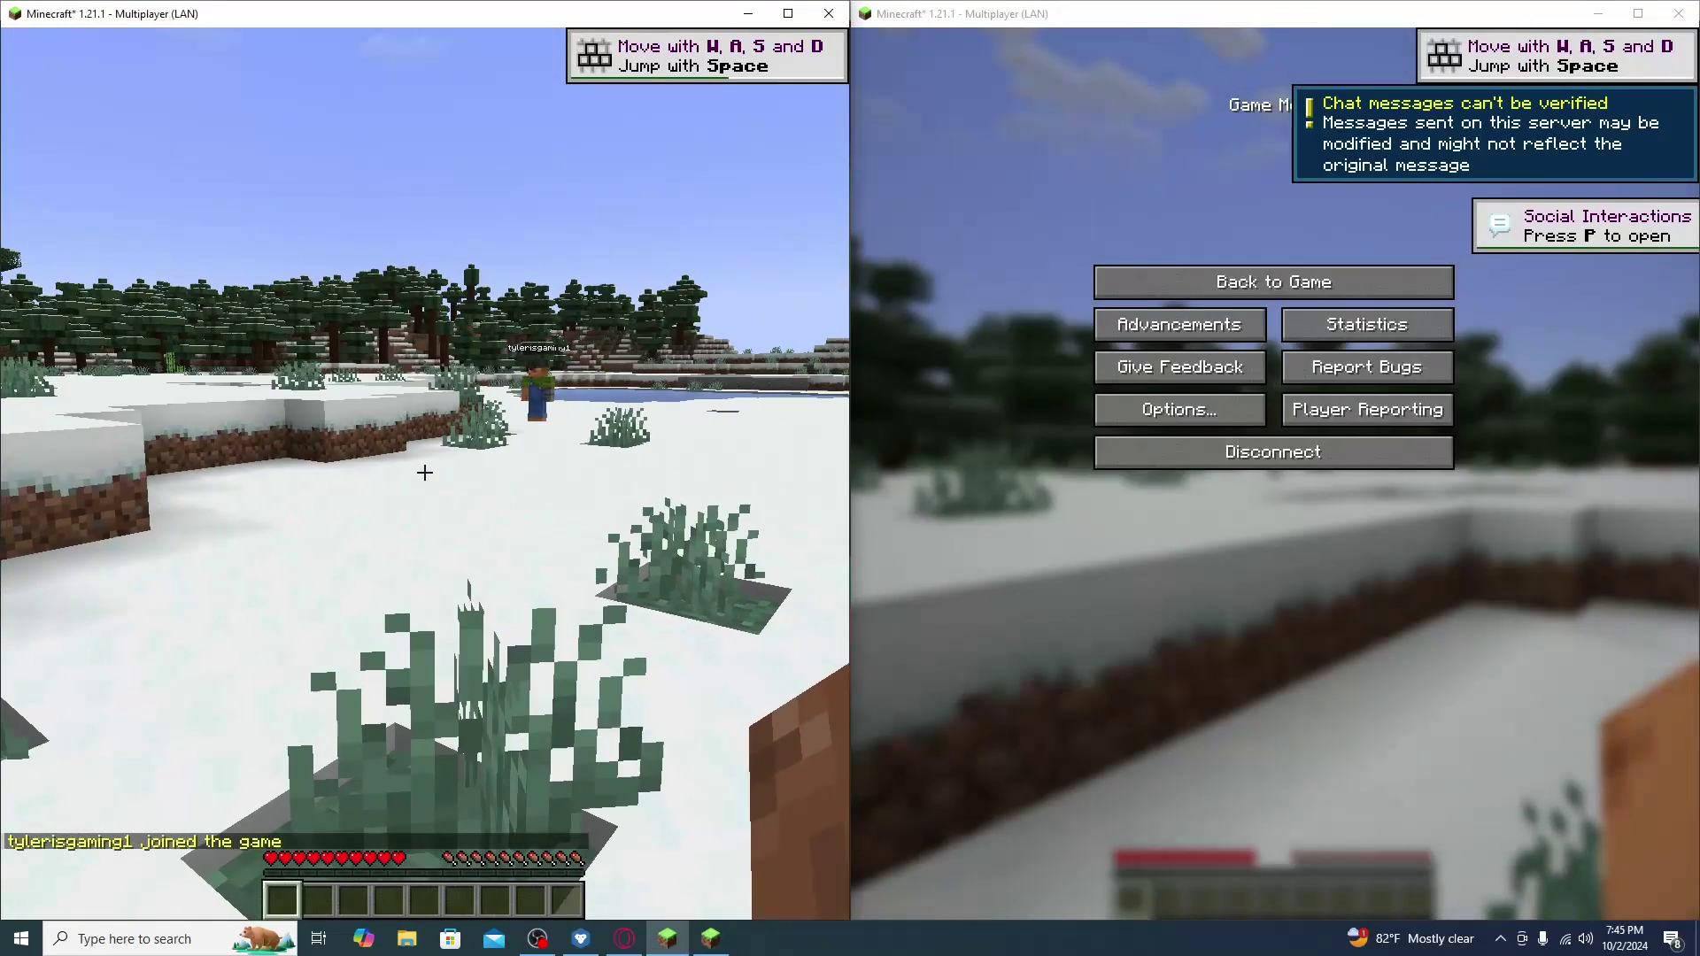
{"action": "key", "text": "super"}
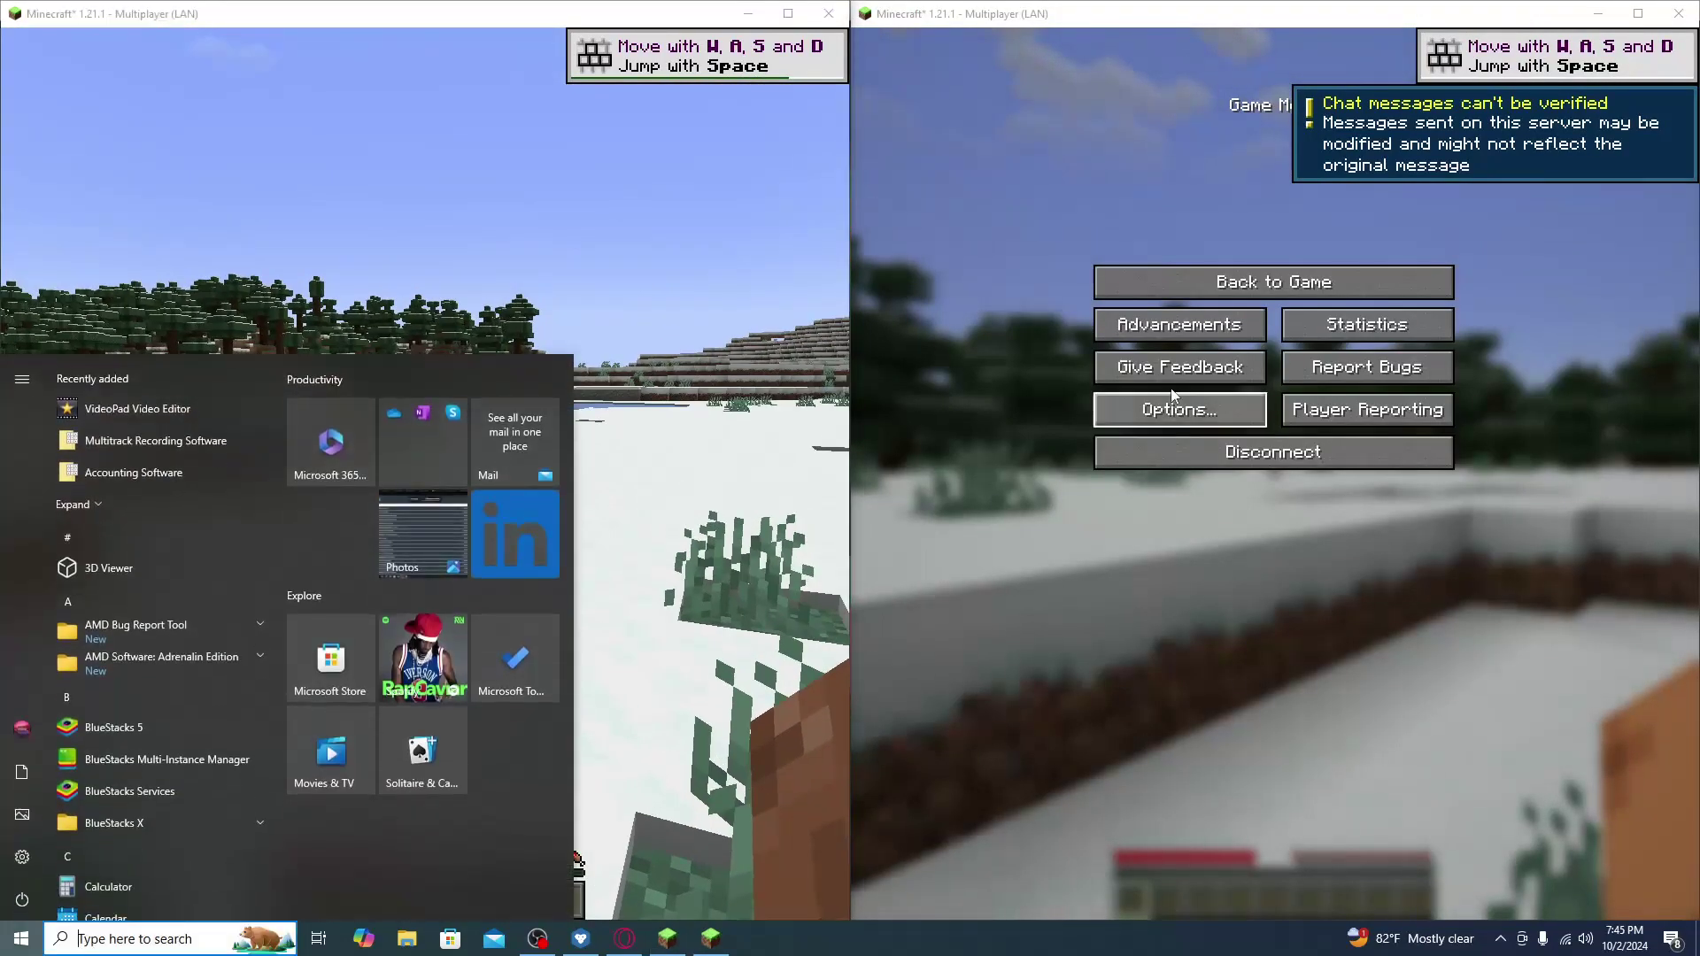
{"action": "left_click", "coordinate": [1107, 282]}
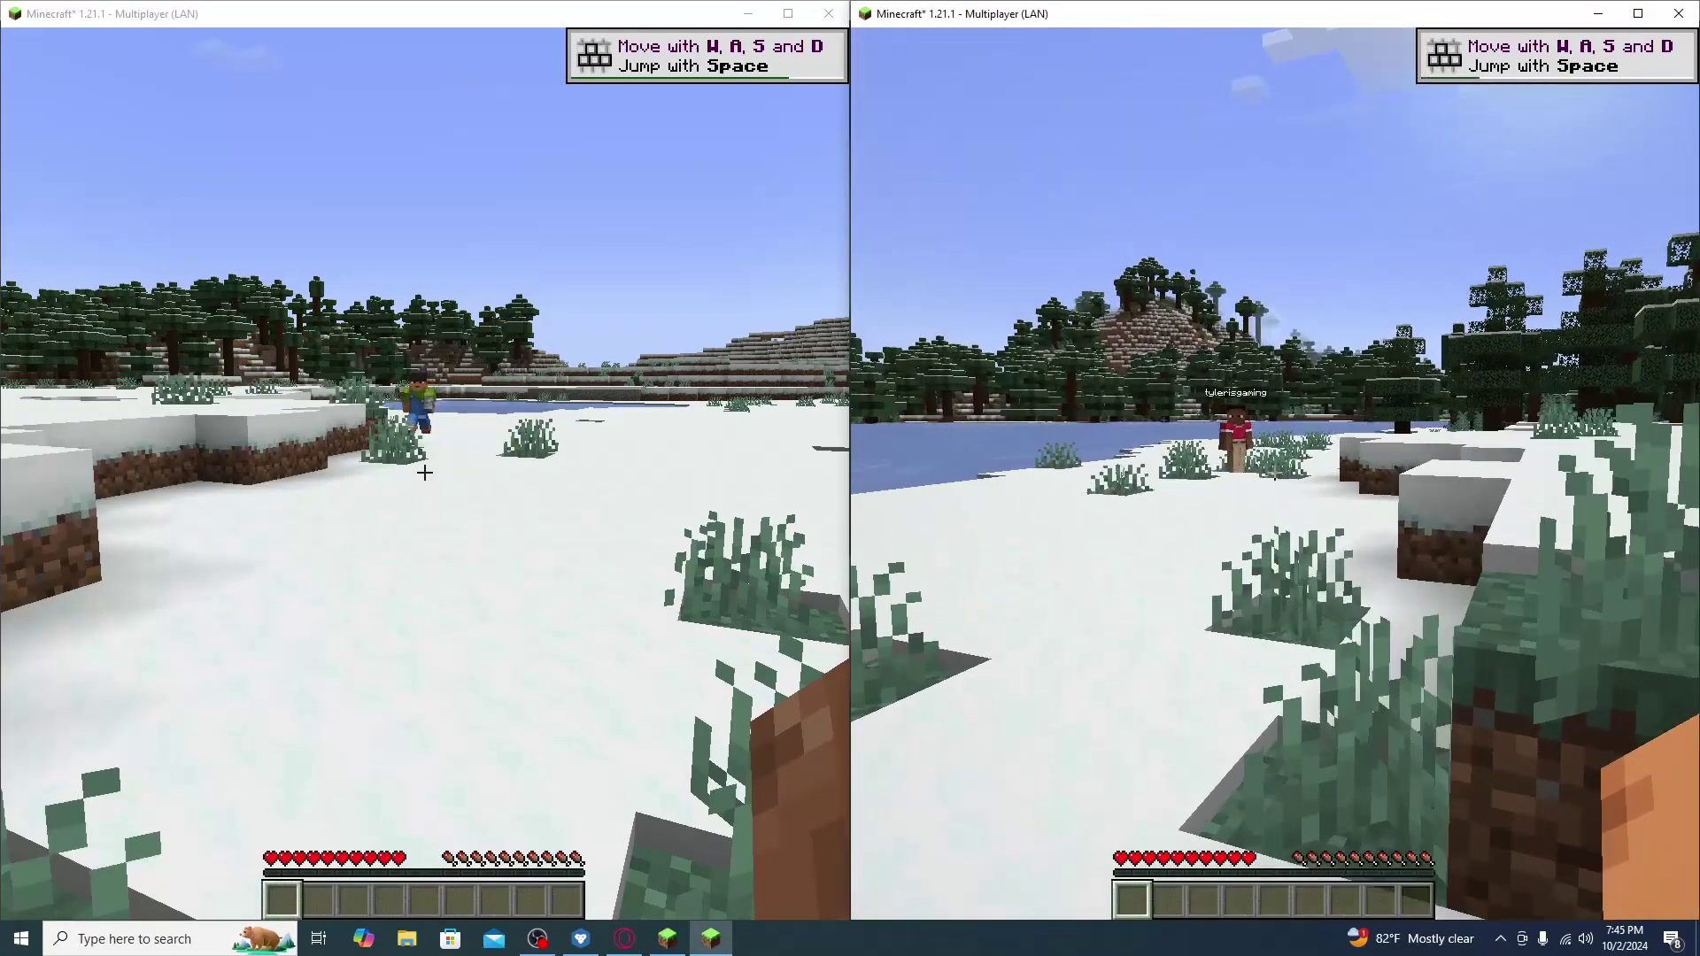
Walk the right player up beside the other player so both name tags show, then pause.
{"action": "key", "text": "w"}
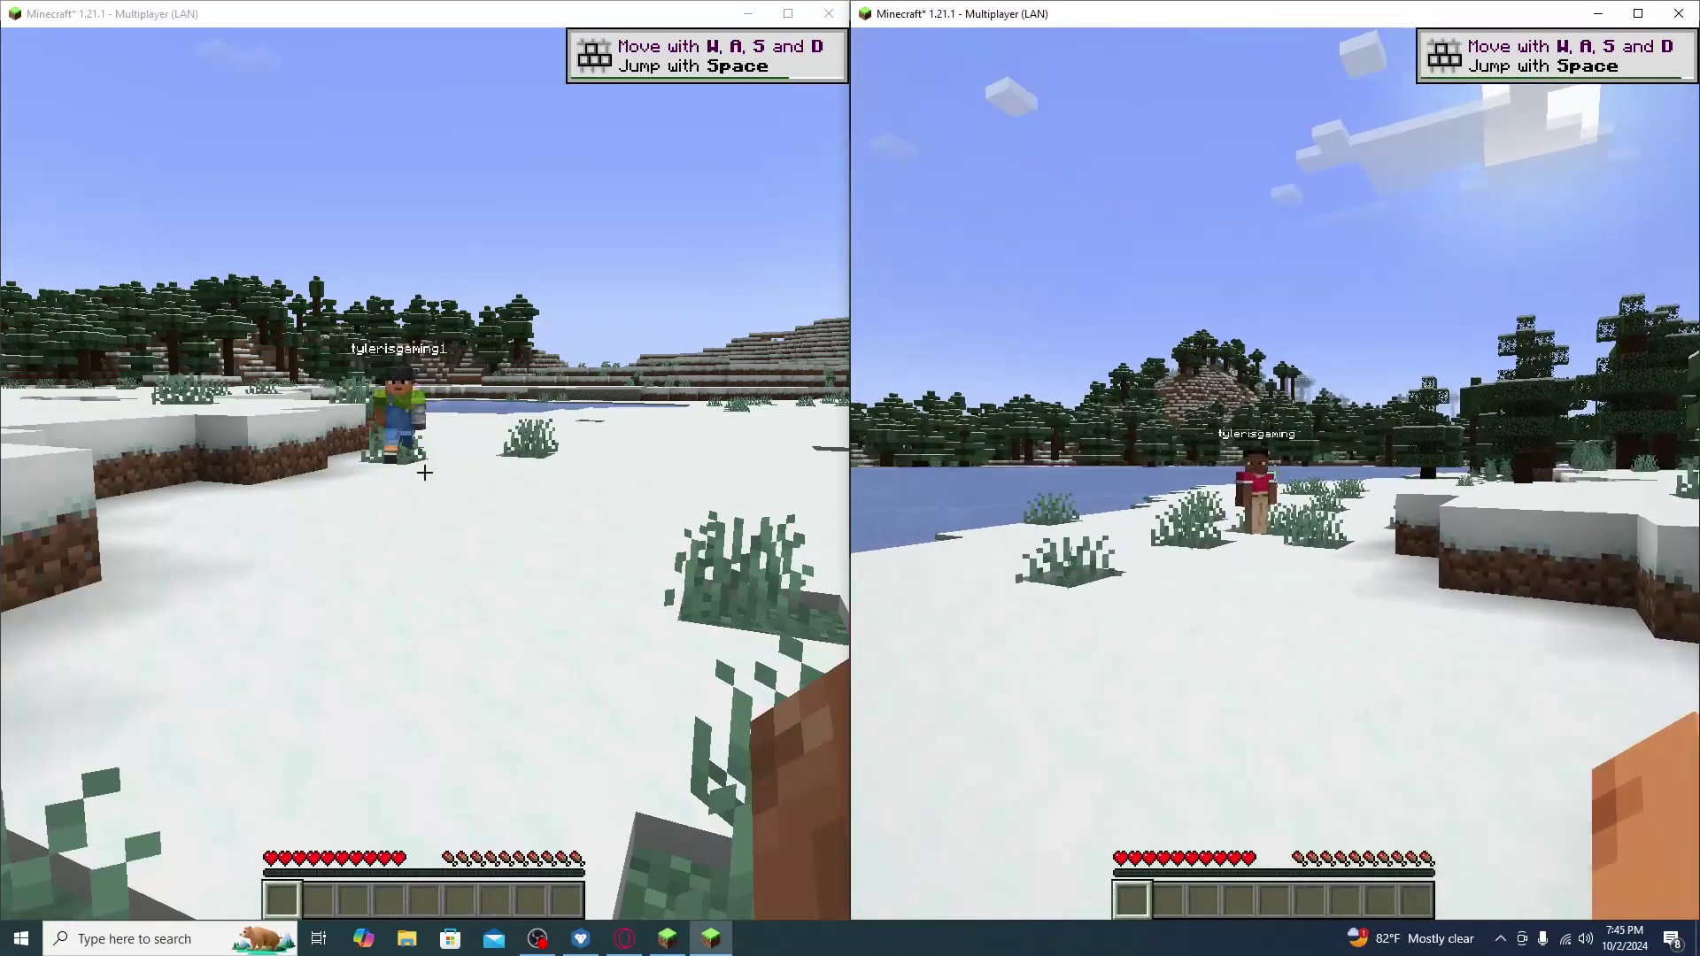
{"action": "key", "text": "w"}
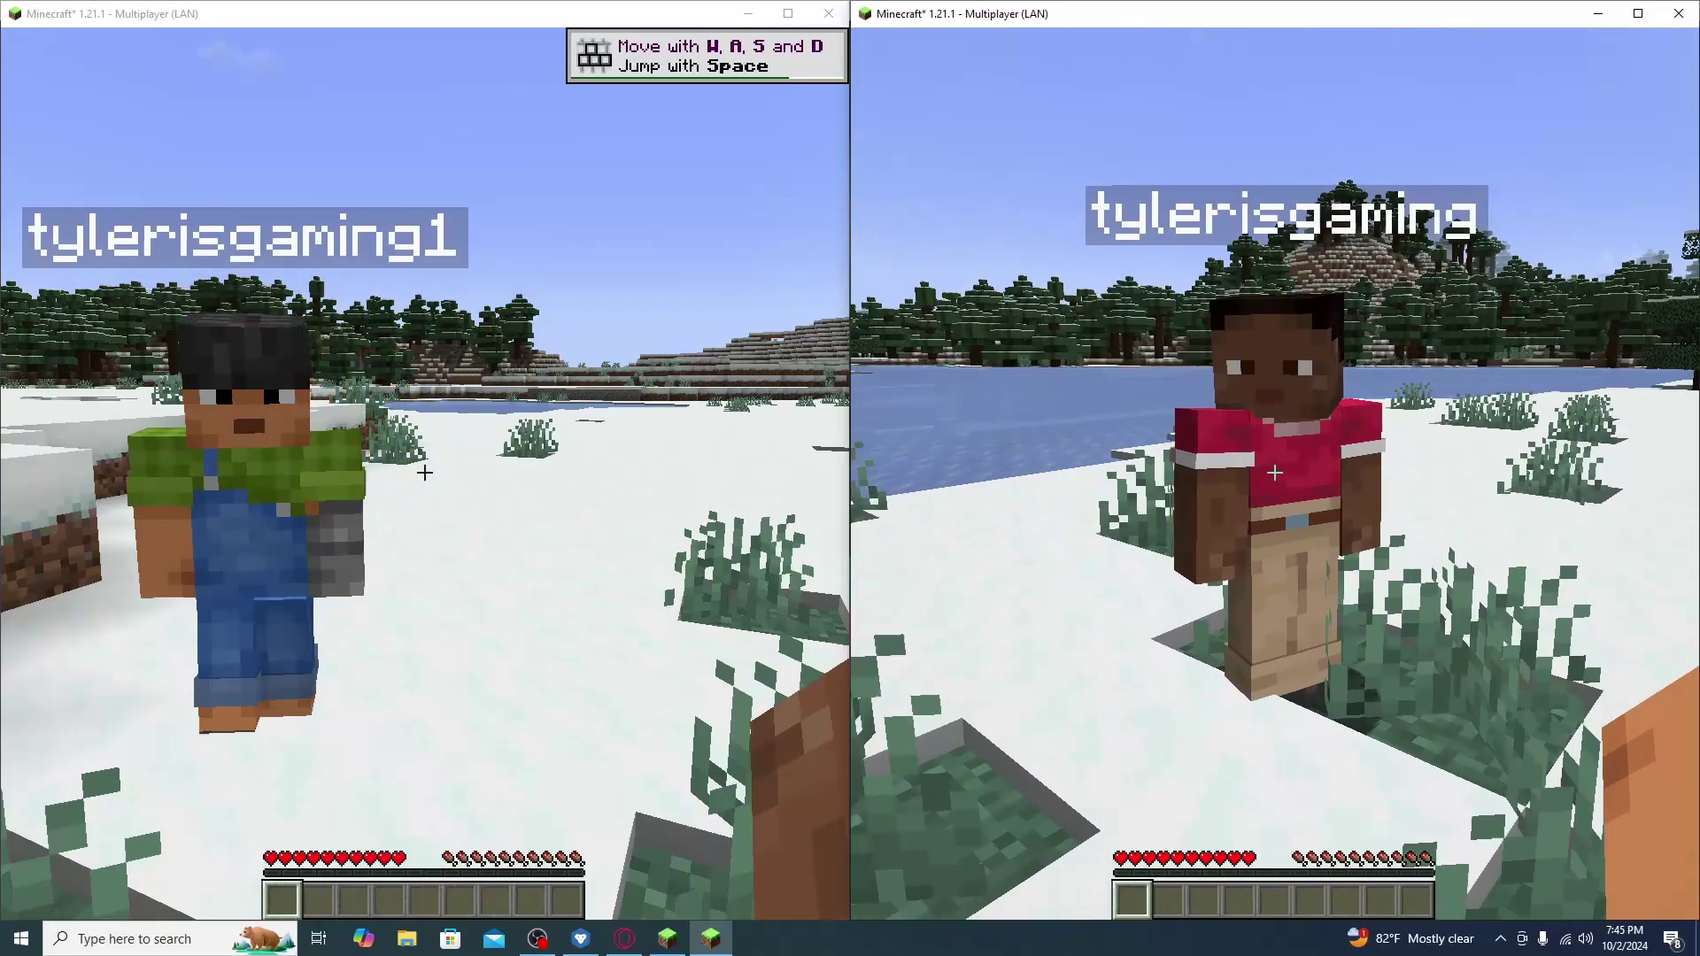
{"action": "key", "text": "d"}
{"action": "key", "text": "a"}
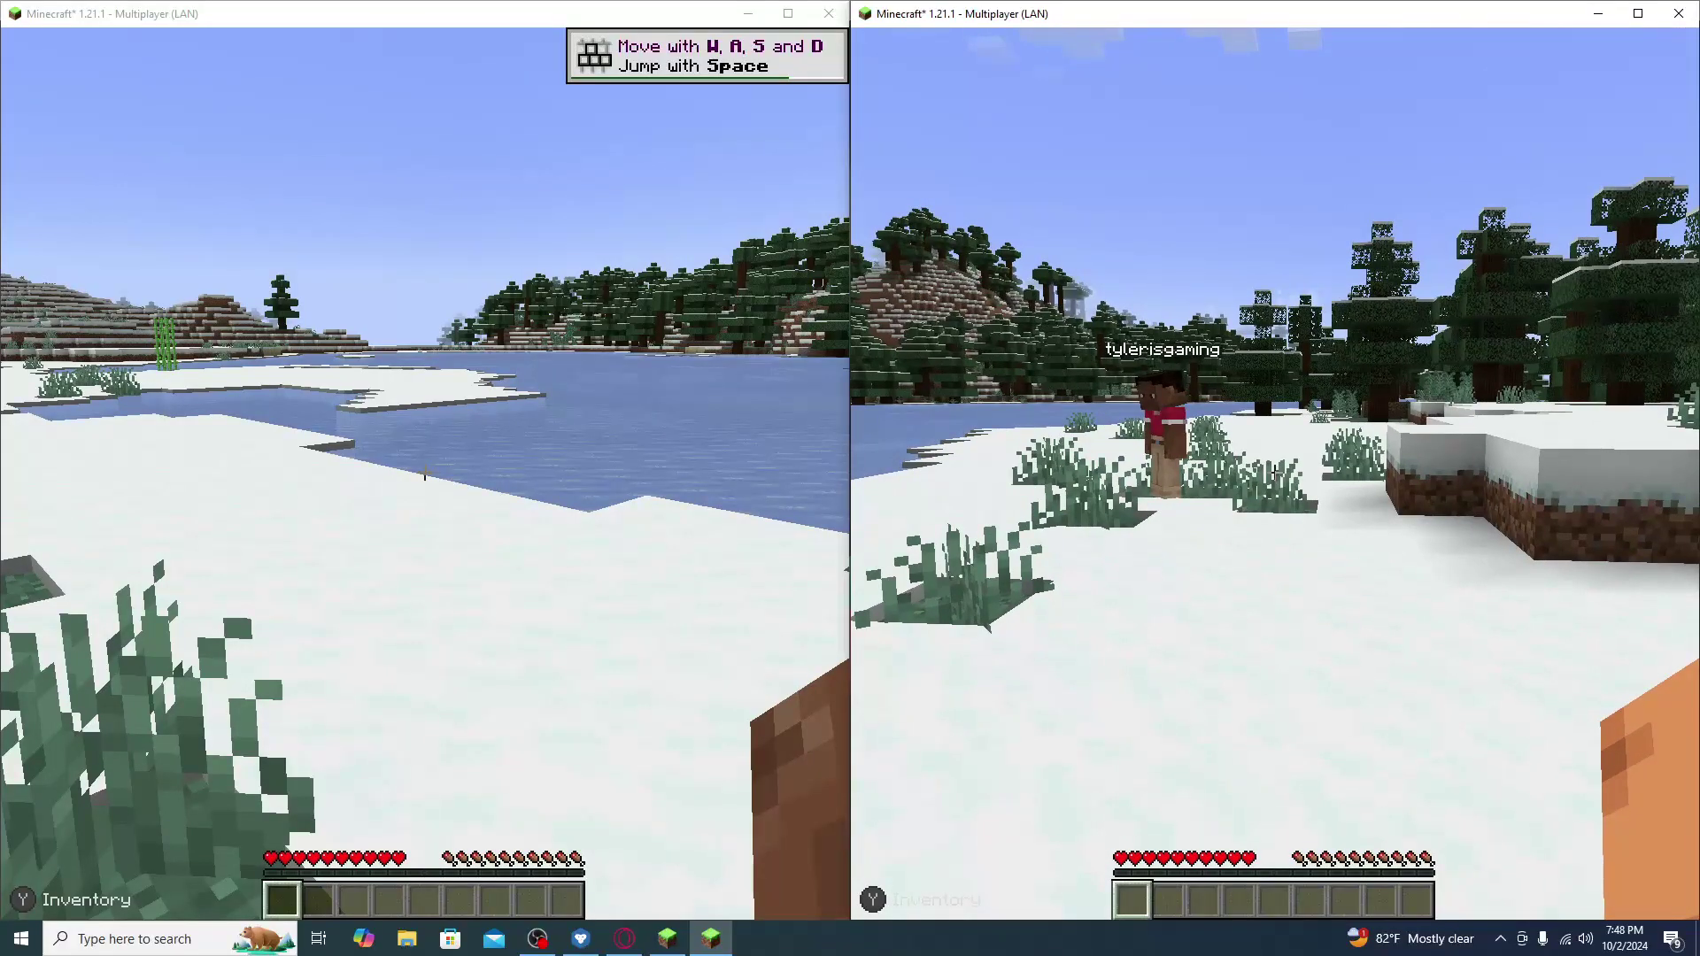
{"action": "key", "text": "super"}
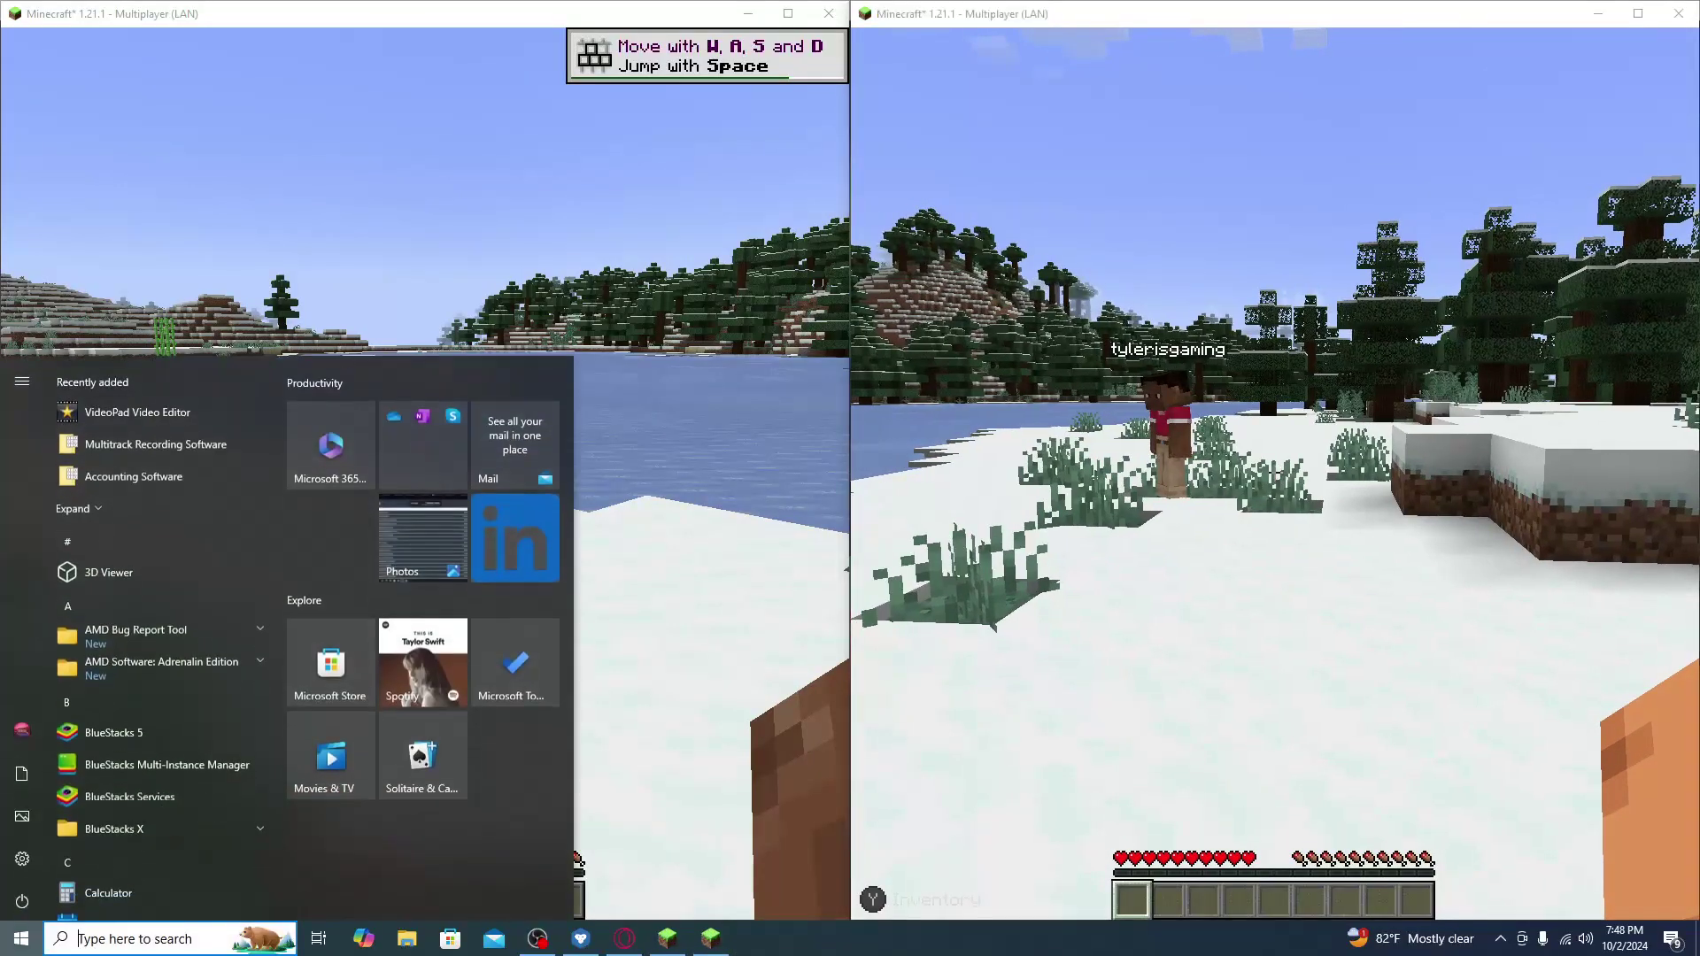
{"action": "key", "text": "Escape"}
{"action": "key", "text": "Escape"}
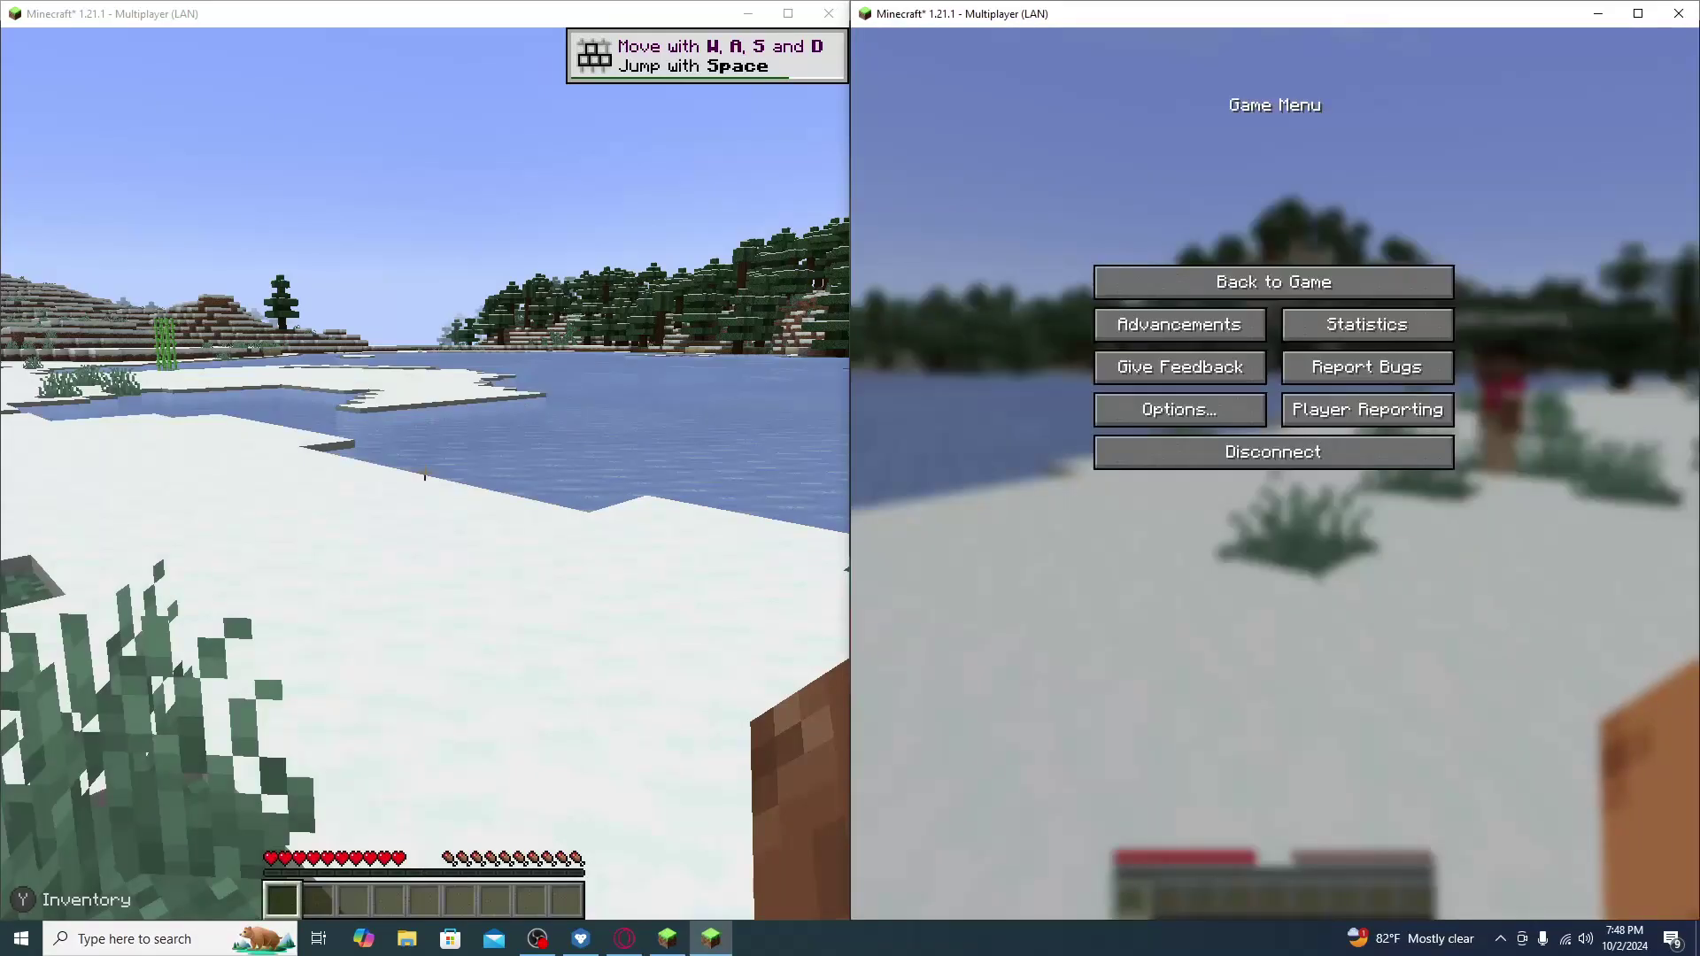
{"action": "left_click", "coordinate": [235, 600]}
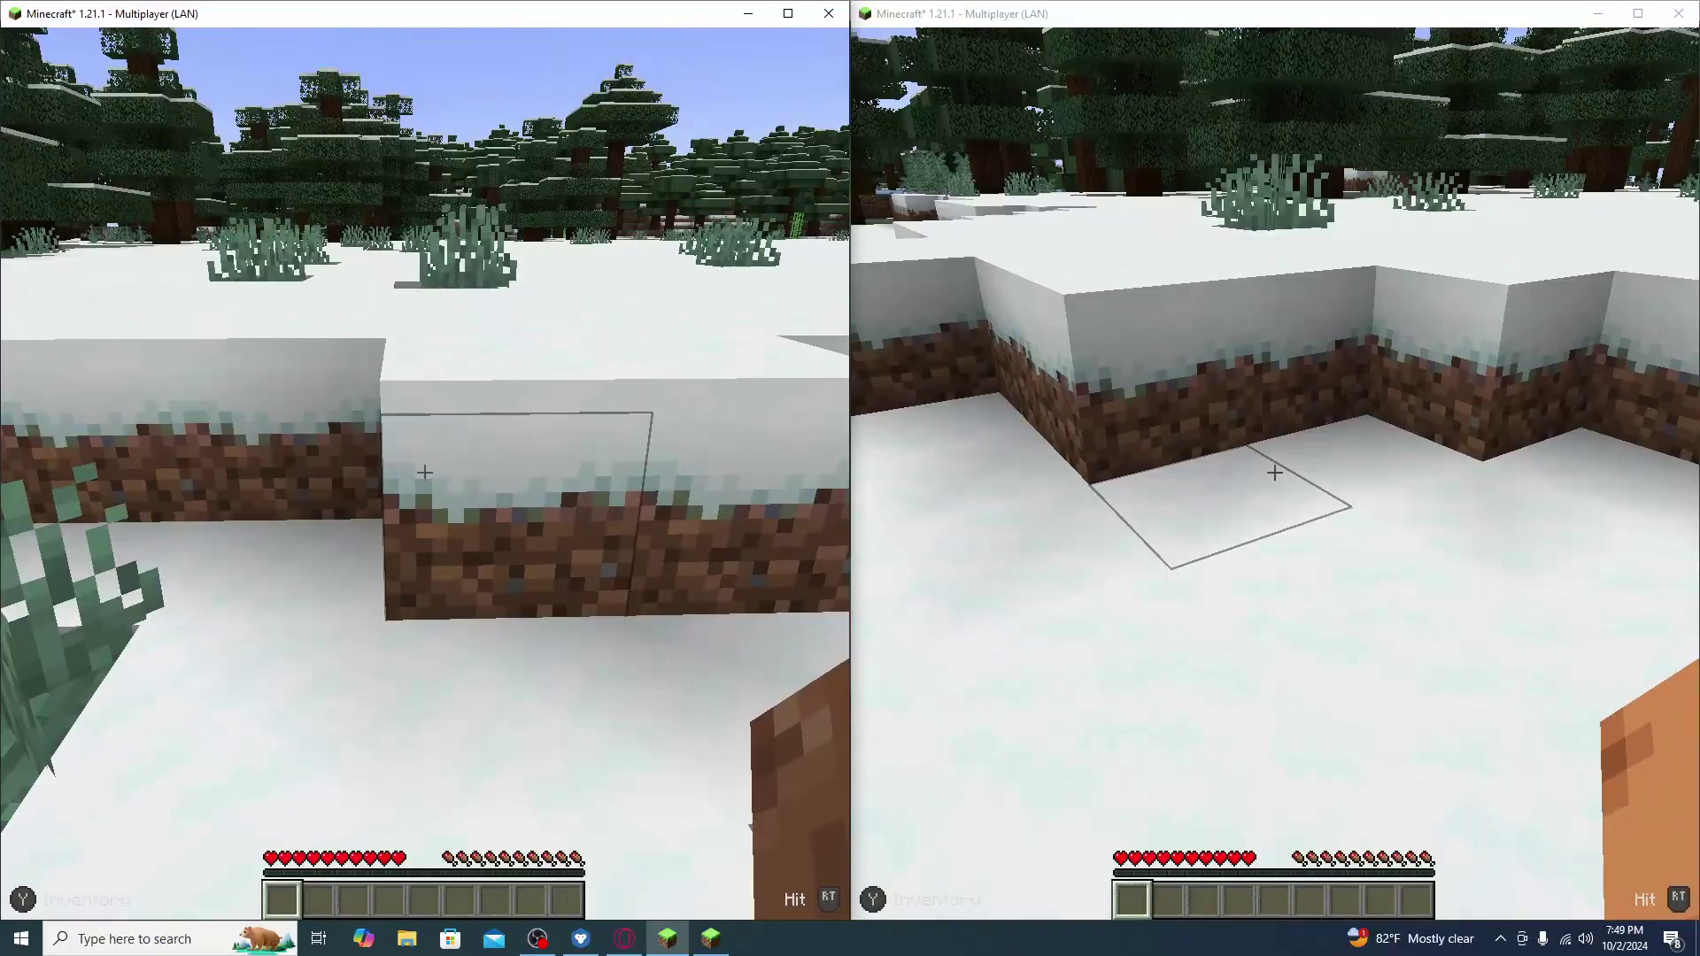
{"action": "key", "text": "Escape"}
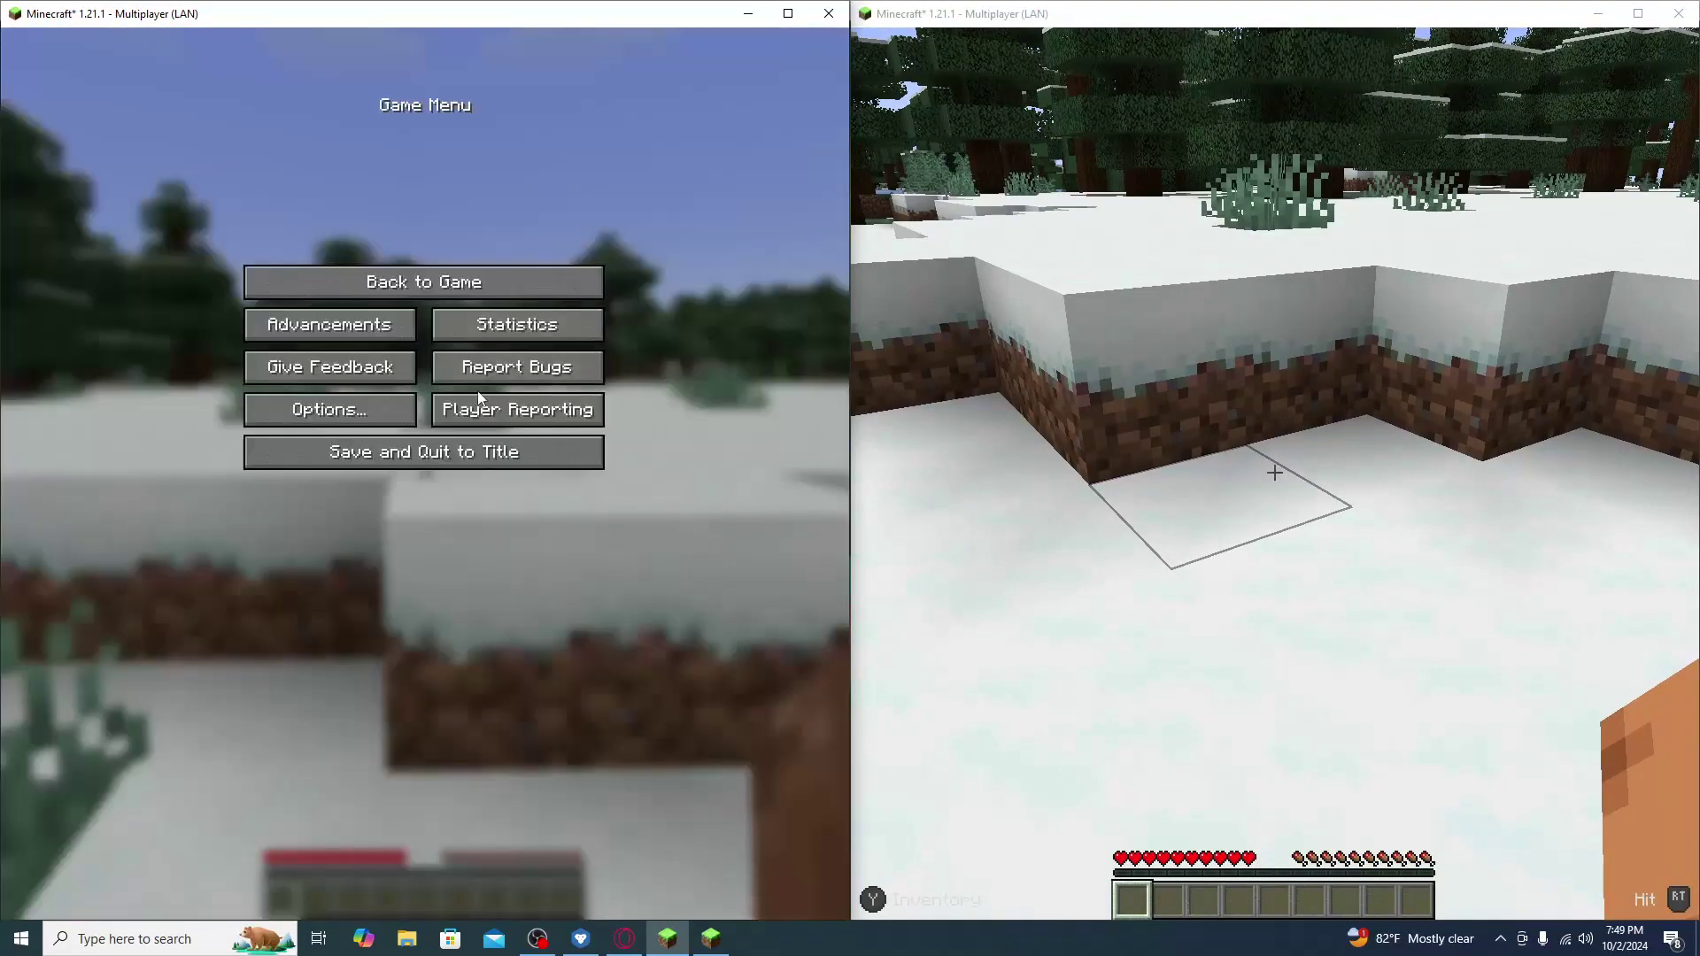
Save and quit the left world and close that Minecraft game.
{"action": "left_click", "coordinate": [467, 452]}
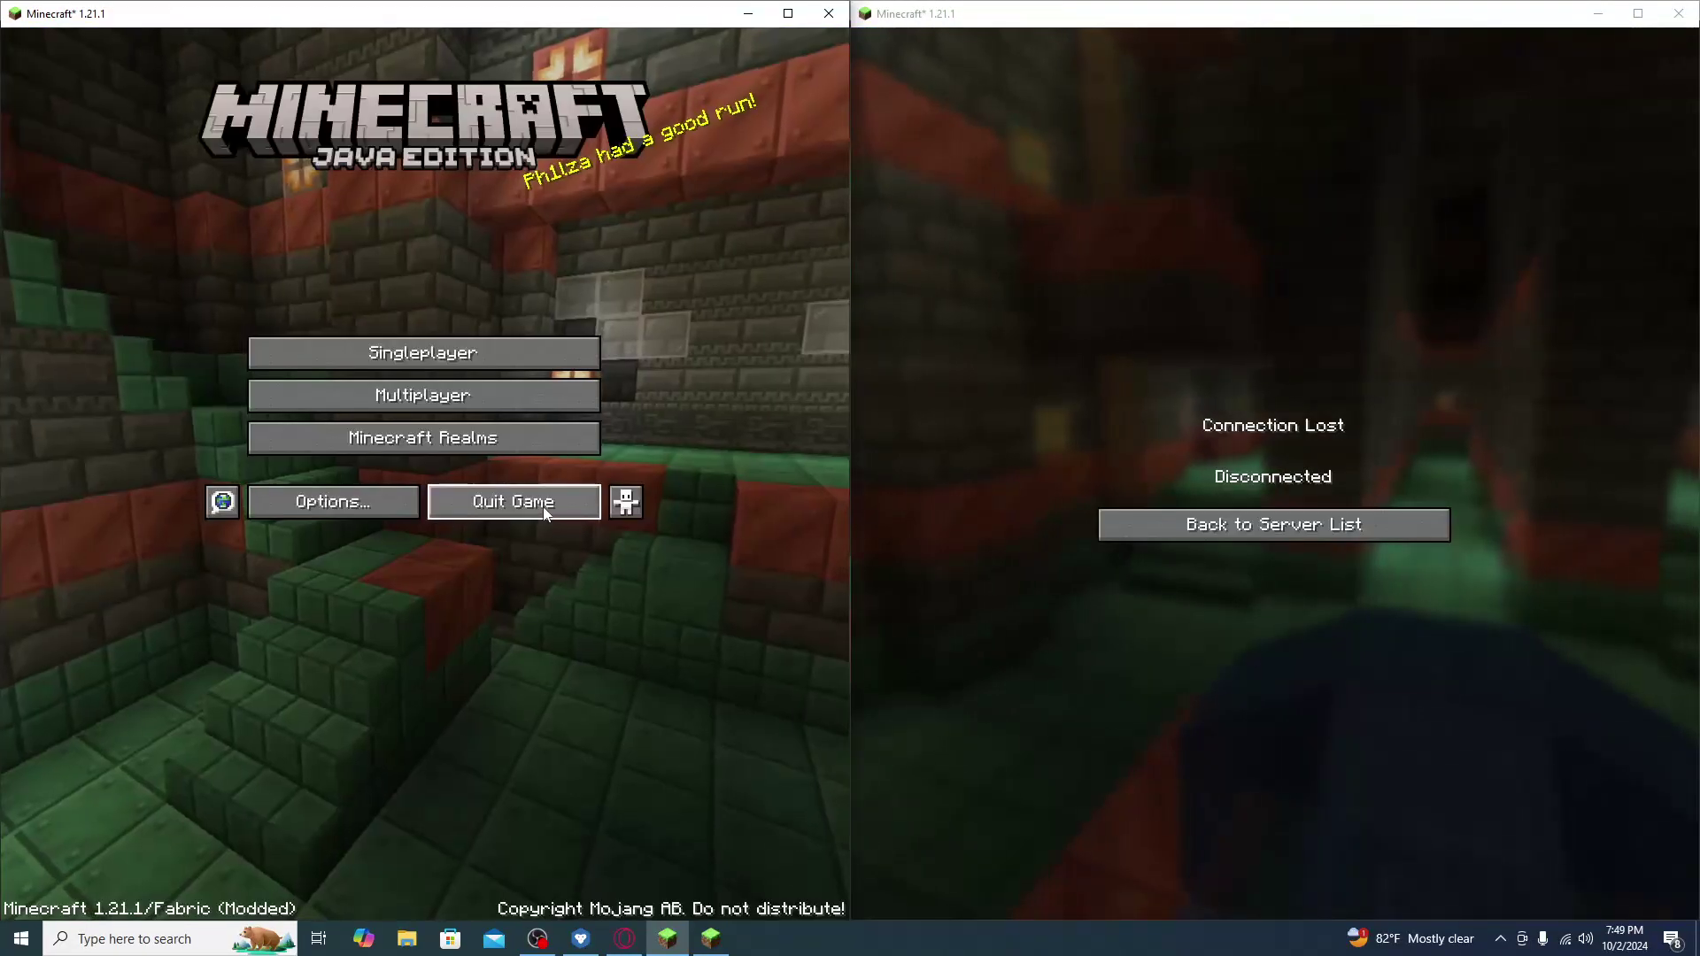
{"action": "left_click", "coordinate": [479, 500]}
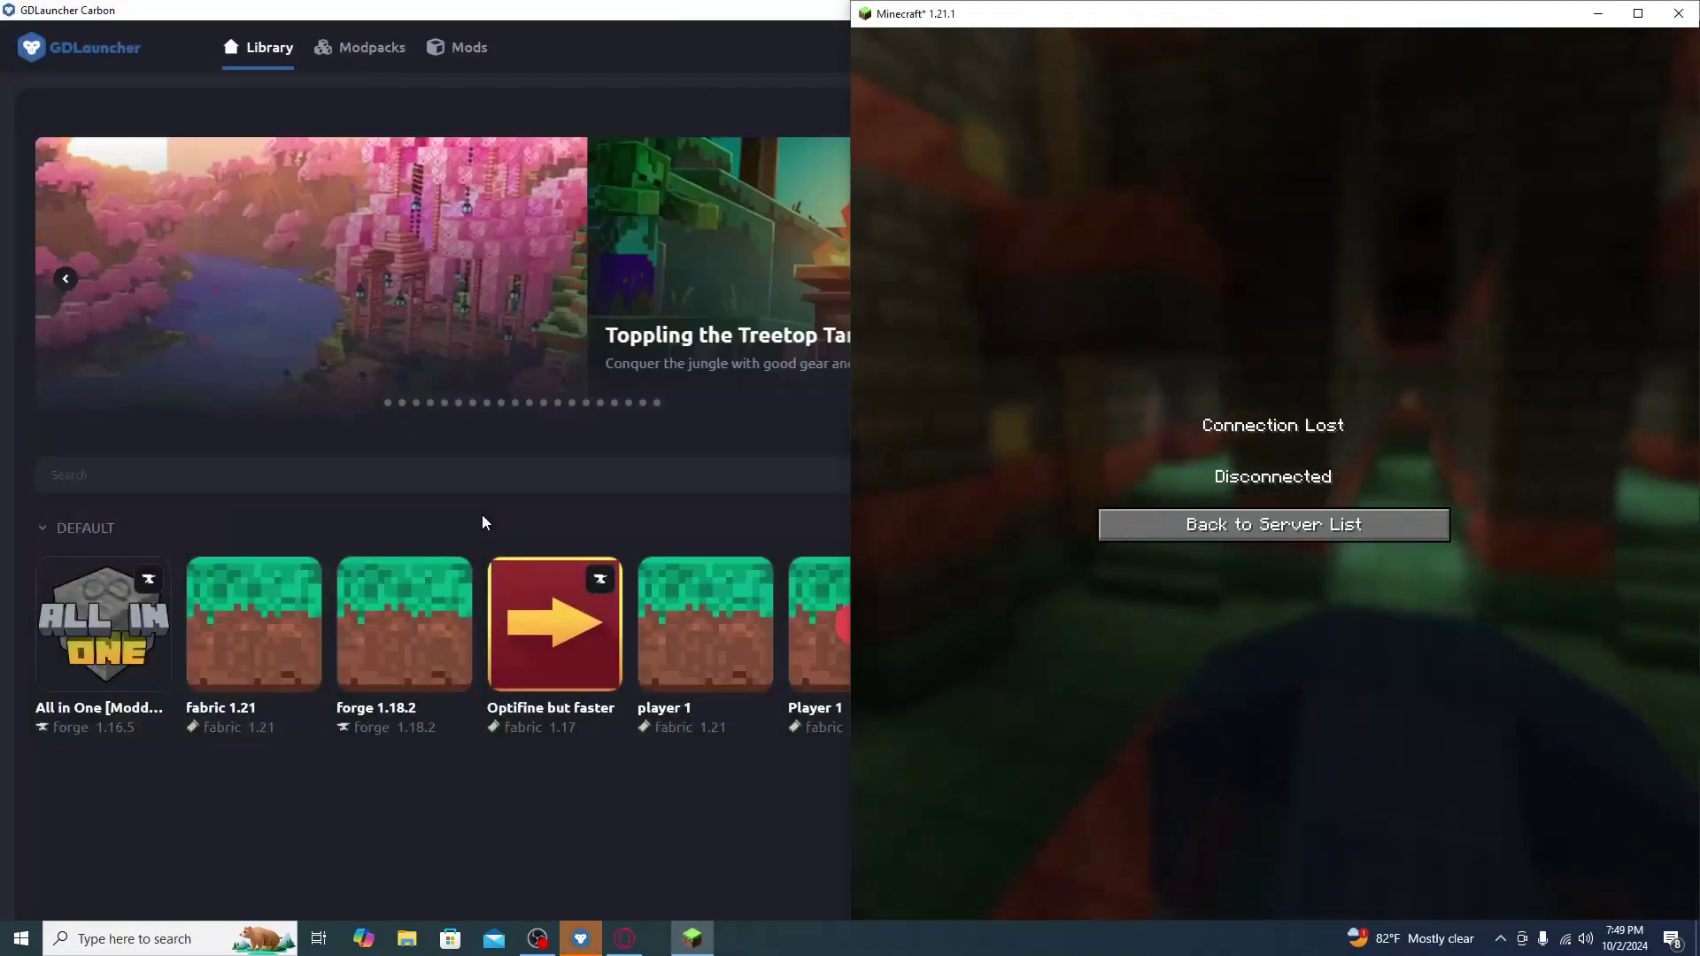
{"action": "left_click", "coordinate": [547, 487]}
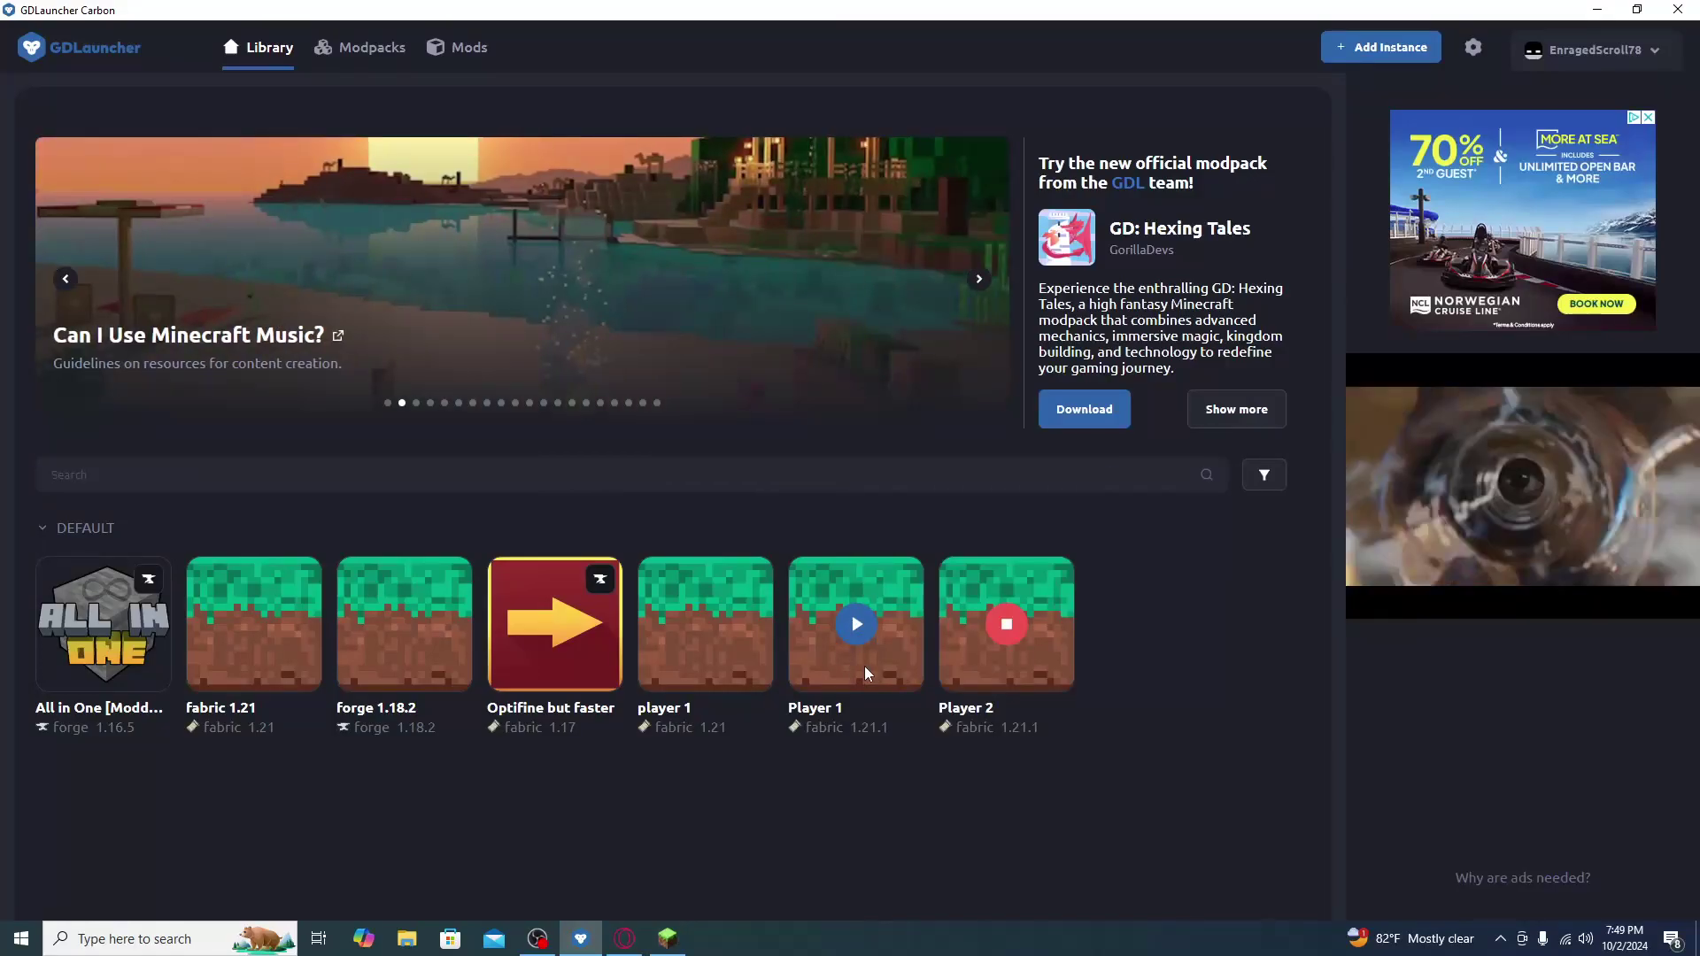
Disable MidnightControls and MidnightLib in Player 1's mods, leaving Auth Me, Fabric API, Sodium enabled.
{"action": "left_click", "coordinate": [864, 665]}
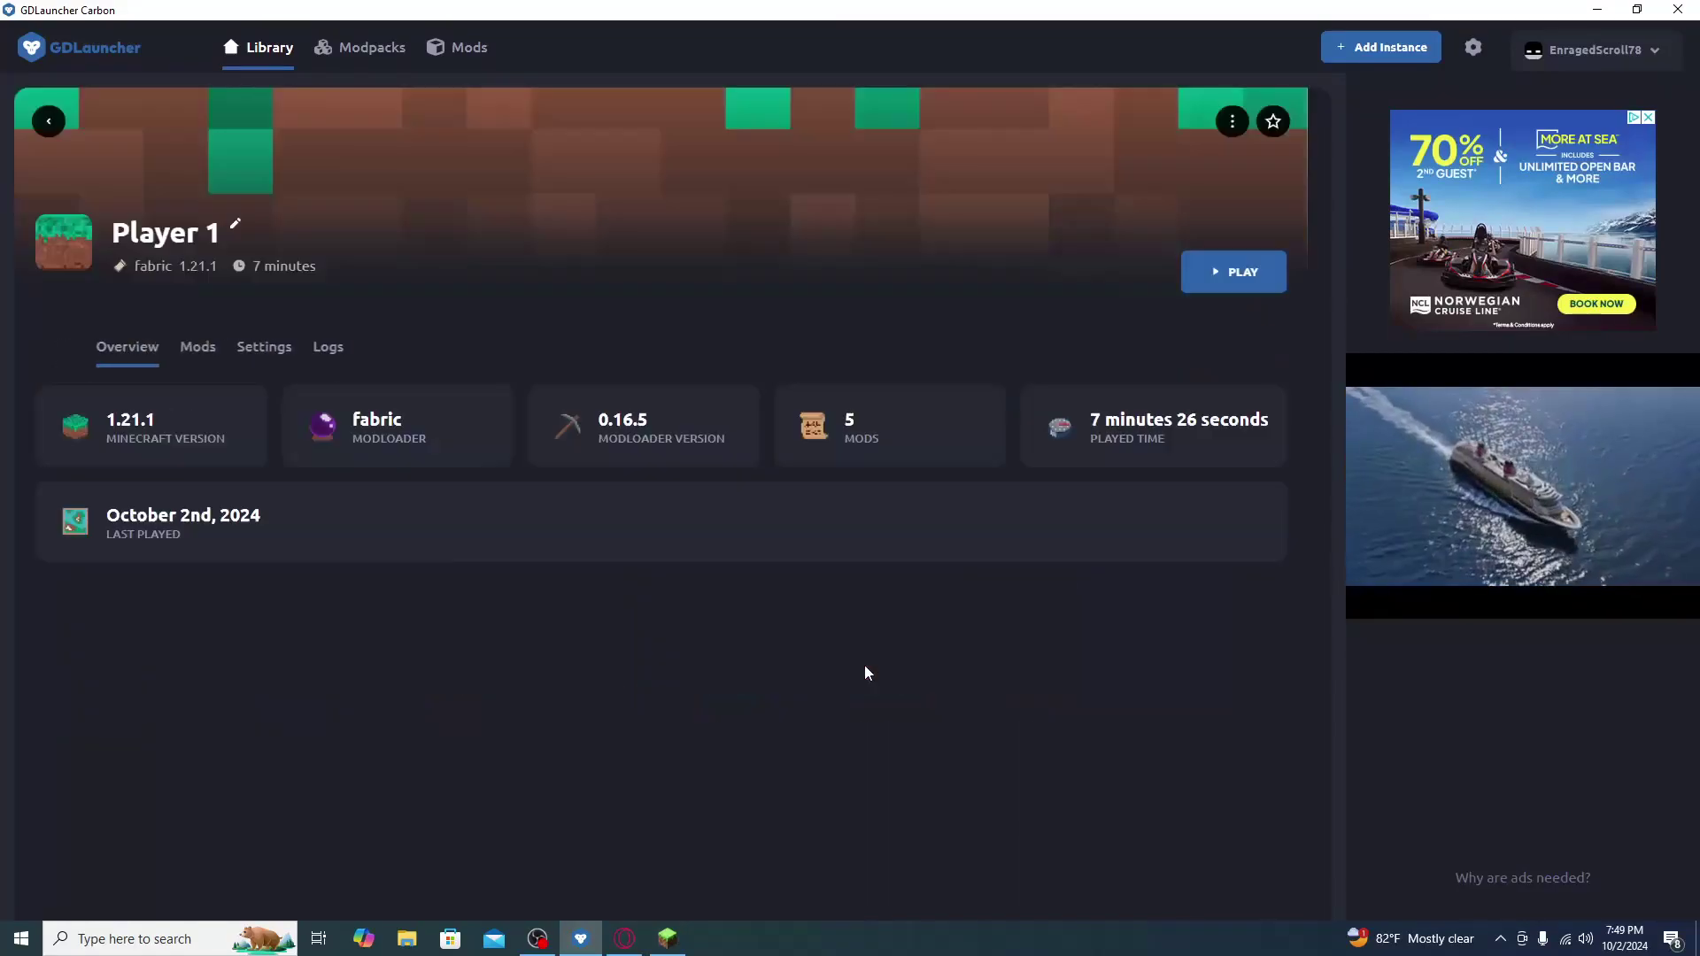
{"action": "left_click", "coordinate": [147, 350]}
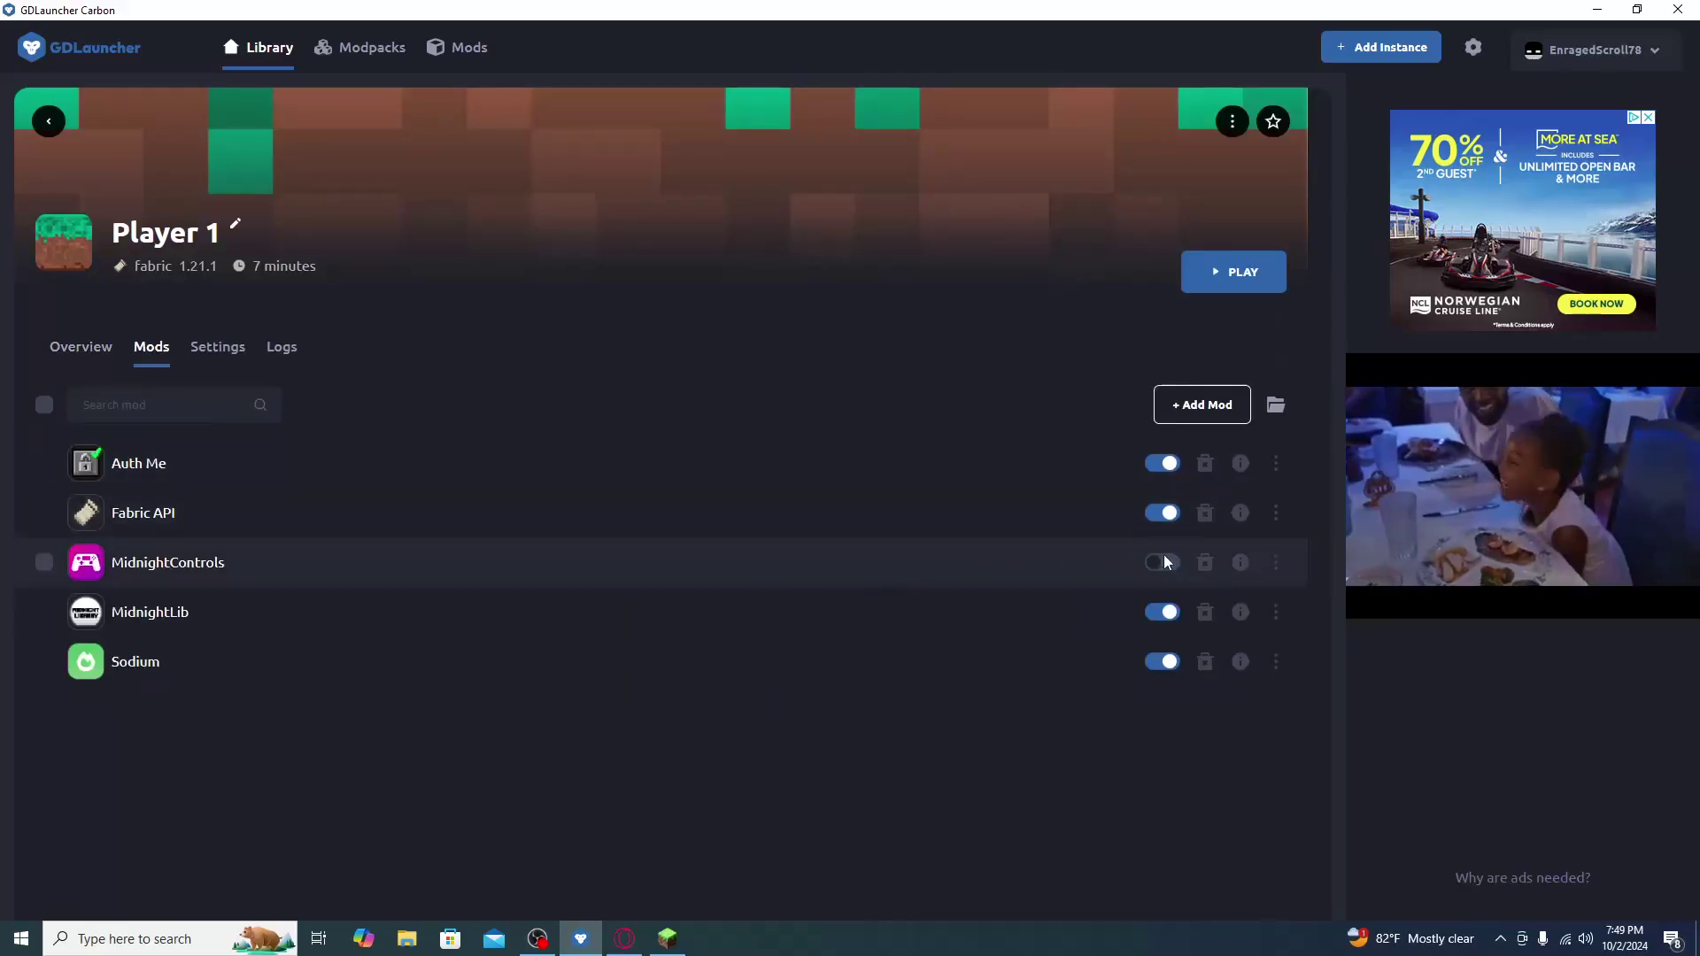
{"action": "left_click", "coordinate": [1162, 611]}
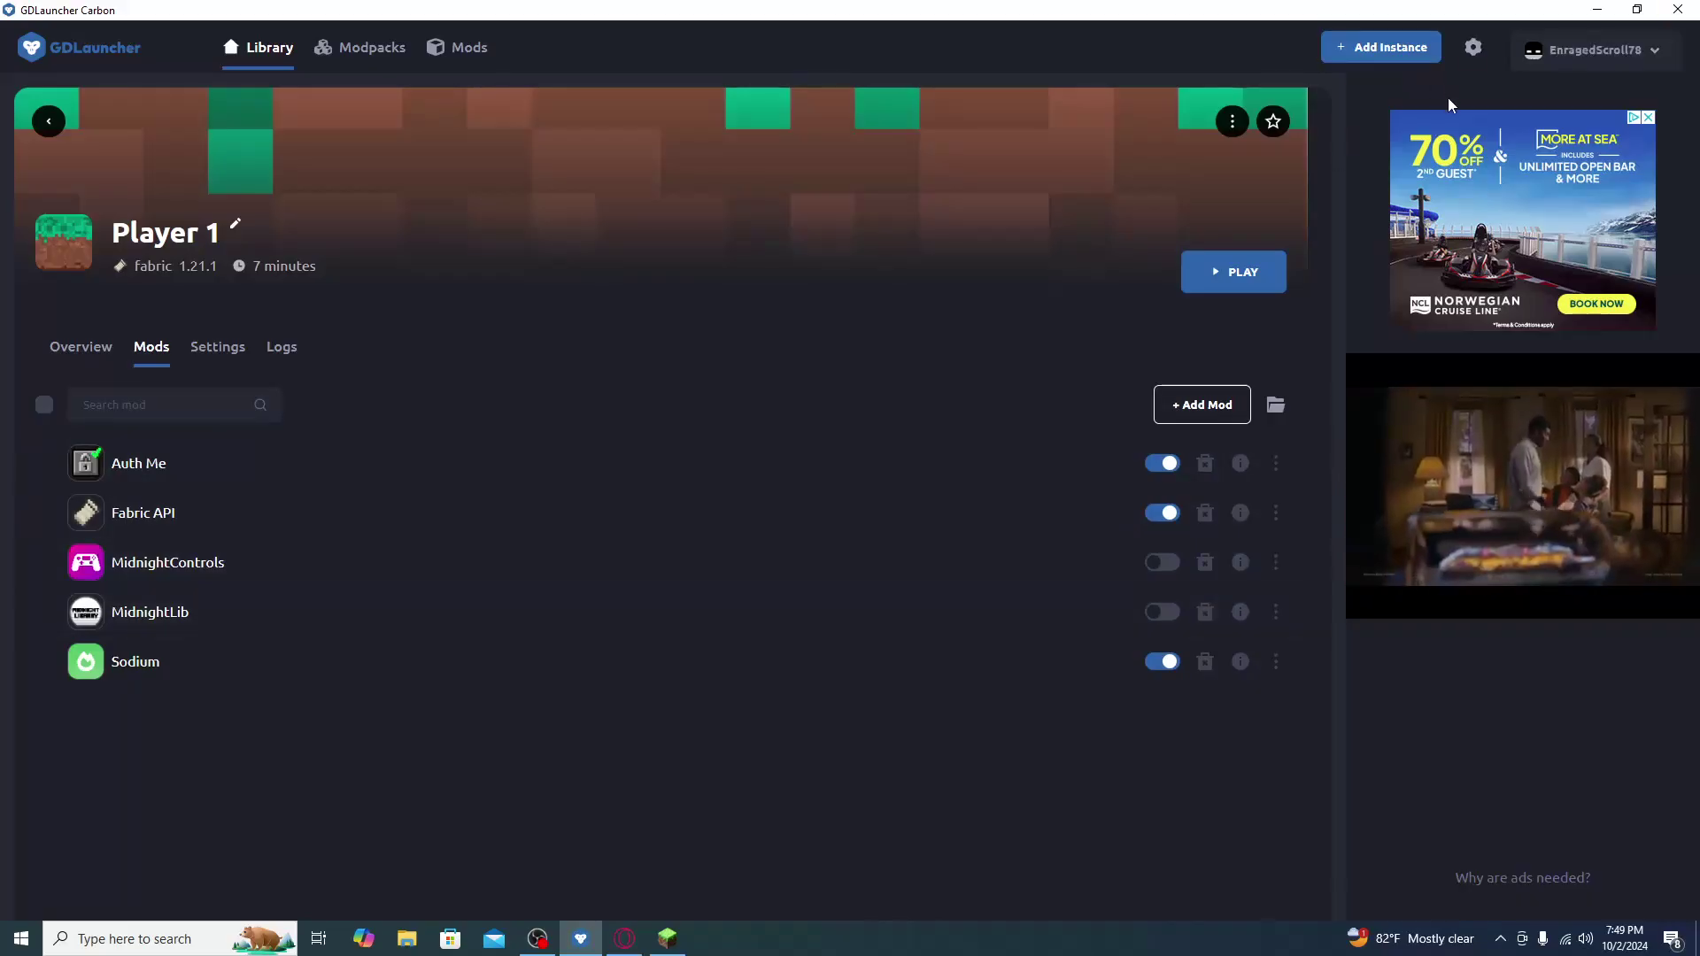
{"action": "left_click", "coordinate": [49, 121]}
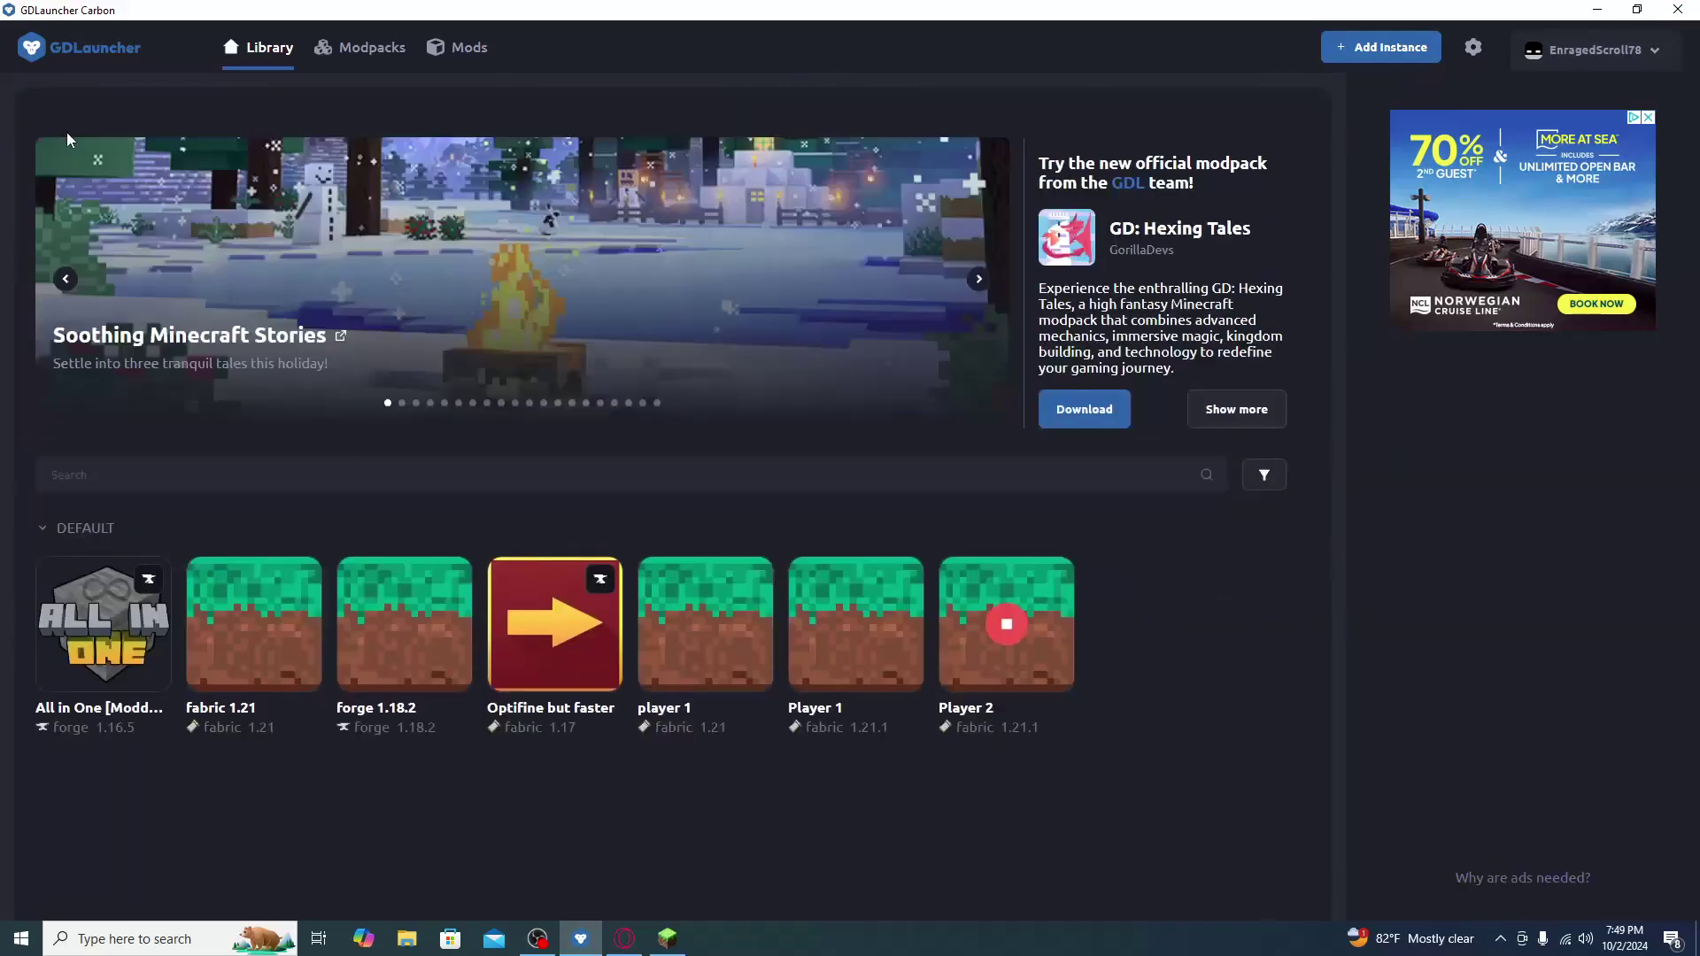
Launch Player 1 and load the subscribe singleplayer world.
{"action": "left_click", "coordinate": [868, 634]}
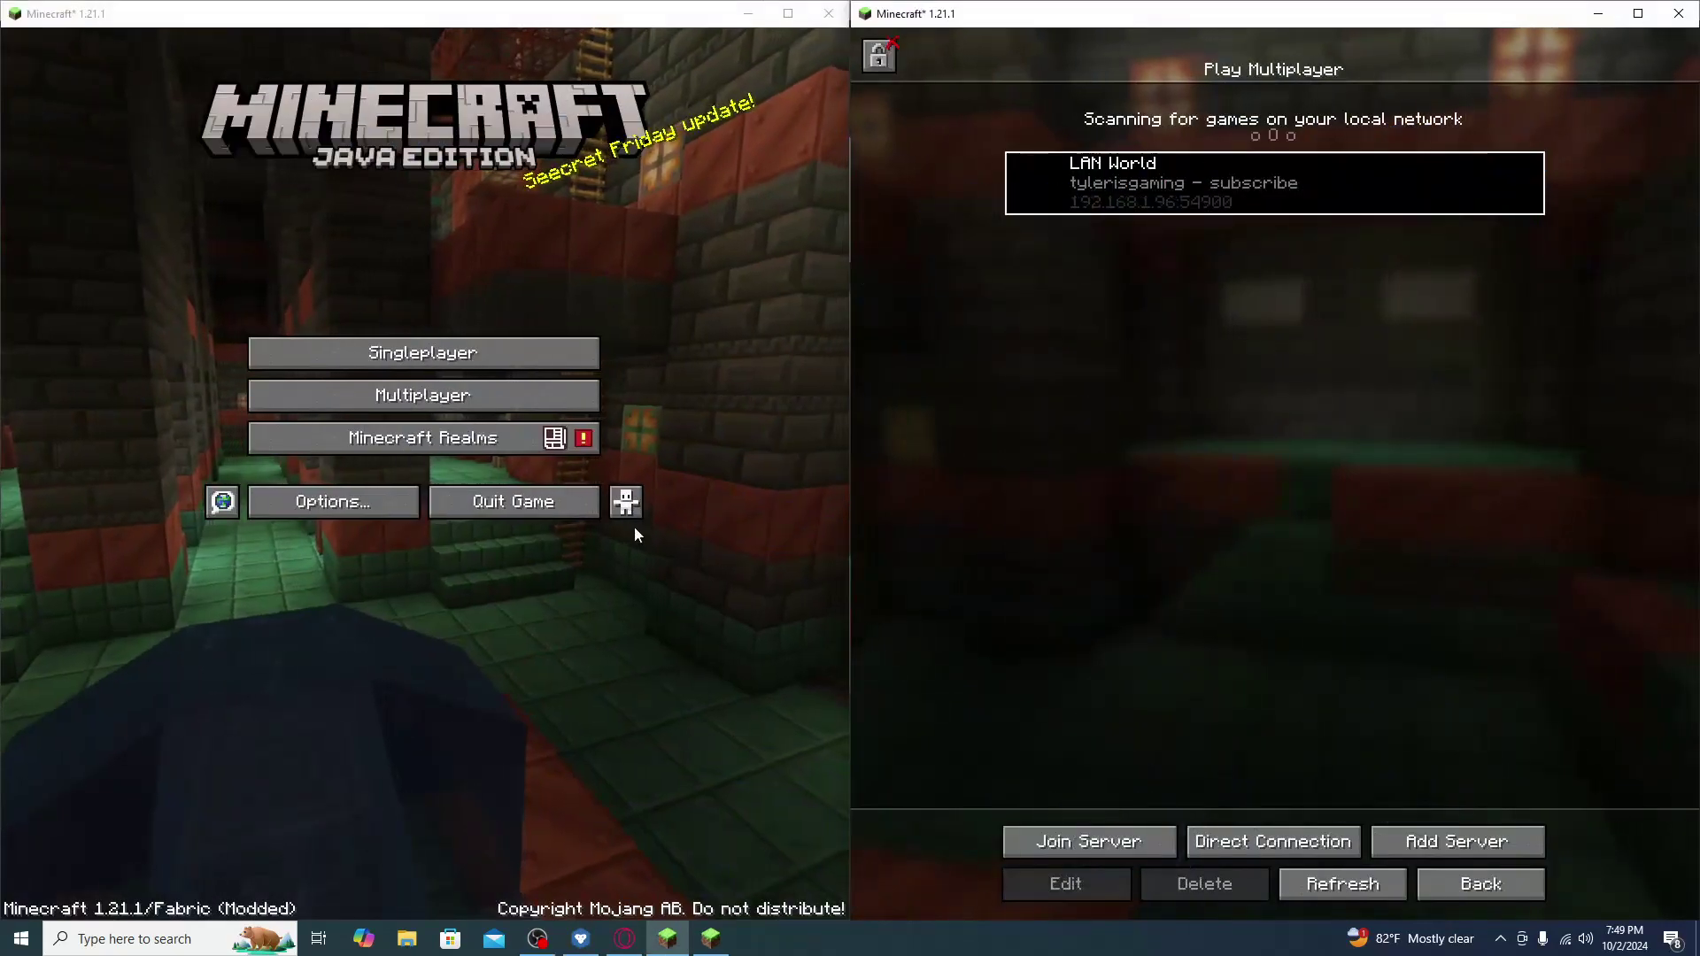
{"action": "left_click", "coordinate": [487, 360]}
{"action": "left_click", "coordinate": [337, 150]}
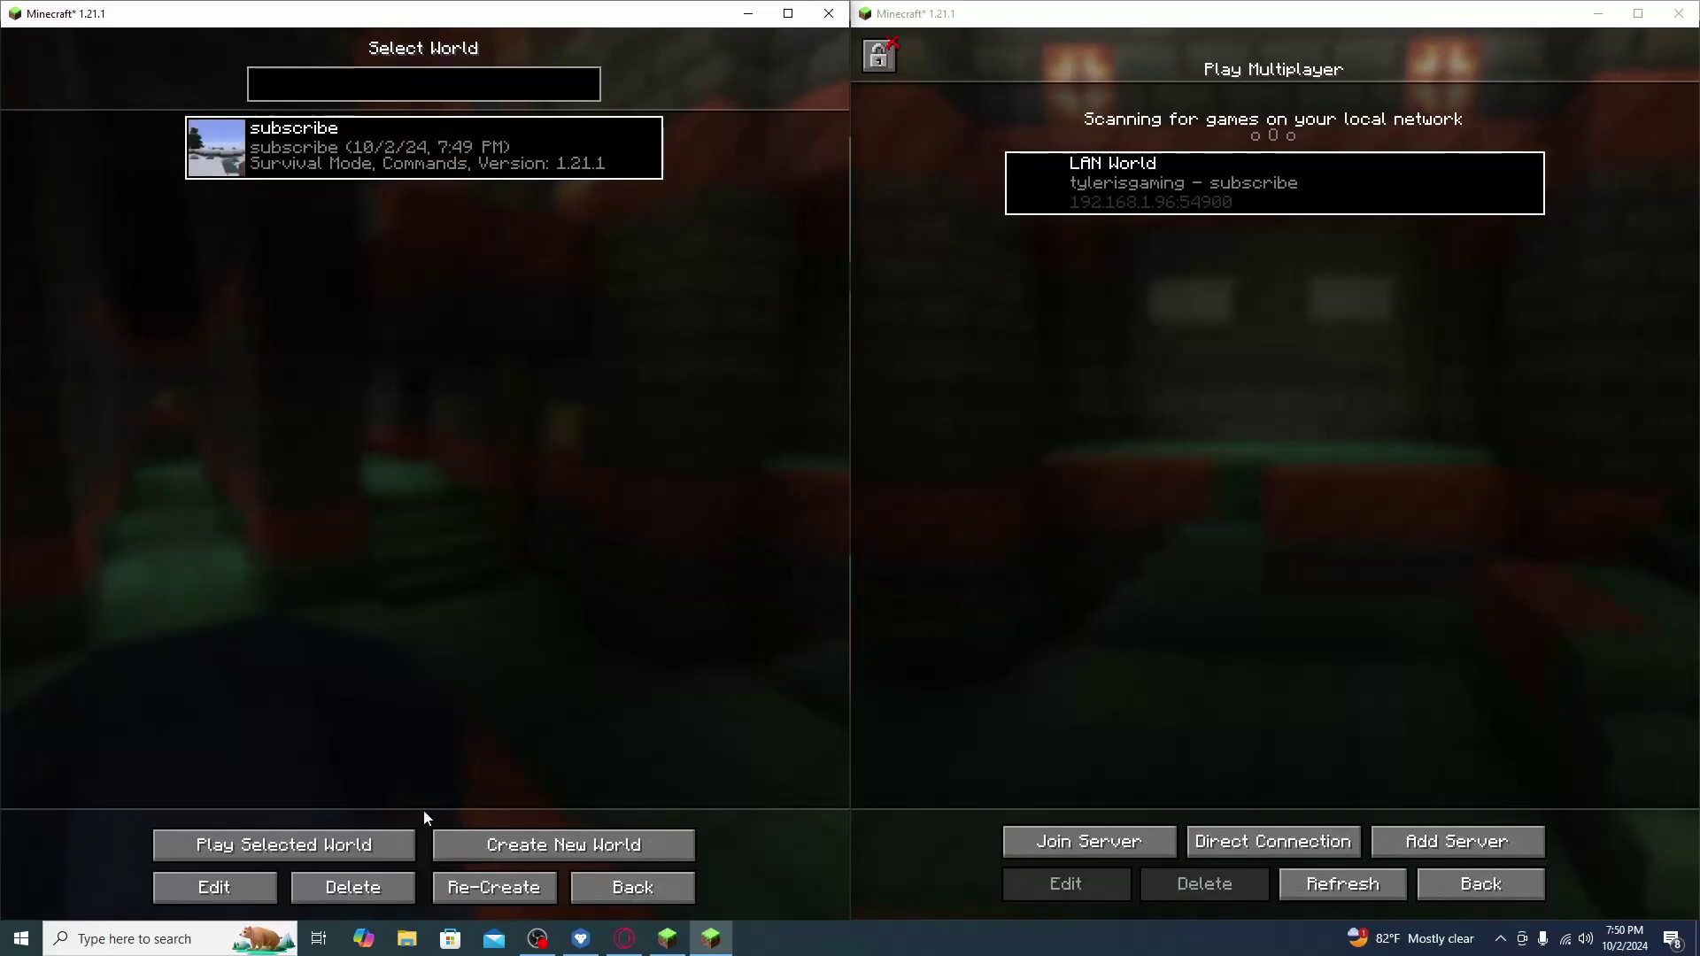
{"action": "left_click", "coordinate": [217, 147]}
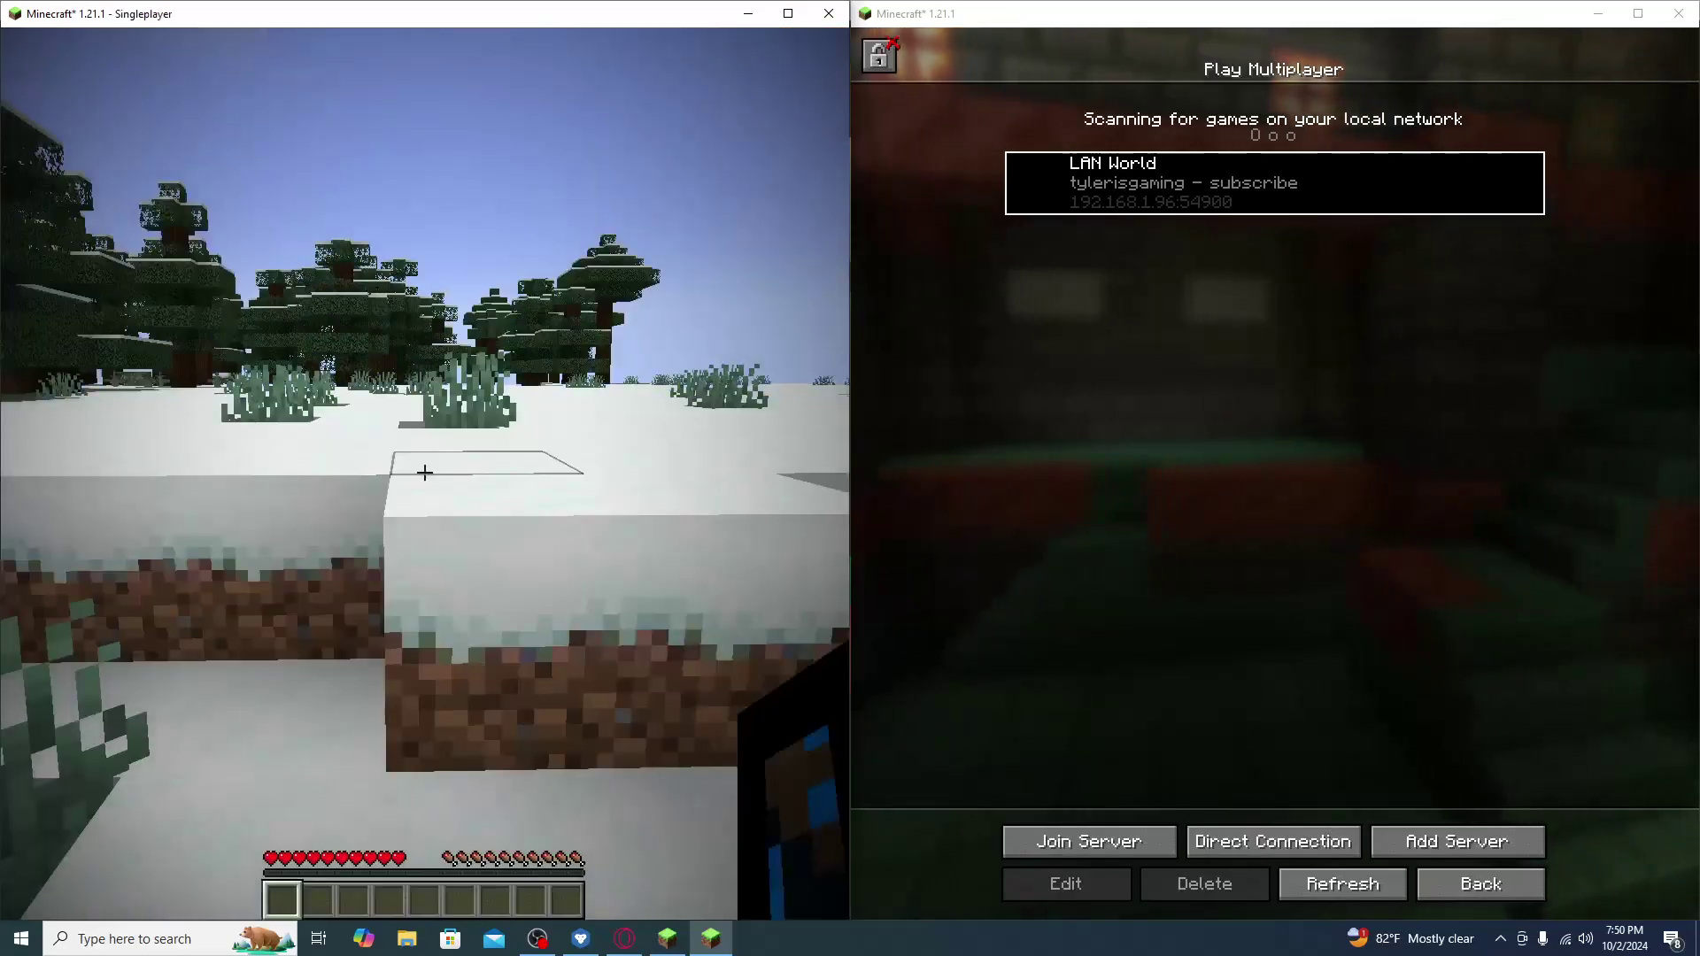
Open the subscribe world to LAN on port 55129.
{"action": "key", "text": "Escape"}
{"action": "left_click", "coordinate": [540, 408]}
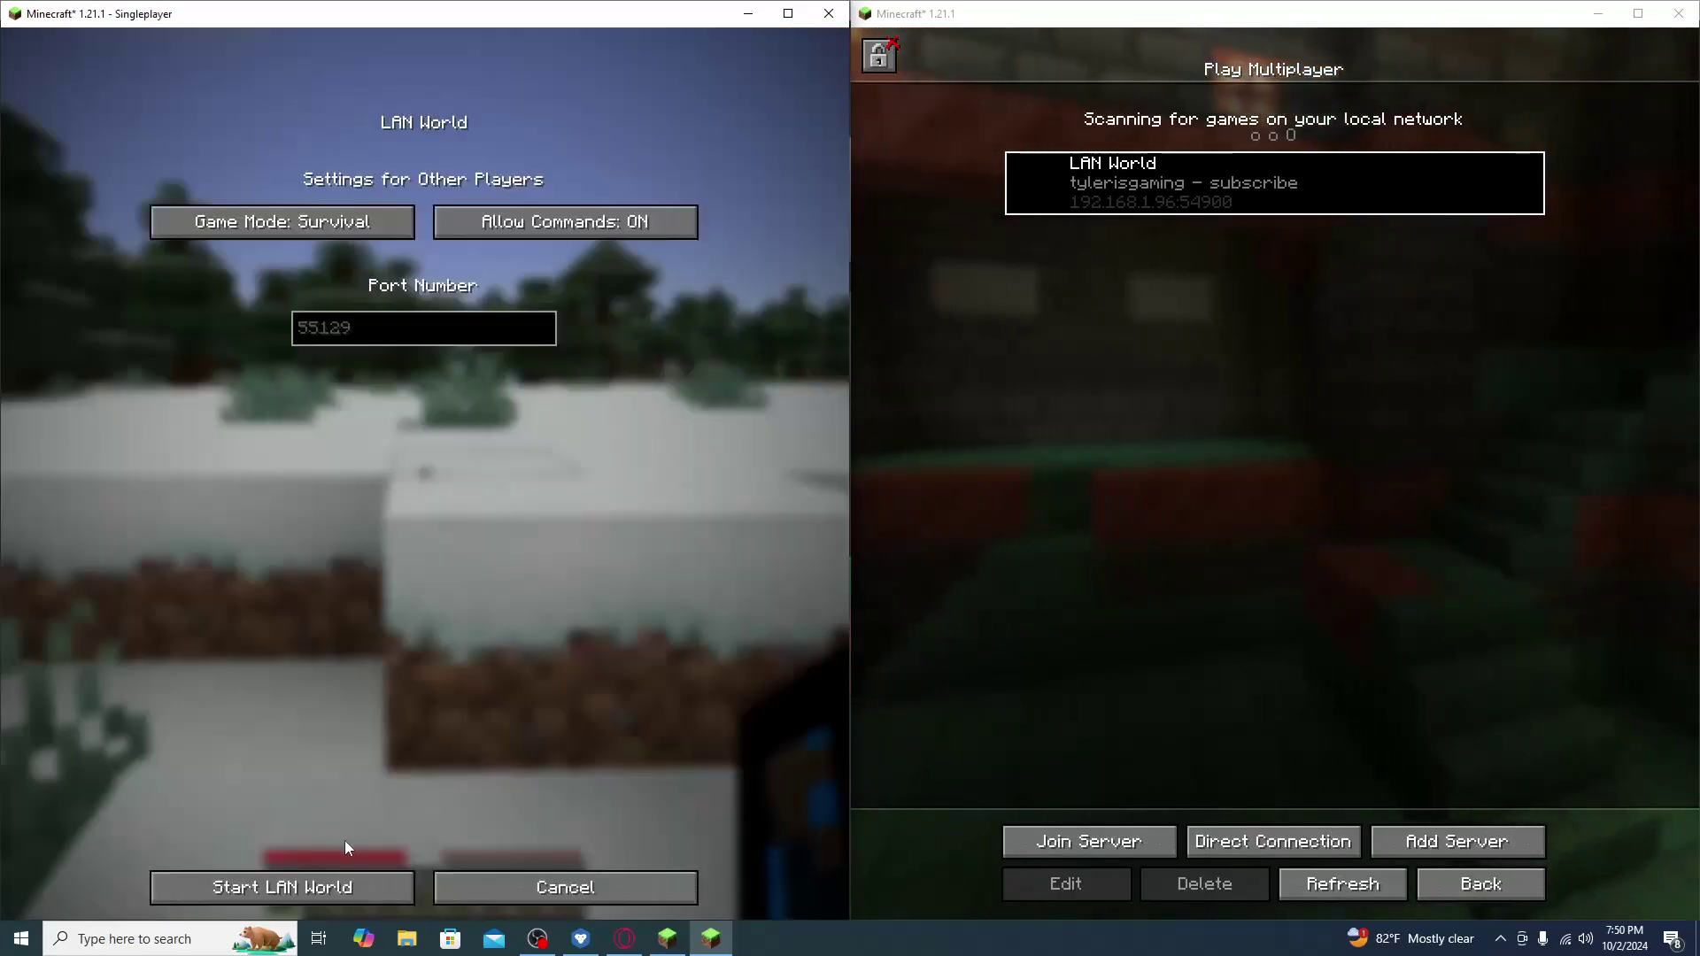
{"action": "left_click", "coordinate": [337, 885]}
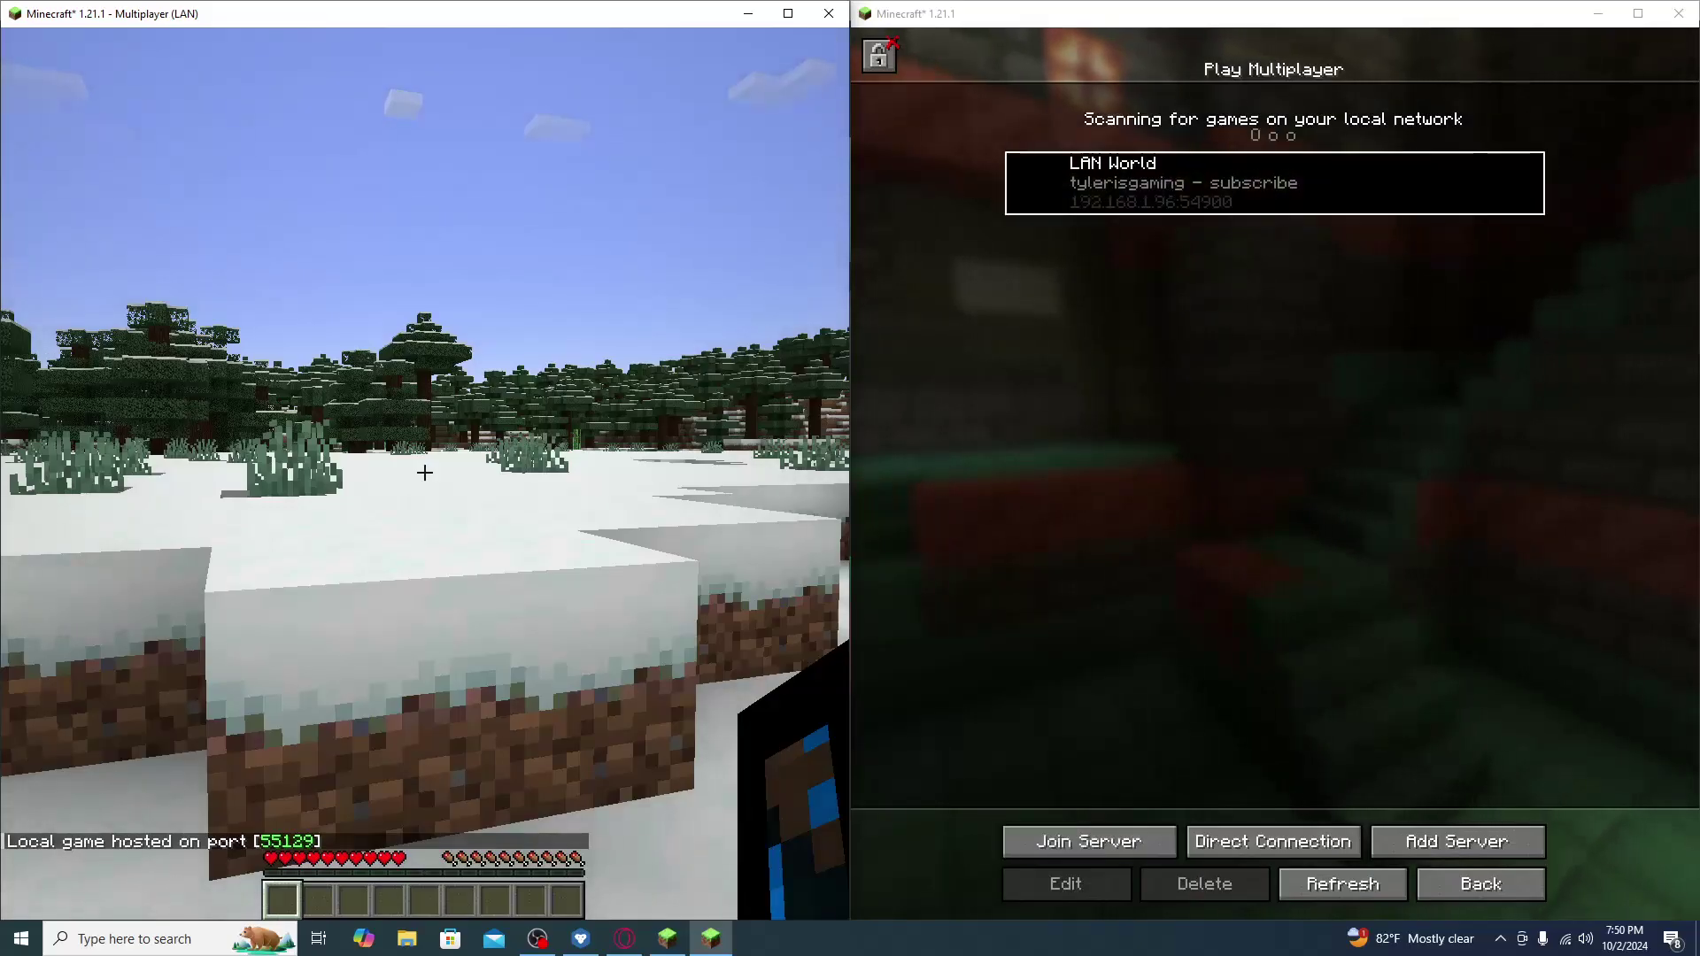
Attempt the right game's LAN join, back out after the refusal, and save-quit the left world.
{"action": "key", "text": "Return"}
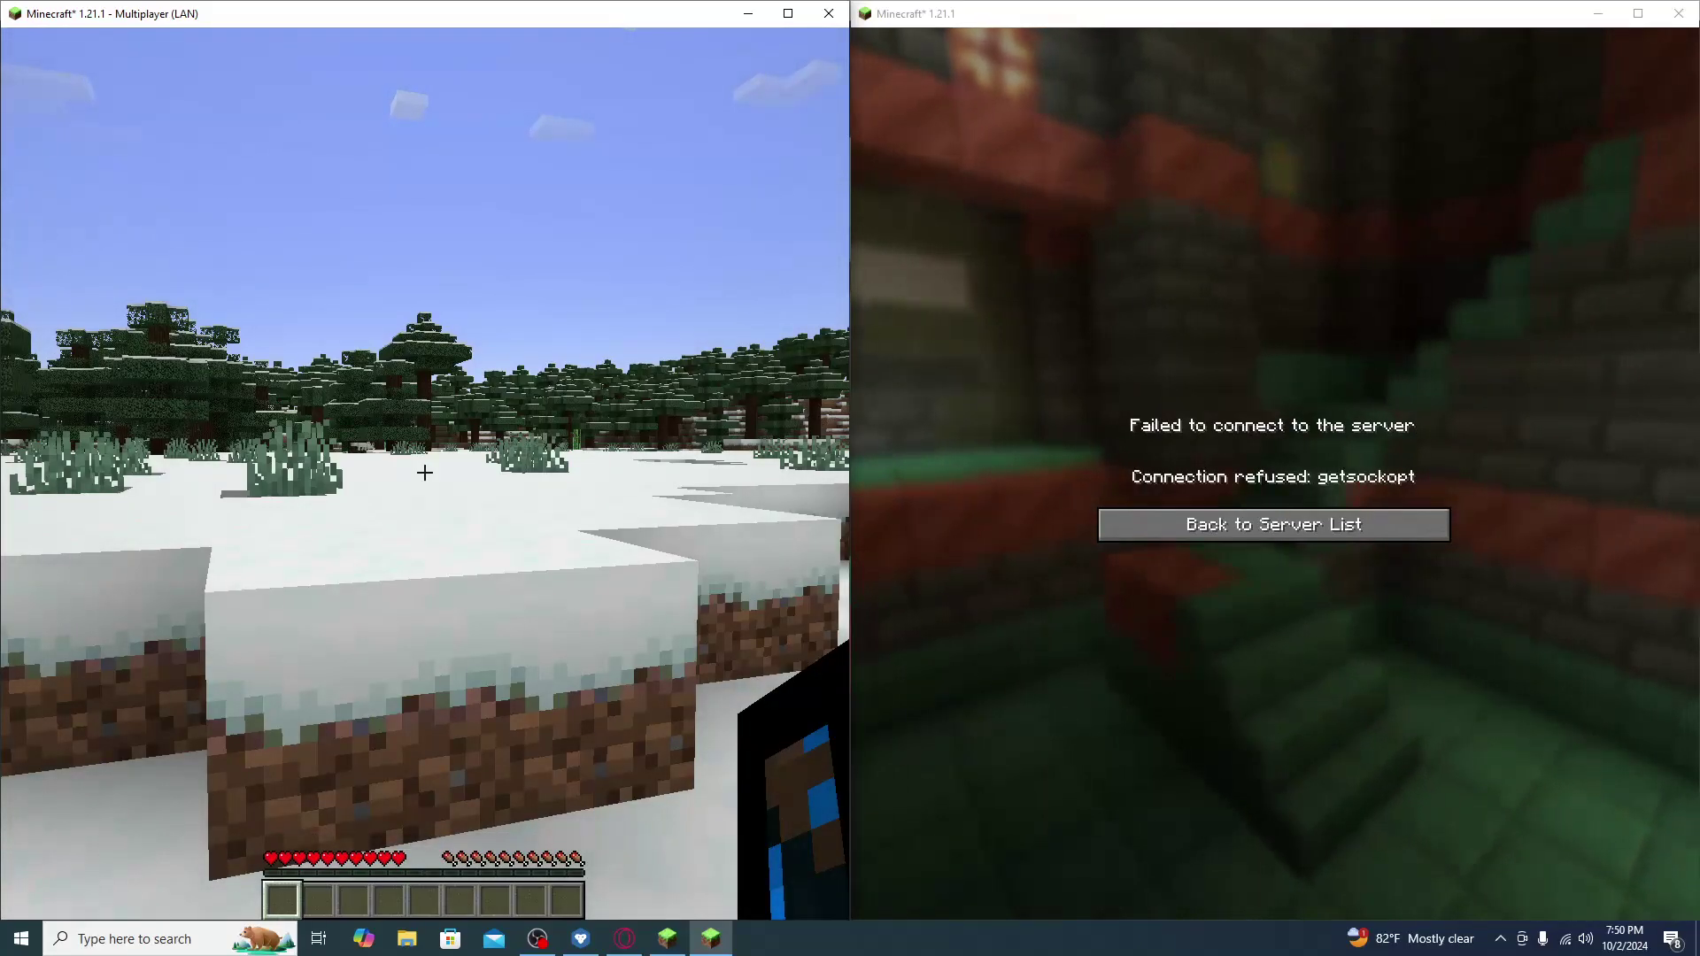
{"action": "key", "text": "Tab"}
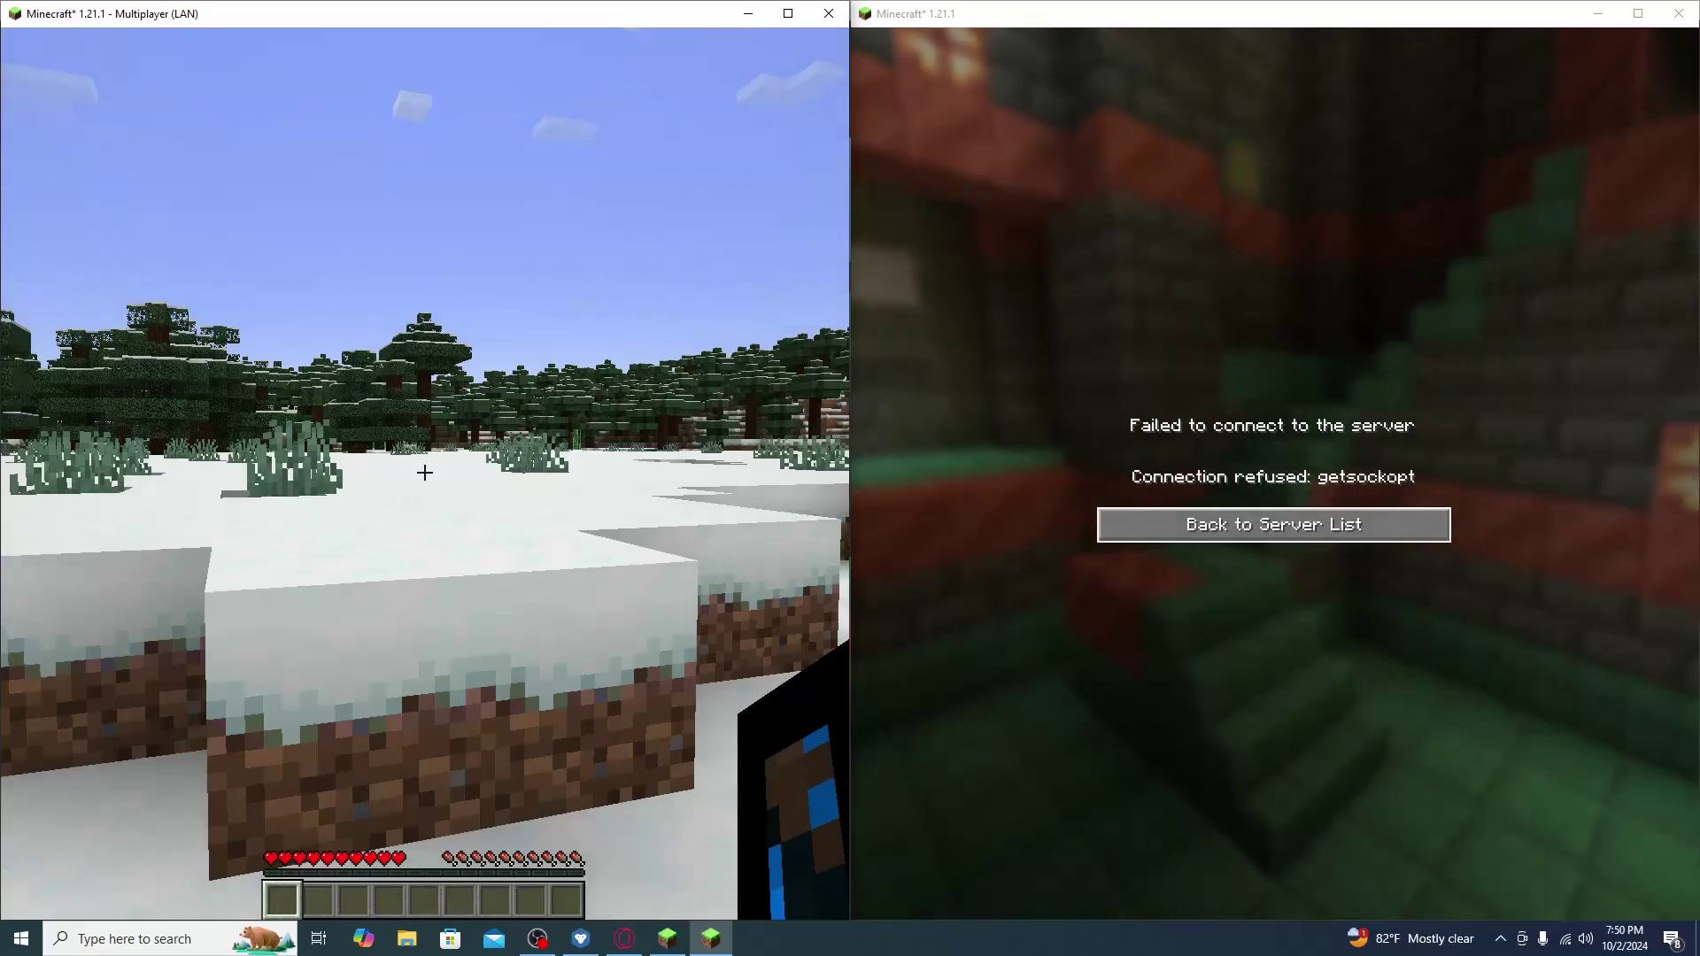
{"action": "key", "text": "Return"}
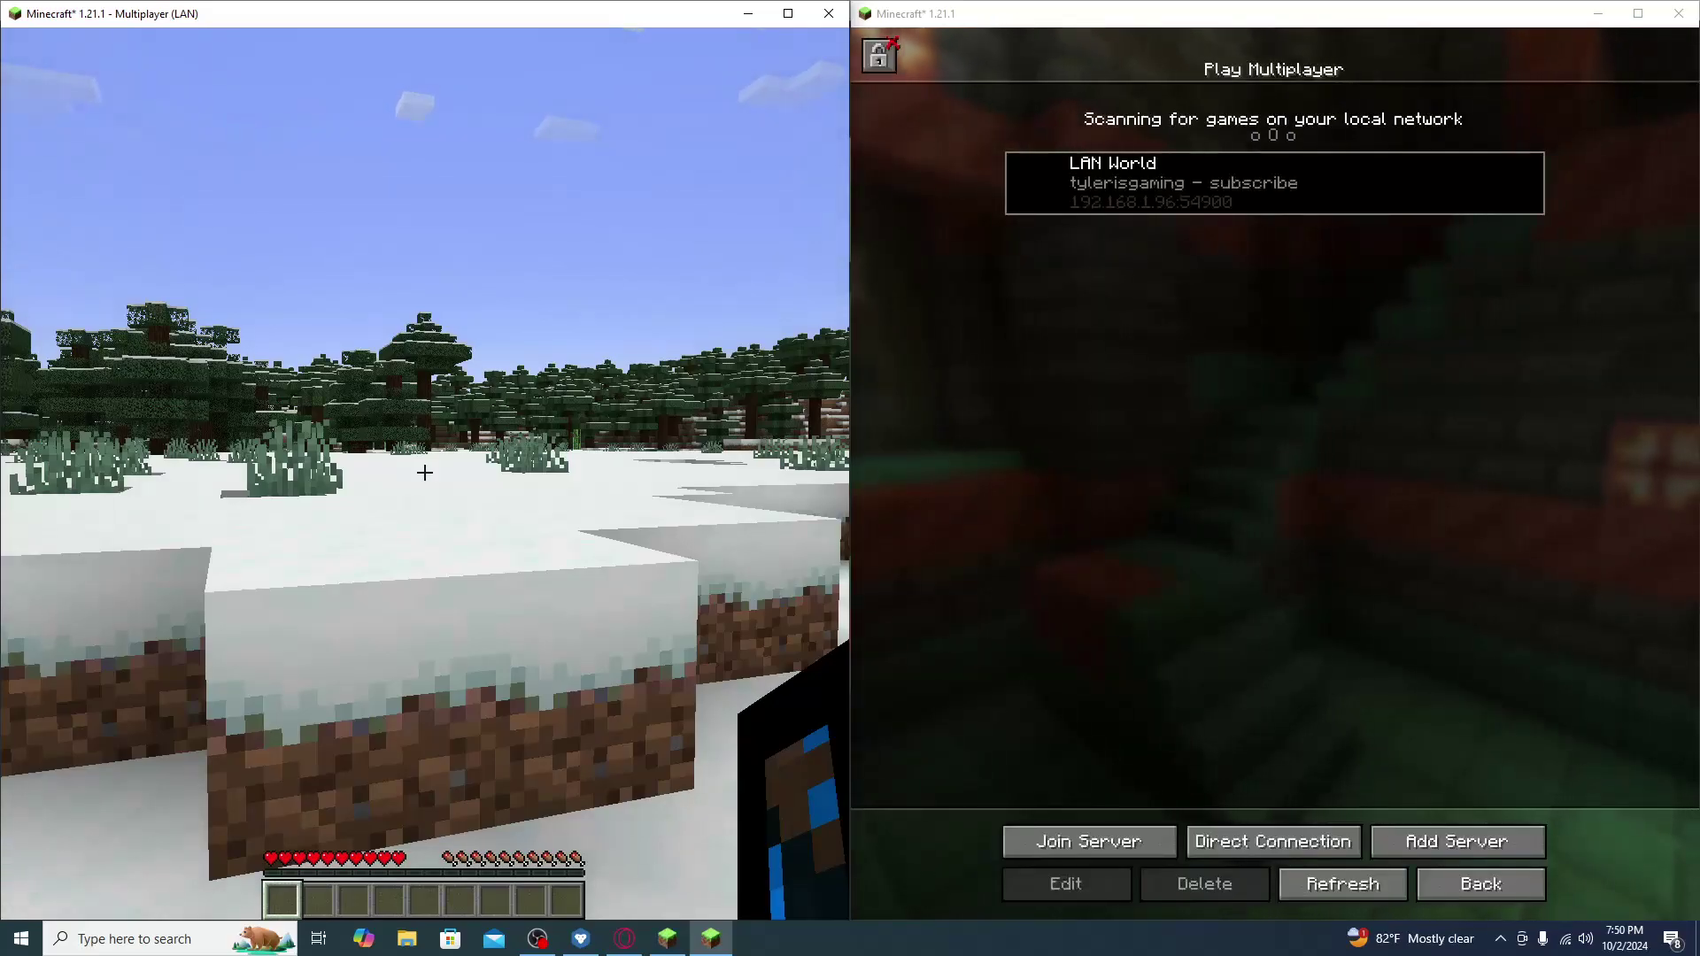
{"action": "key", "text": "Escape"}
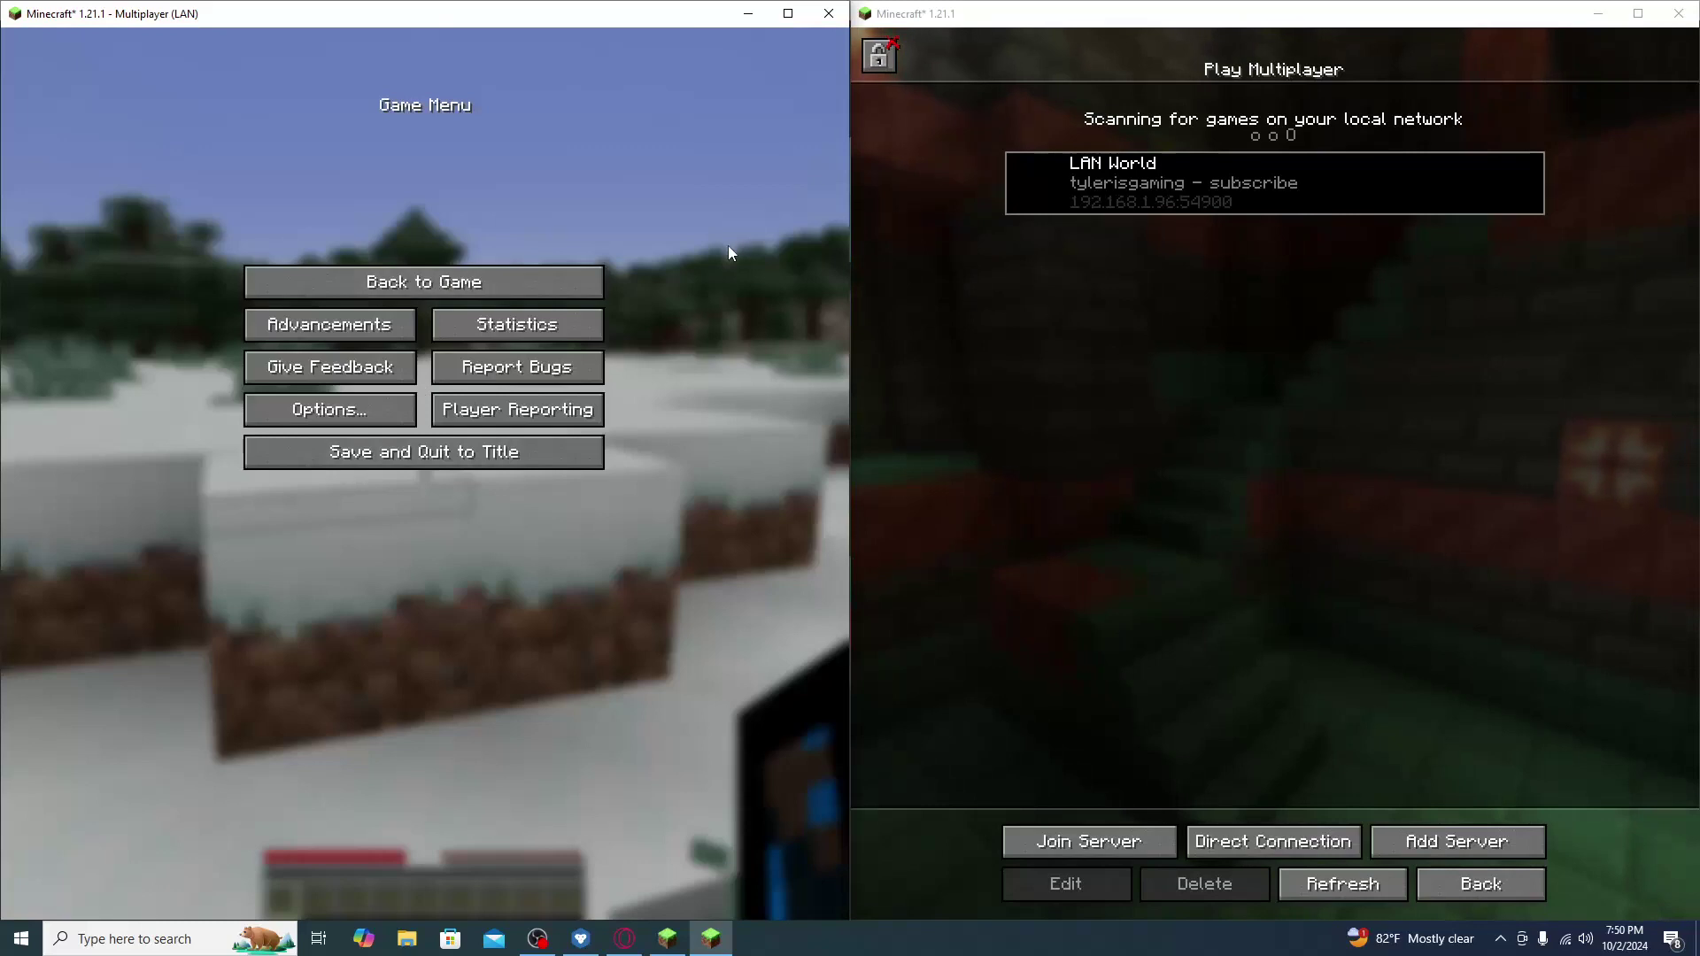
{"action": "left_click", "coordinate": [448, 440]}
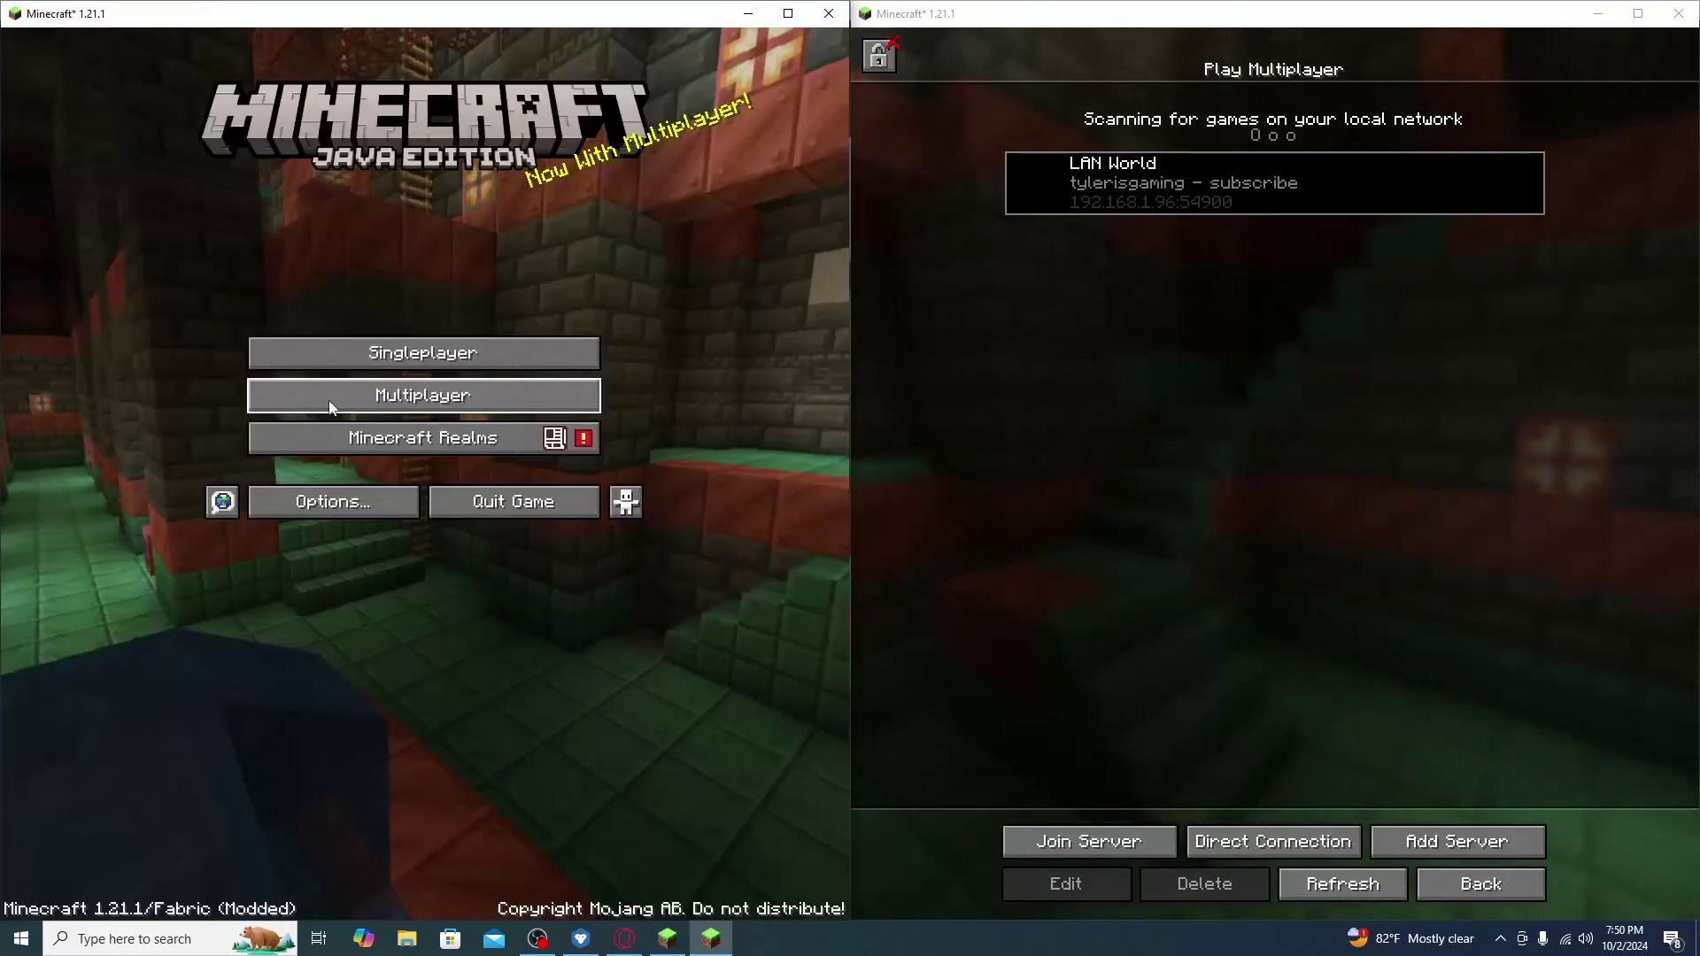
Log the left game in offline under a different username and return to title.
{"action": "left_click", "coordinate": [385, 404]}
{"action": "left_click", "coordinate": [173, 209]}
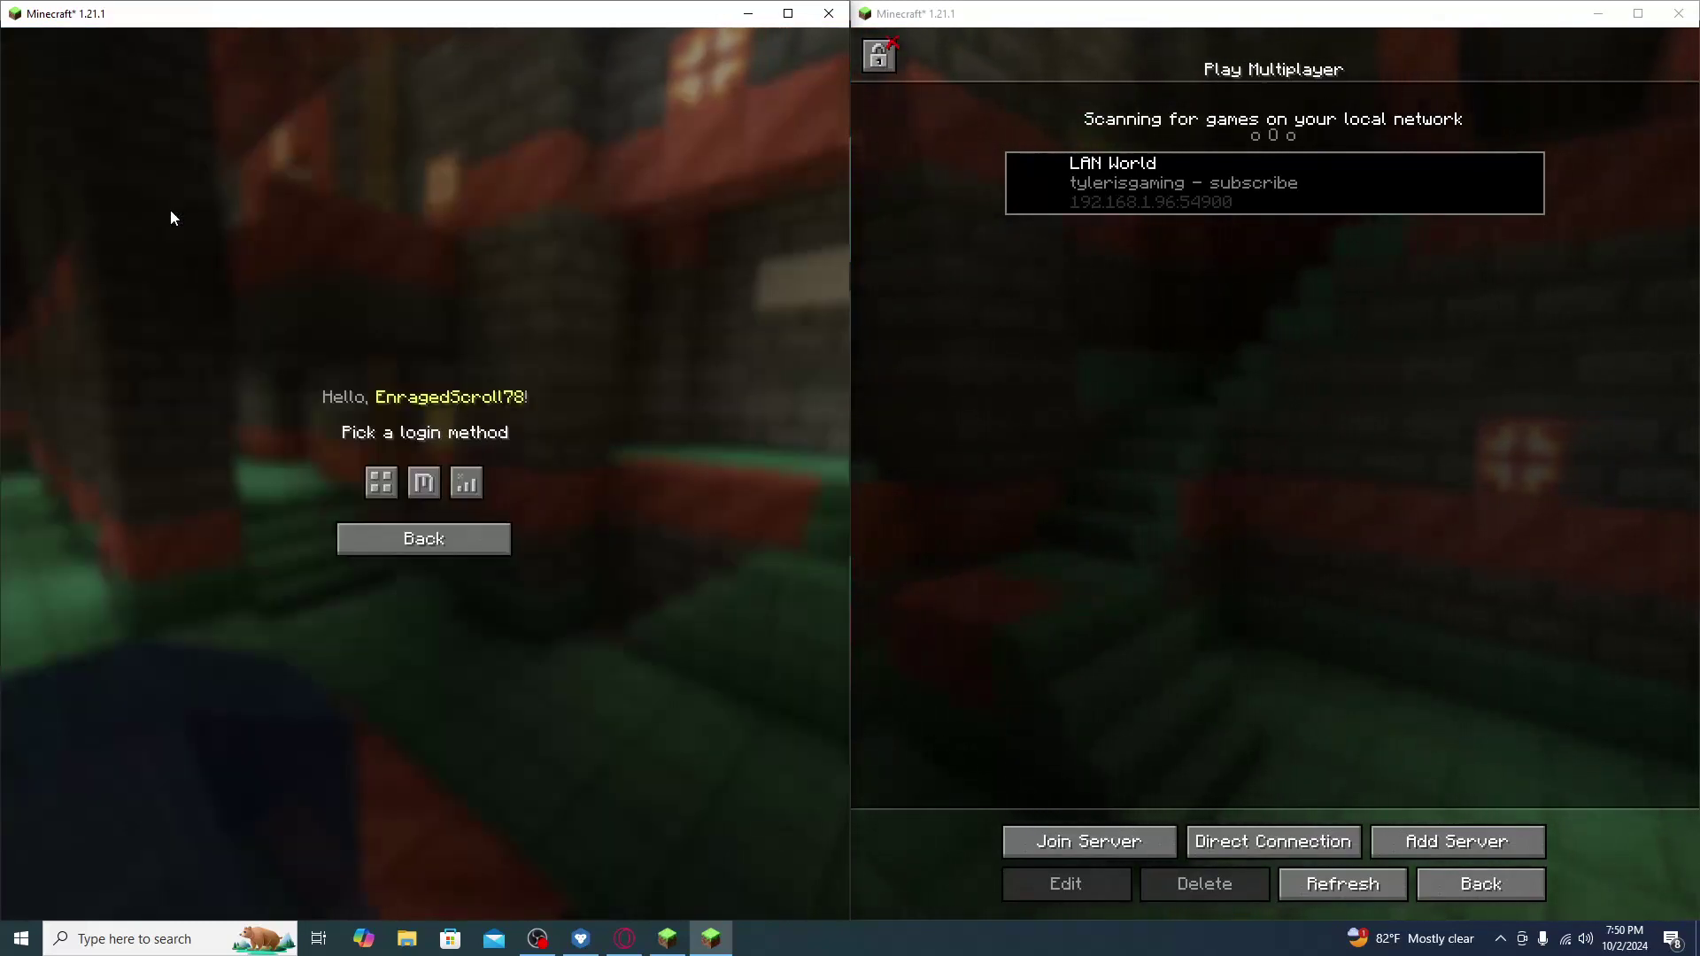
{"action": "left_click", "coordinate": [463, 482]}
{"action": "left_click", "coordinate": [389, 531]}
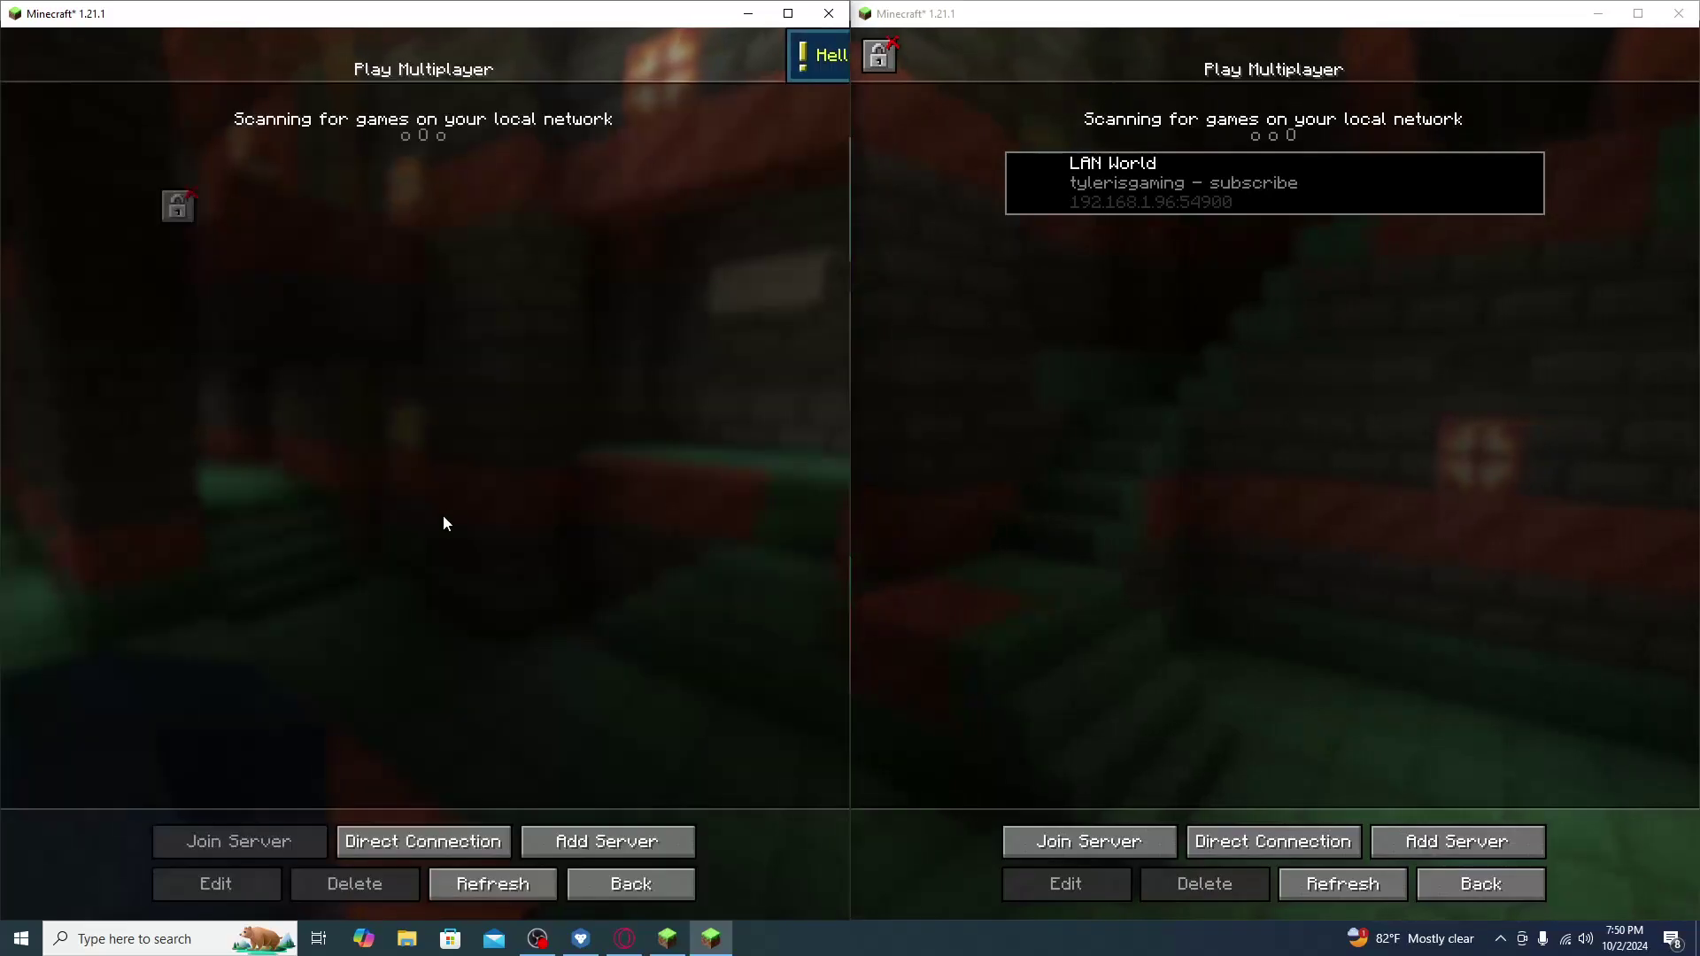
{"action": "left_click", "coordinate": [609, 888]}
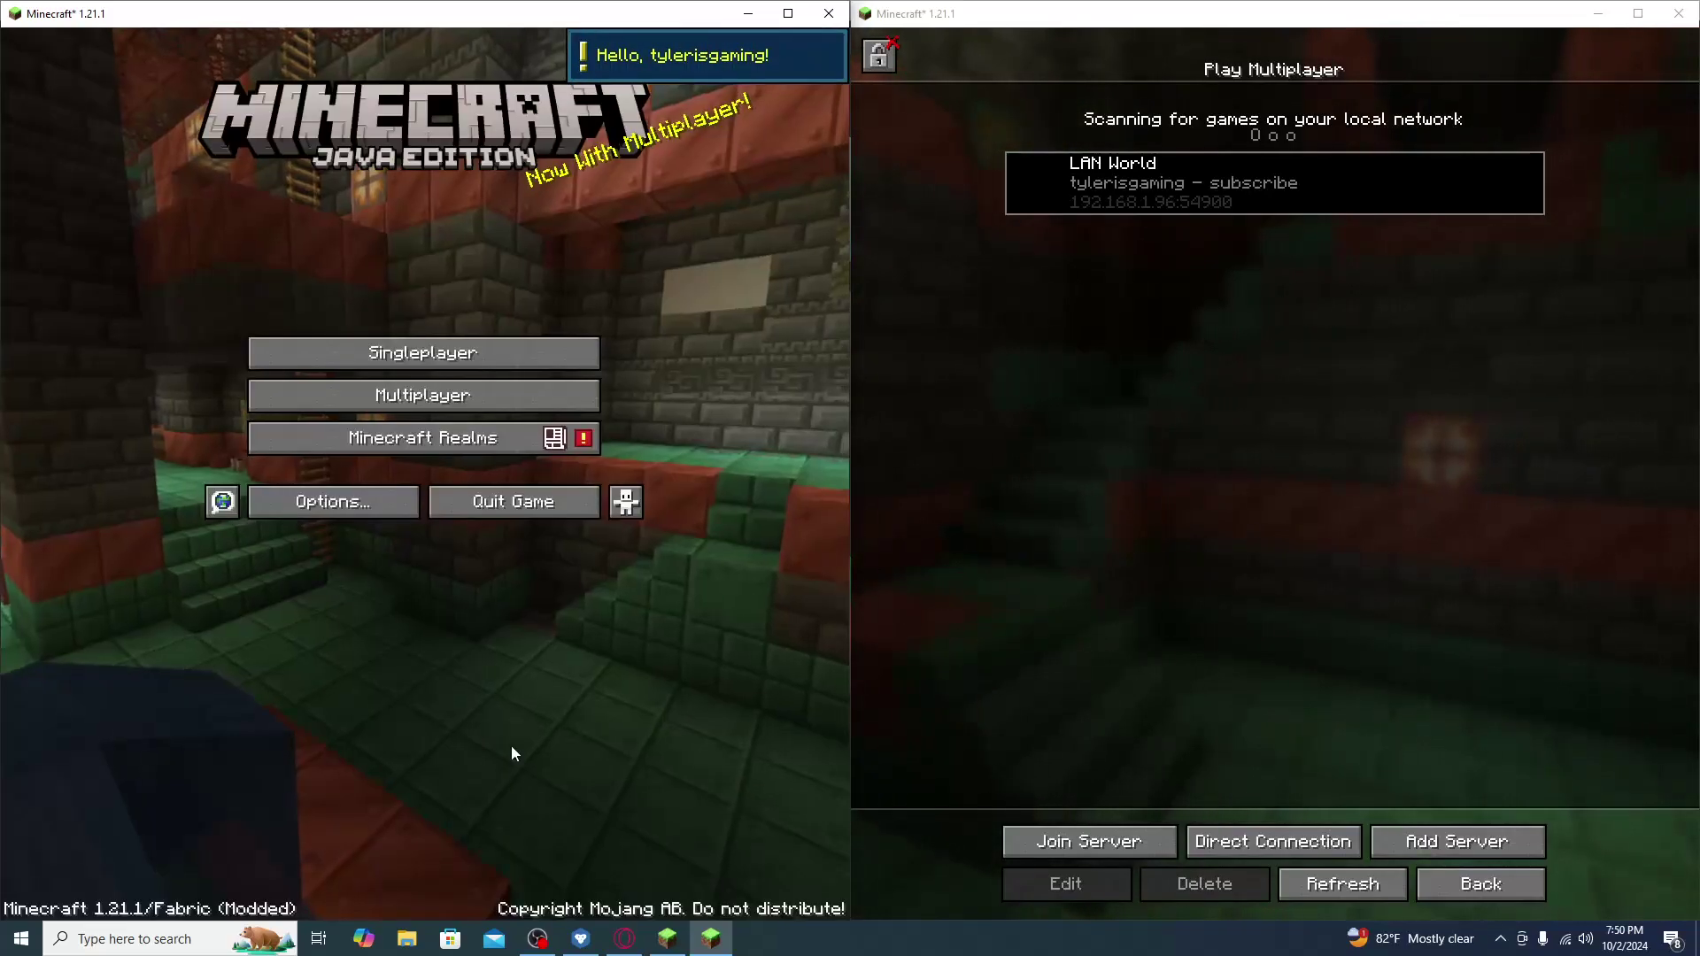
Reload the subscribe world from the singleplayer list.
{"action": "left_click", "coordinate": [510, 365]}
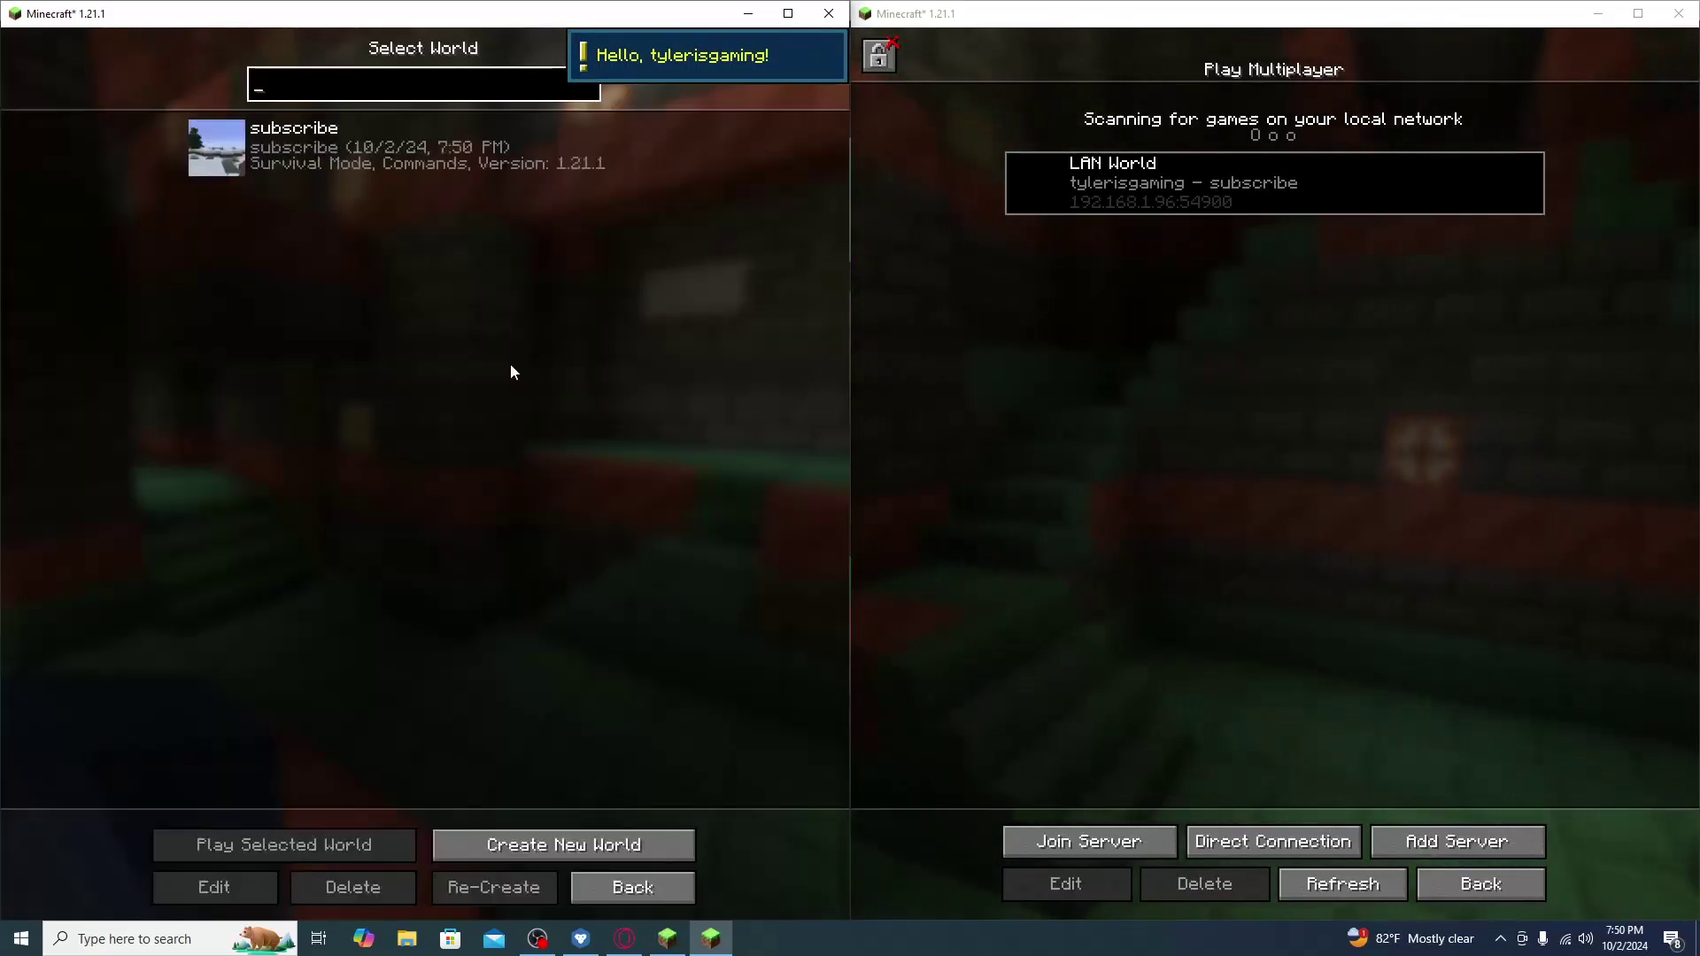
{"action": "left_click", "coordinate": [332, 154]}
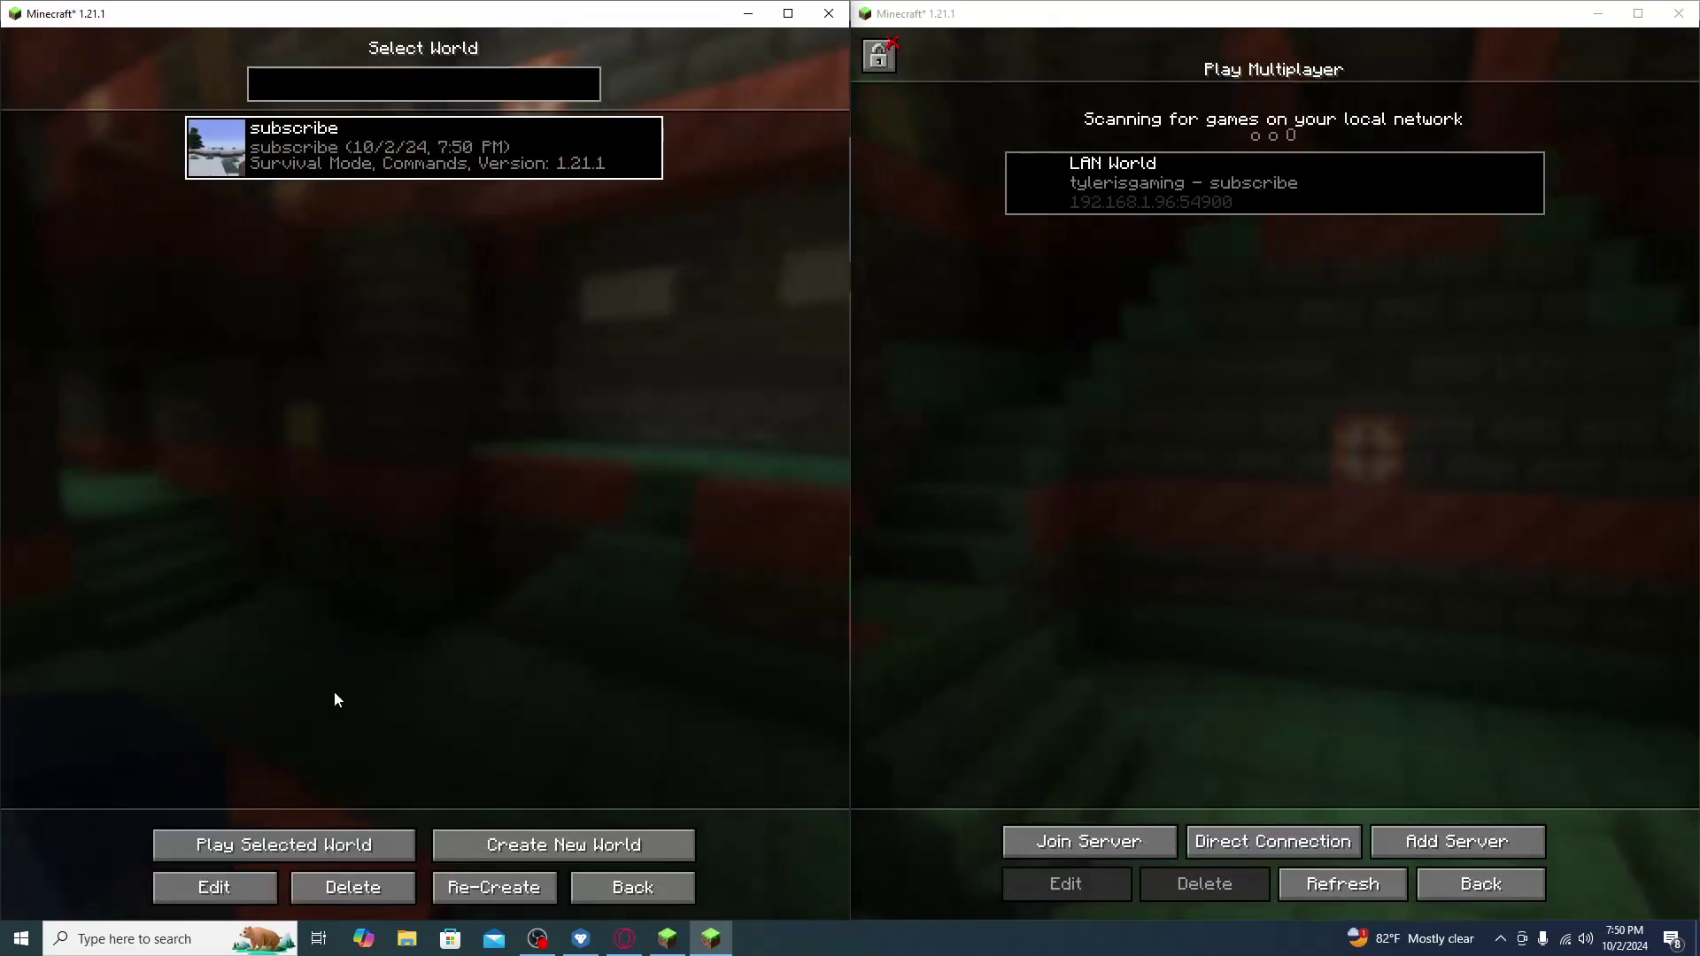
{"action": "left_click", "coordinate": [321, 856]}
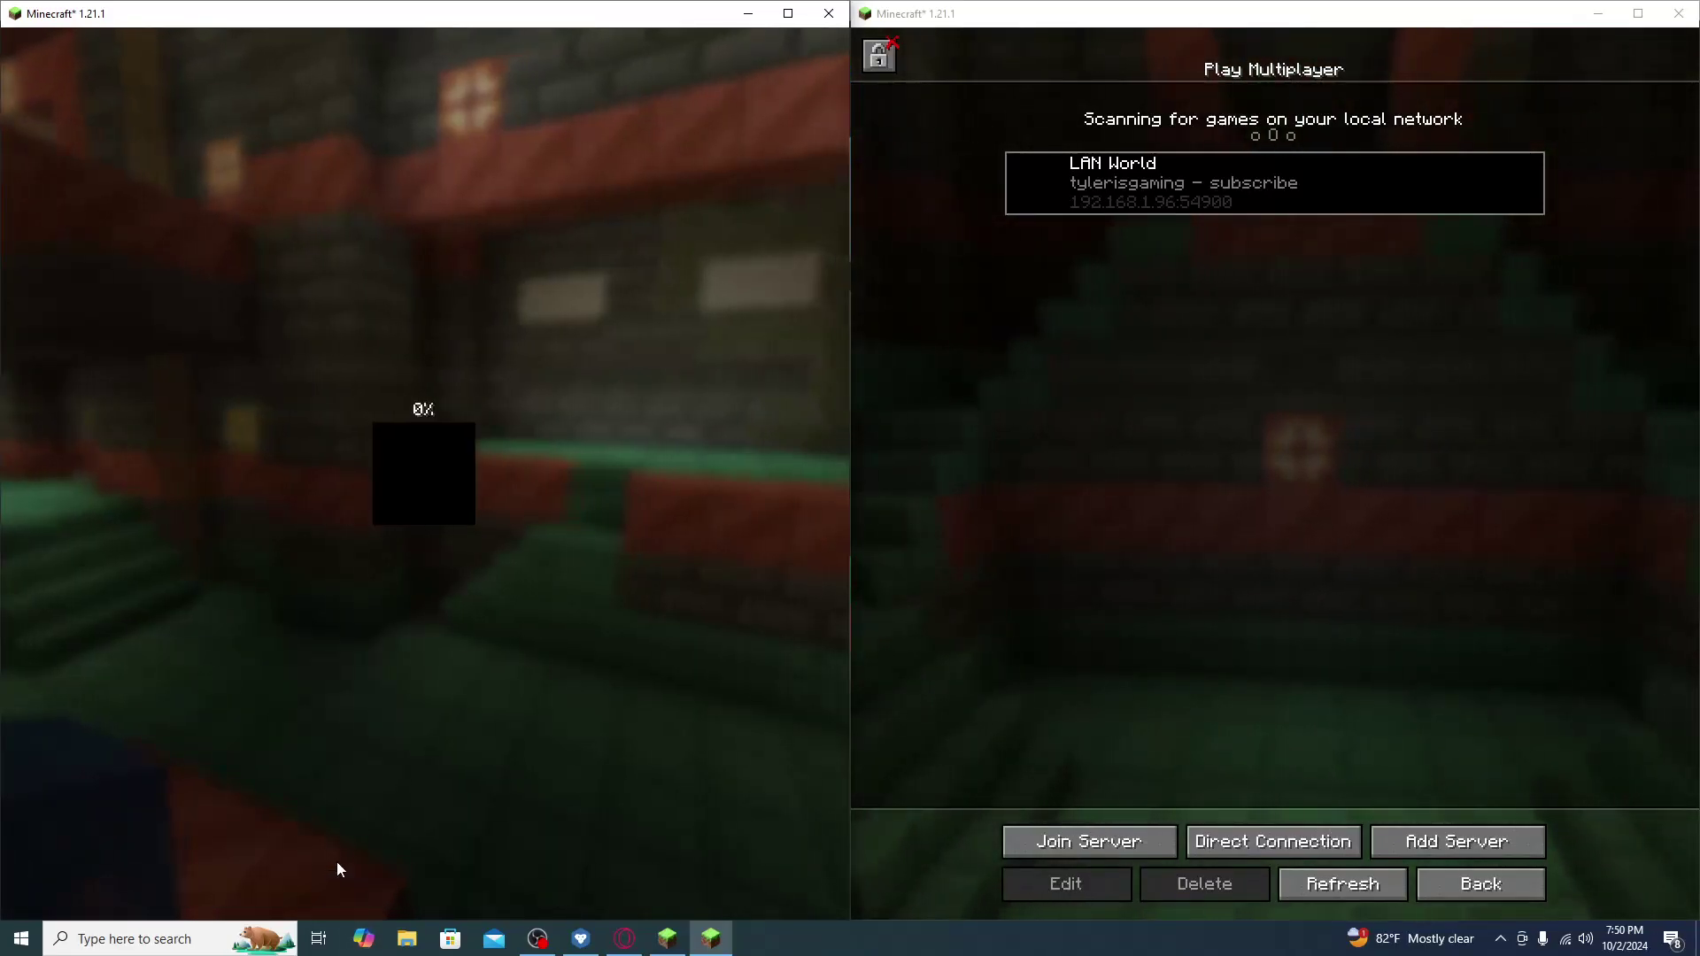
Open the left game's world to LAN, hosting it on port 55137.
{"action": "key", "text": "Escape"}
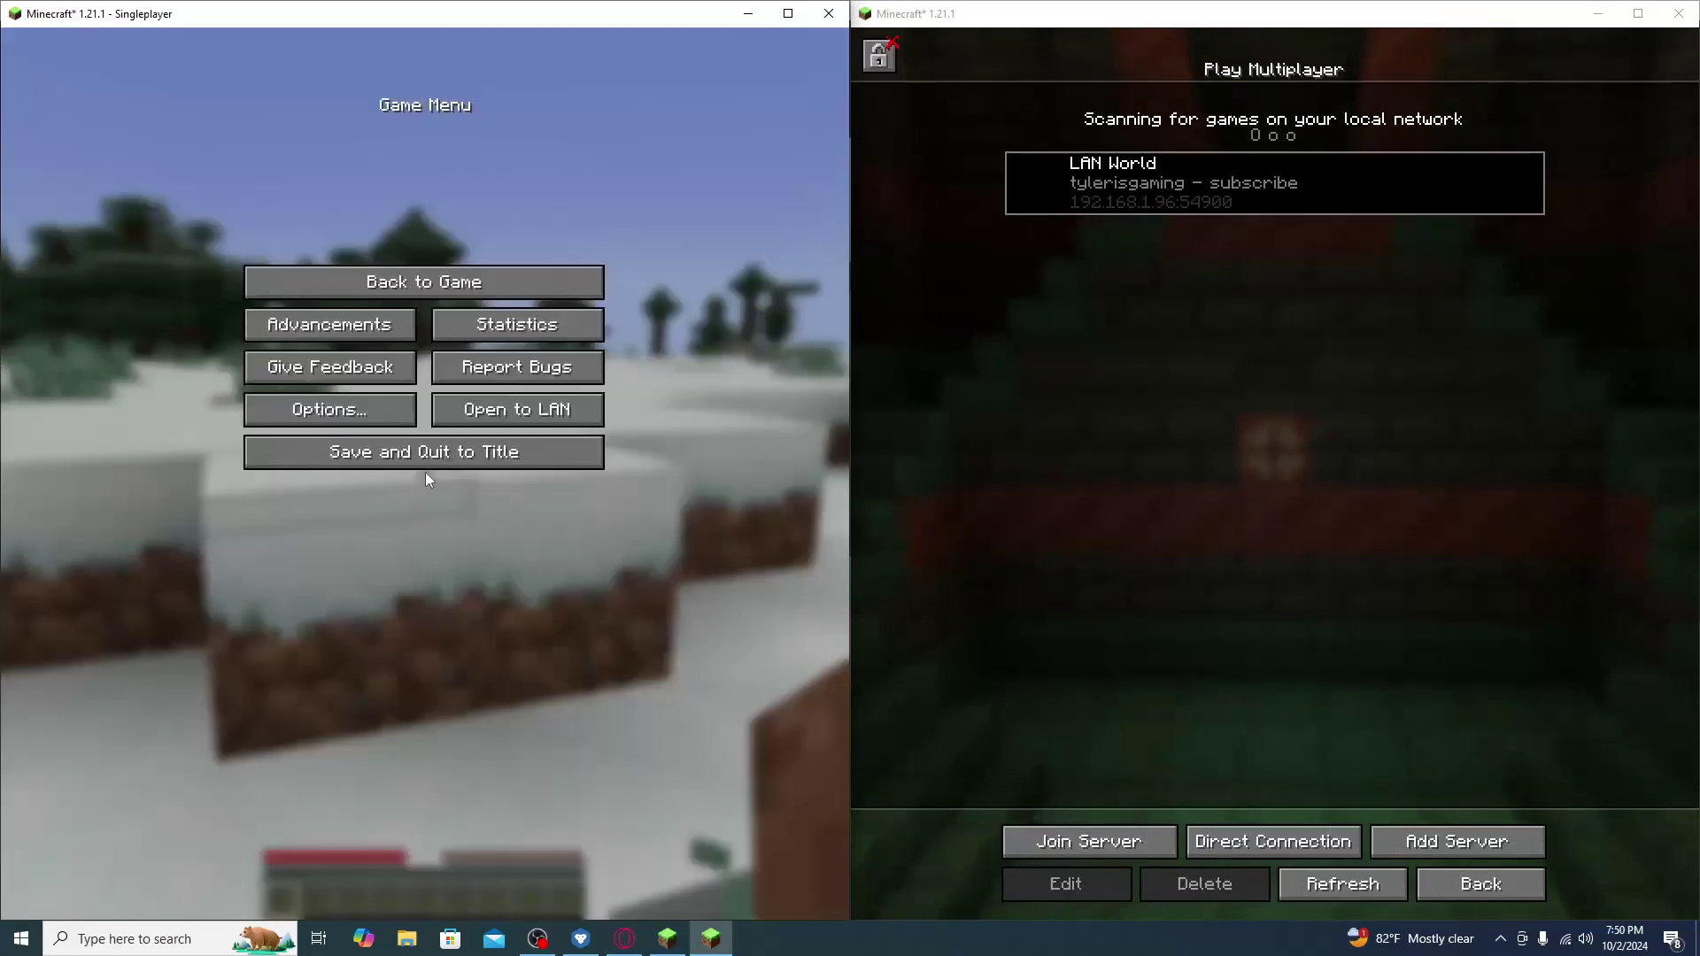
{"action": "left_click", "coordinate": [506, 429]}
{"action": "left_click", "coordinate": [285, 884]}
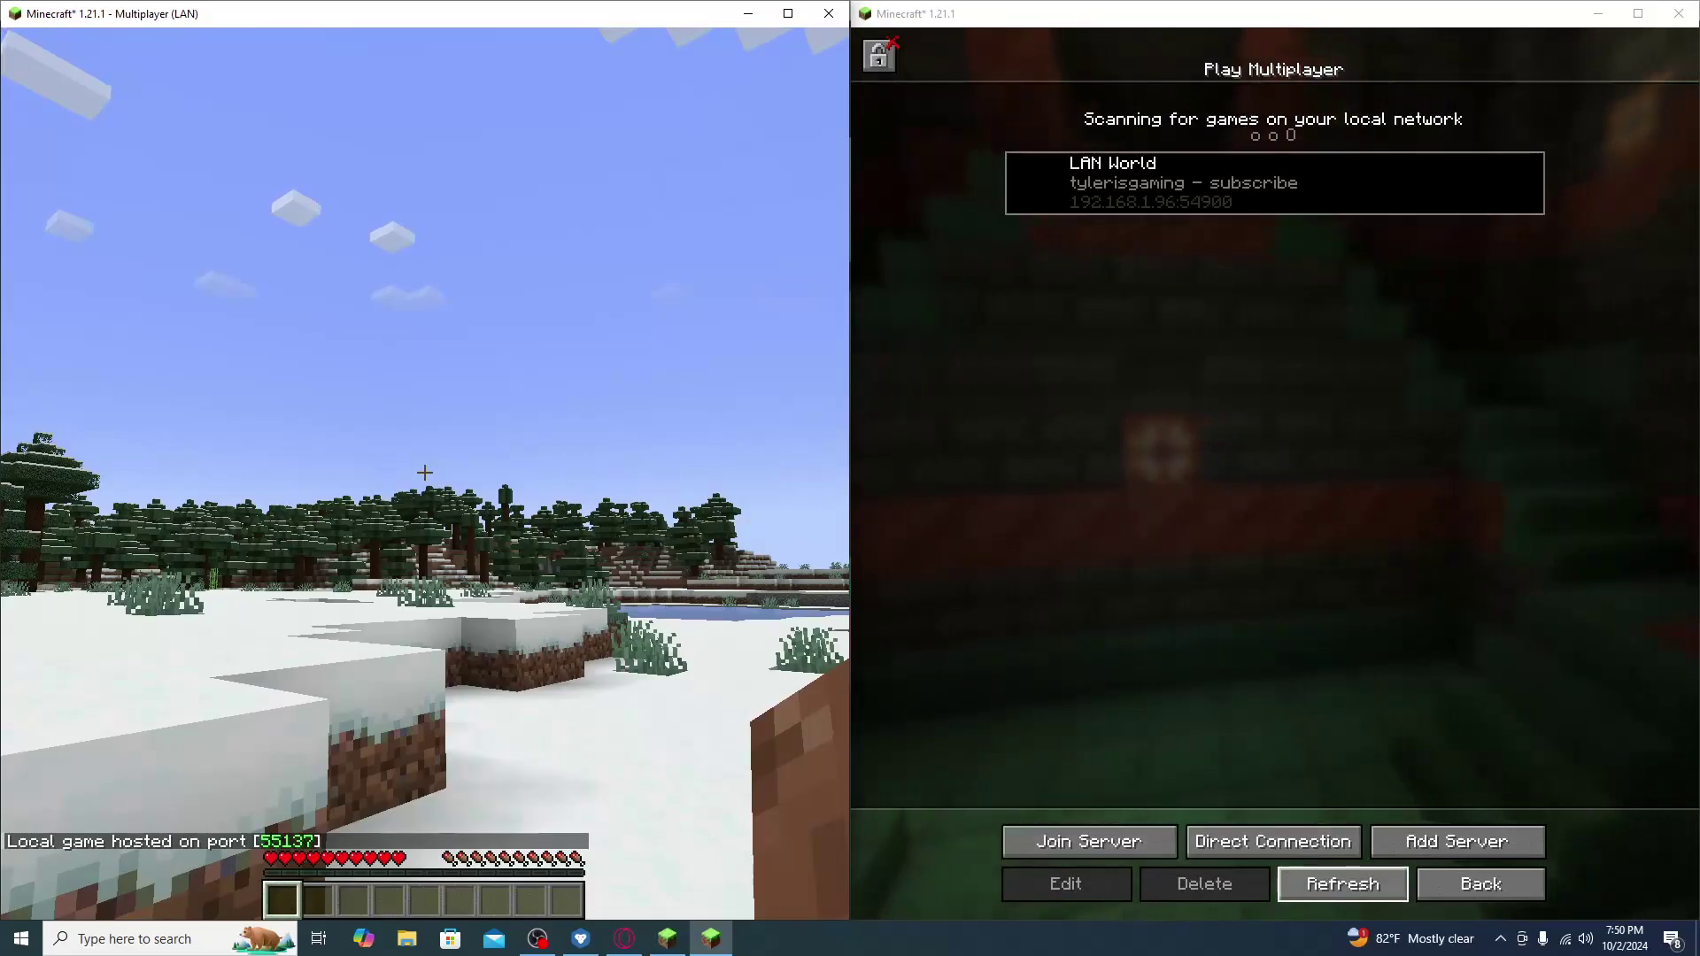
Refresh the right instance's LAN game list and join the LAN World.
{"action": "left_click", "coordinate": [1342, 883]}
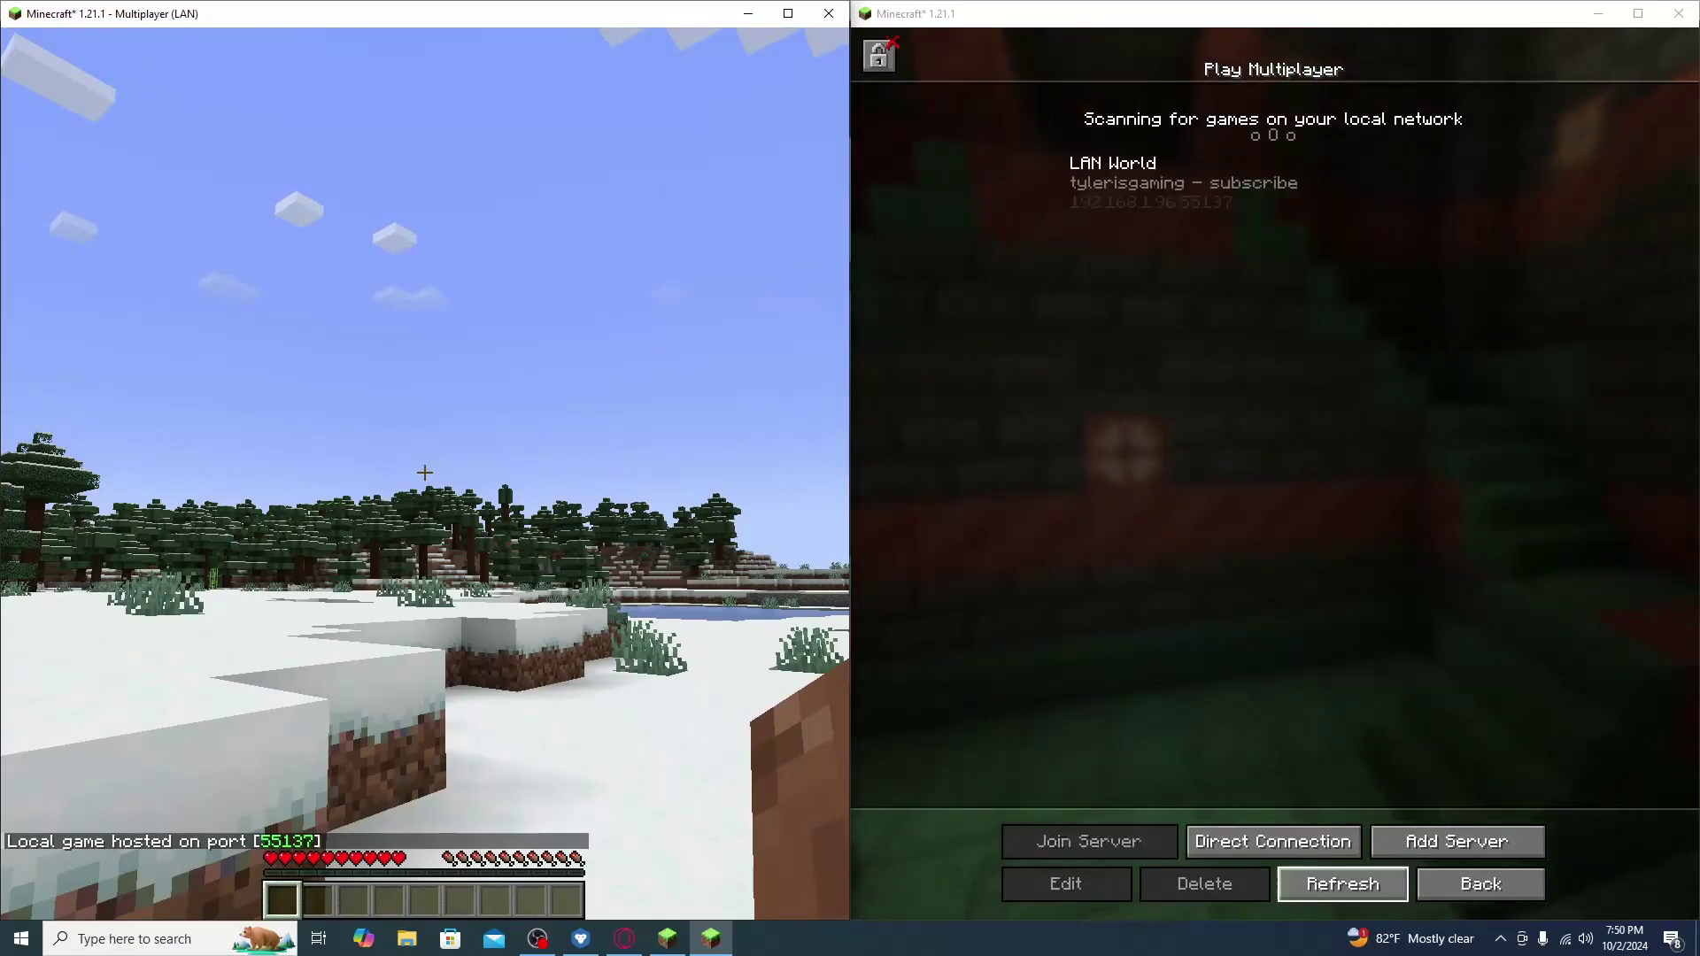
{"action": "left_click", "coordinate": [1151, 181]}
{"action": "left_click", "coordinate": [1088, 841]}
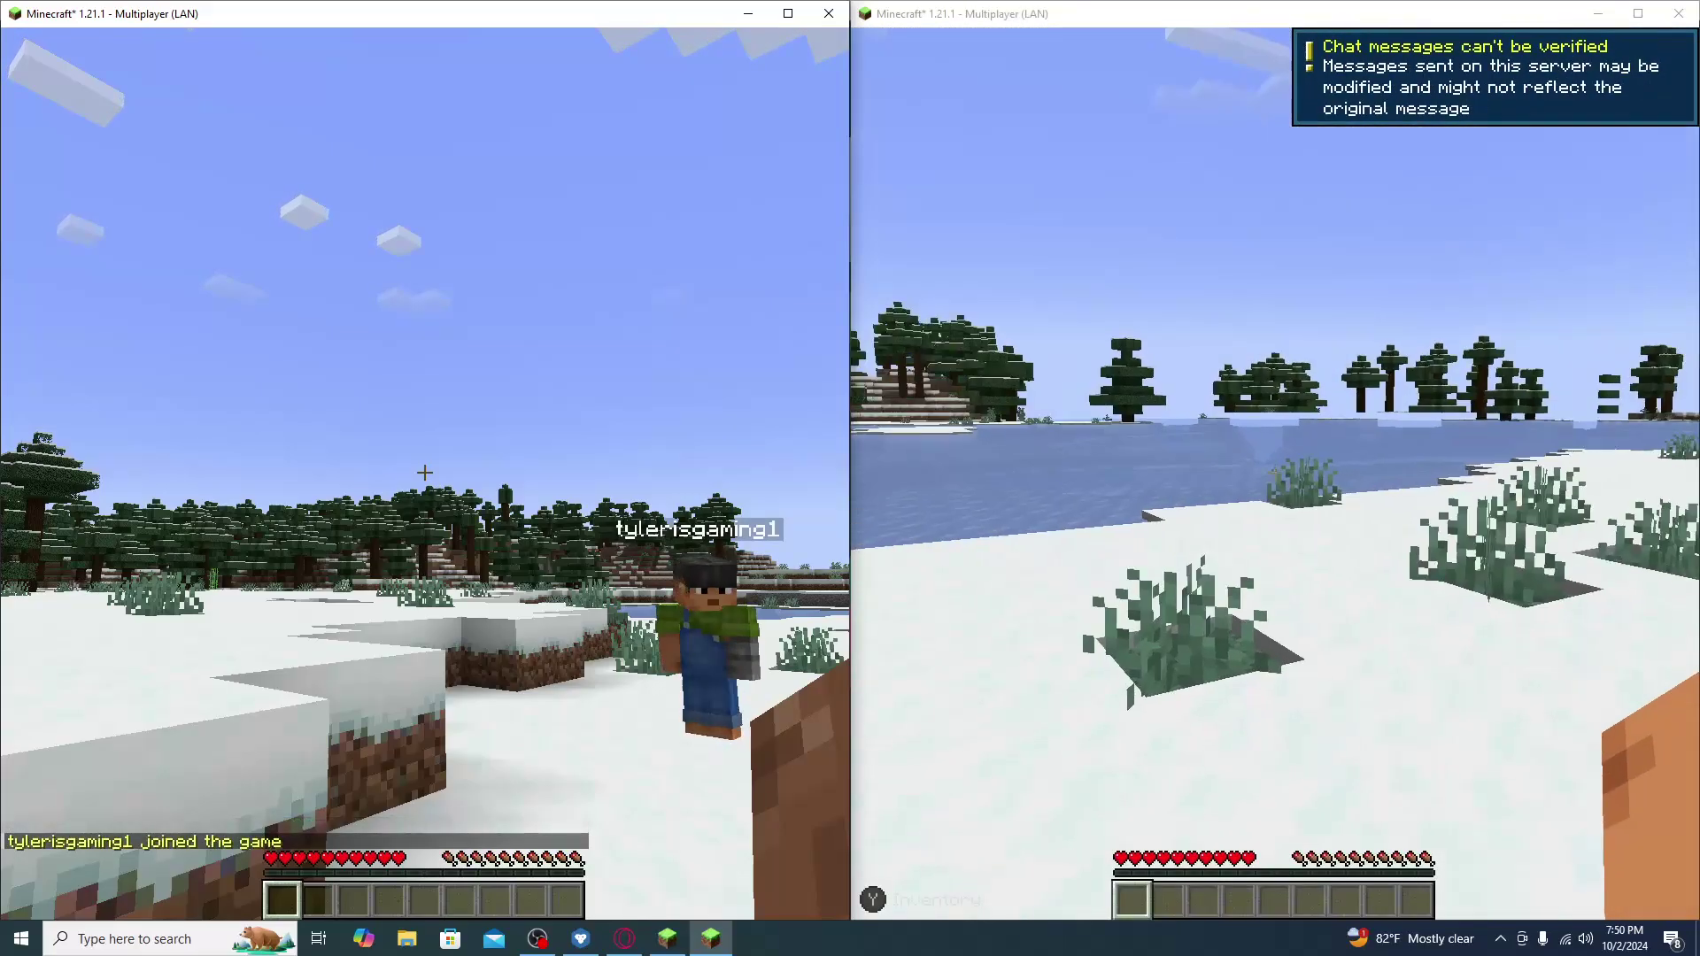
Walk across the snowfield until both players face each other, then pause the left game.
{"action": "key", "text": "w"}
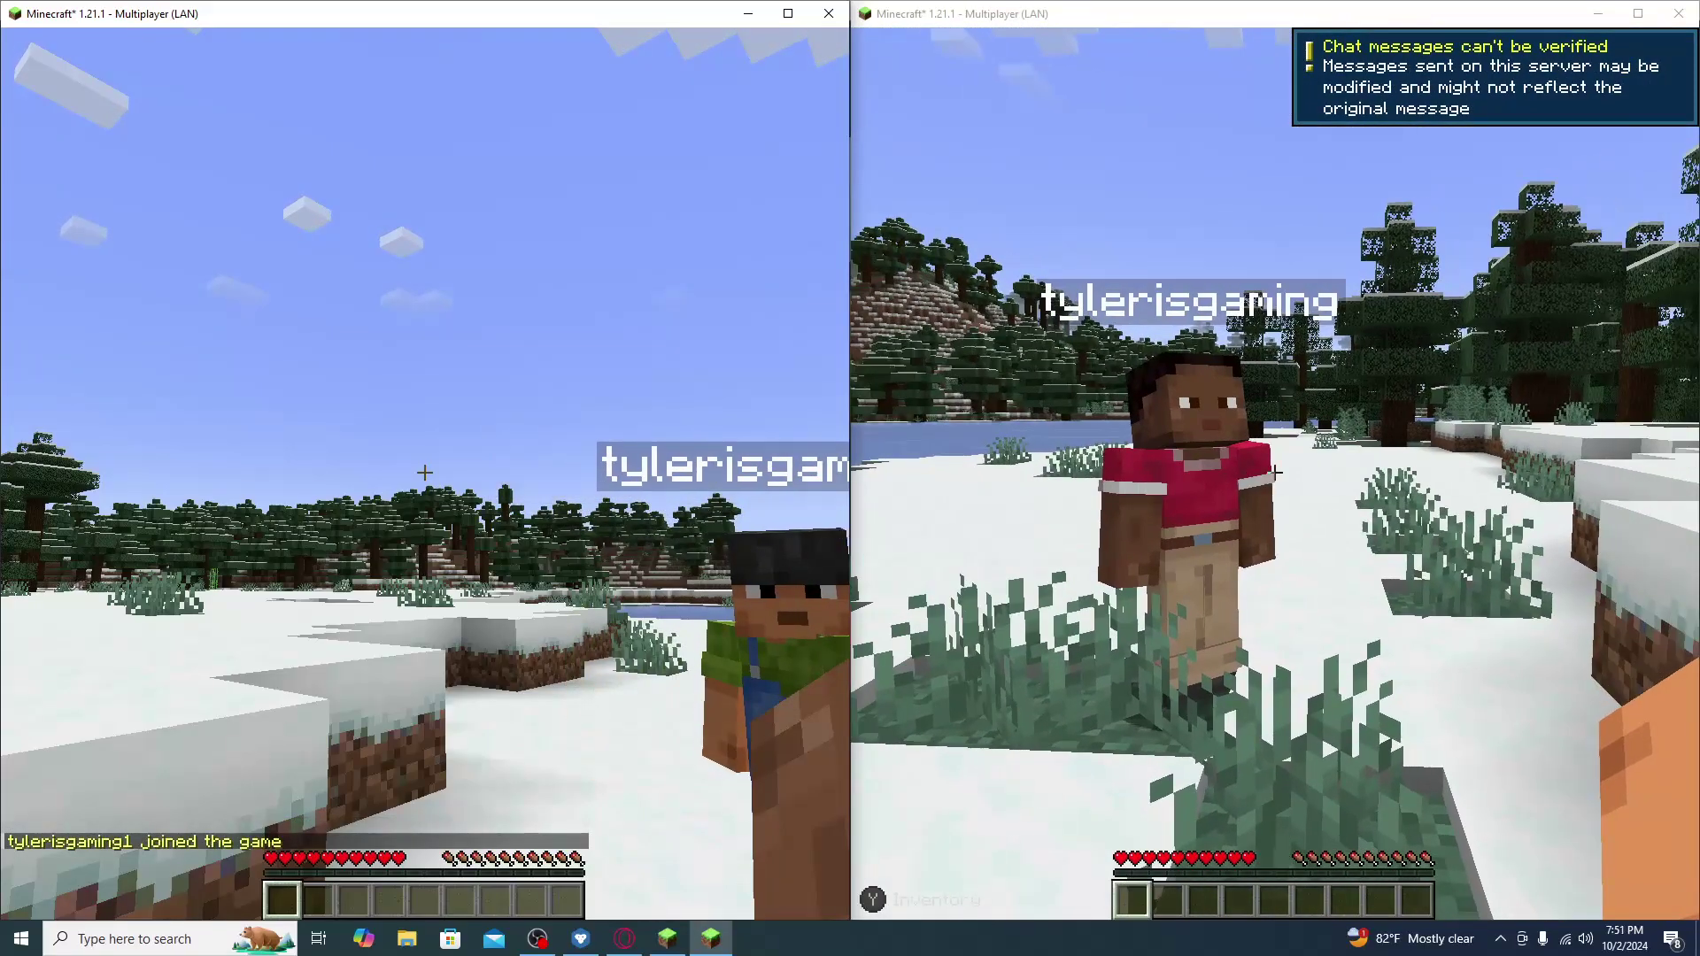
{"action": "key", "text": "s"}
{"action": "key", "text": "w"}
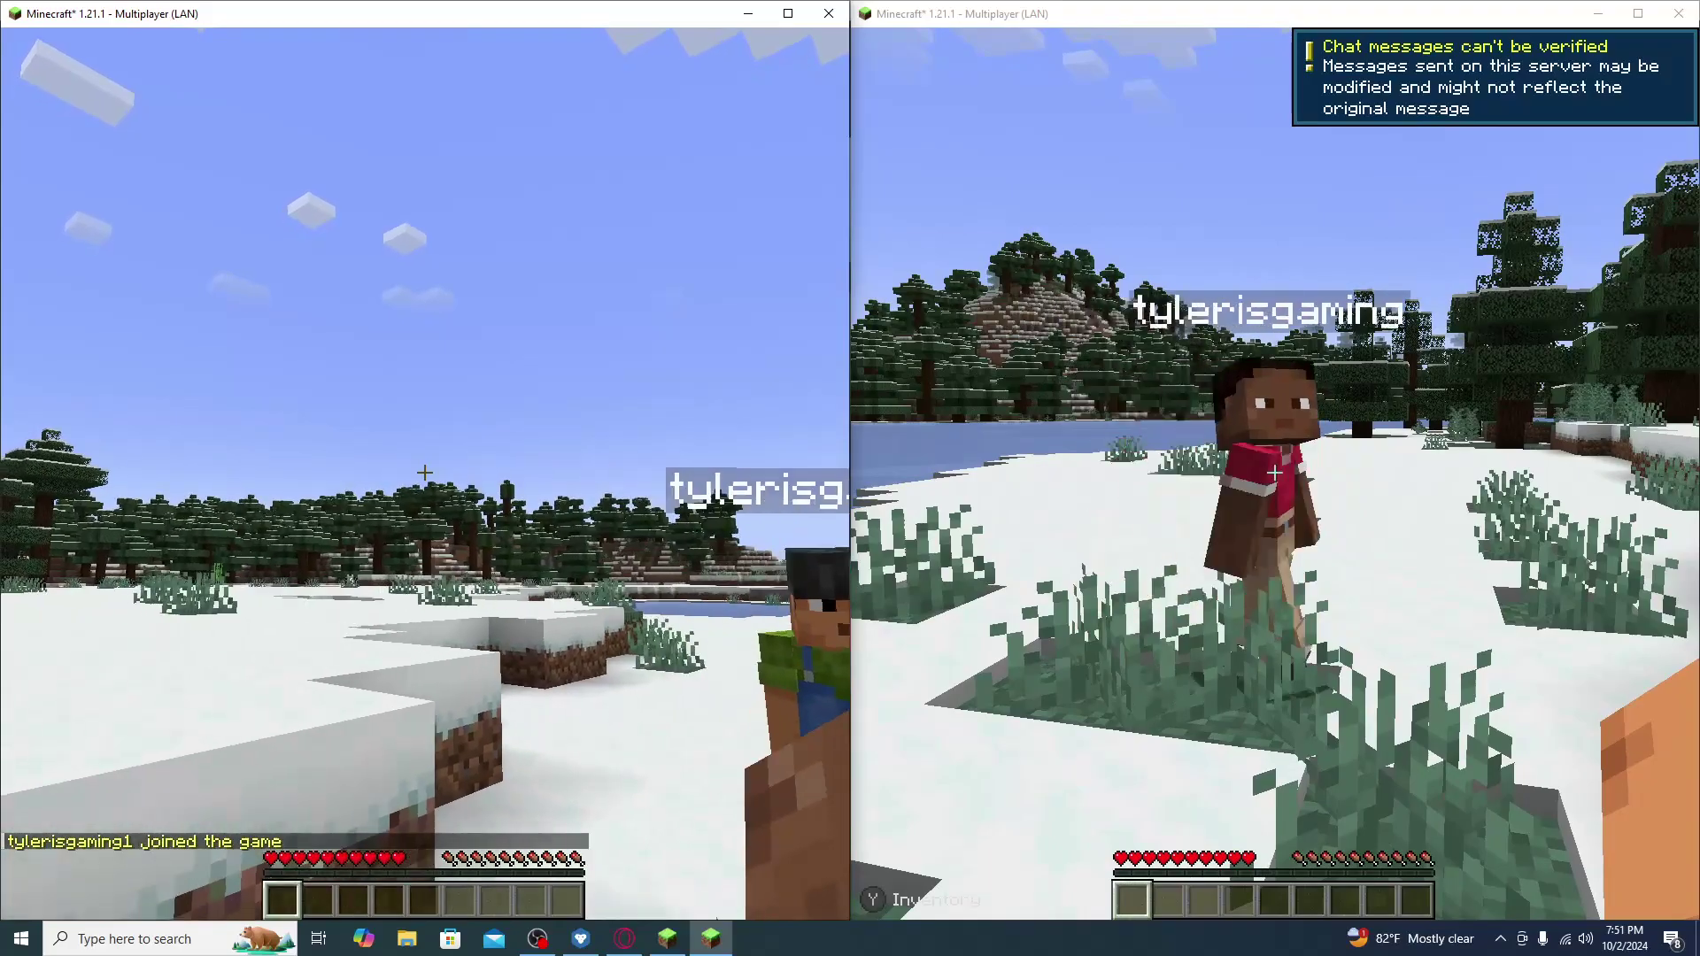
{"action": "key", "text": "w"}
{"action": "key", "text": "w"}
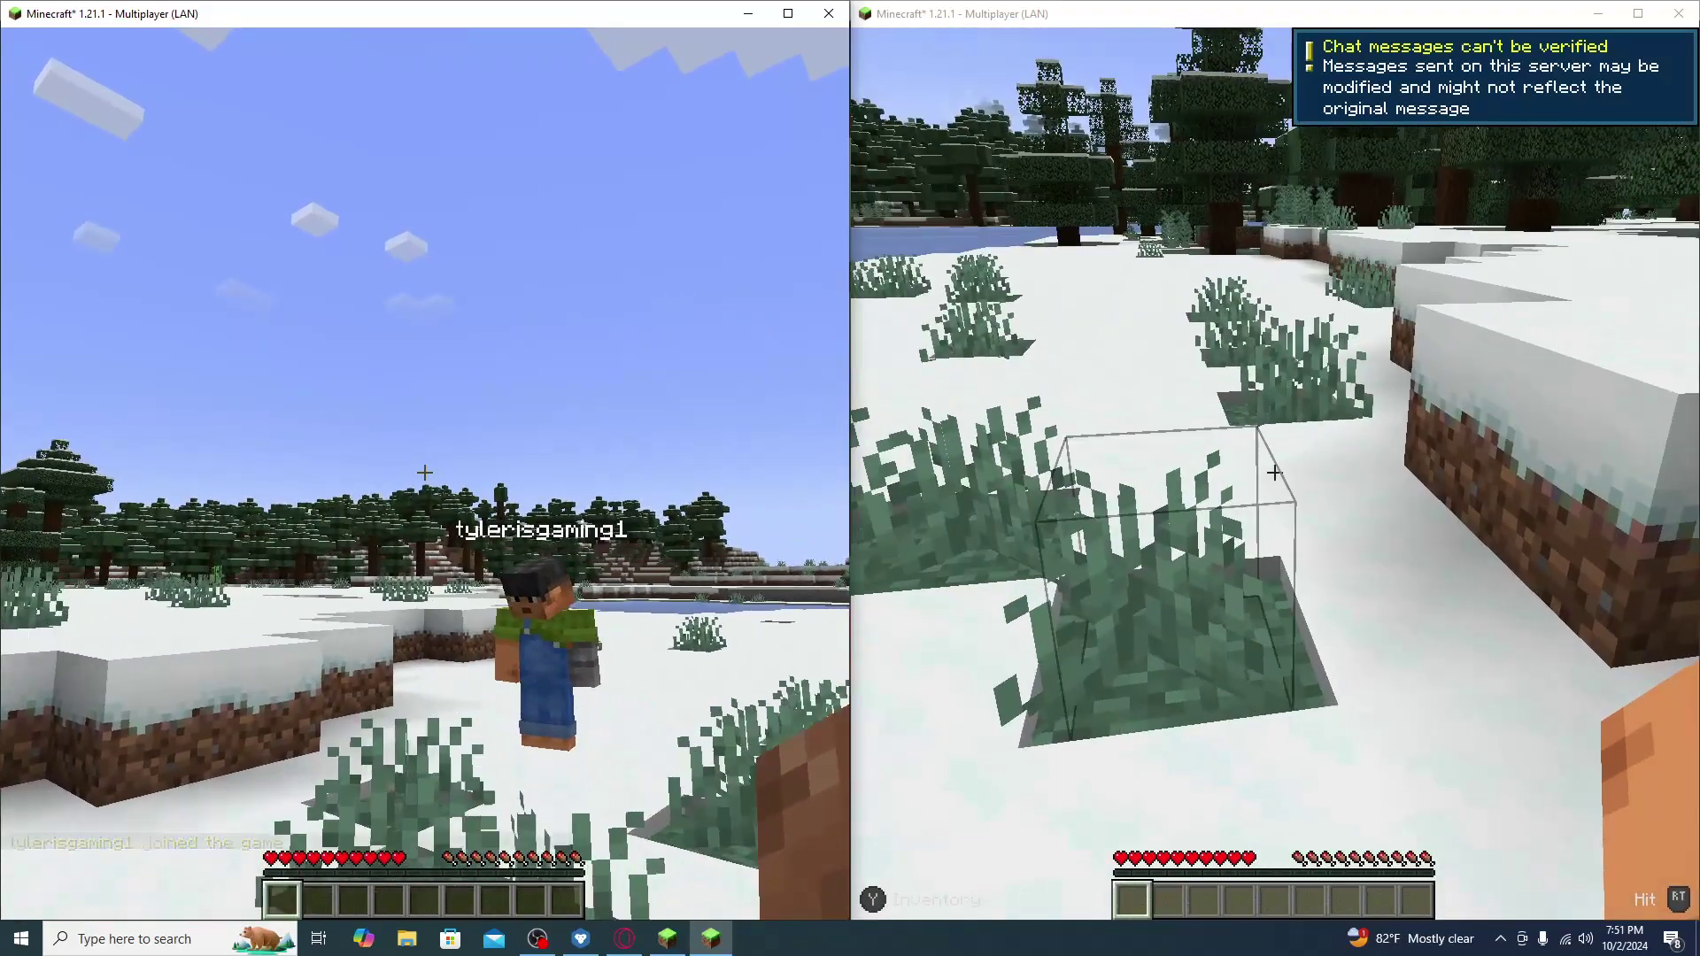
{"action": "key", "text": "w"}
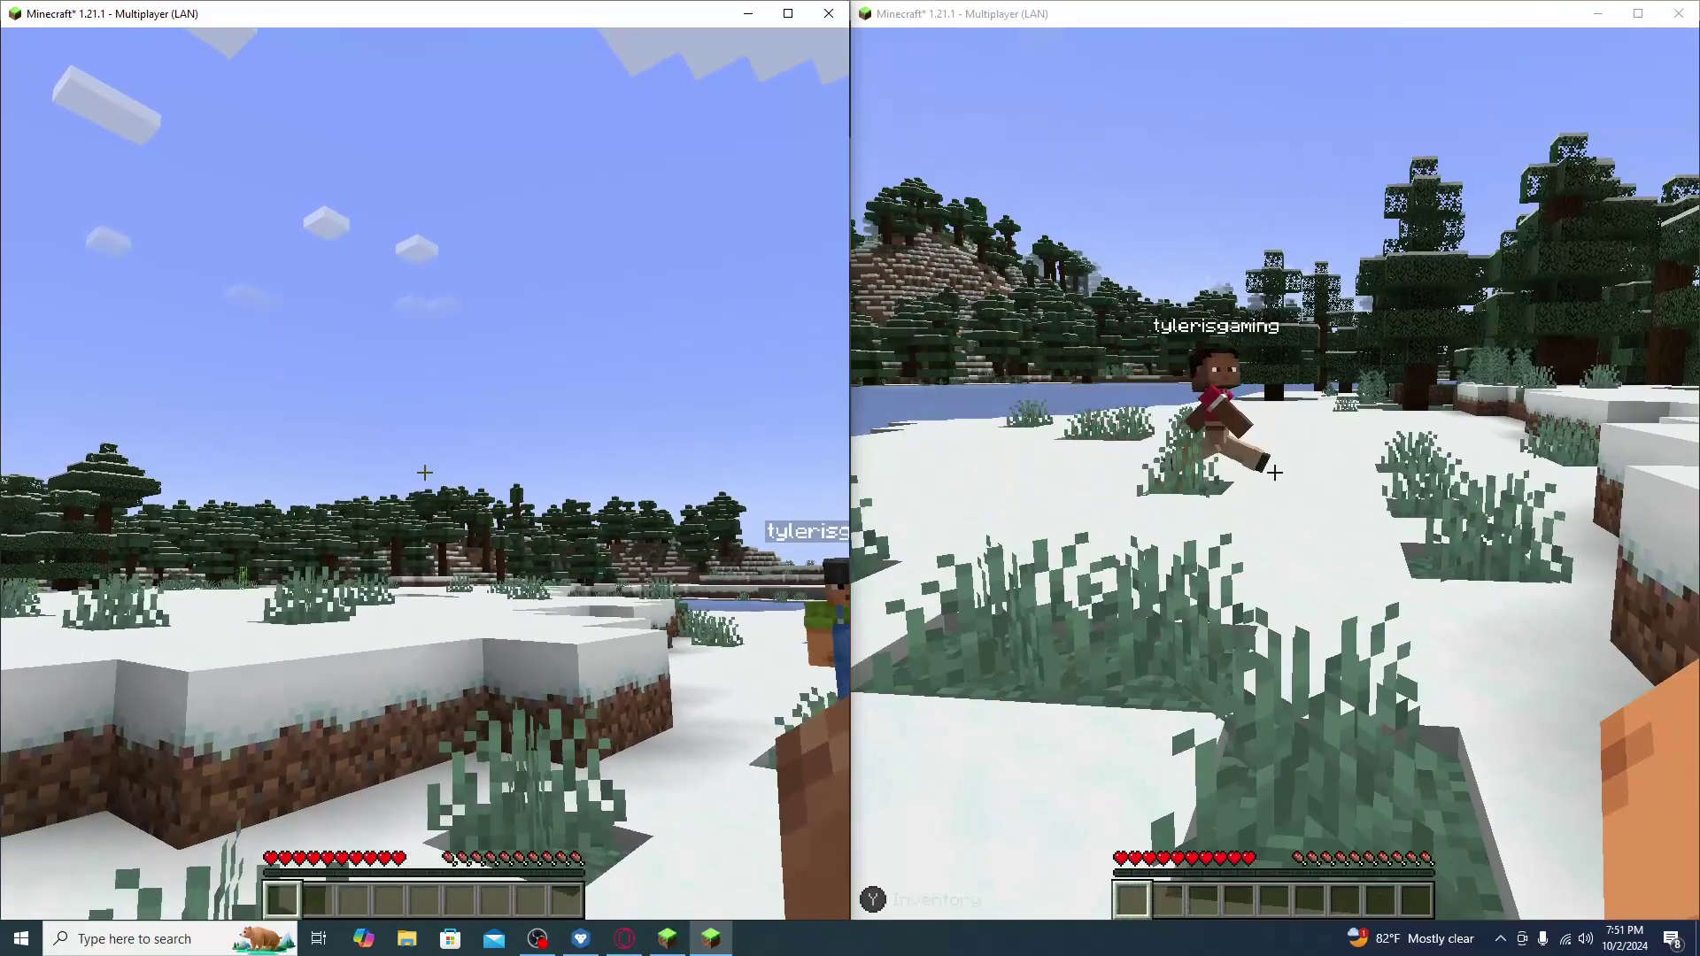
{"action": "key", "text": "w"}
{"action": "key", "text": "w"}
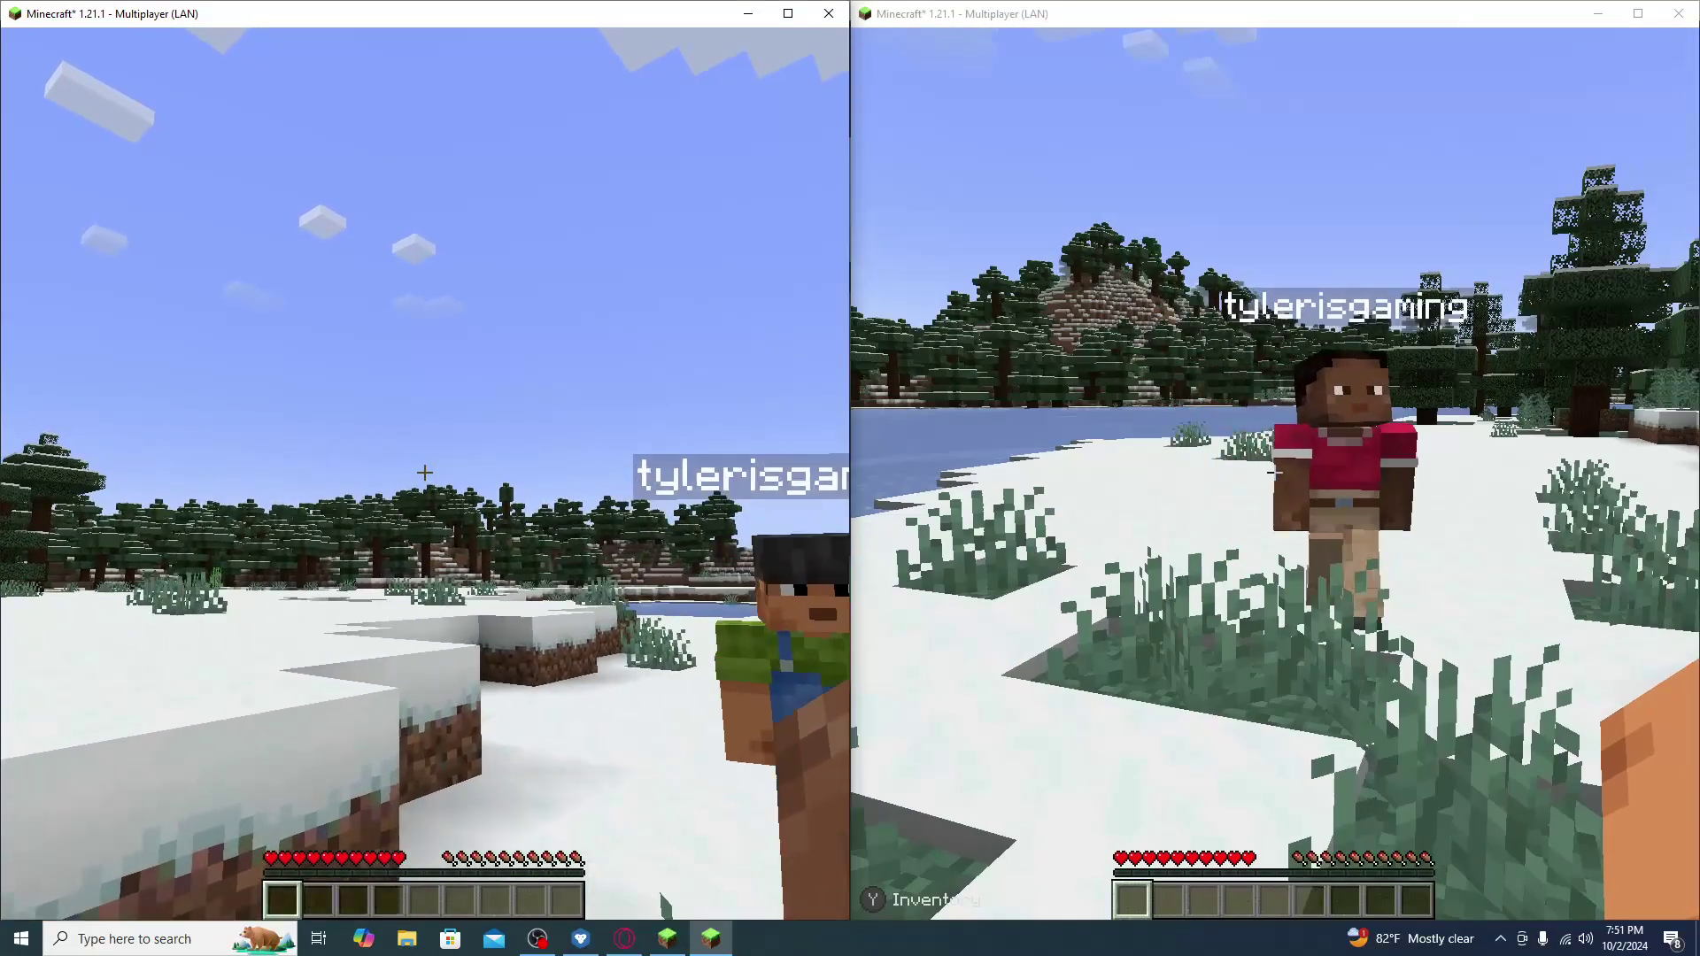
{"action": "key", "text": "w"}
{"action": "key", "text": "w"}
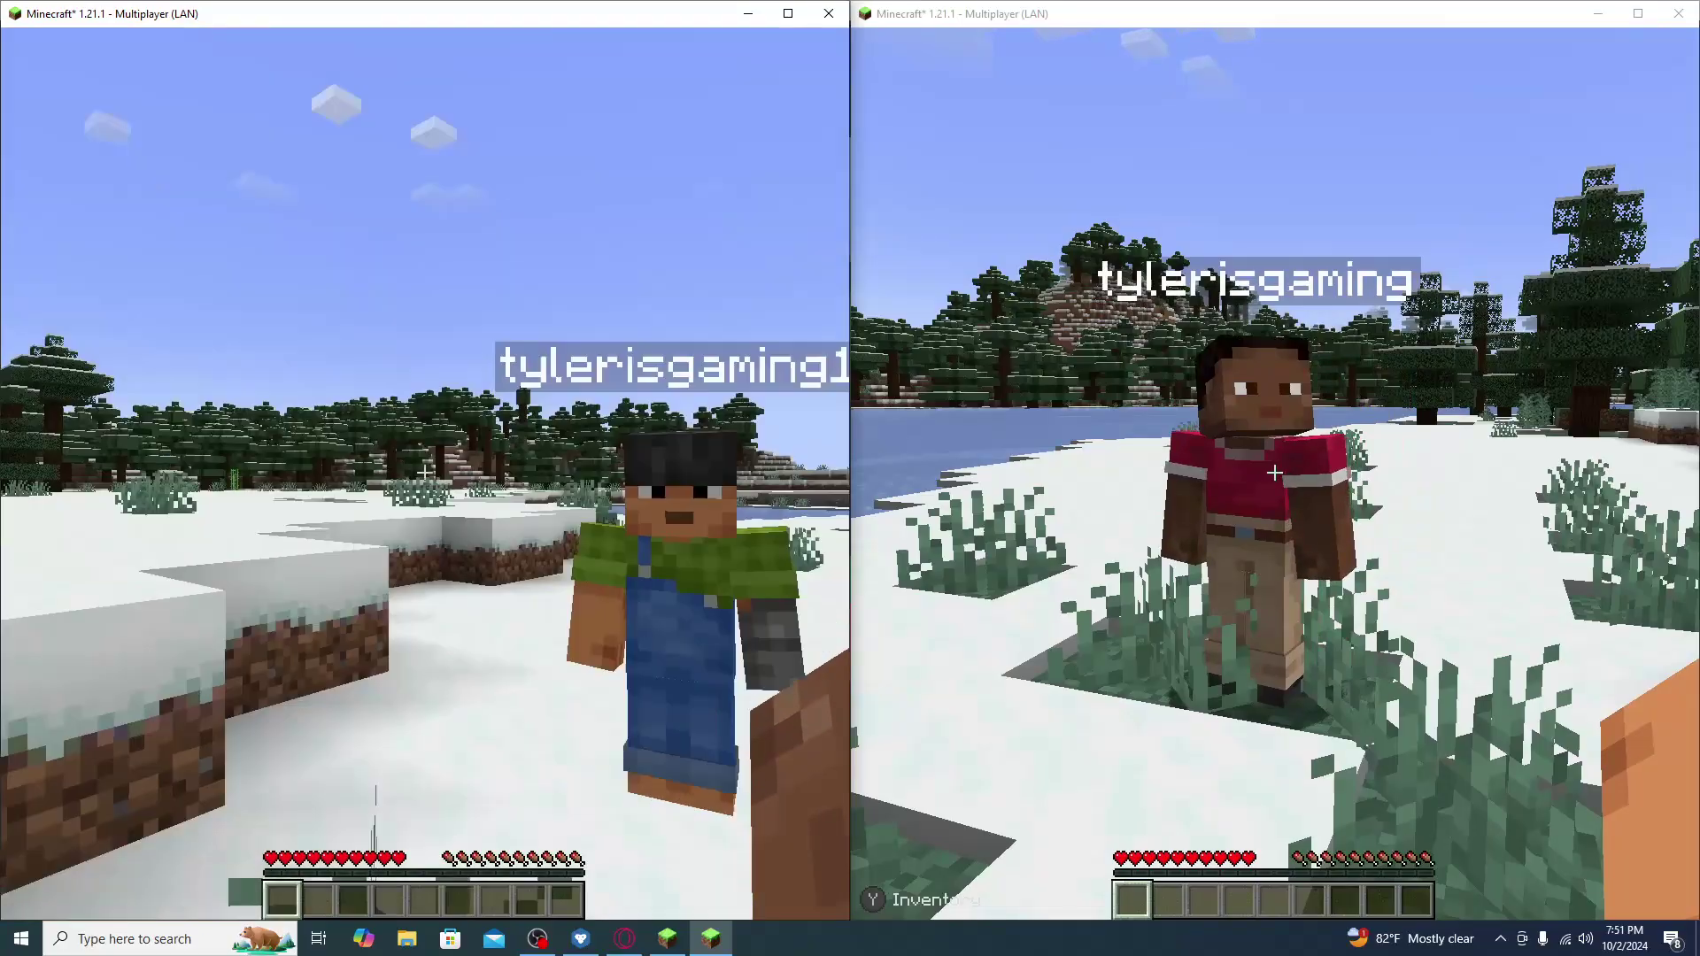
{"action": "key", "text": "w"}
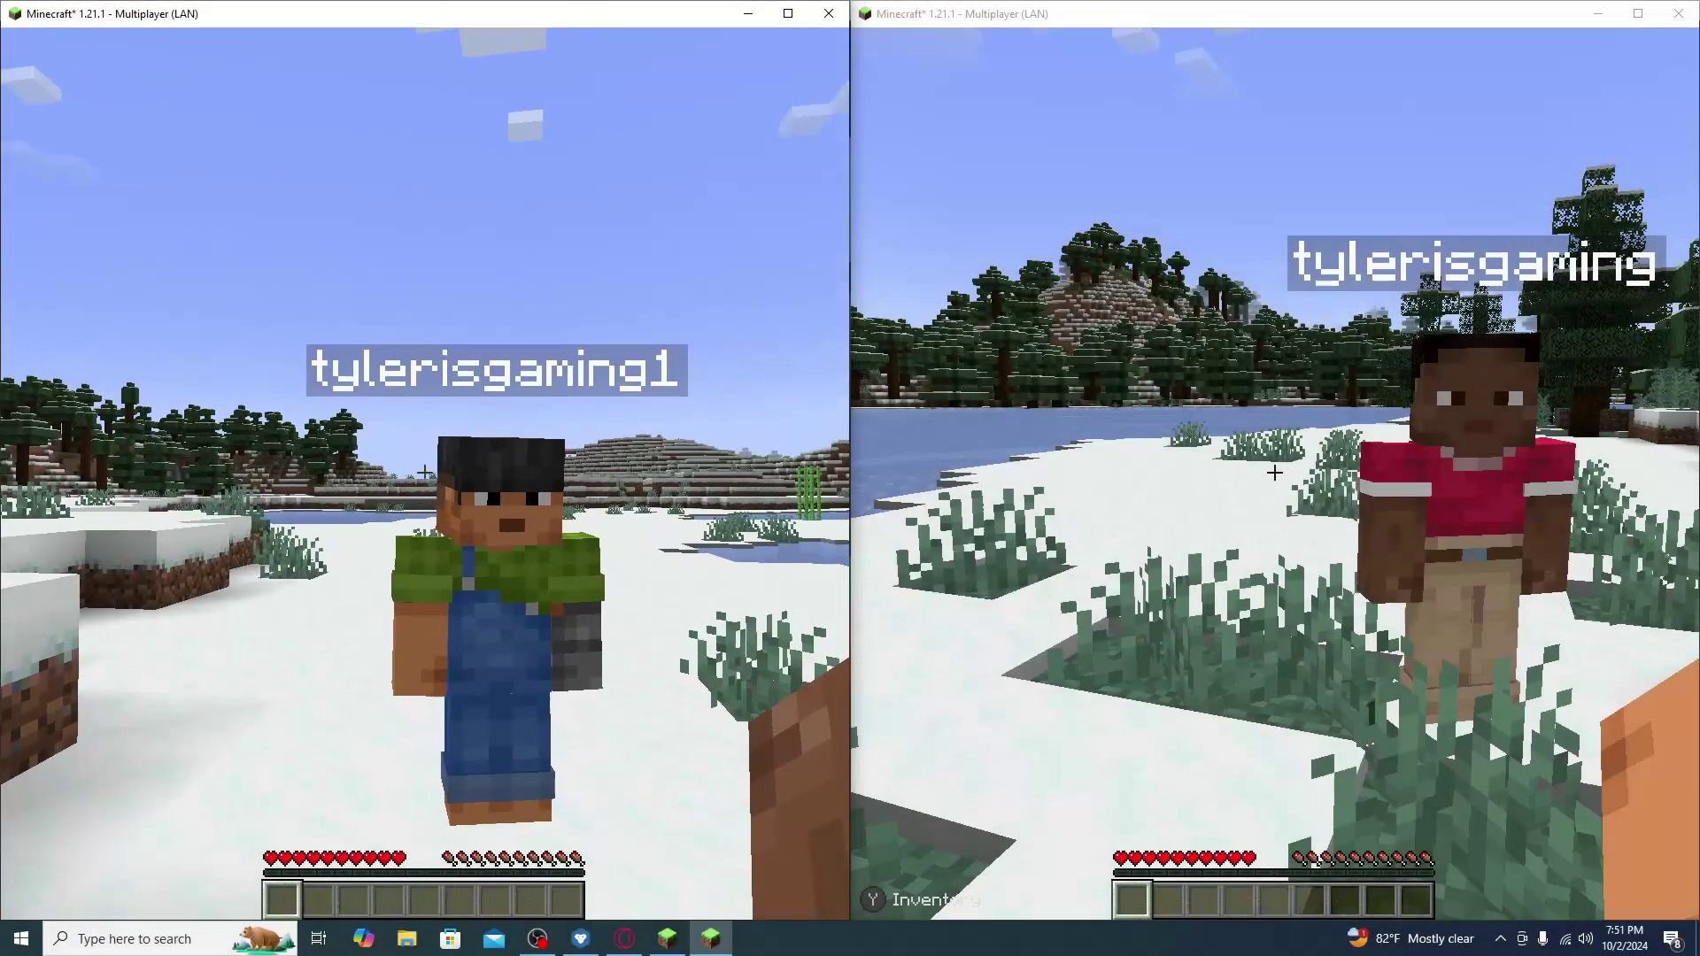
{"action": "key", "text": "Escape"}
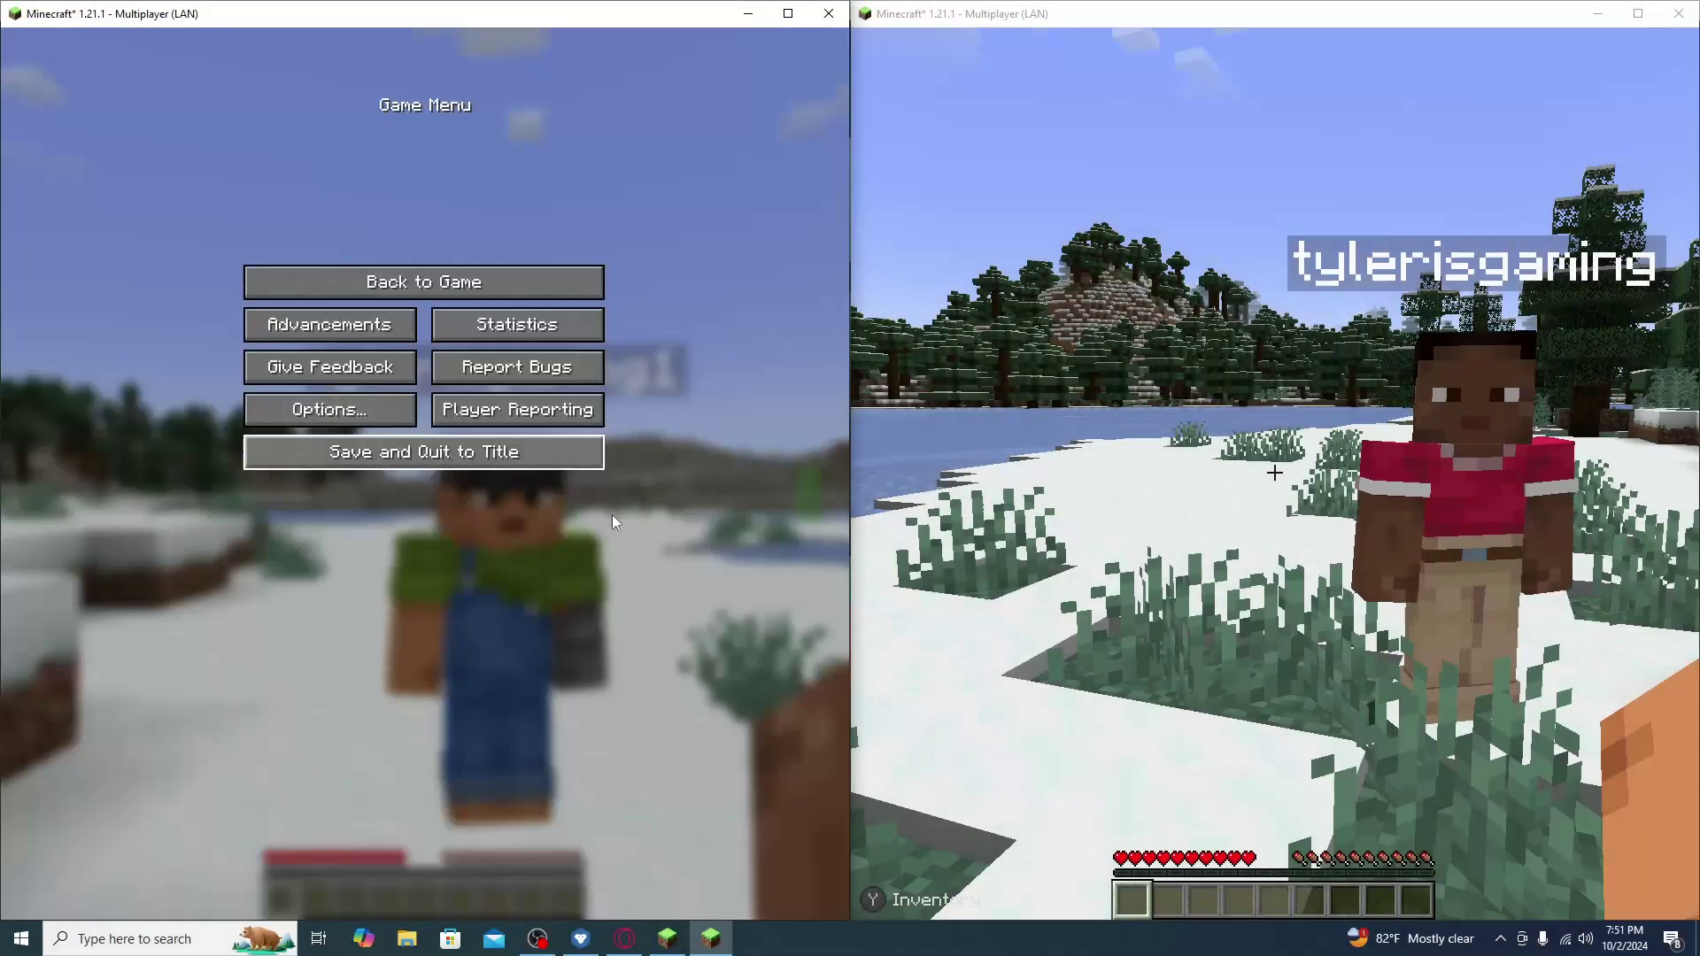
Resume the left game and open the Player 1 instance's mod browser in GDLauncher.
{"action": "key", "text": "Escape"}
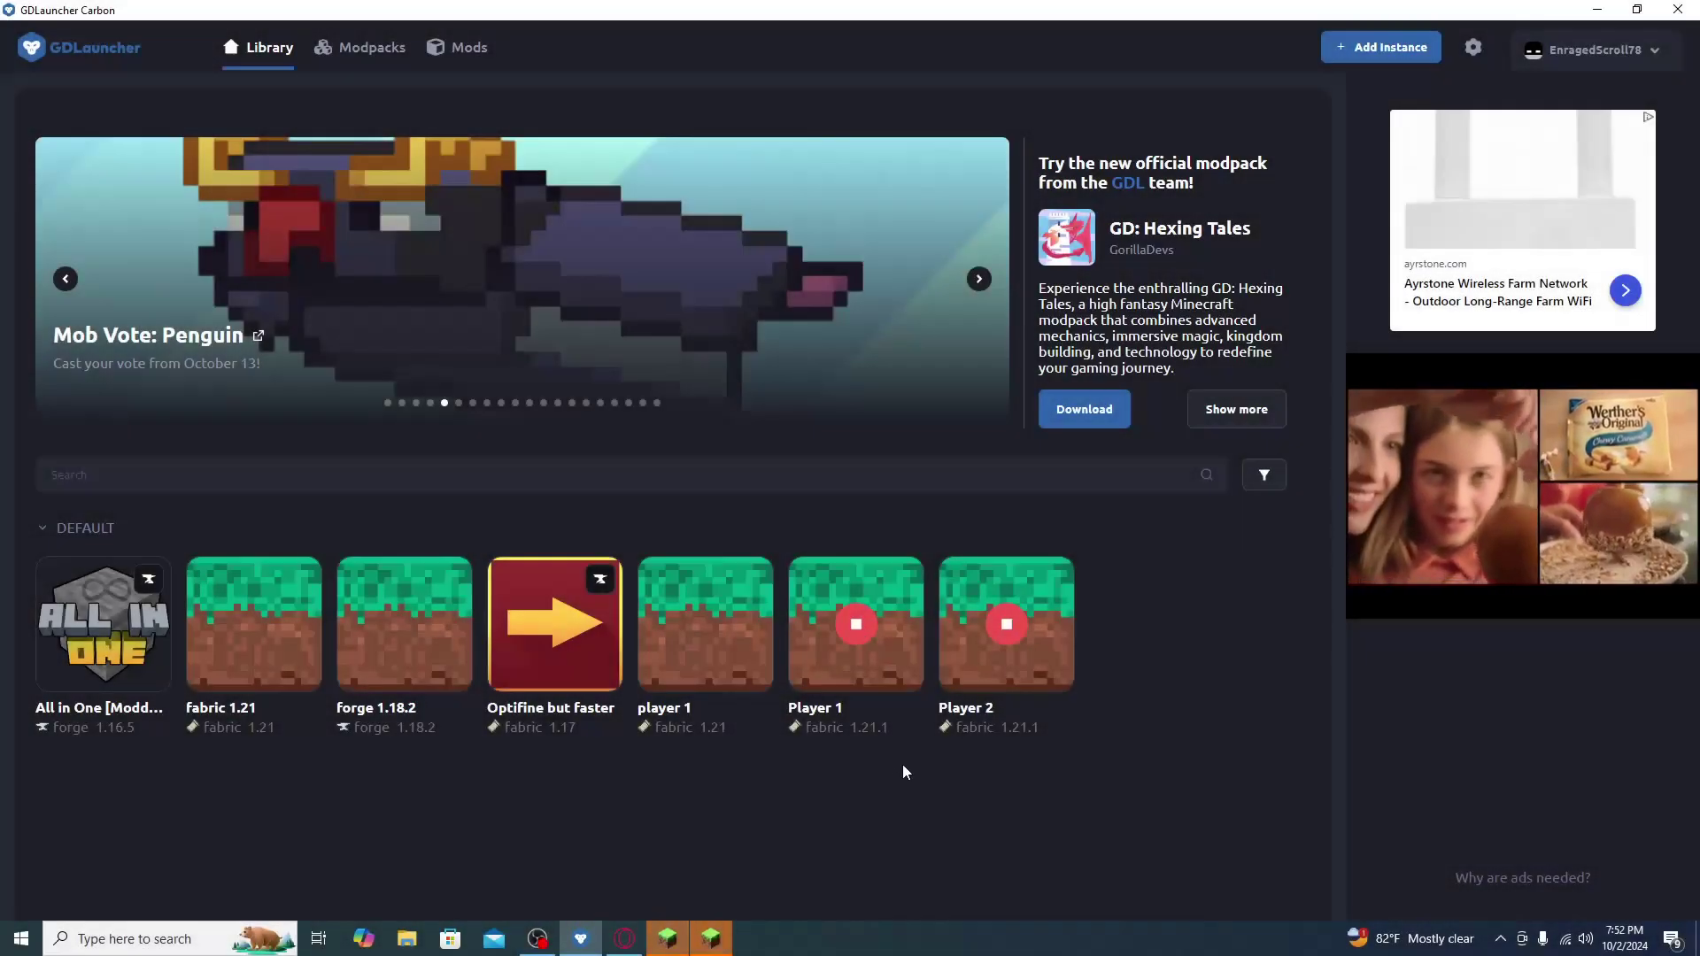
{"action": "left_click", "coordinate": [905, 580]}
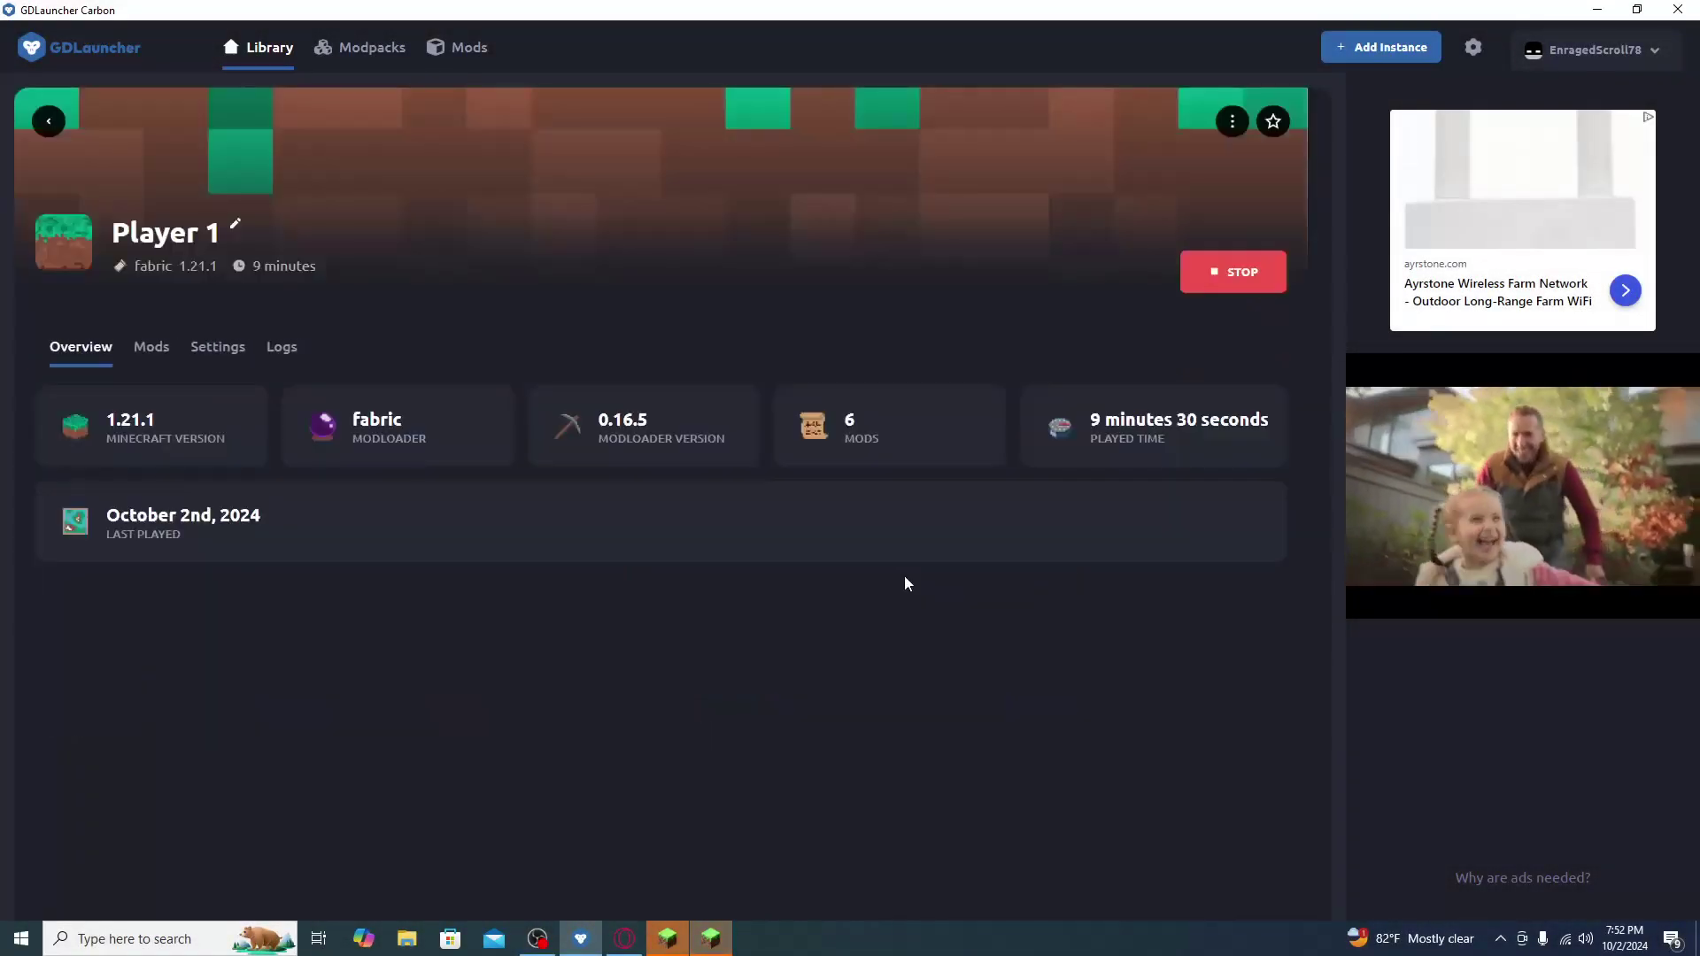
{"action": "left_click", "coordinate": [152, 348]}
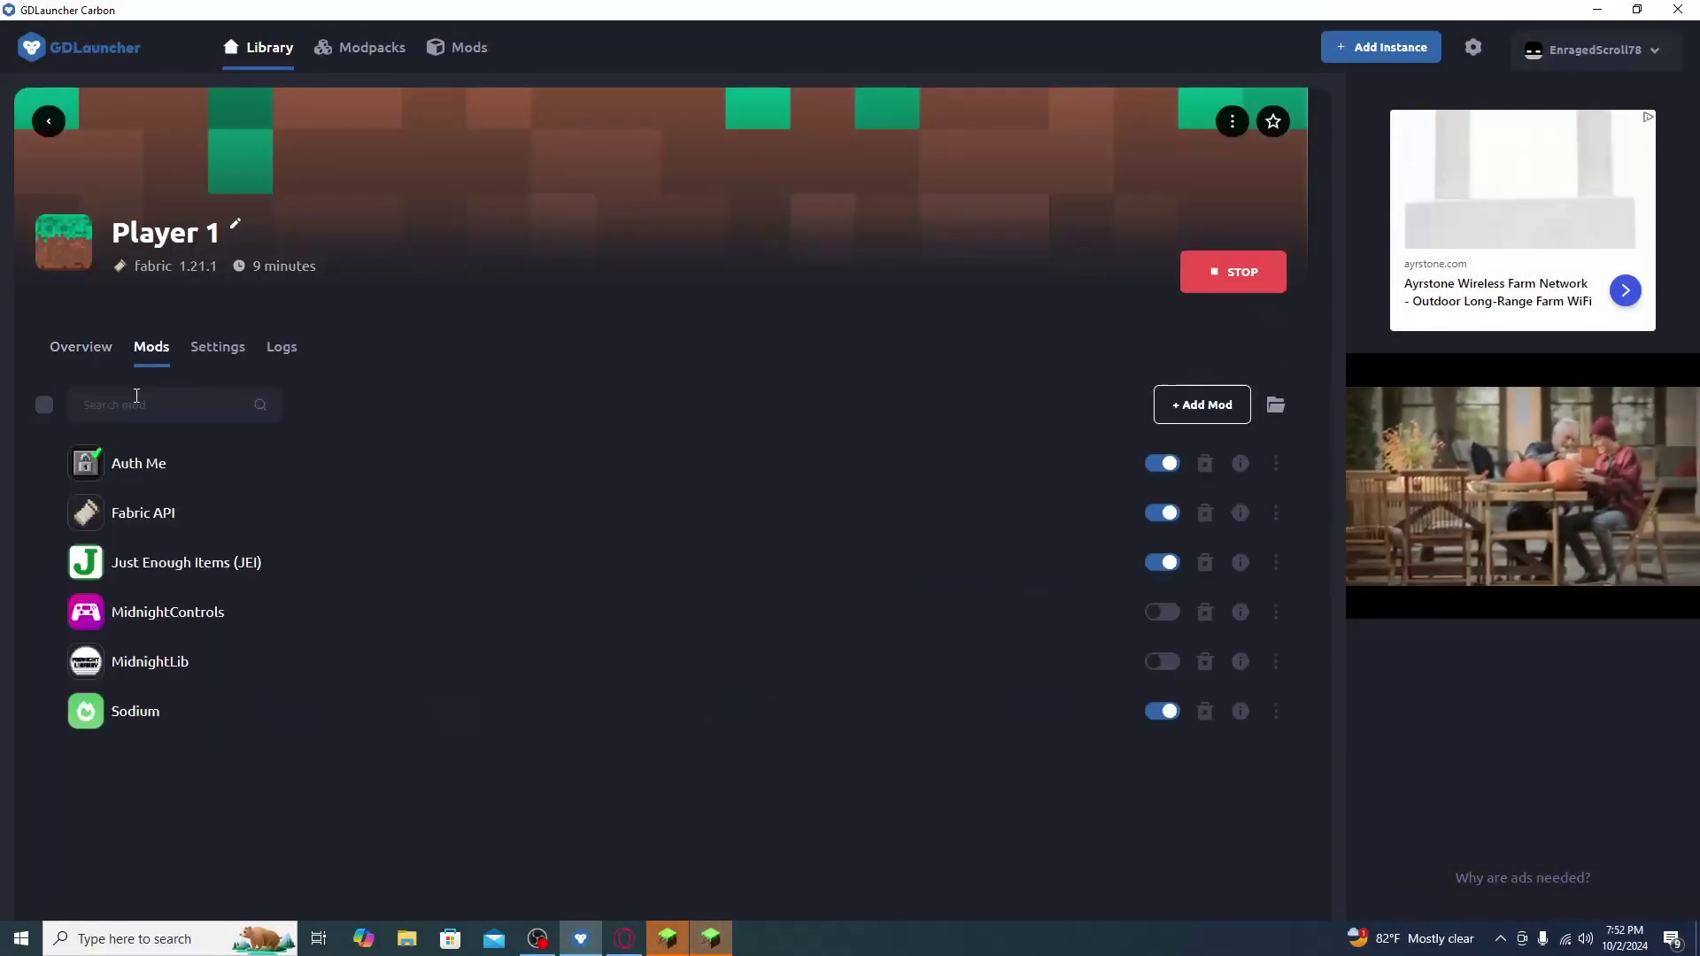
{"action": "left_click", "coordinate": [1156, 397]}
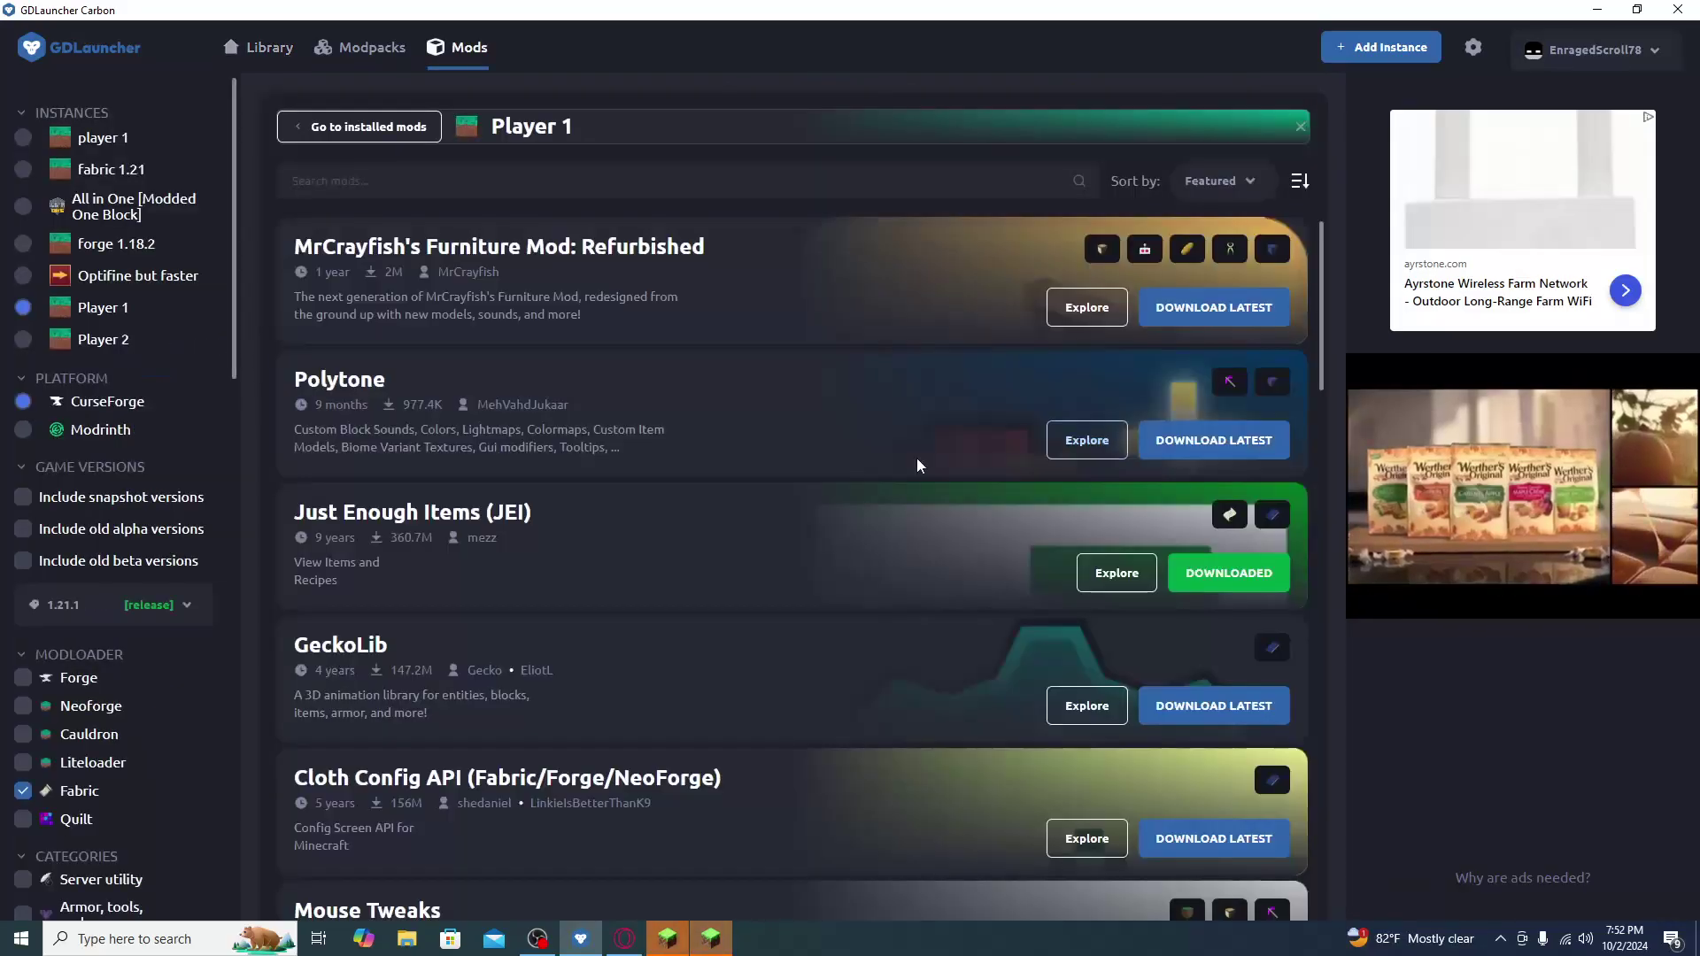
Scroll the Player 1 mod list back to the top and return to the Library.
{"action": "scroll", "coordinate": [916, 458], "scroll_direction": "down", "scroll_amount": 5}
{"action": "scroll", "coordinate": [915, 449], "scroll_direction": "down", "scroll_amount": 20}
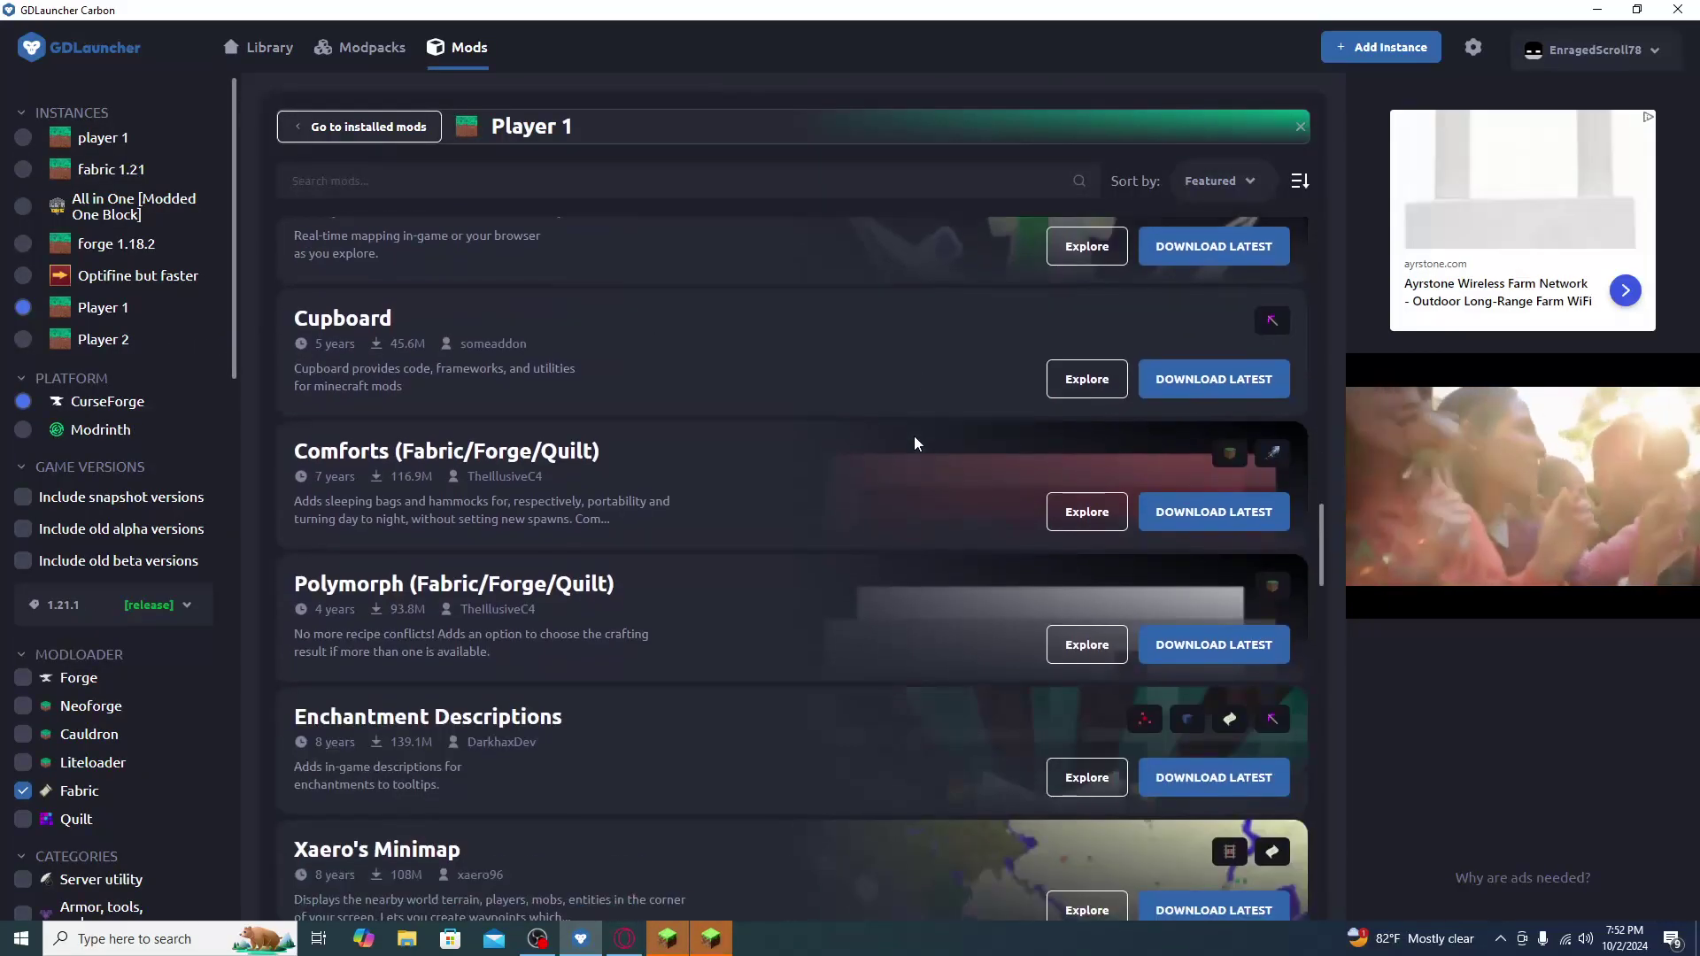
{"action": "scroll", "coordinate": [916, 426], "scroll_direction": "up", "scroll_amount": 20}
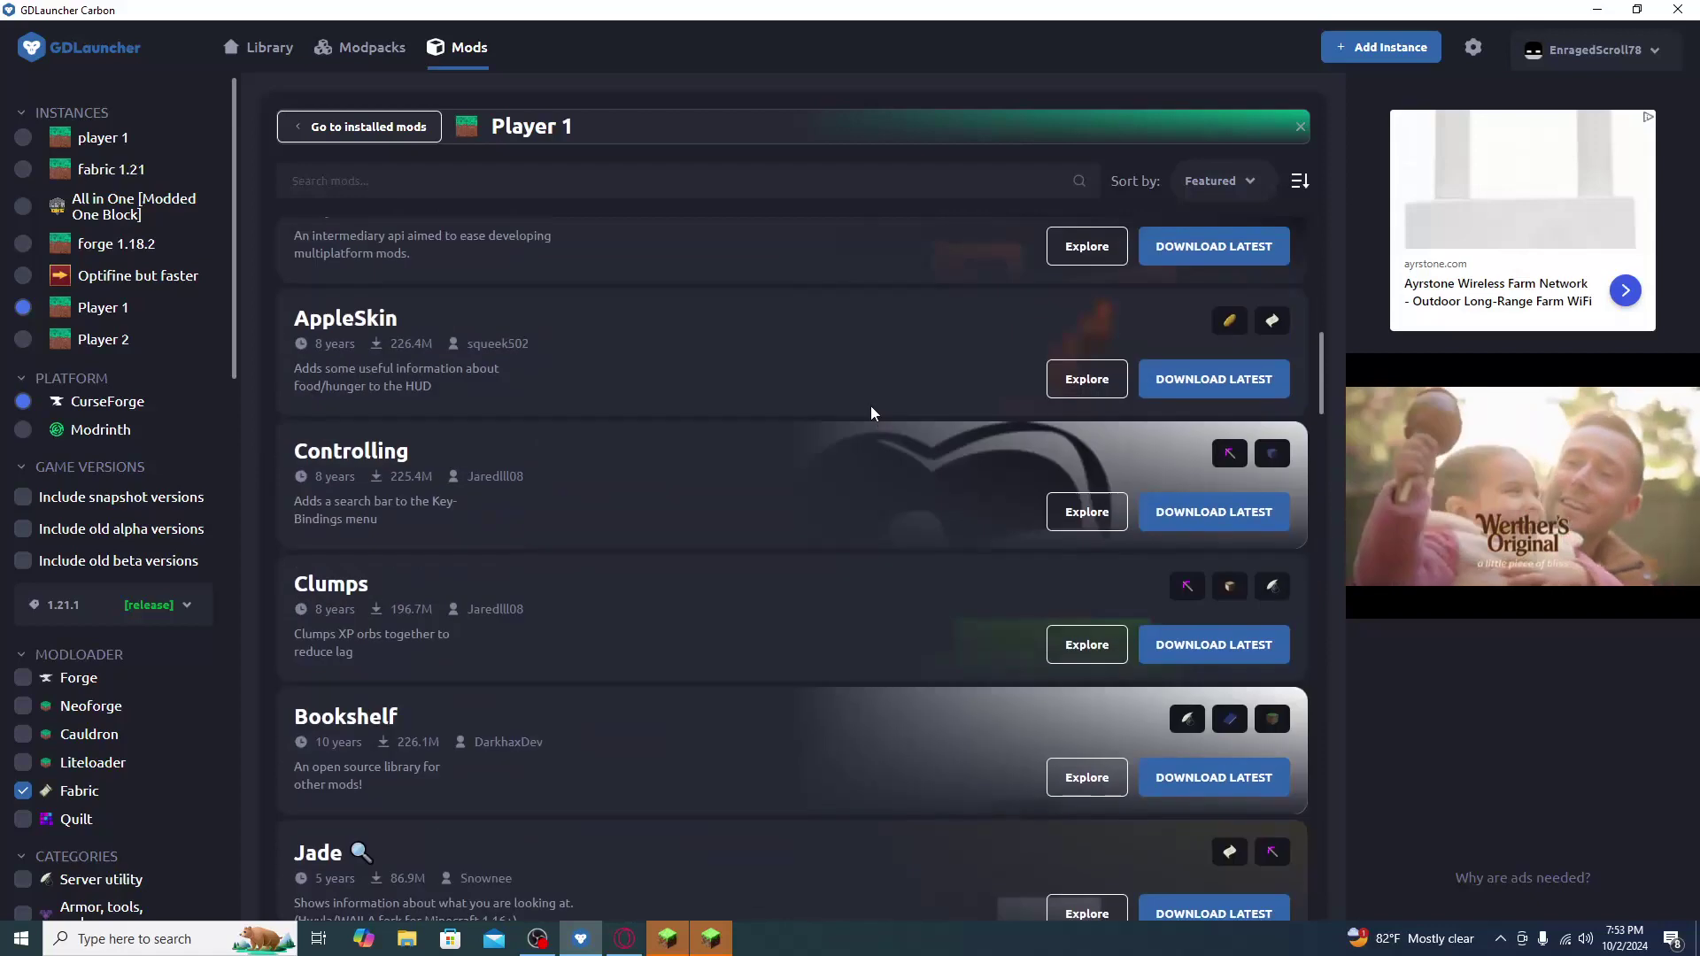
{"action": "scroll", "coordinate": [866, 393], "scroll_direction": "up", "scroll_amount": 4}
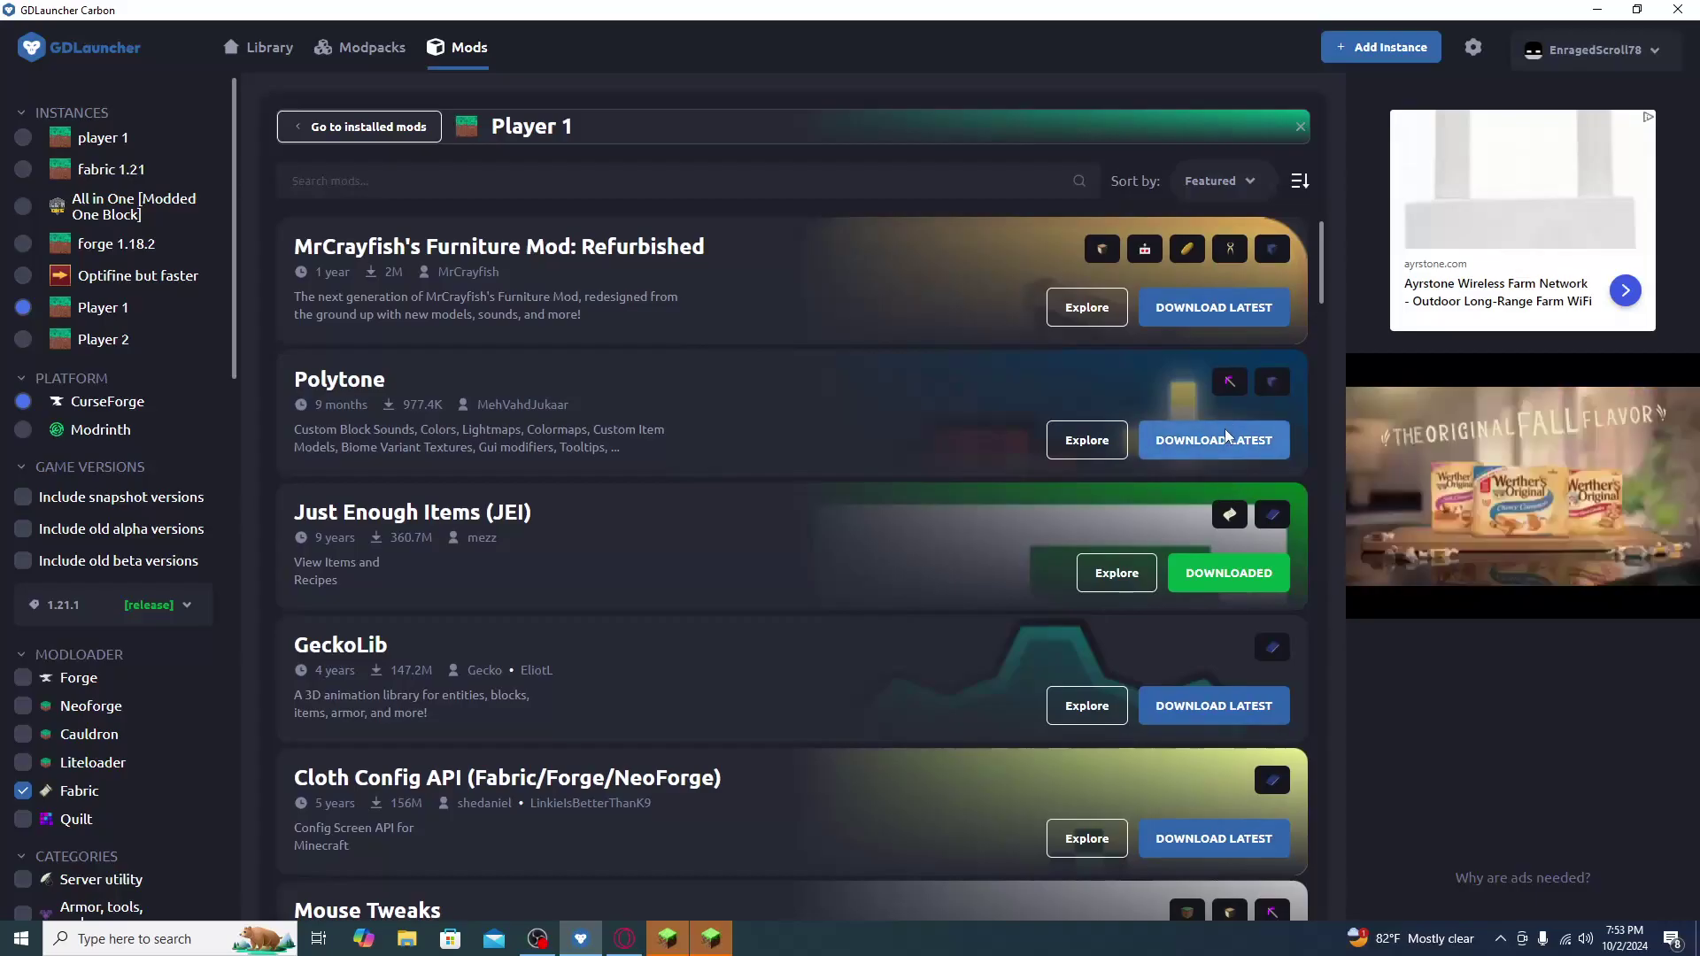
{"action": "left_click", "coordinate": [271, 51]}
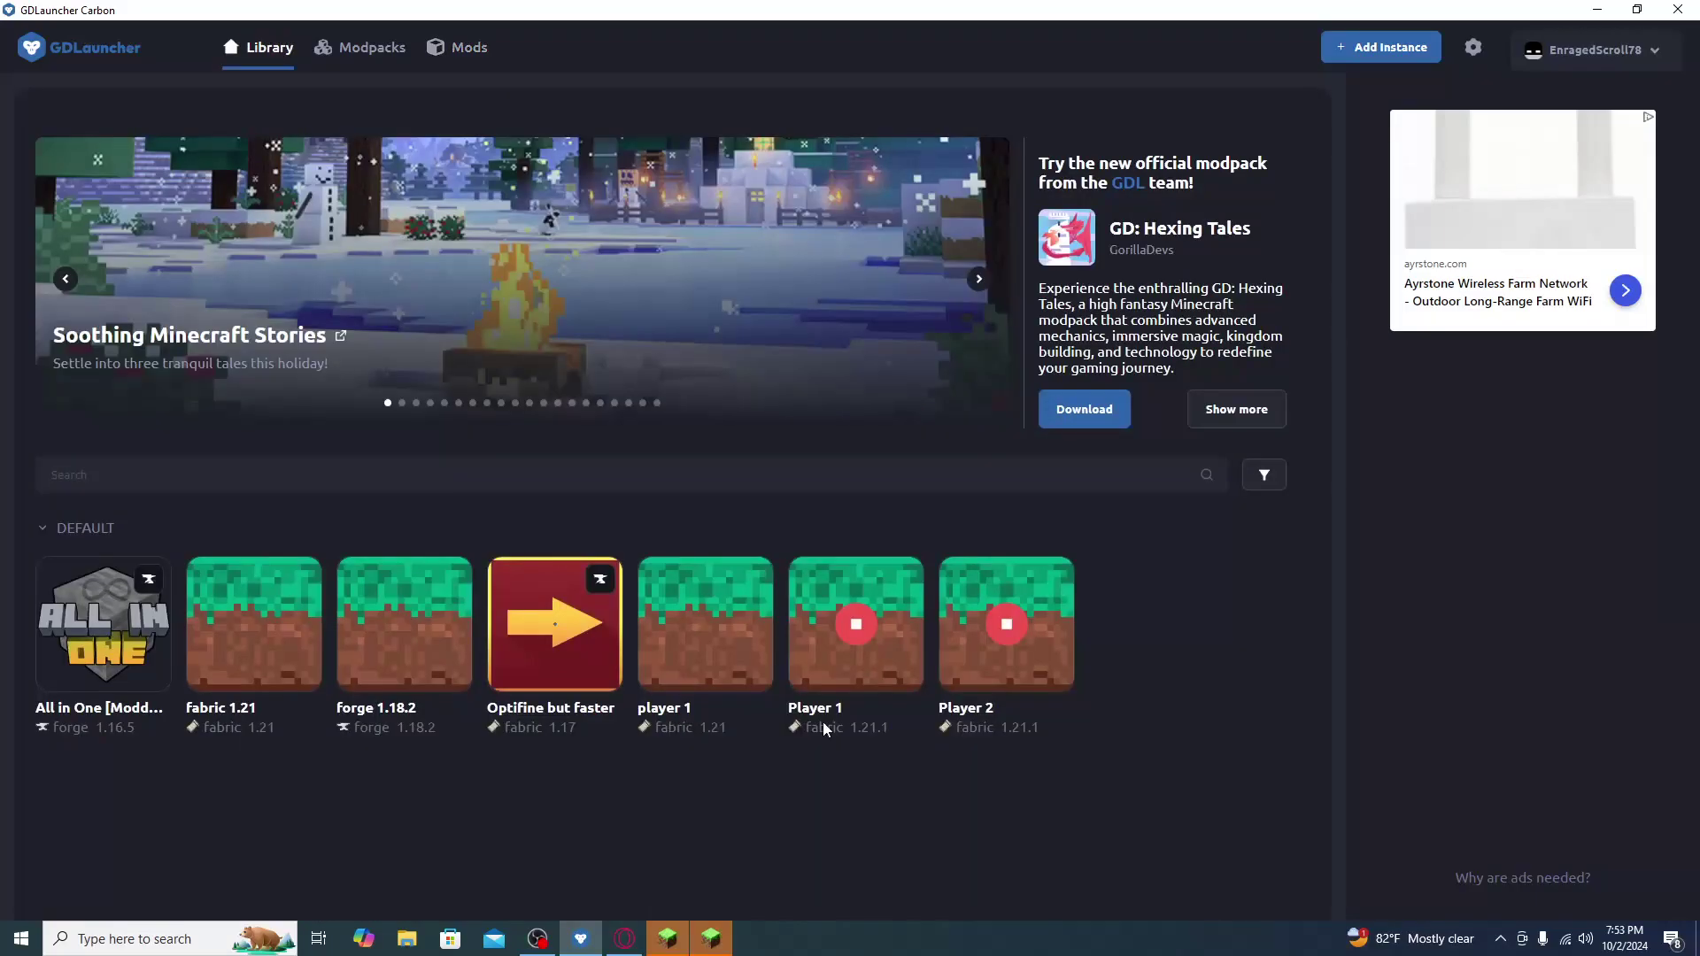
Open Player 2's Add Mod browser to confirm Just Enough Items shows Downloaded.
{"action": "left_click", "coordinate": [1056, 677]}
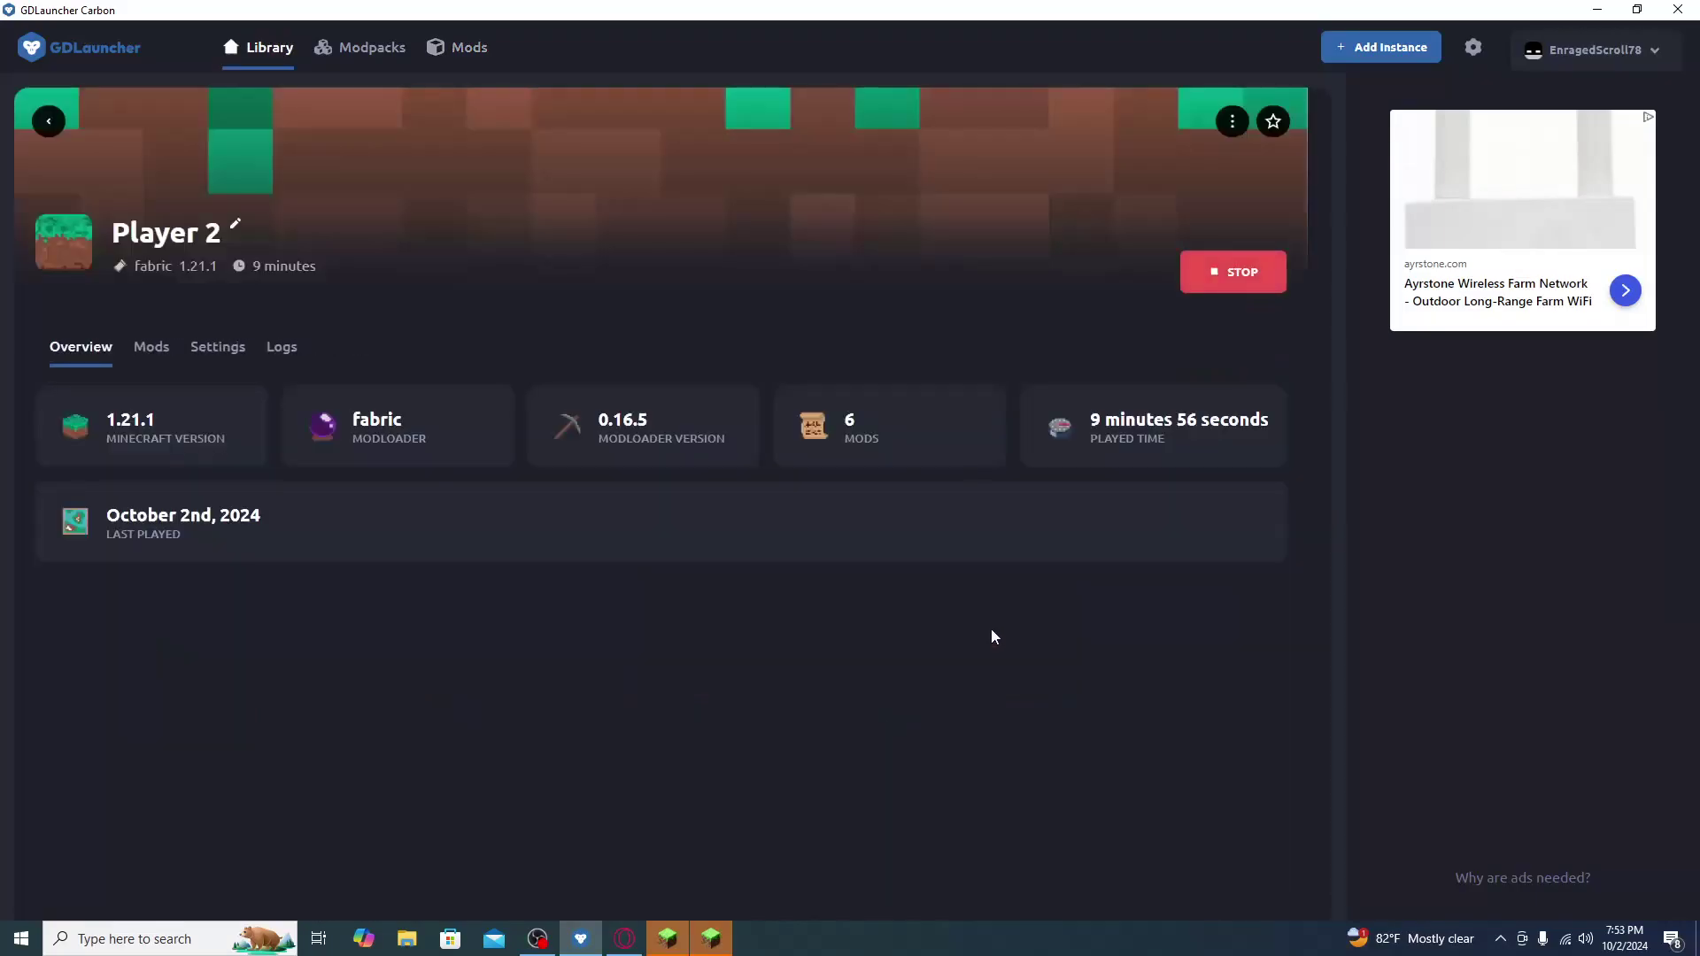
{"action": "left_click", "coordinate": [152, 347]}
{"action": "left_click", "coordinate": [1214, 407]}
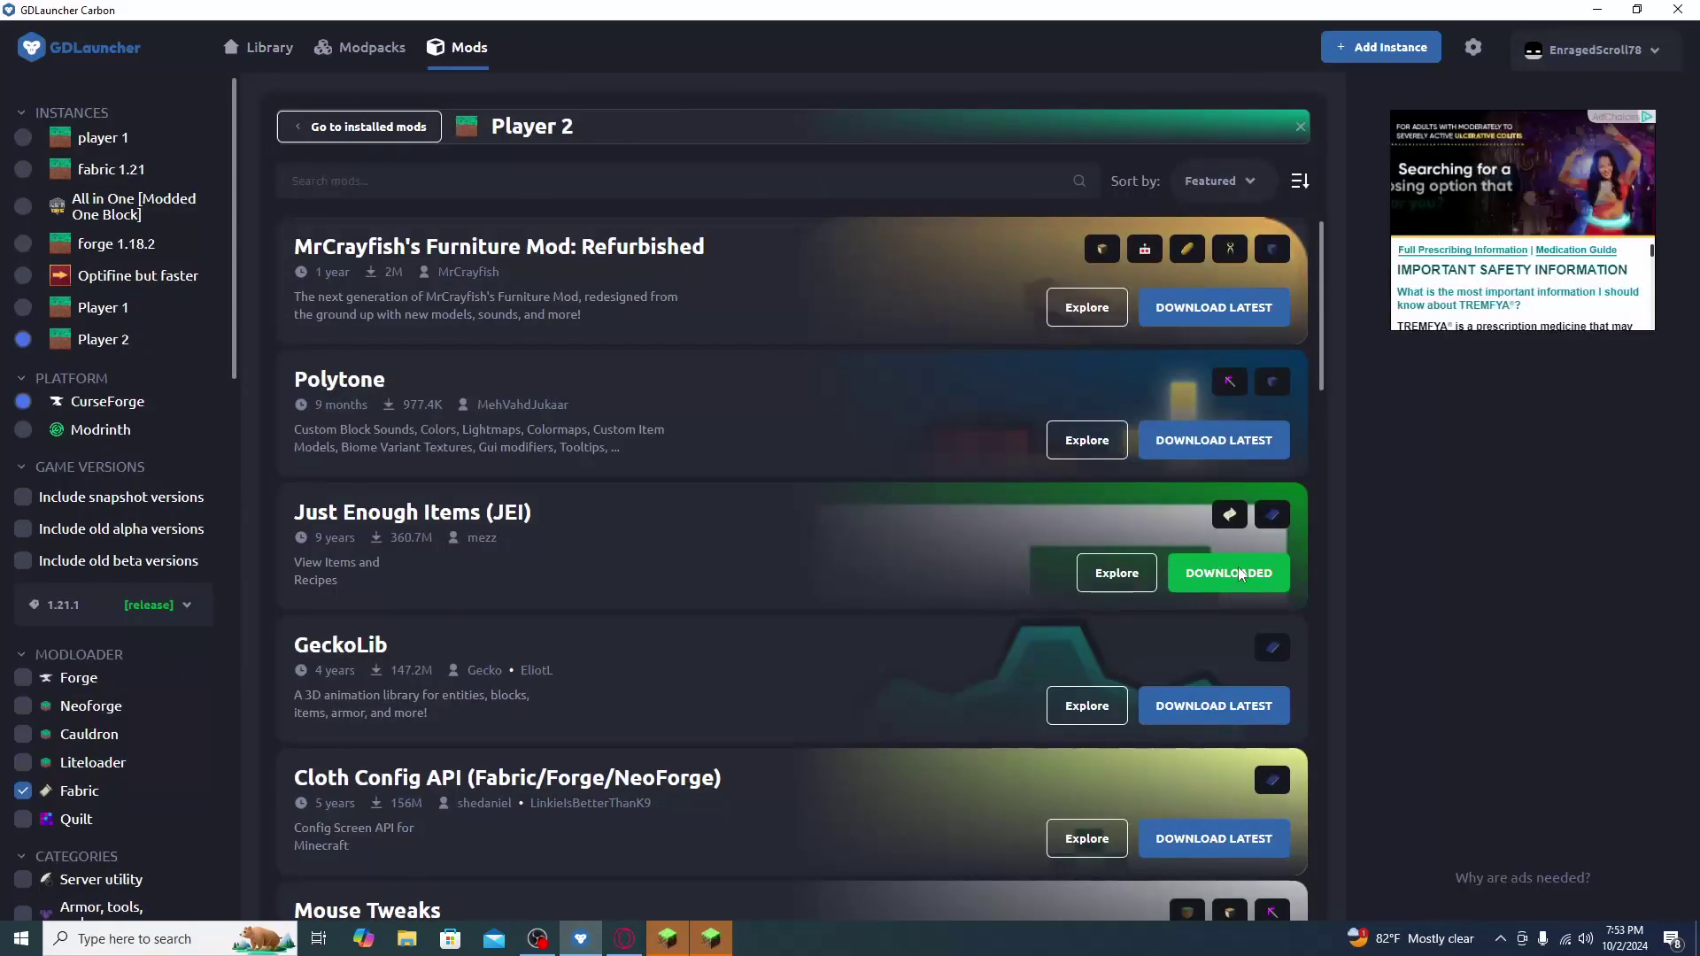
Return to the Library and snap the restored Minecraft window to the left half.
{"action": "left_click", "coordinate": [270, 48]}
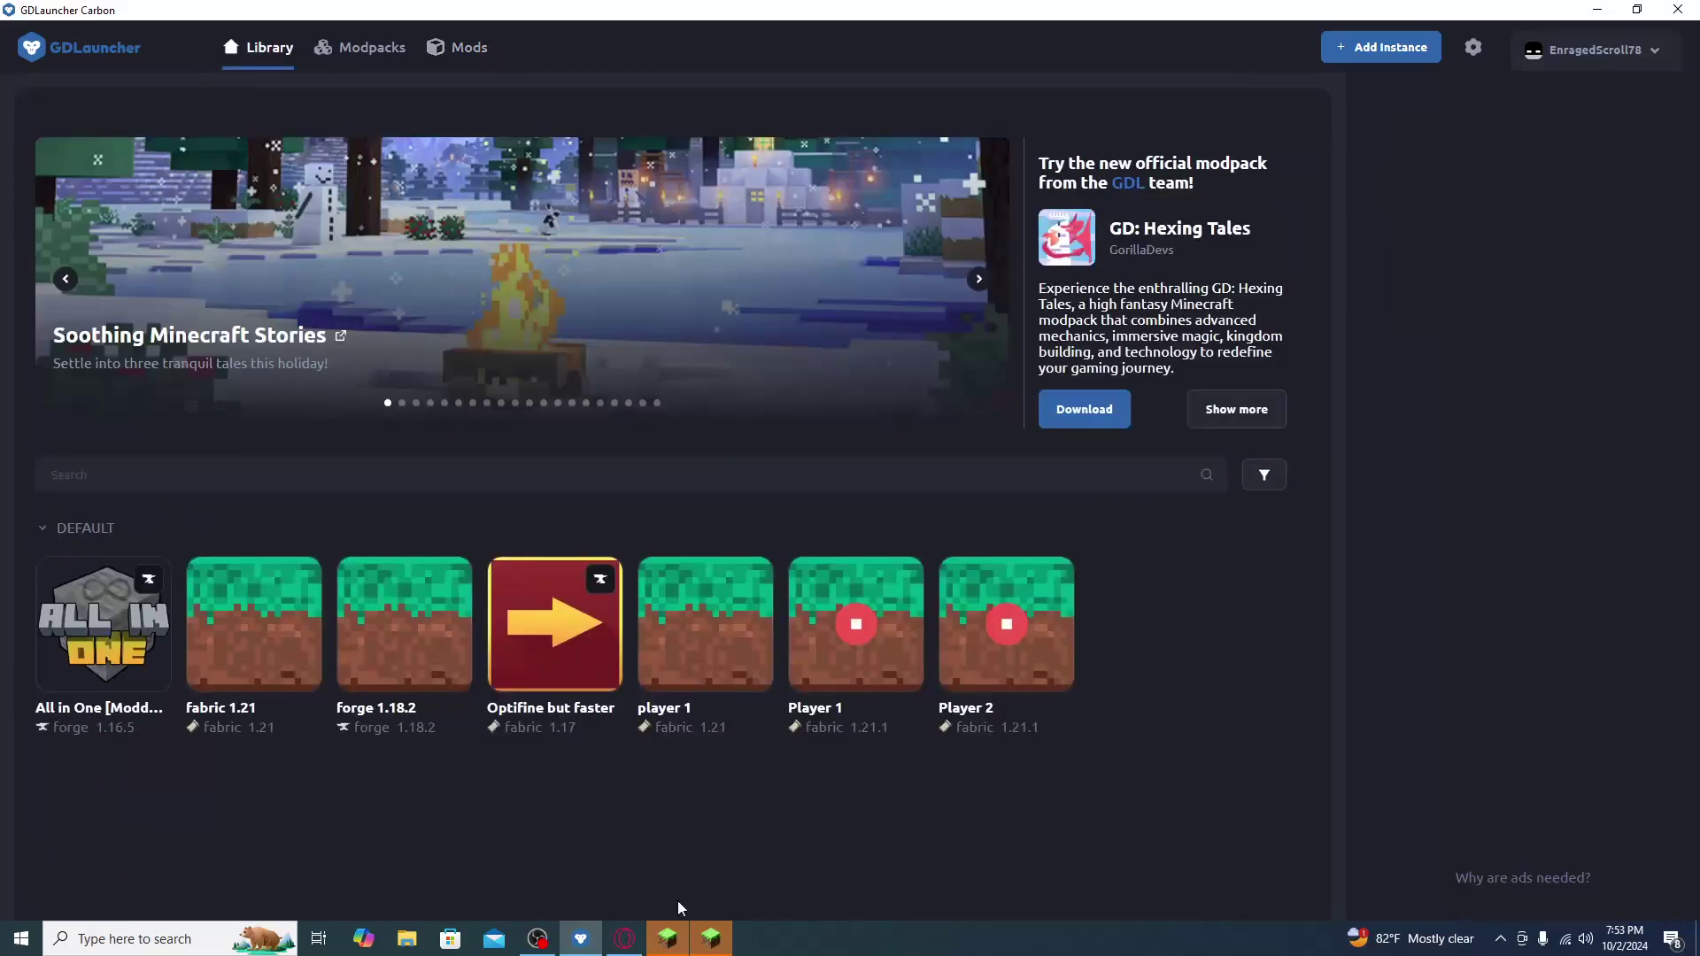
{"action": "left_click", "coordinate": [669, 939]}
{"action": "left_click_drag", "start_coordinate": [907, 250], "coordinate": [0, 177]}
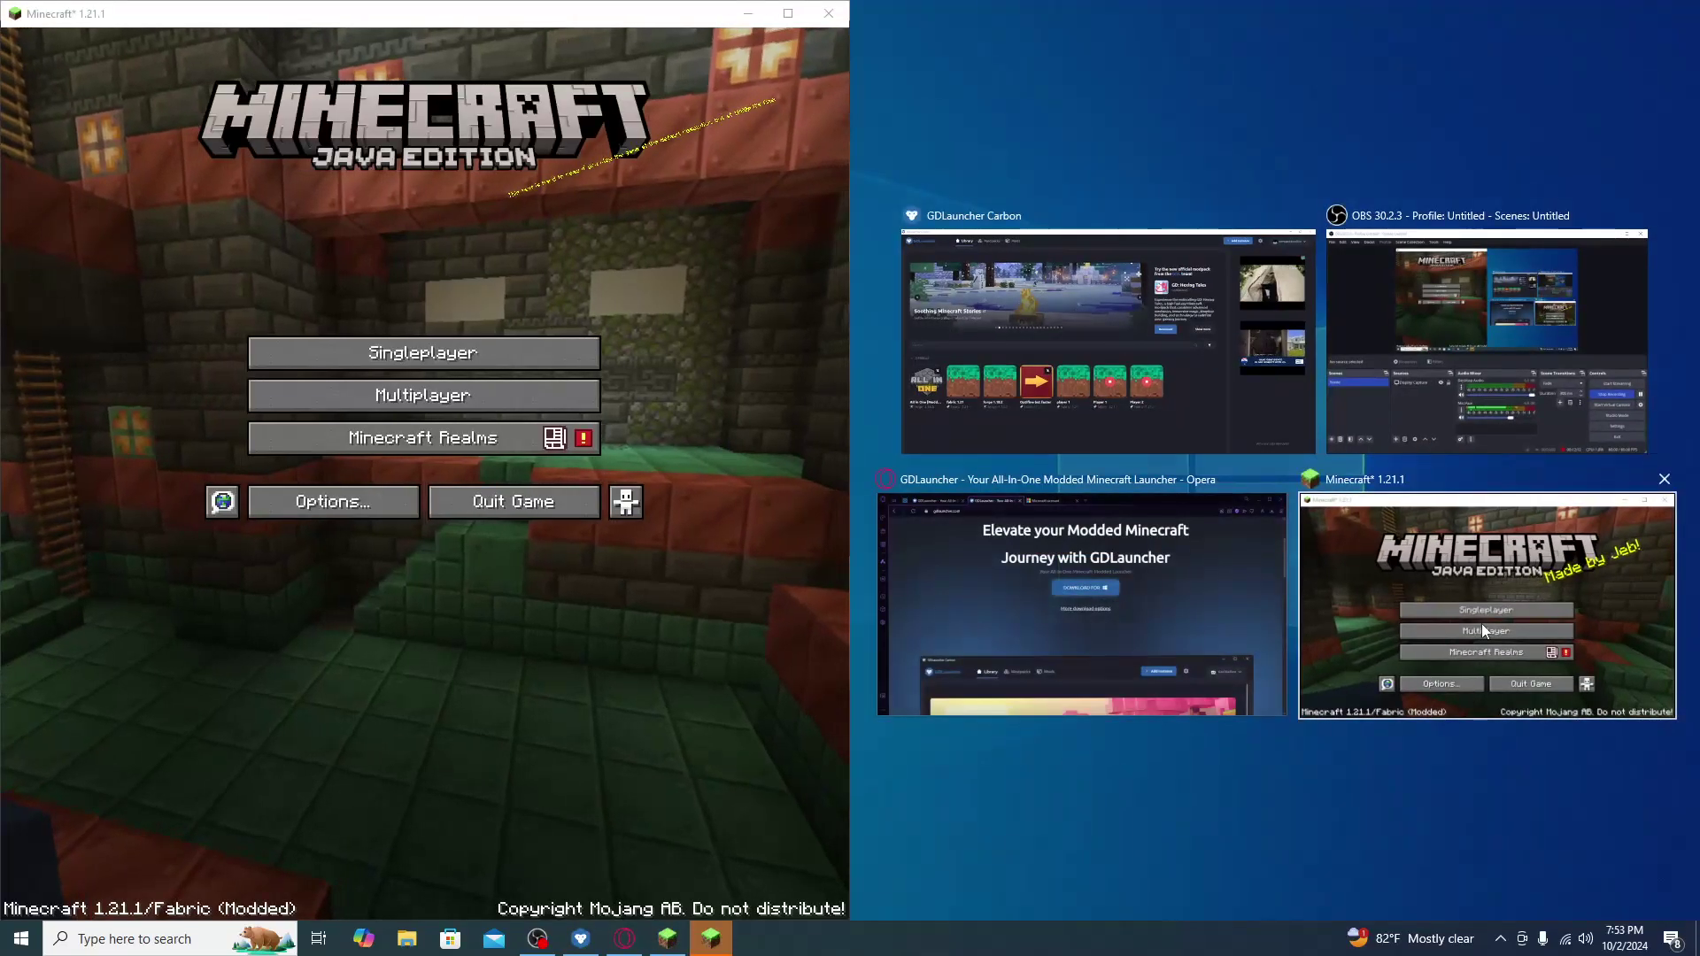
Place the second game on the right half and log it in offline via Multiplayer.
{"action": "left_click", "coordinate": [1328, 526]}
{"action": "left_click", "coordinate": [1314, 399]}
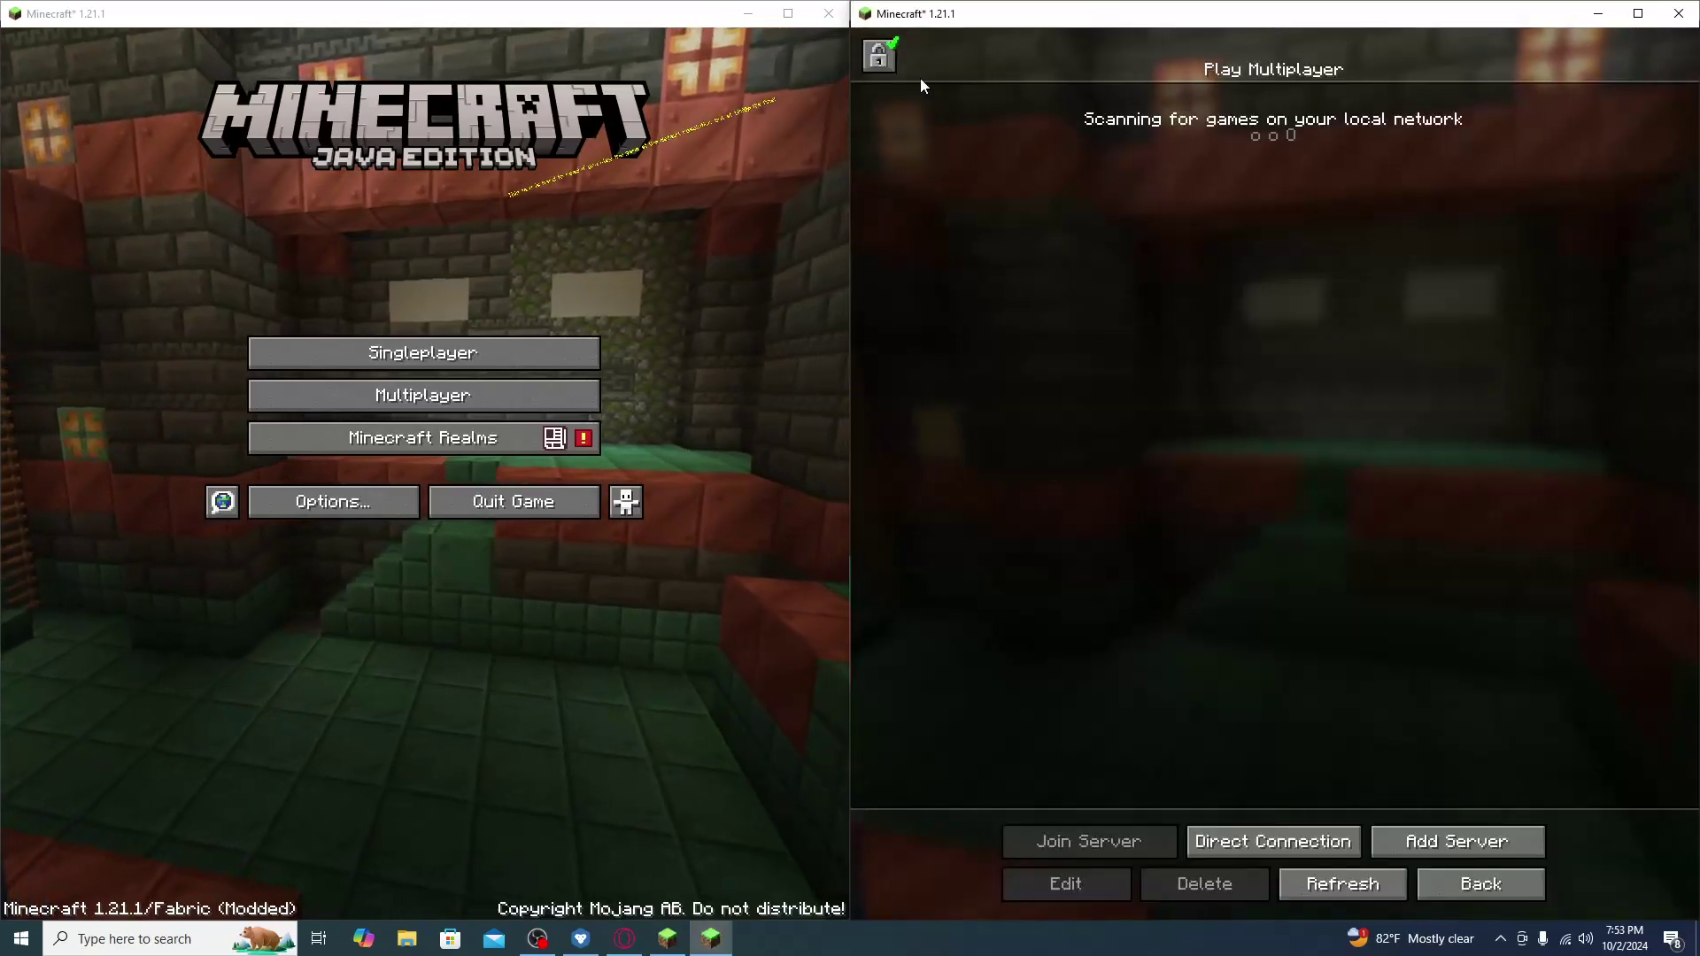
{"action": "left_click", "coordinate": [1018, 218]}
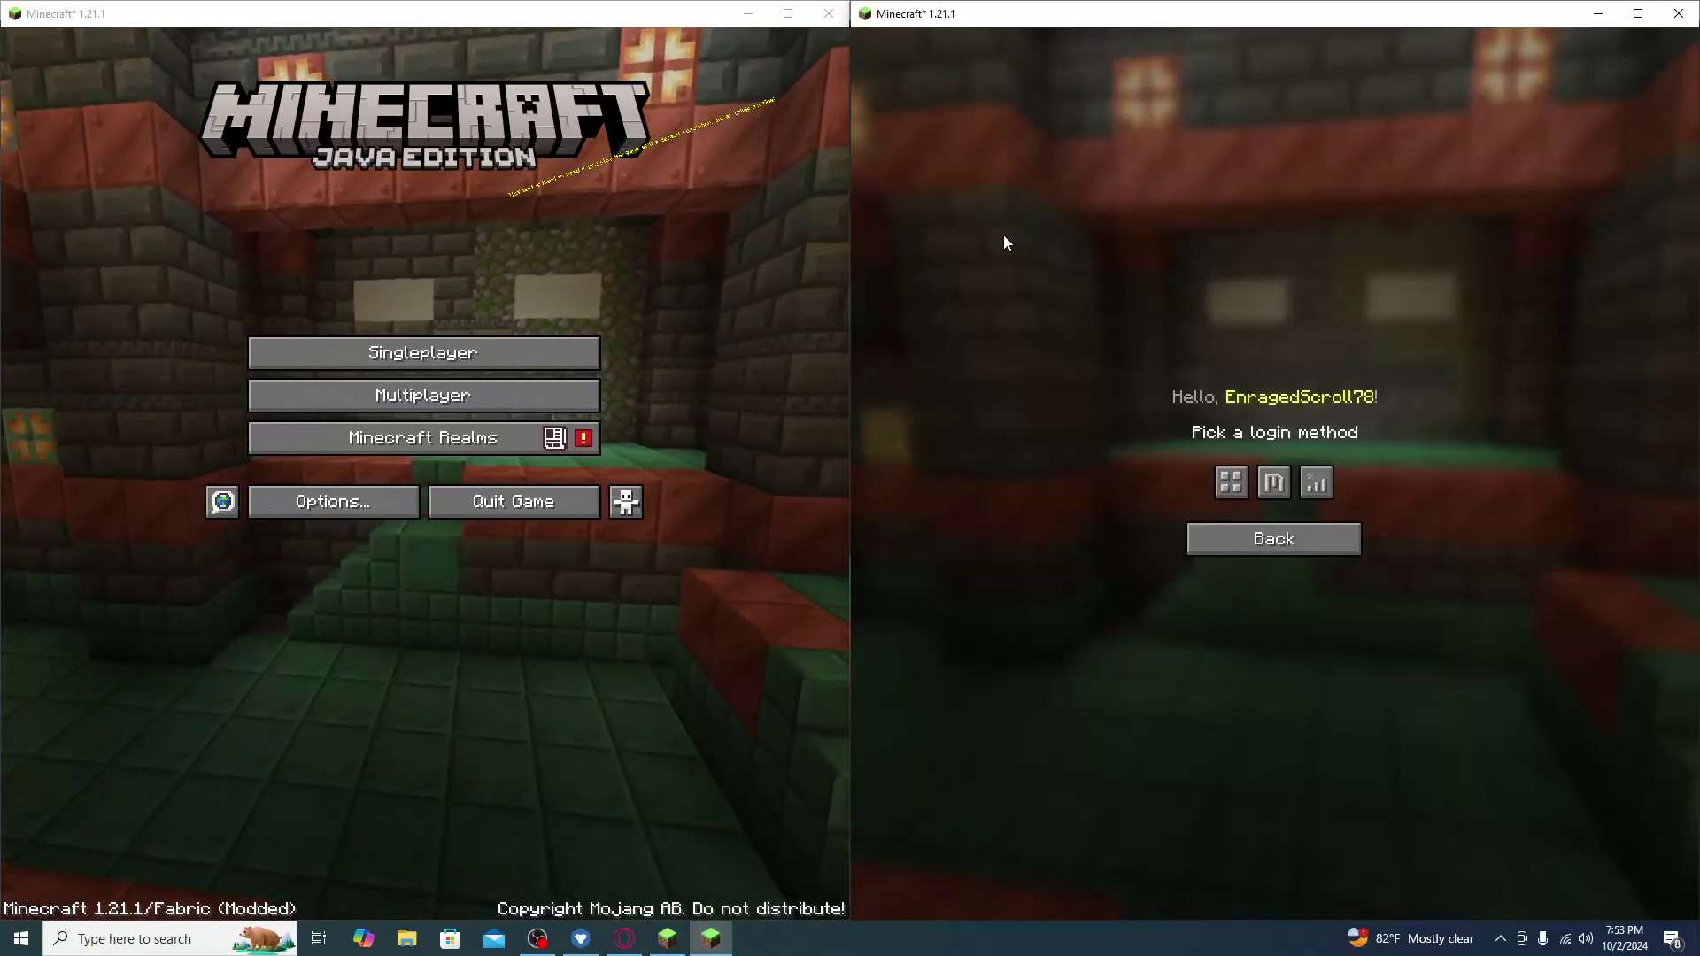
{"action": "left_click", "coordinate": [1319, 483]}
{"action": "left_click", "coordinate": [1182, 536]}
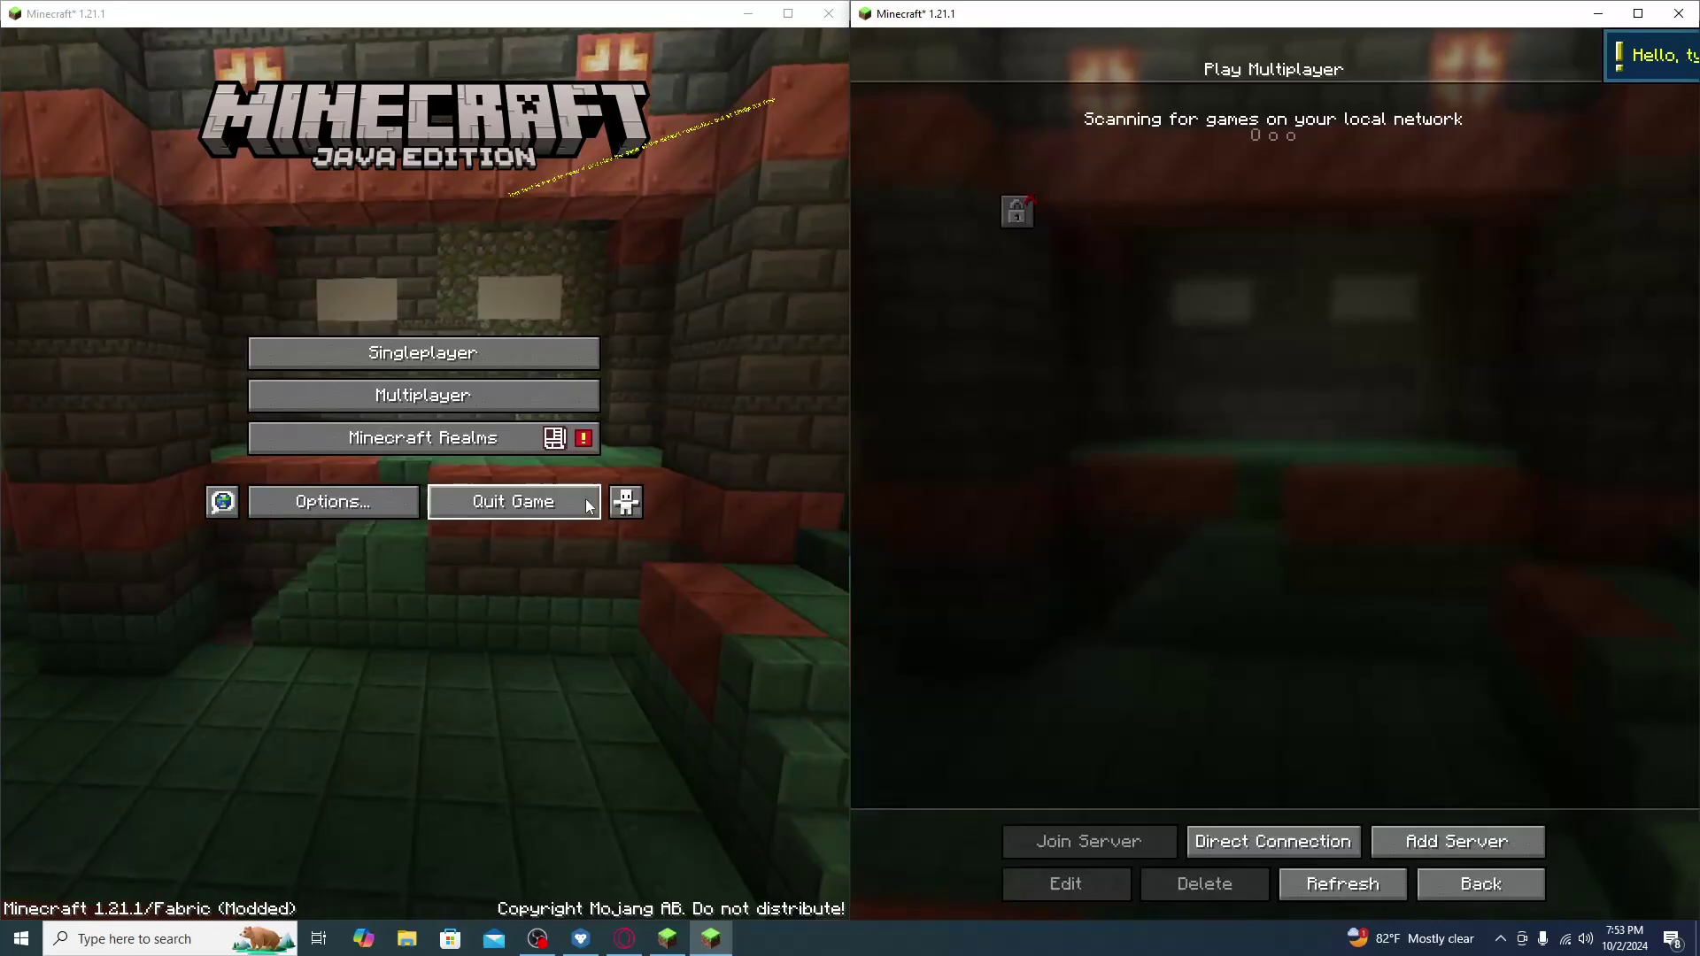
Log the left game in offline under its own username from the Multiplayer screen.
{"action": "left_click", "coordinate": [422, 395]}
{"action": "left_click", "coordinate": [177, 213]}
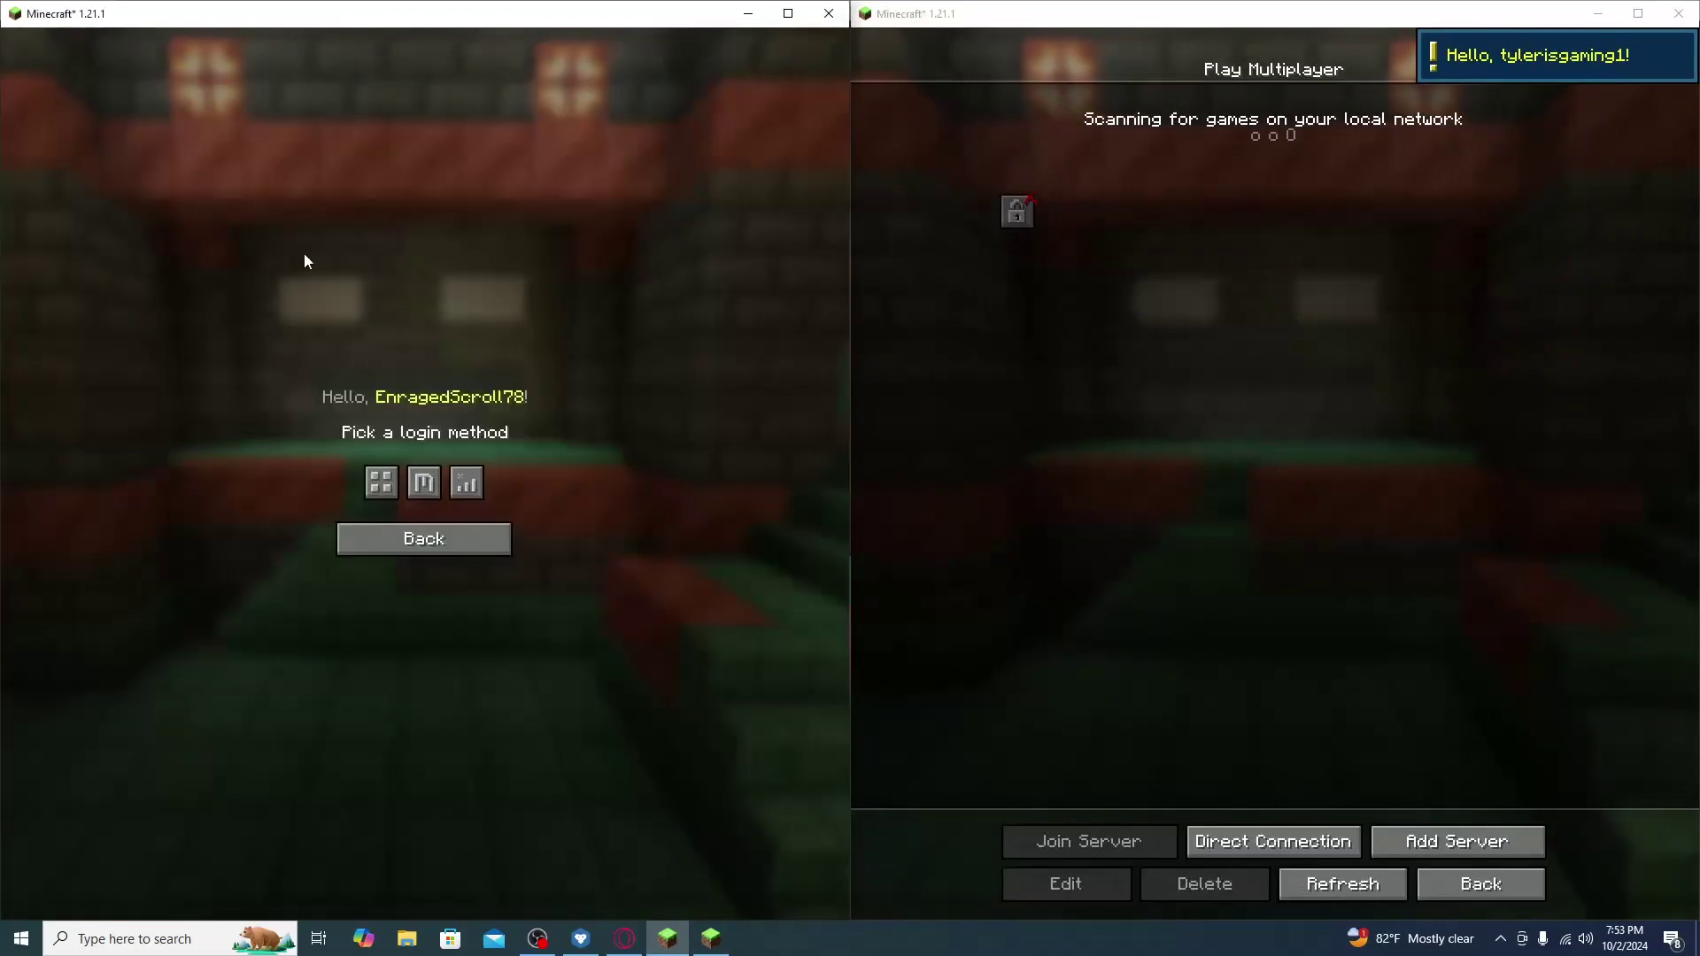
{"action": "left_click", "coordinate": [465, 492]}
{"action": "left_click", "coordinate": [403, 535]}
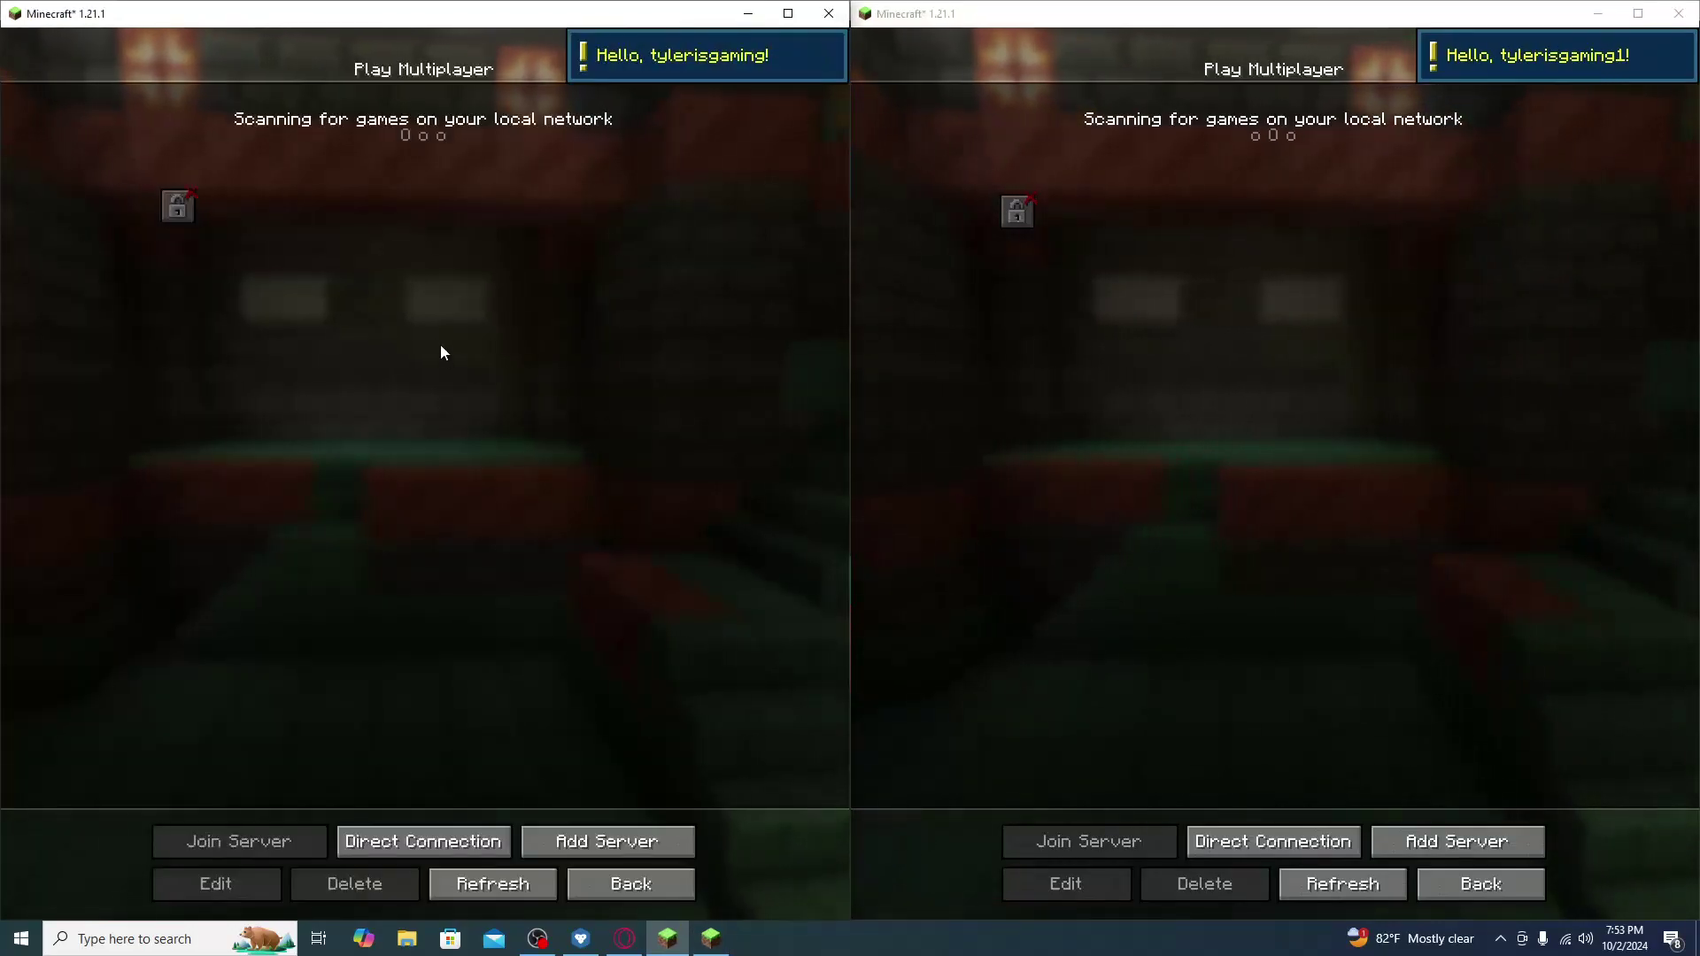
Load the subscribe singleplayer world in the left game.
{"action": "left_click", "coordinate": [602, 877]}
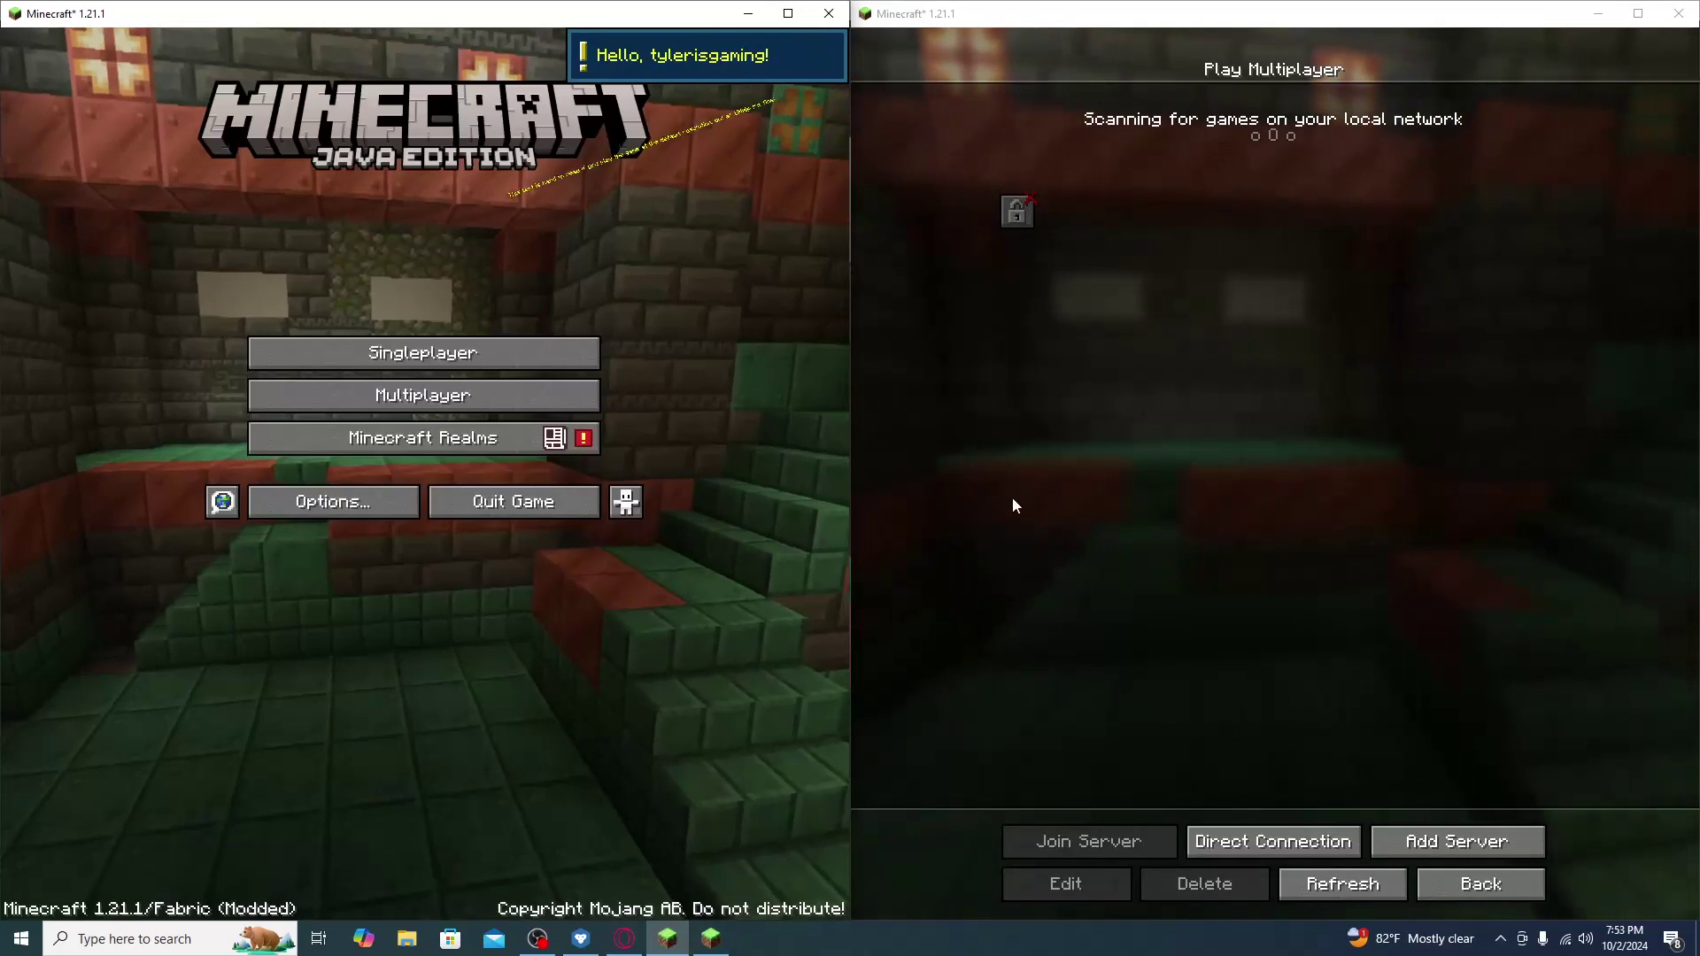
{"action": "left_click", "coordinate": [515, 353]}
{"action": "left_click", "coordinate": [335, 173]}
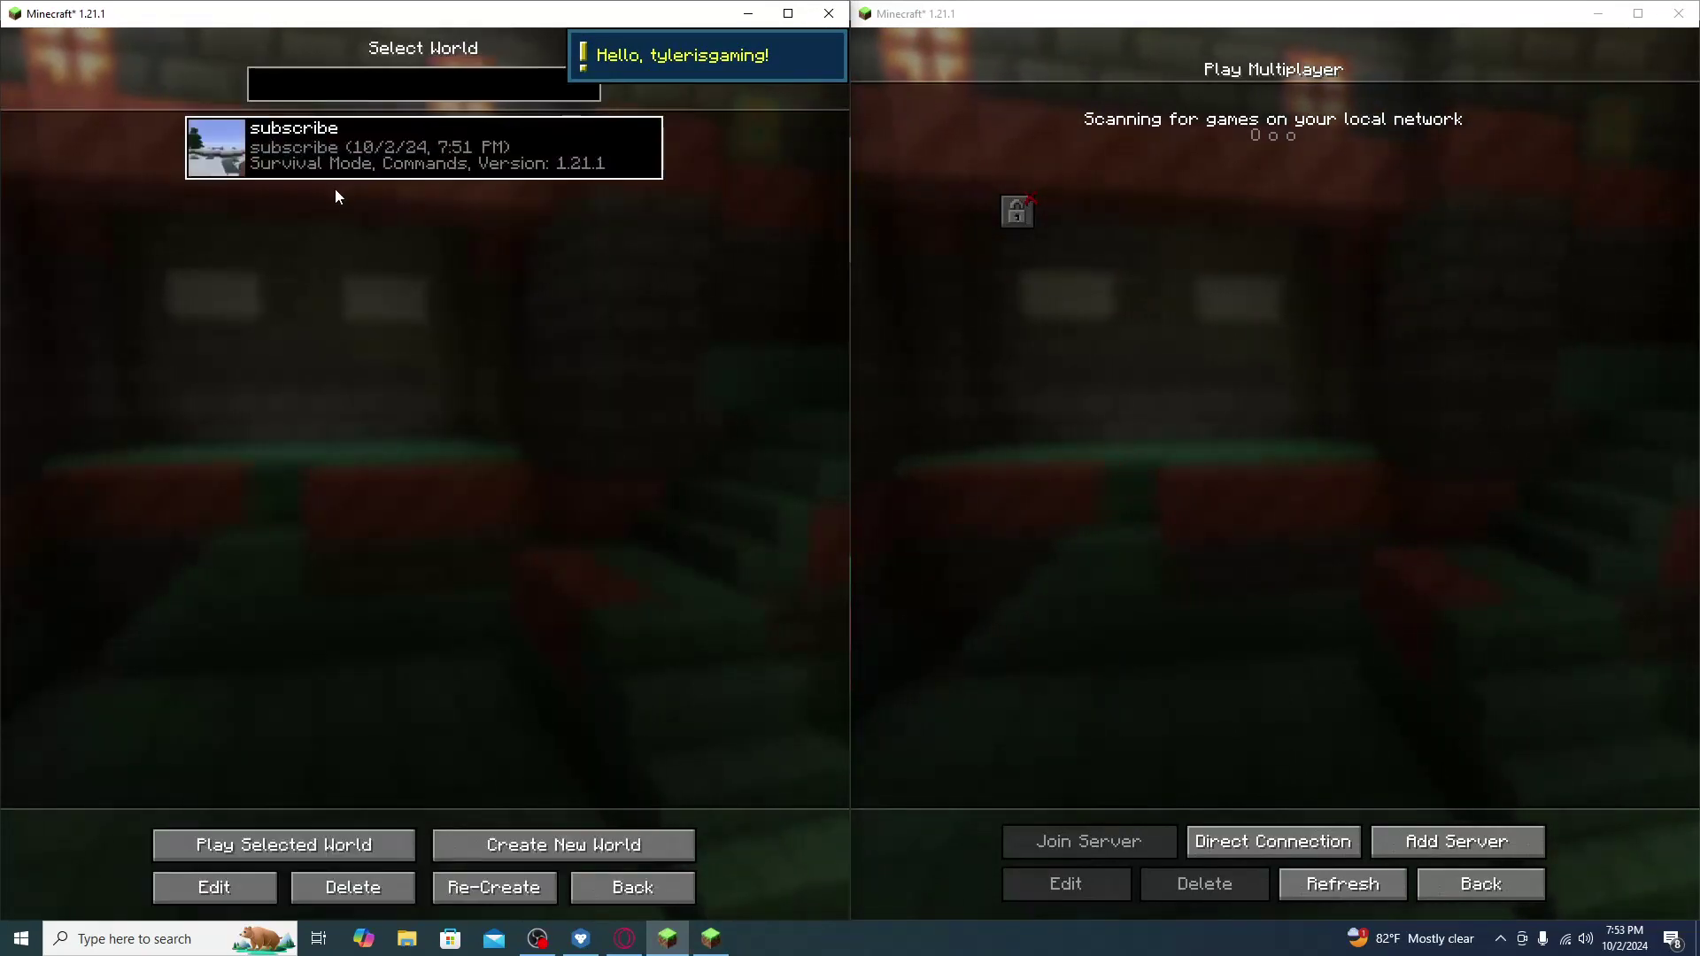
{"action": "left_click", "coordinate": [307, 857]}
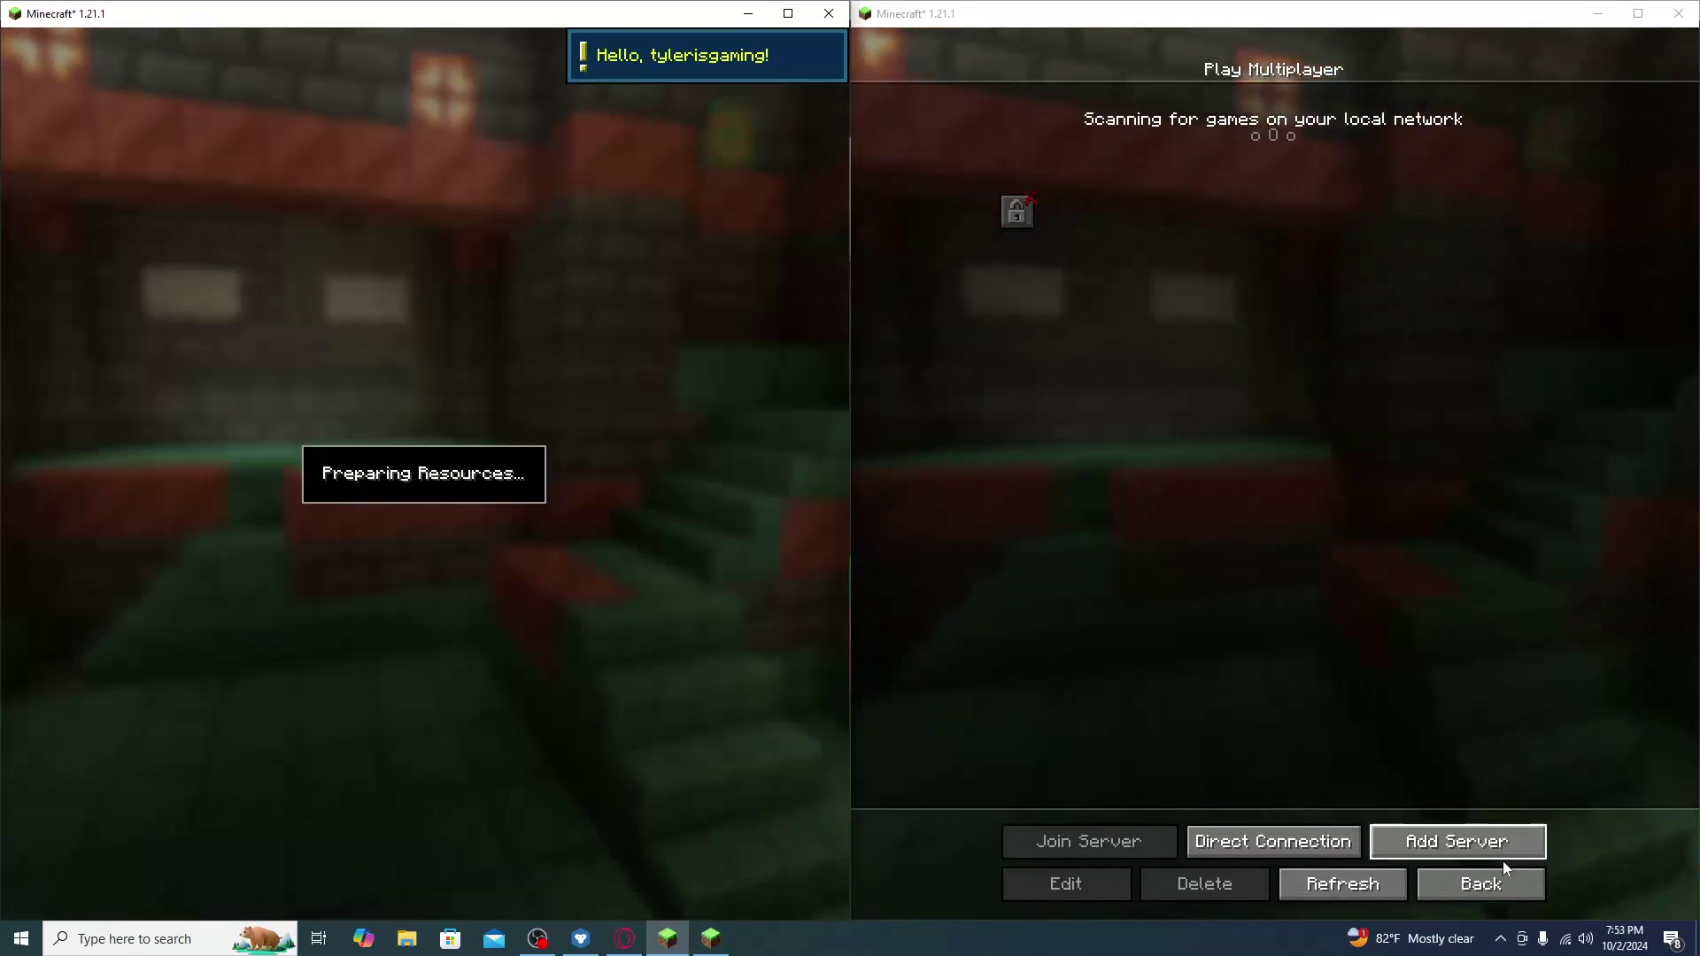
{"action": "left_click", "coordinate": [1383, 884]}
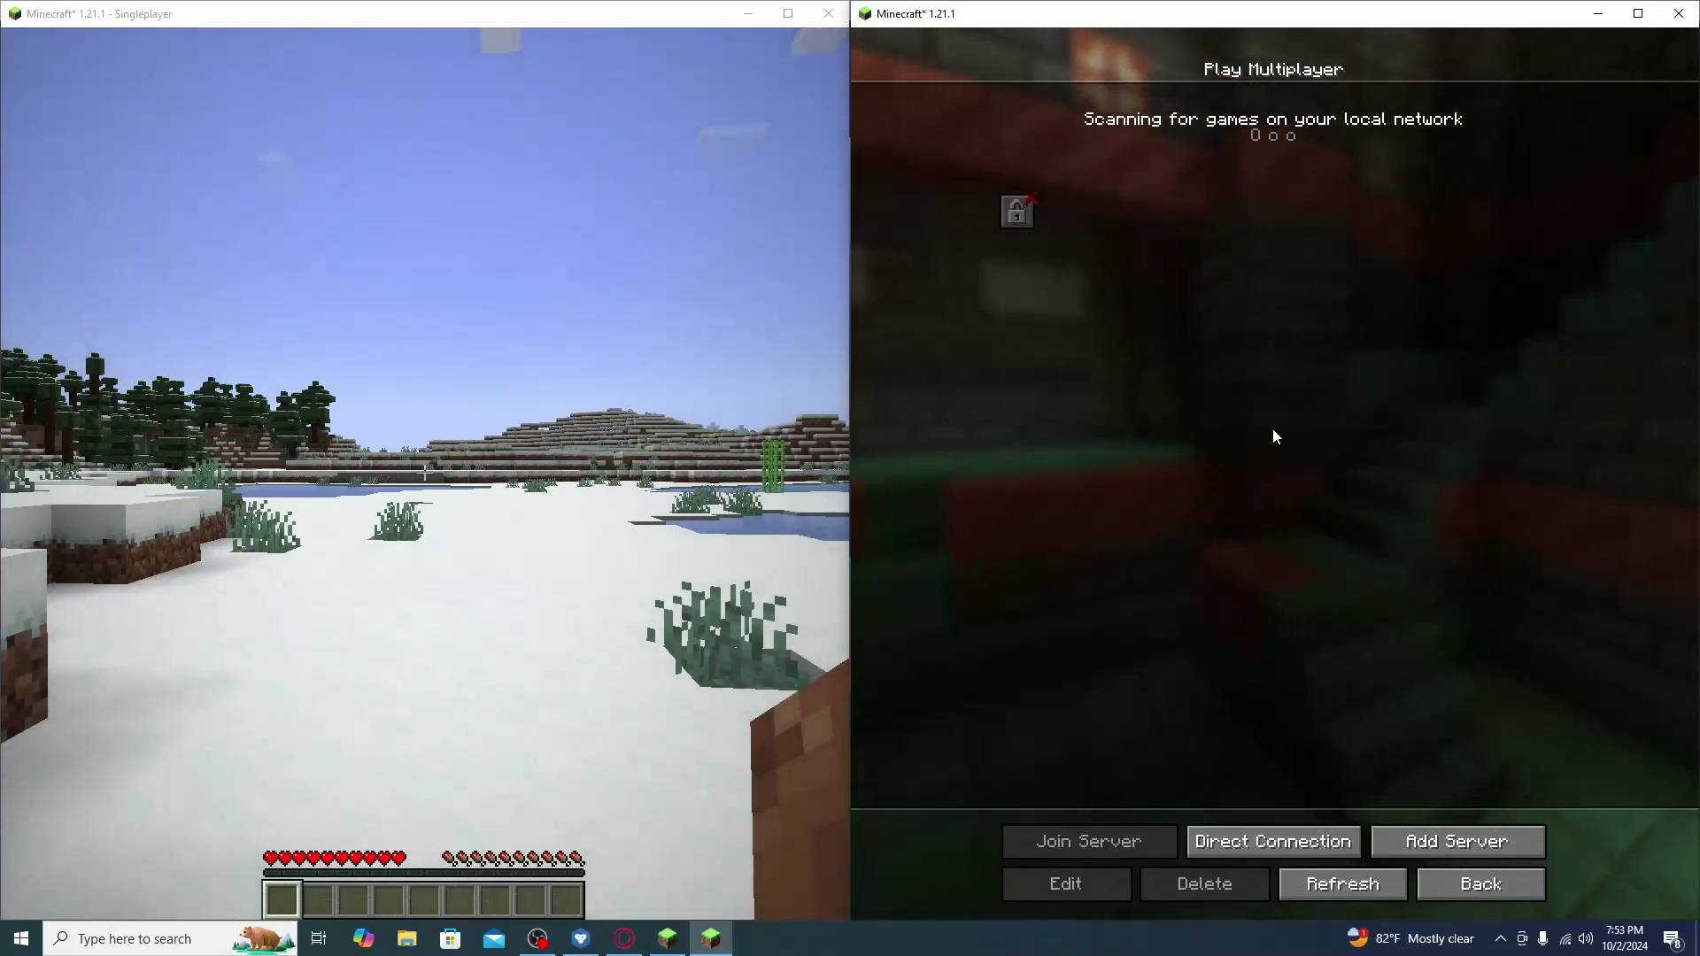
Open the left game's subscribe world to LAN on port 55444.
{"action": "key", "text": "Escape"}
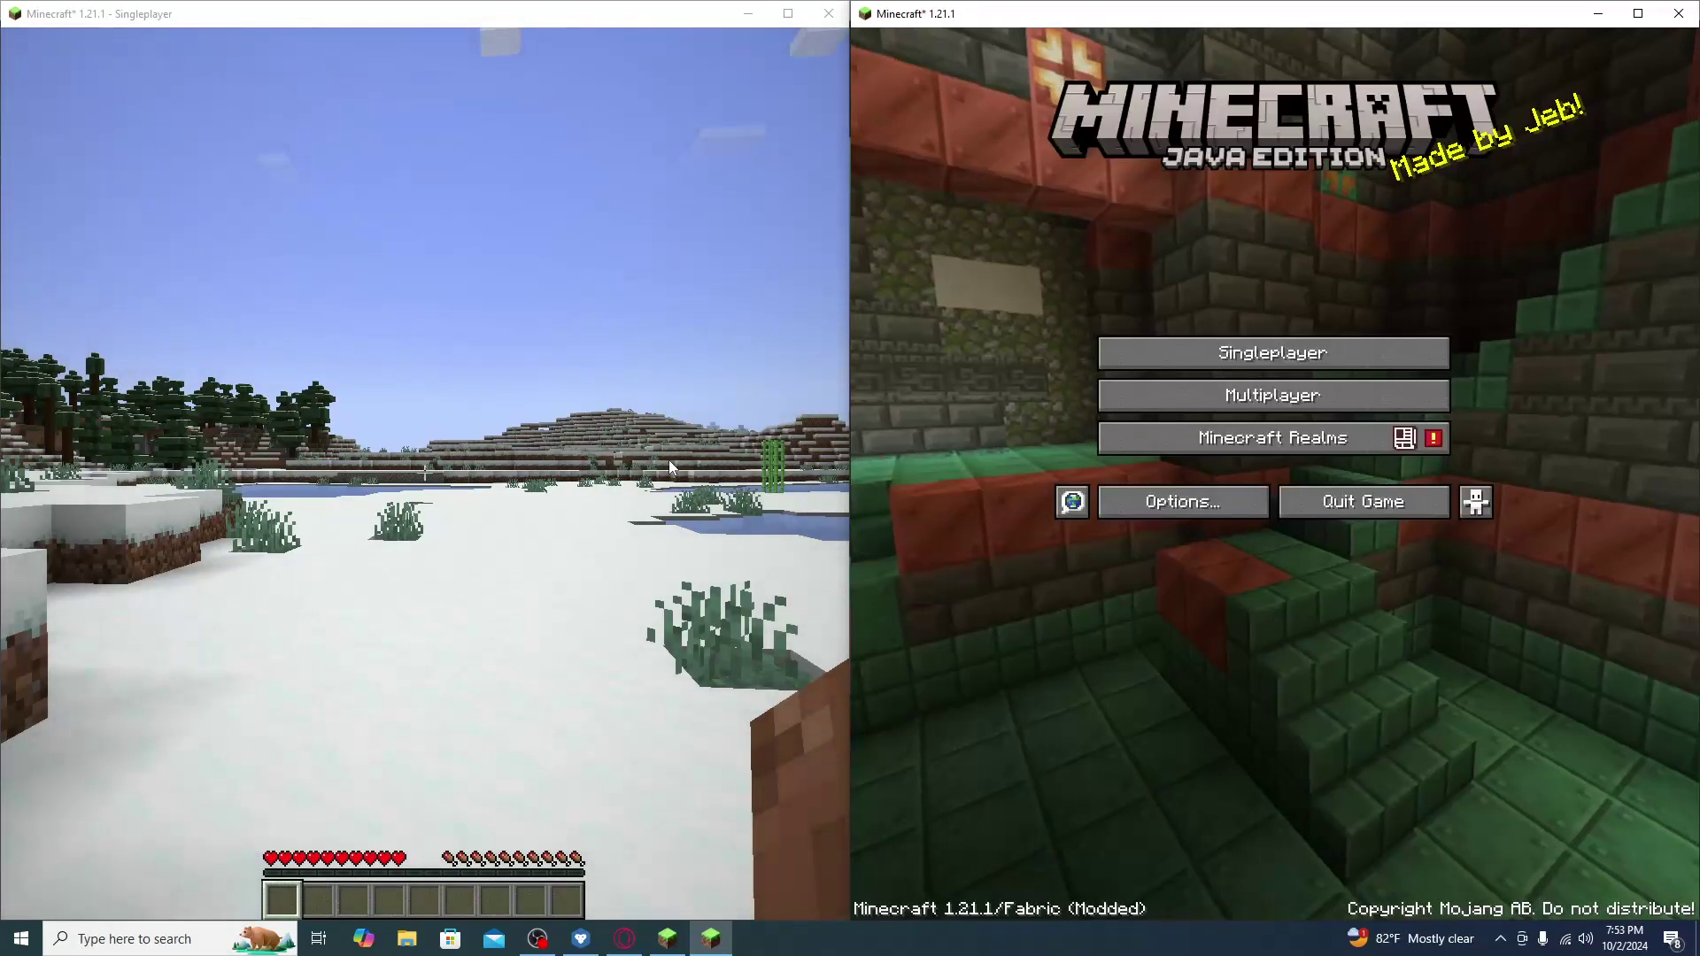
{"action": "left_click", "coordinate": [790, 390]}
{"action": "key", "text": "Escape"}
{"action": "left_click", "coordinate": [501, 423]}
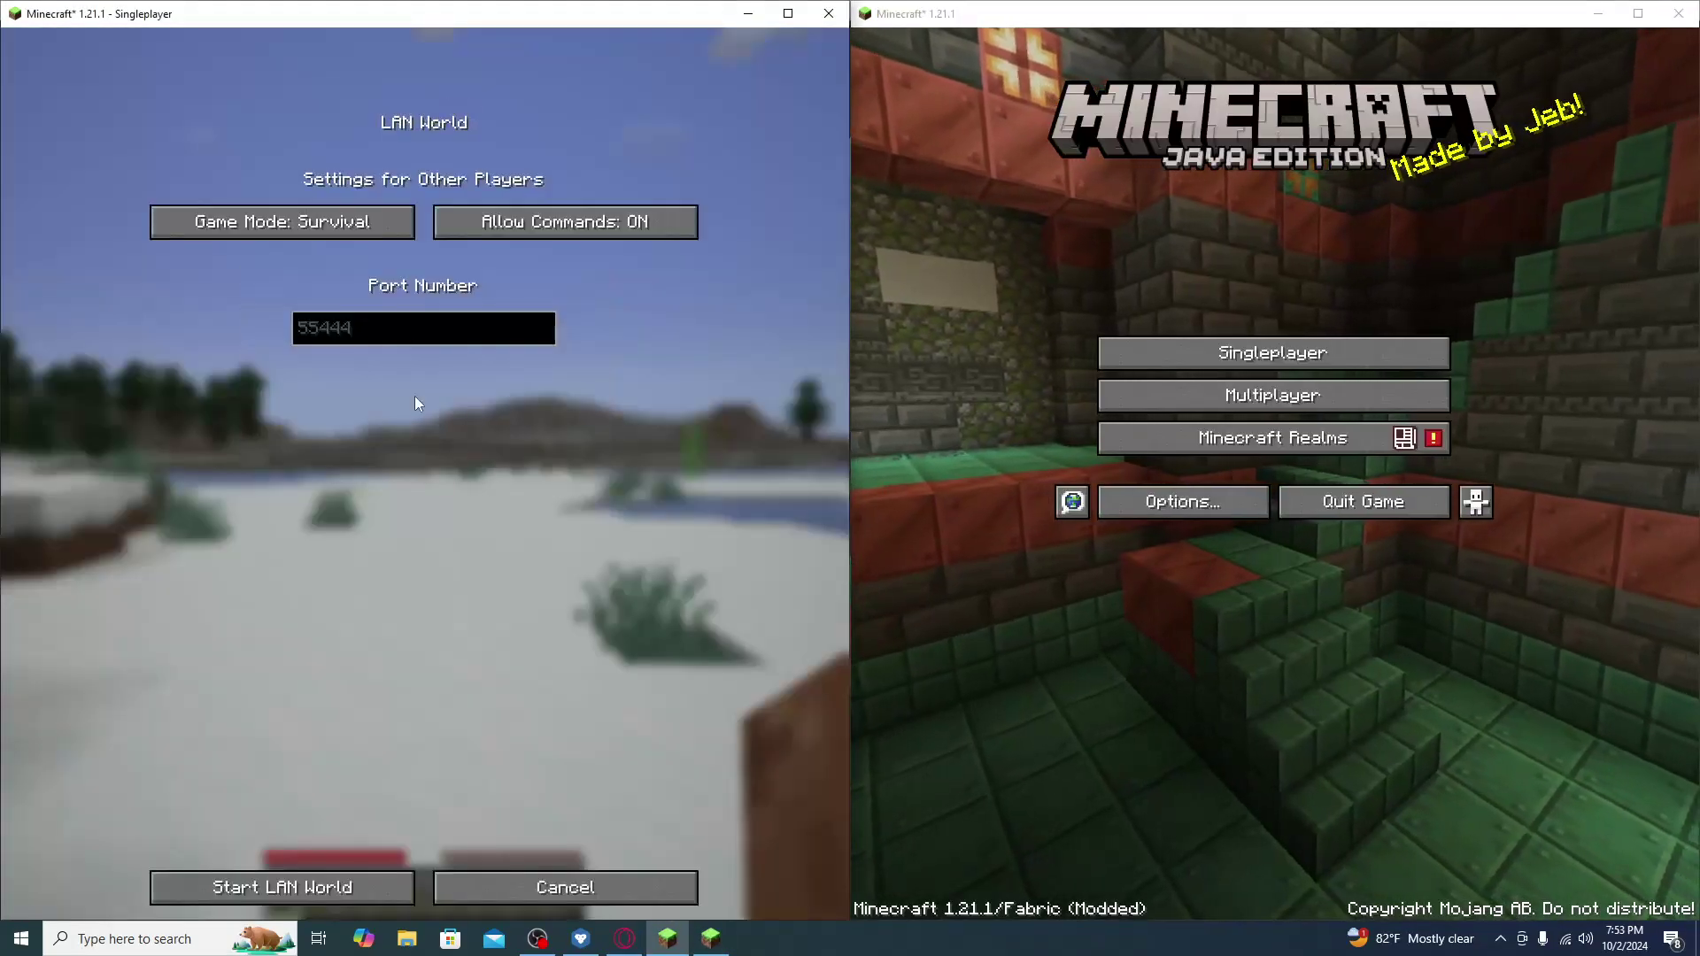
{"action": "left_click", "coordinate": [266, 885]}
{"action": "key", "text": "Escape"}
Join the LAN World from the right game's Multiplayer screen, then resume the left game.
{"action": "left_click", "coordinate": [1295, 404]}
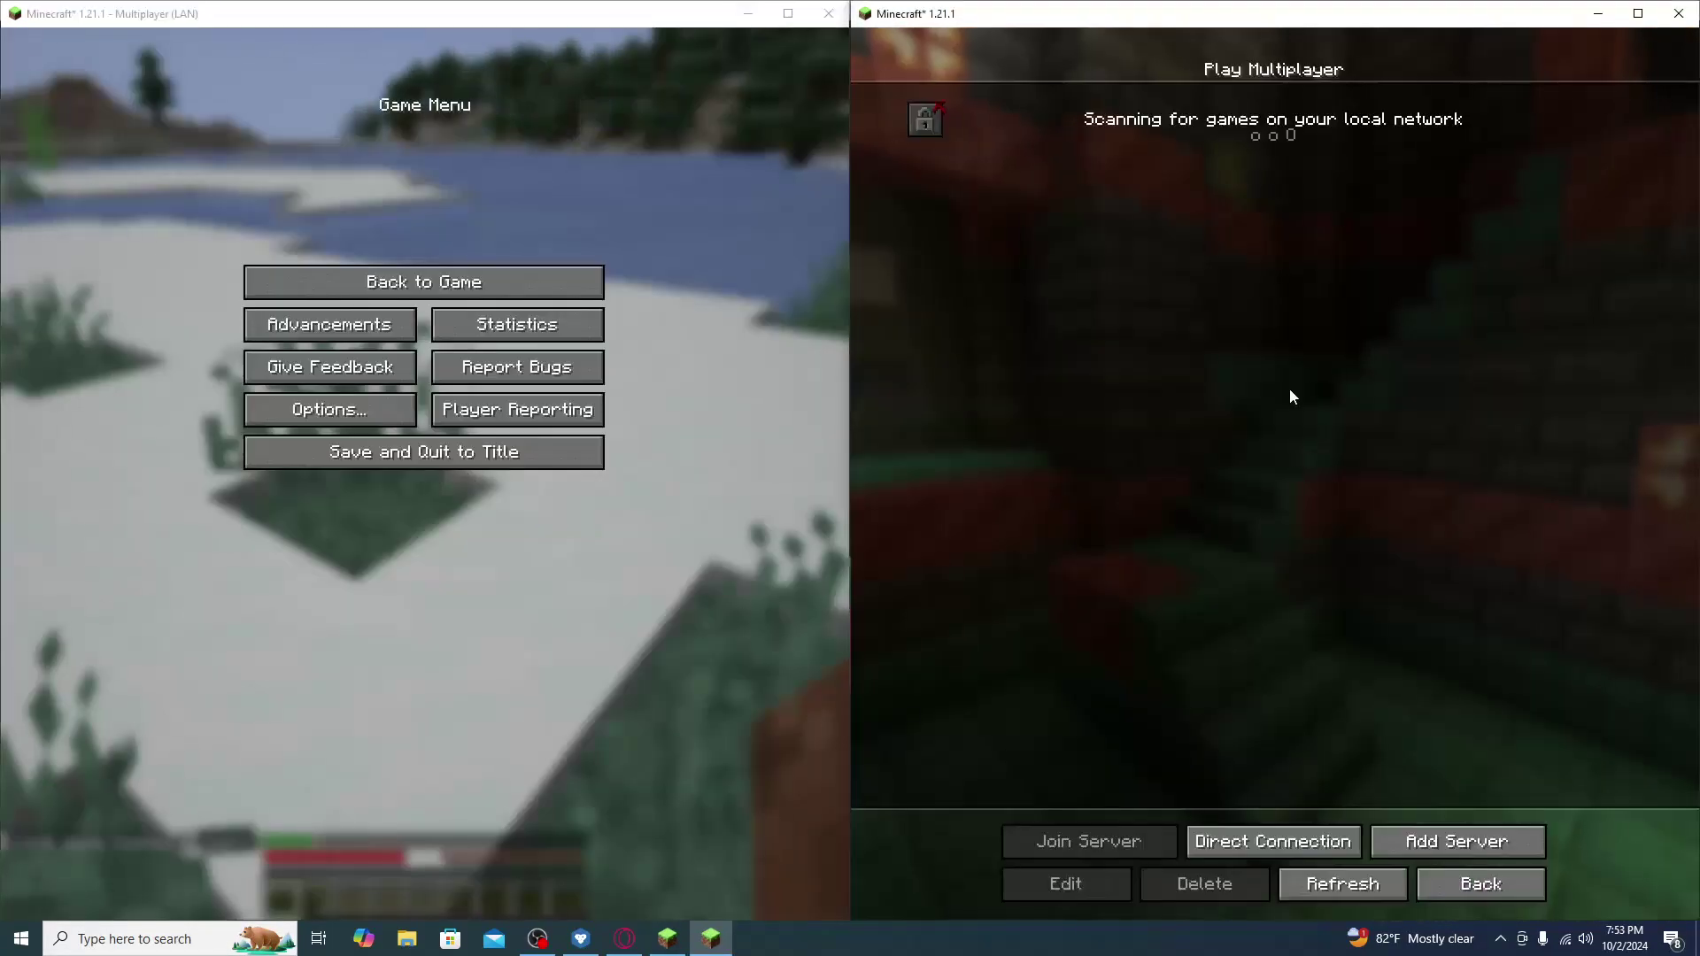
{"action": "left_click", "coordinate": [1183, 183]}
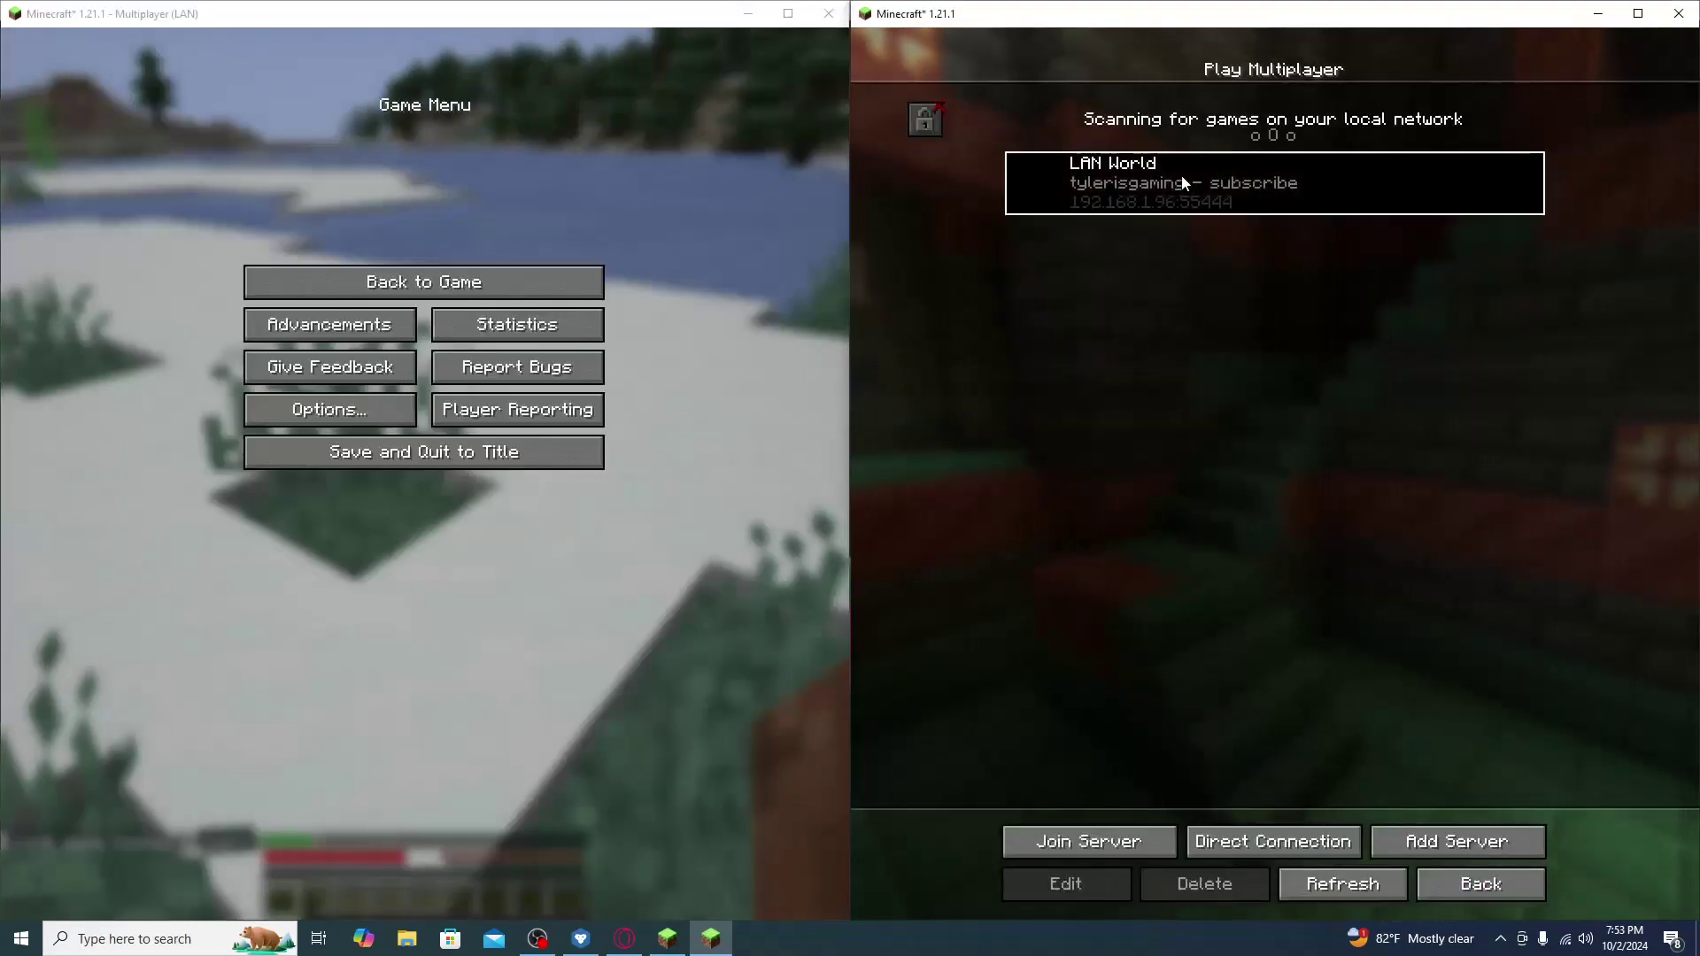
{"action": "left_click", "coordinate": [1124, 837]}
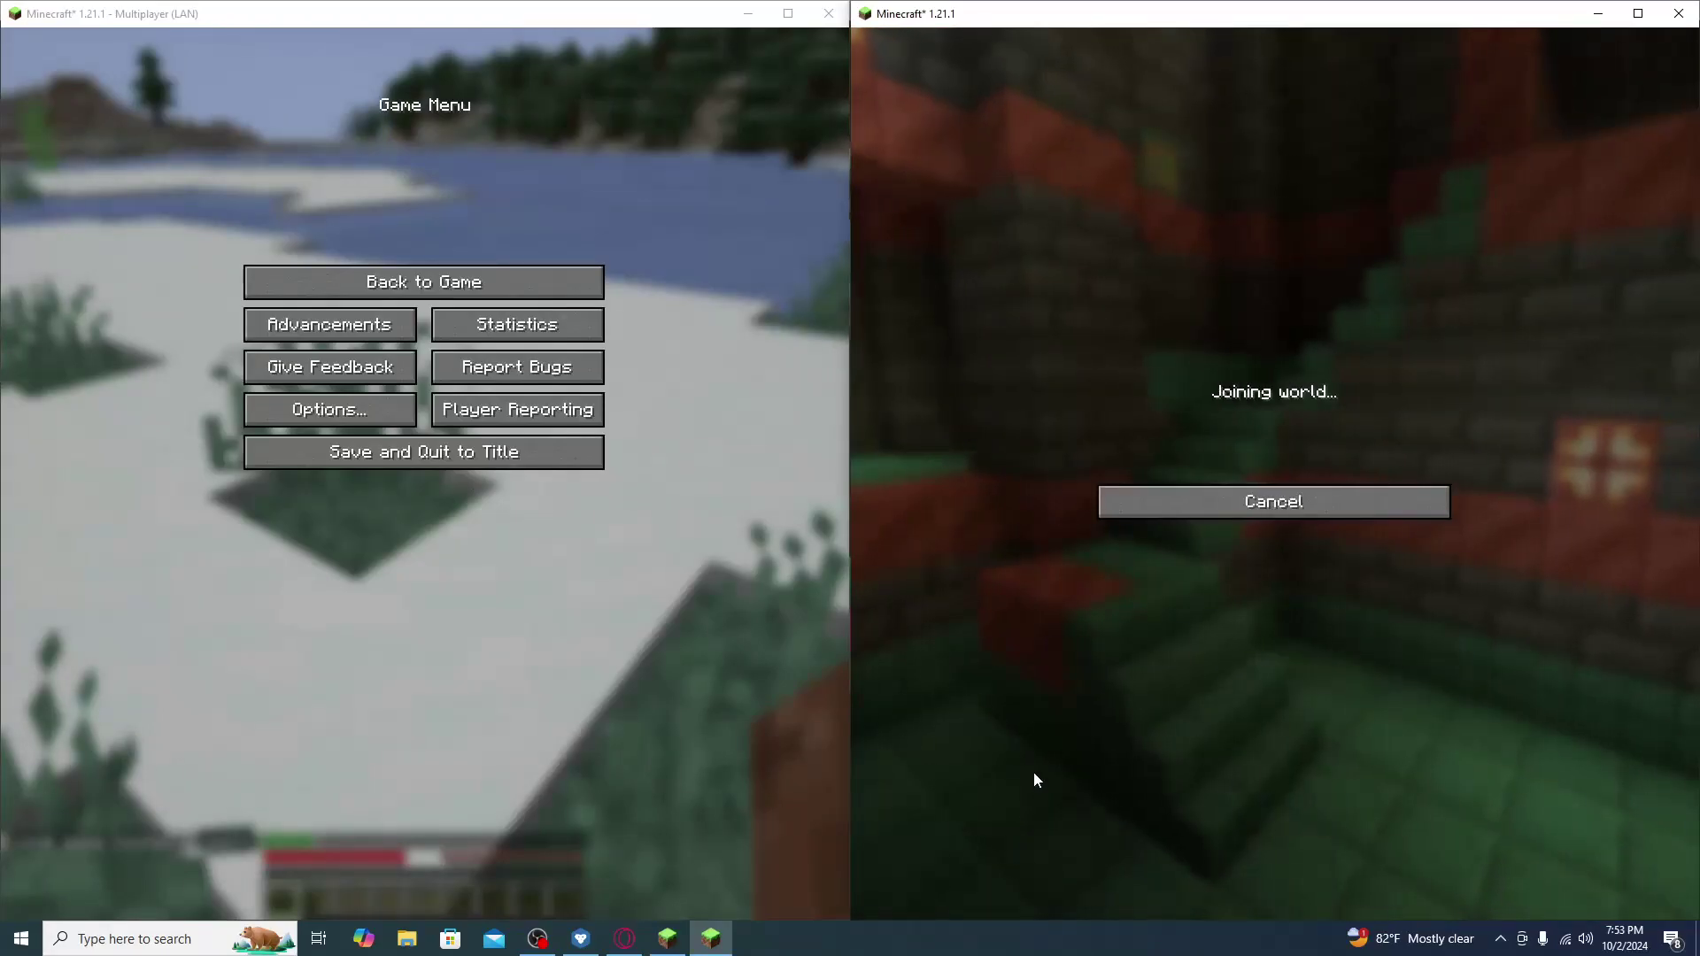
{"action": "left_click", "coordinate": [648, 621]}
{"action": "key", "text": "Escape"}
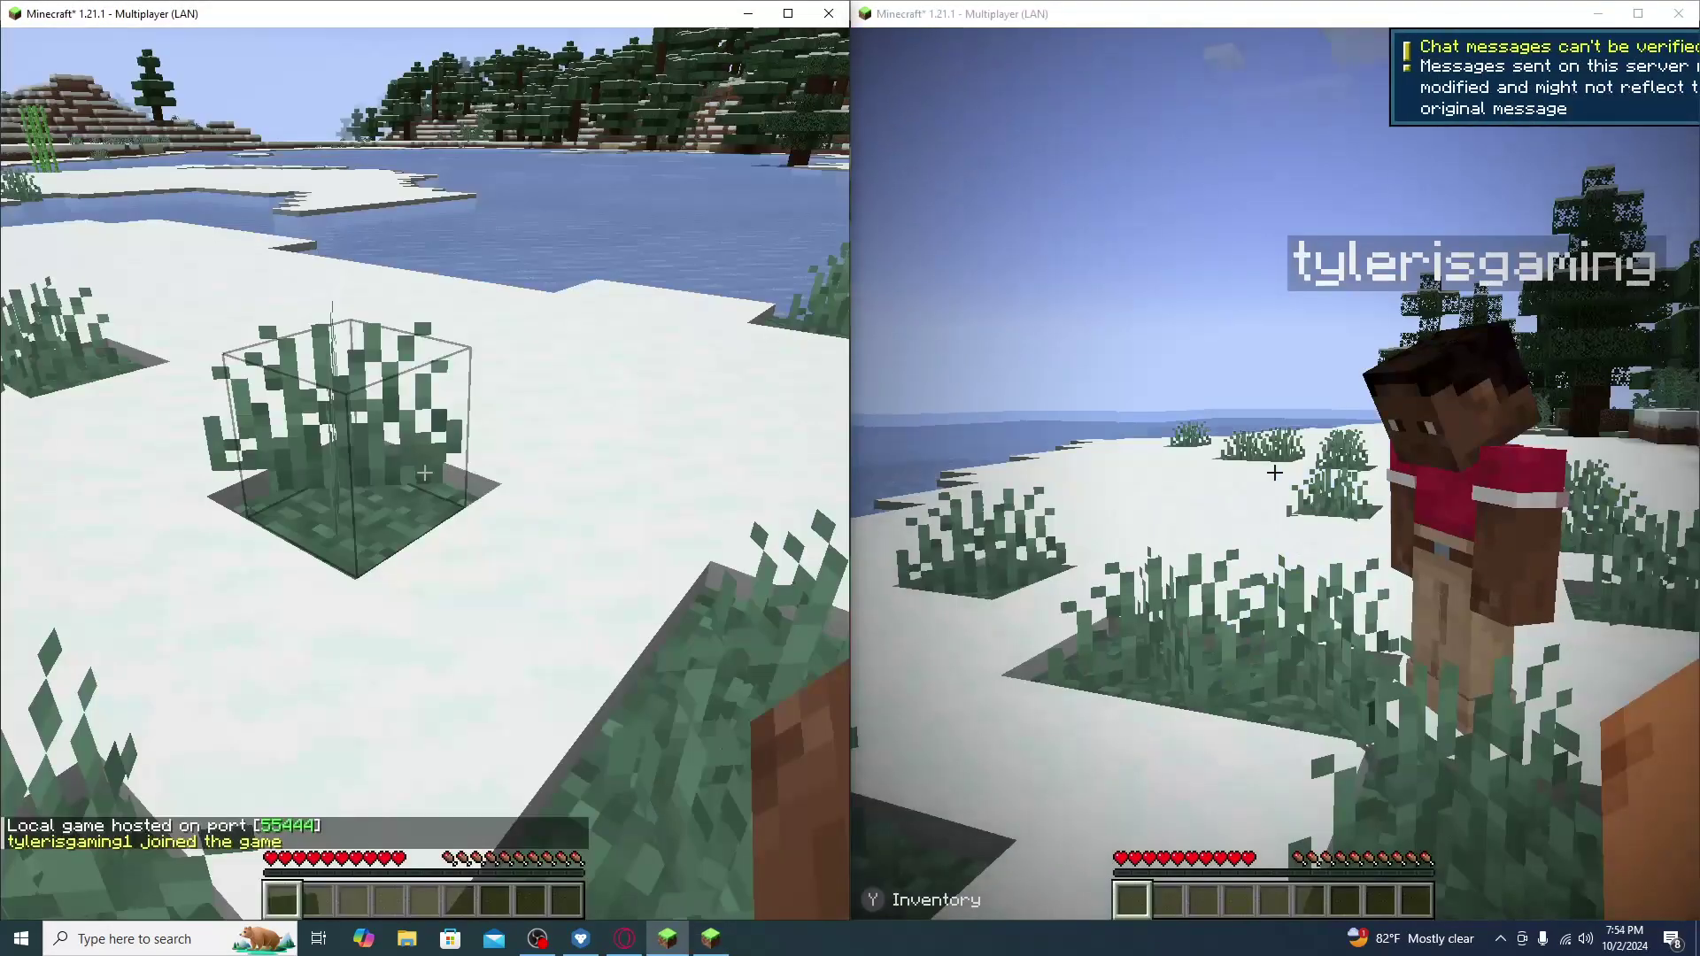
Scroll through both players' creative inventories, then close the left one.
{"action": "key", "text": "Escape"}
{"action": "key", "text": "Escape"}
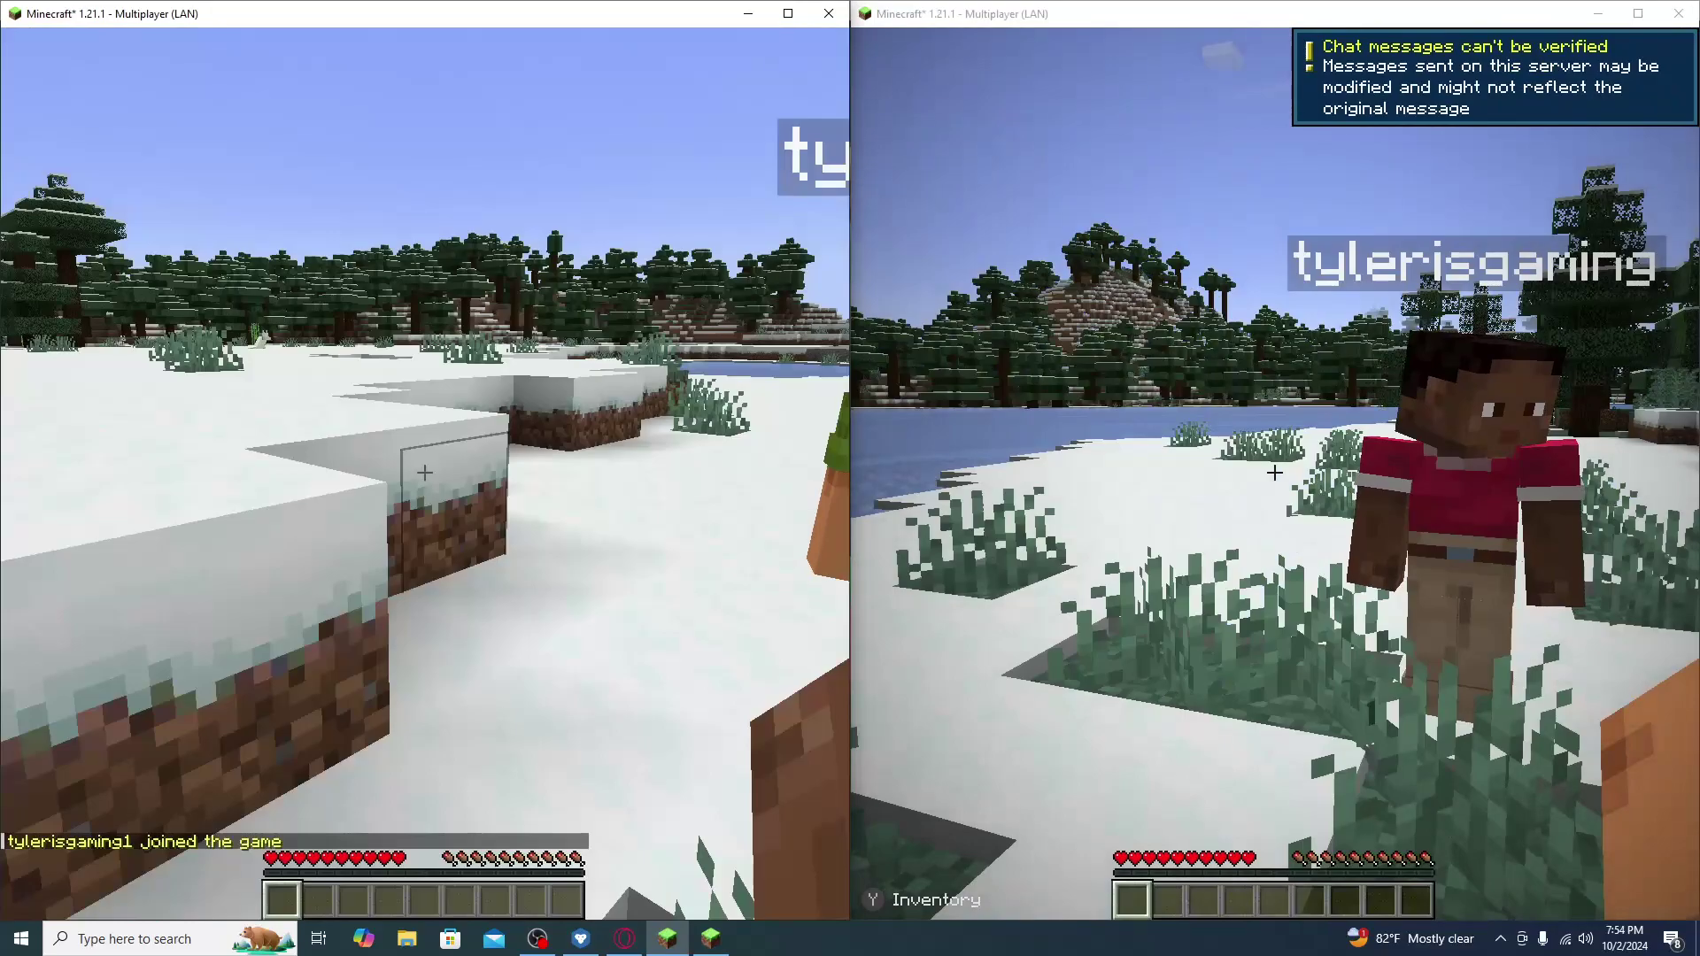
{"action": "key", "text": "e"}
{"action": "scroll", "coordinate": [831, 49], "scroll_direction": "down", "scroll_amount": 11}
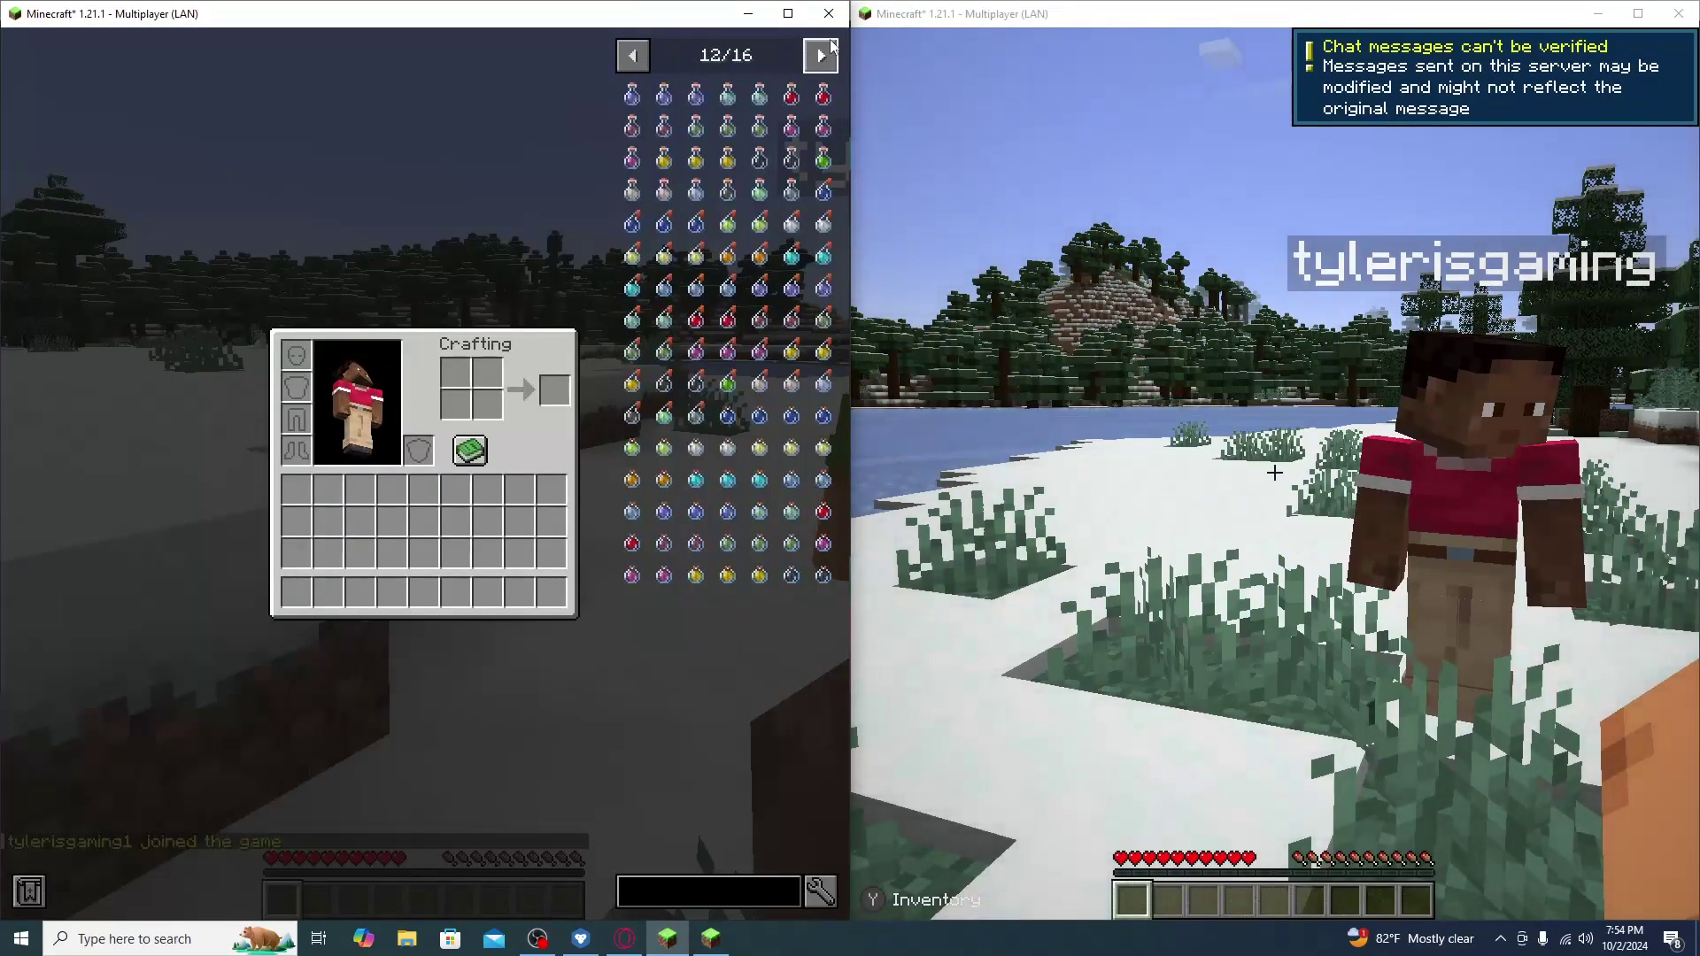
{"action": "key", "text": "e"}
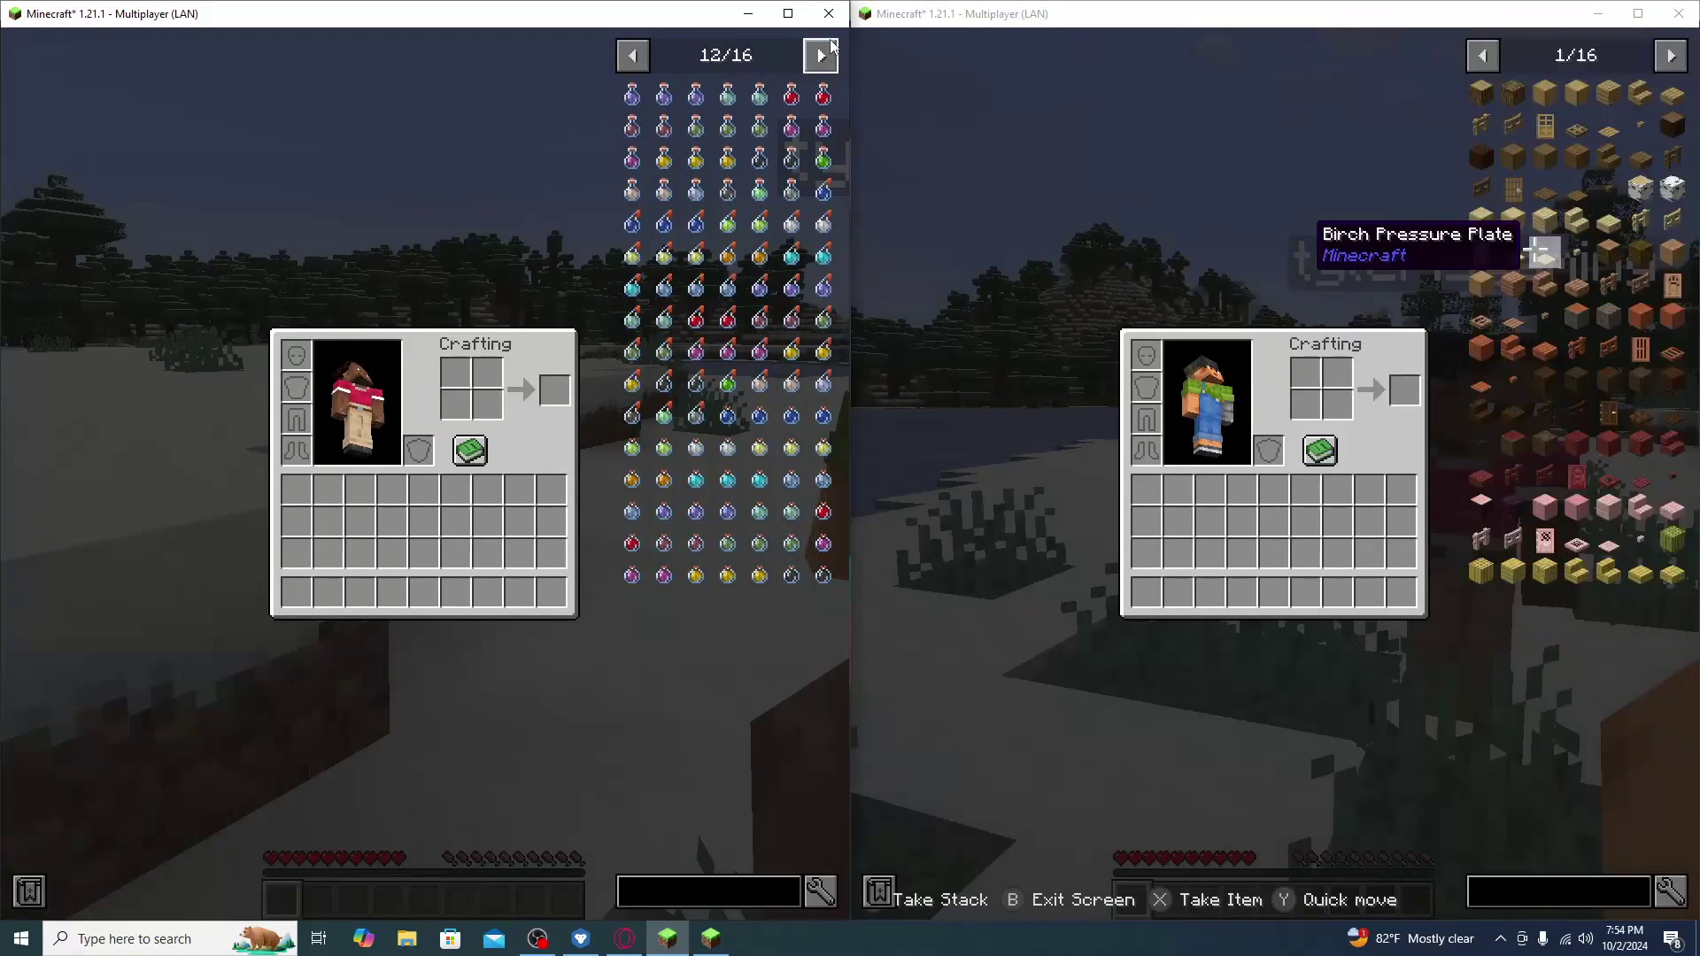
{"action": "scroll", "coordinate": [1672, 54], "scroll_direction": "down", "scroll_amount": 10}
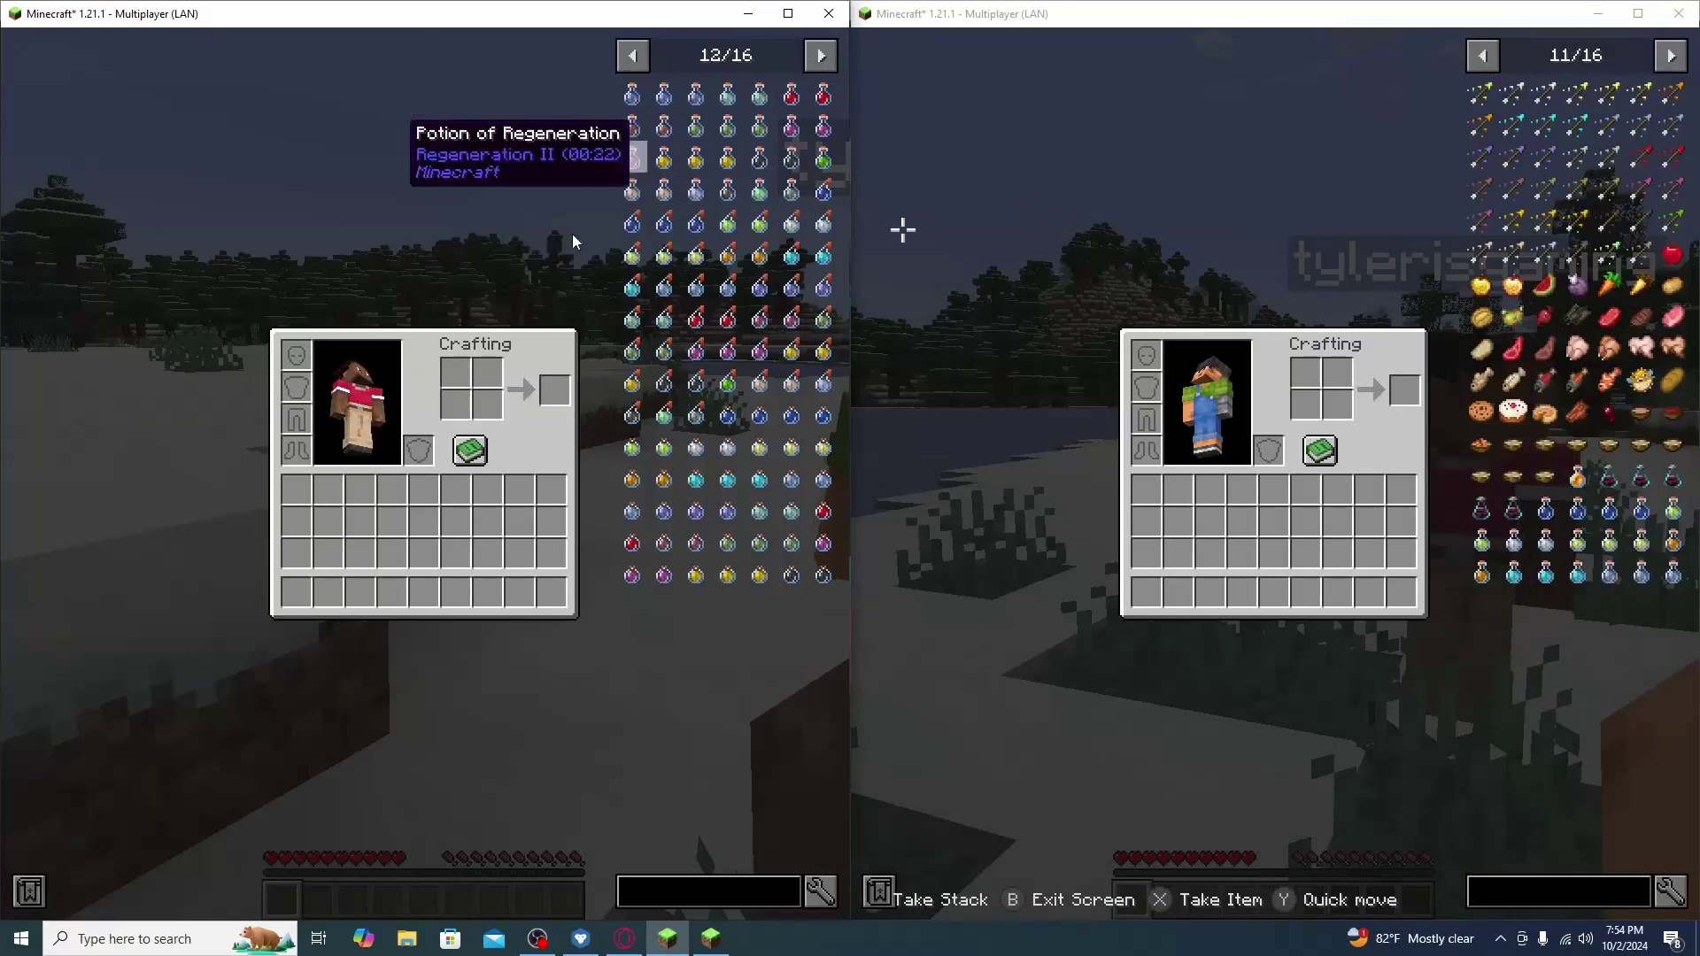
{"action": "key", "text": "e"}
Walk the left player up close to face the other player.
{"action": "key", "text": "w"}
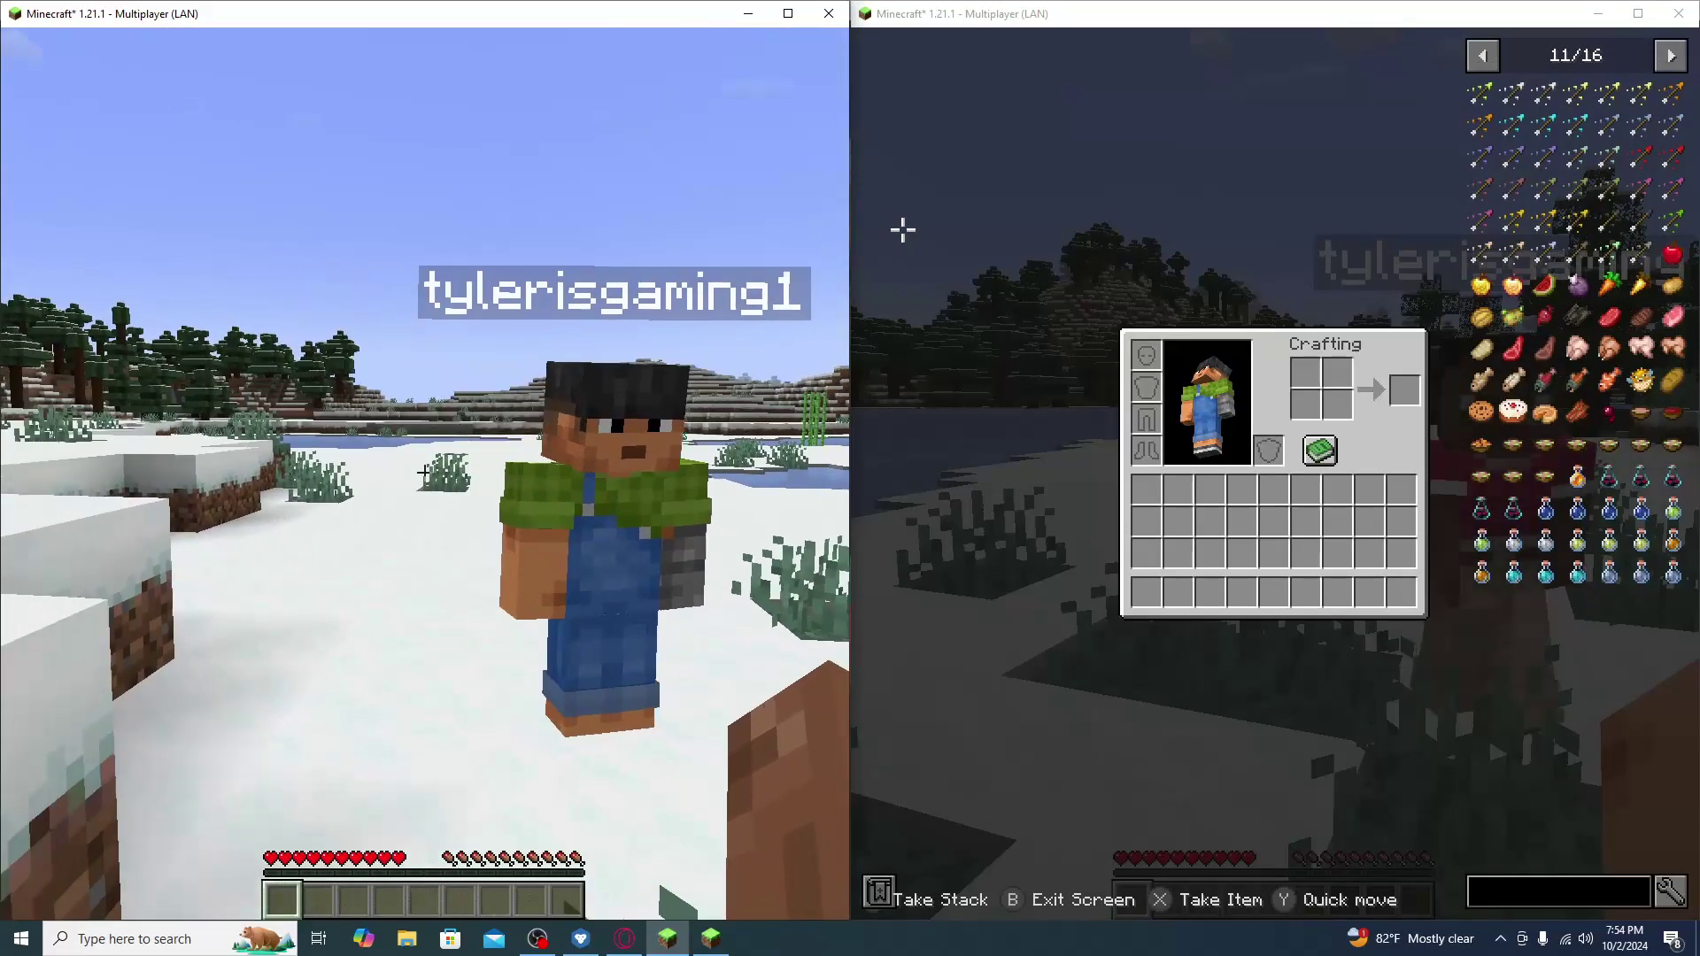
{"action": "key", "text": "w"}
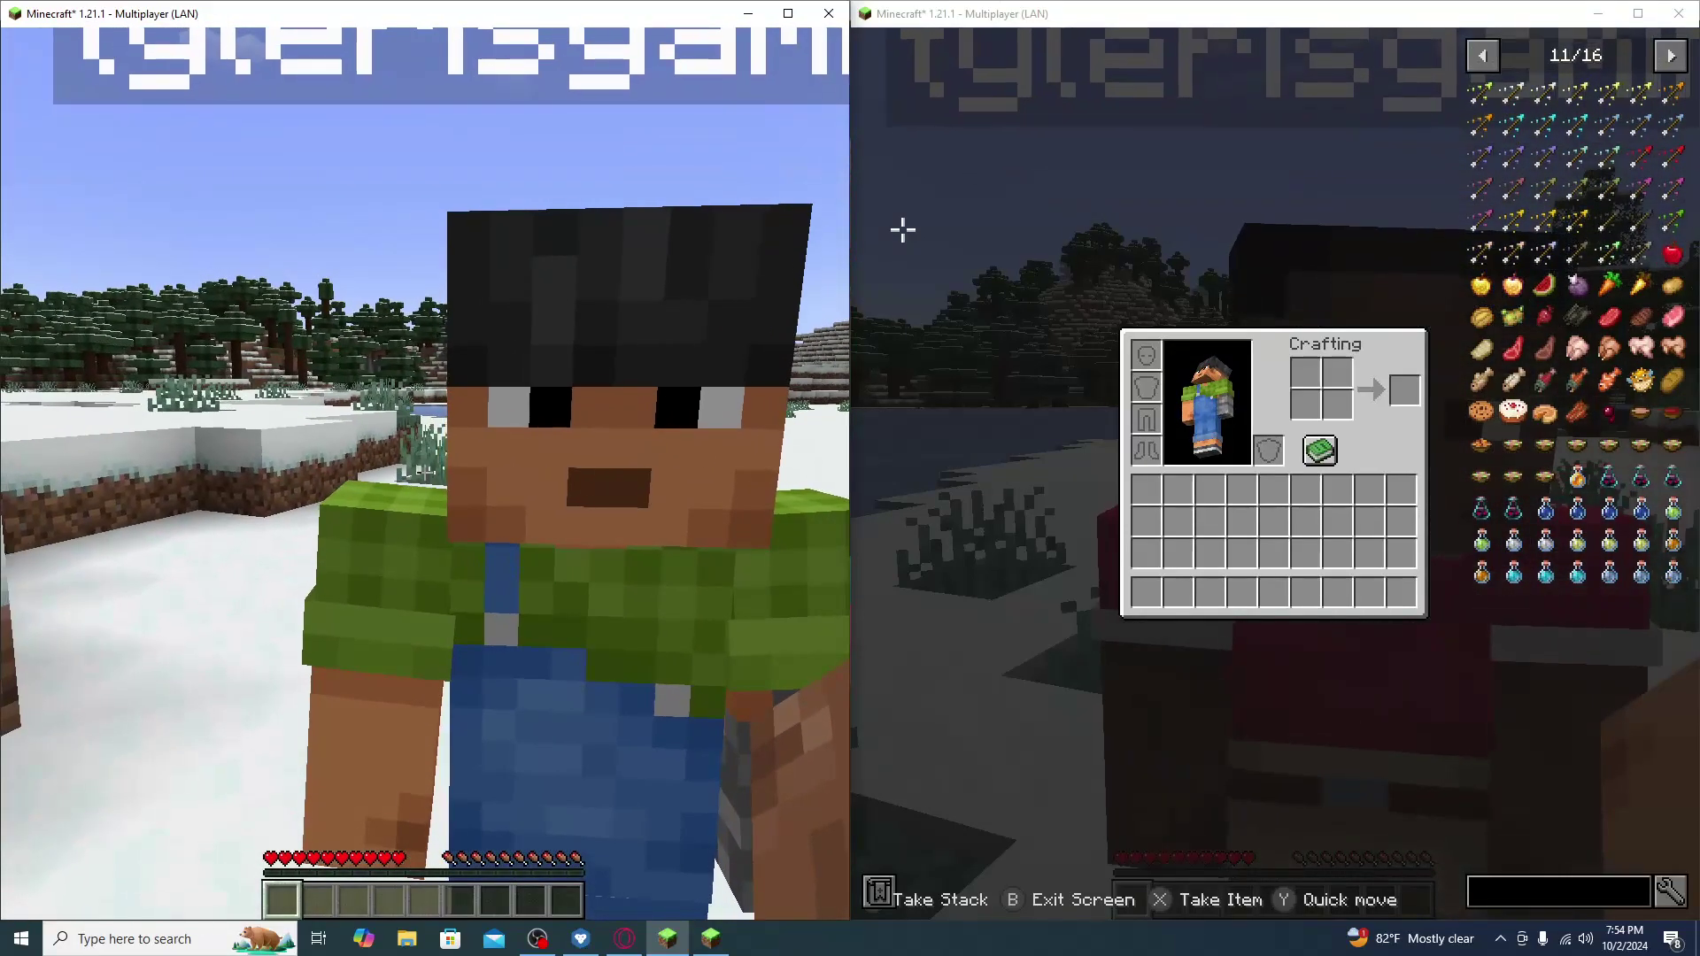
{"action": "key", "text": "s"}
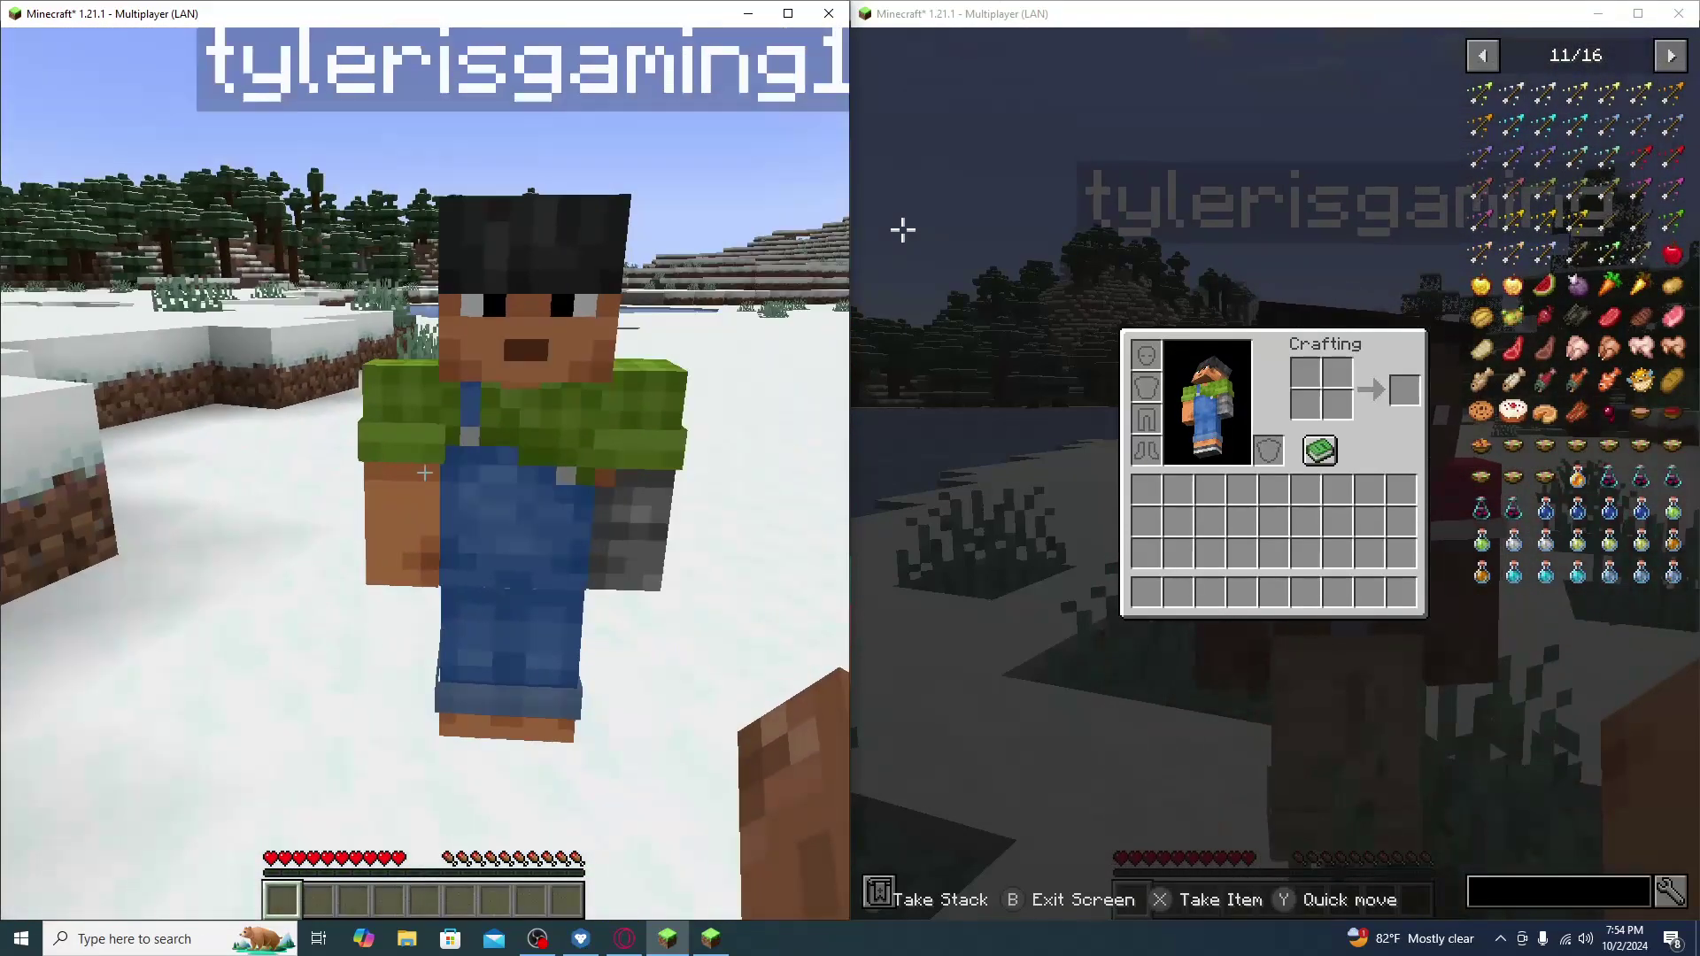
{"action": "mouse_move", "coordinate": [424, 472]}
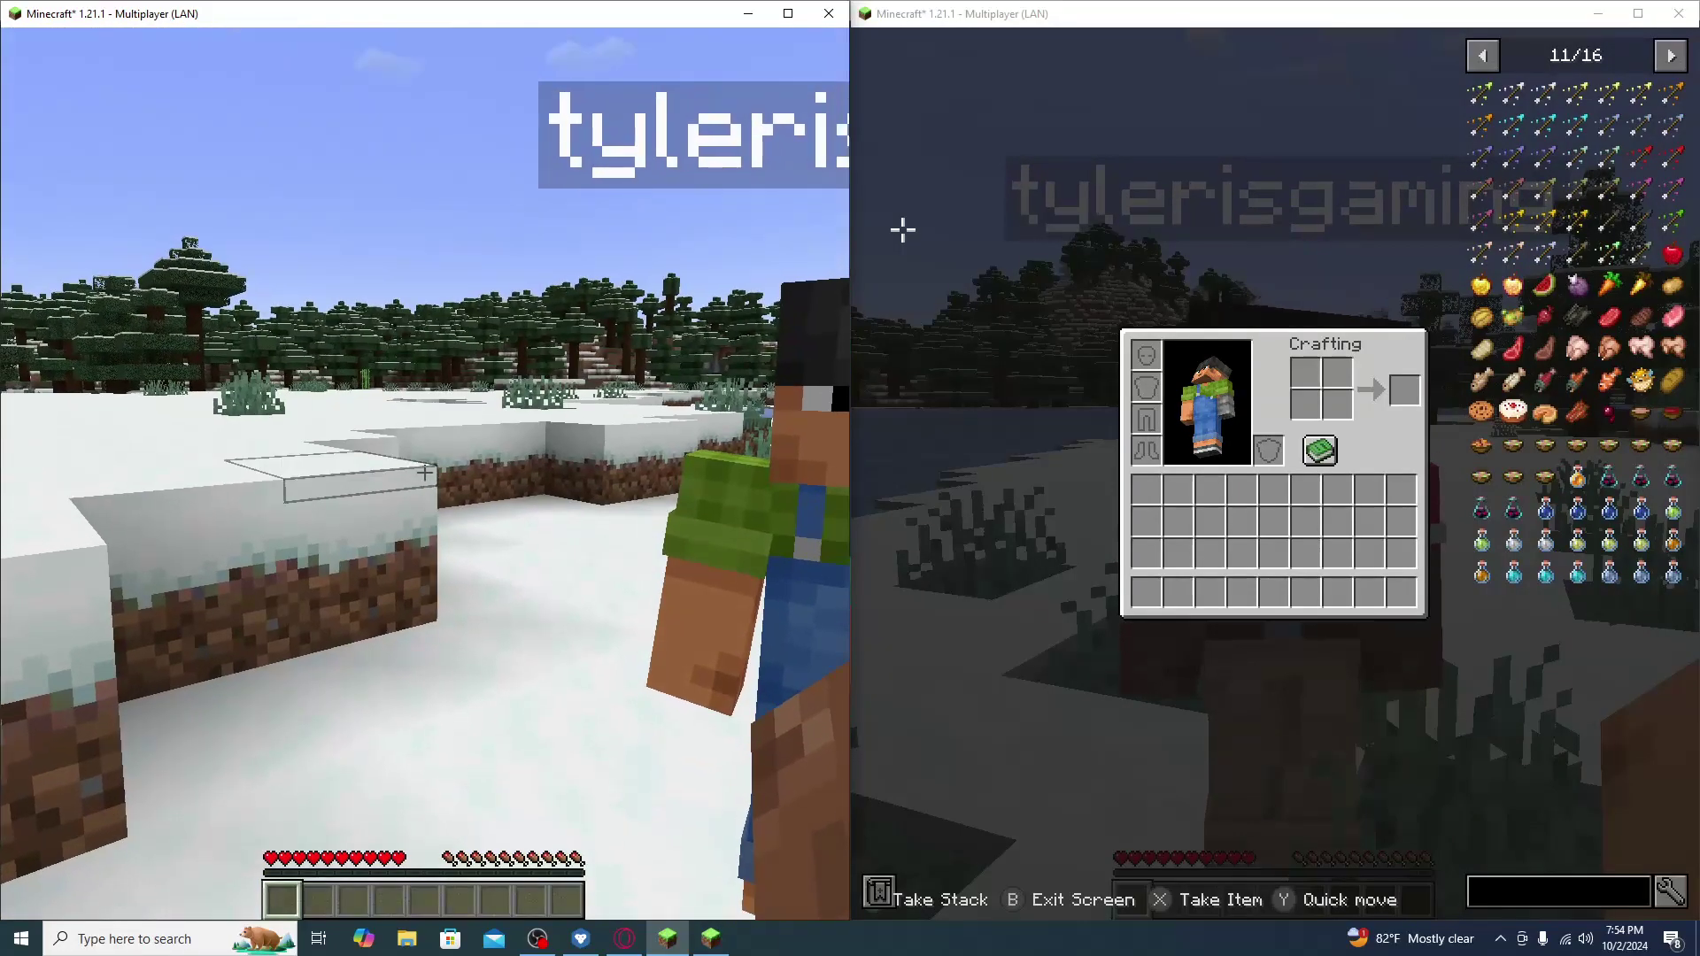
{"action": "key", "text": "w"}
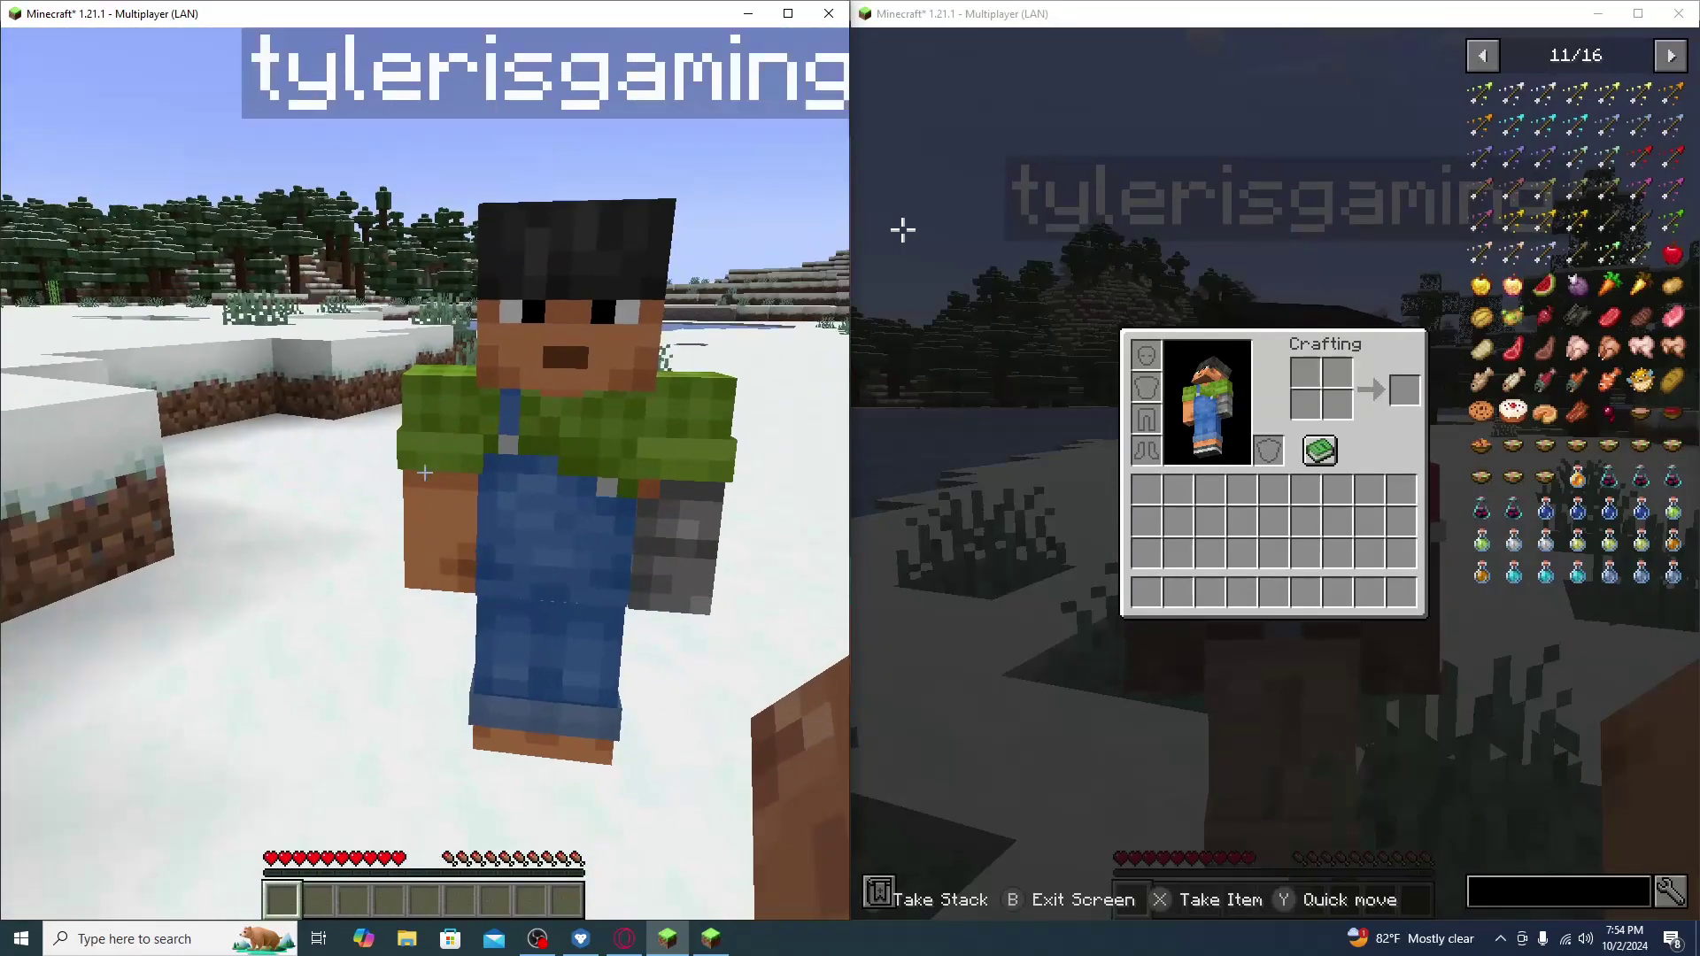